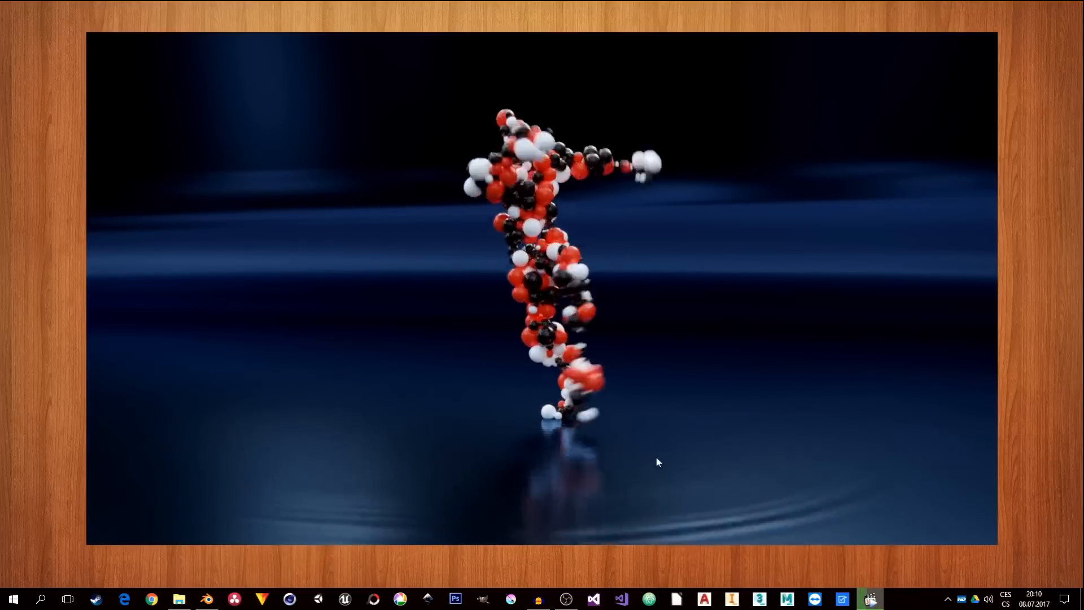
Step: Switch to Blender, play the character's dance animation and select the Alpha_Joints mesh
{"action": "left_click", "coordinate": [207, 598]}
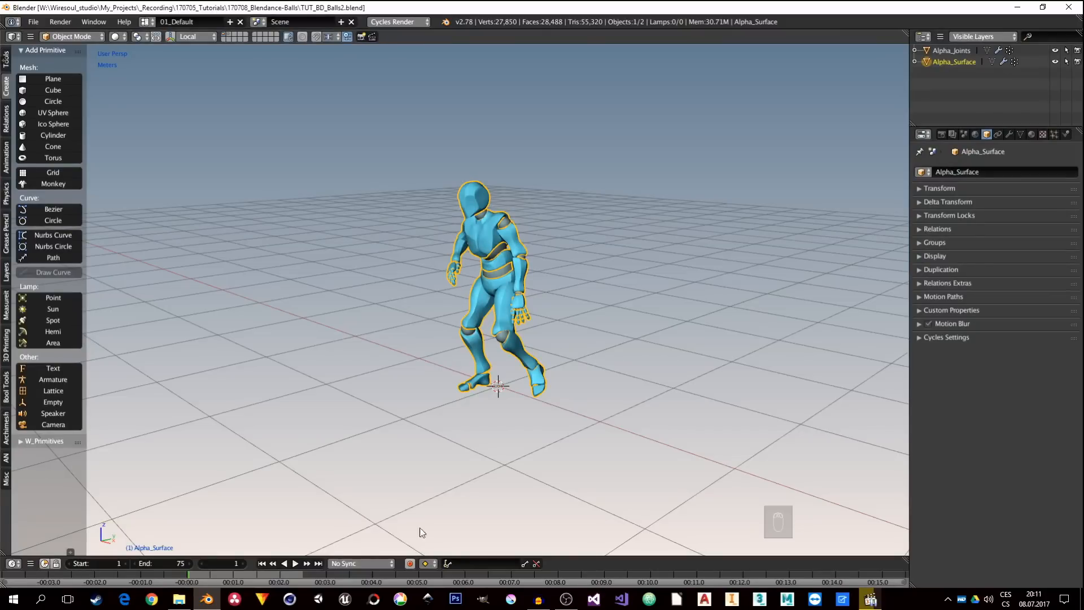
{"action": "key", "text": "alt+a"}
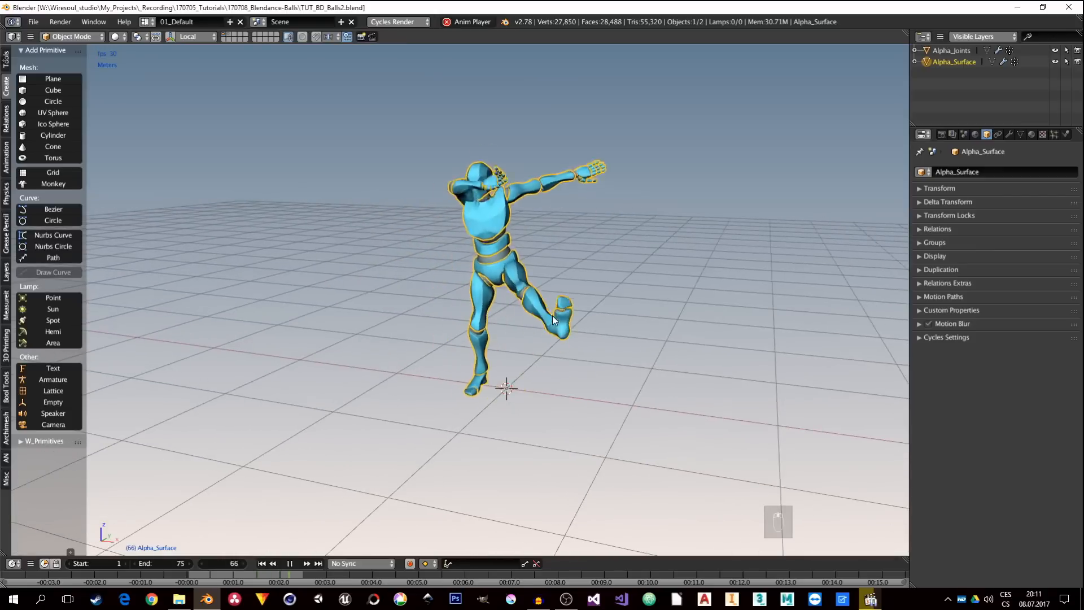
{"action": "left_click", "coordinate": [949, 51]}
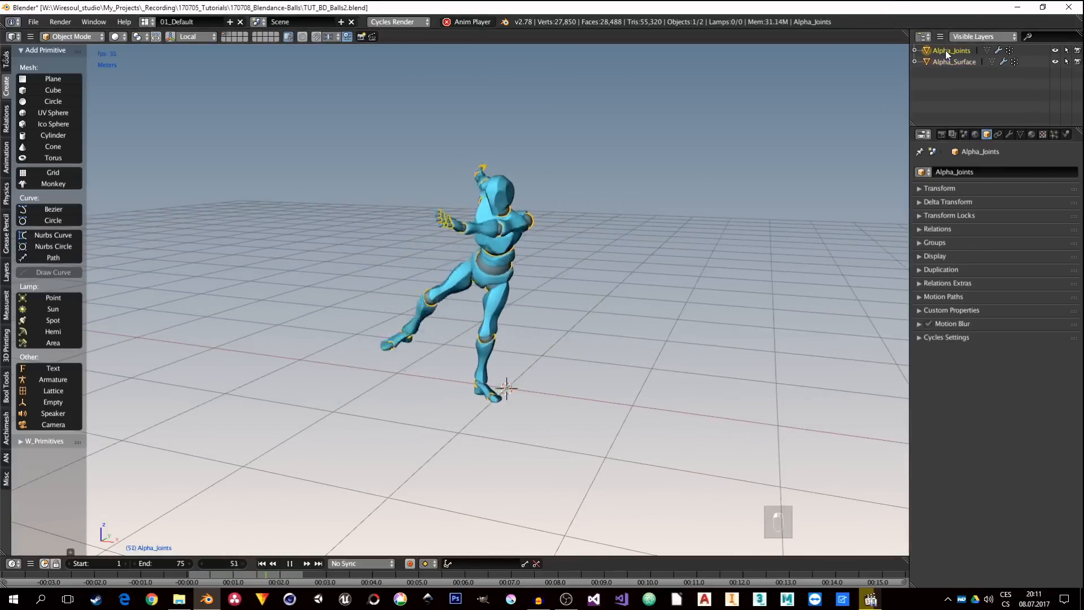
Step: Show the armature's layer, select the armature, stop playback and return to frame 1
{"action": "left_click", "coordinate": [230, 38]}
{"action": "left_click", "coordinate": [234, 36]}
{"action": "left_click", "coordinate": [496, 216]}
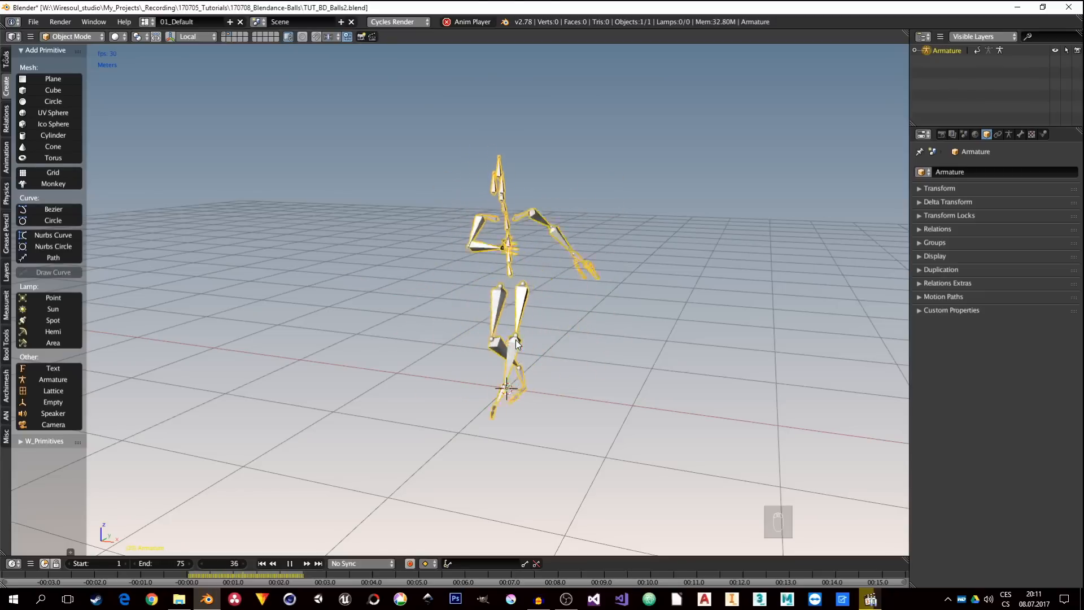
{"action": "left_click", "coordinate": [290, 563]}
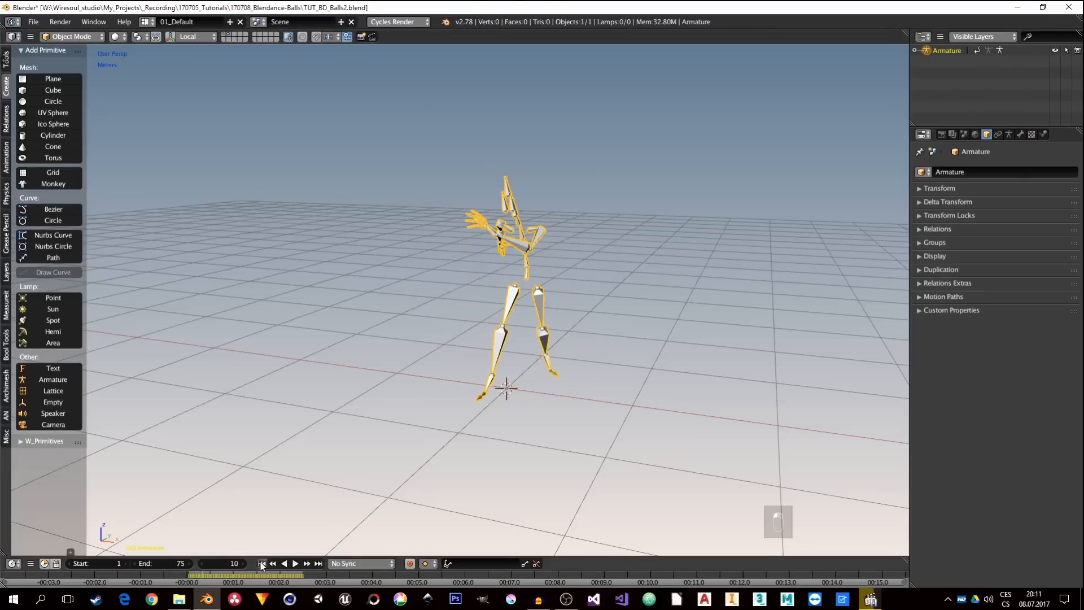
{"action": "left_click", "coordinate": [262, 564]}
{"action": "middle_click_drag", "start_coordinate": [507, 343], "coordinate": [470, 339]}
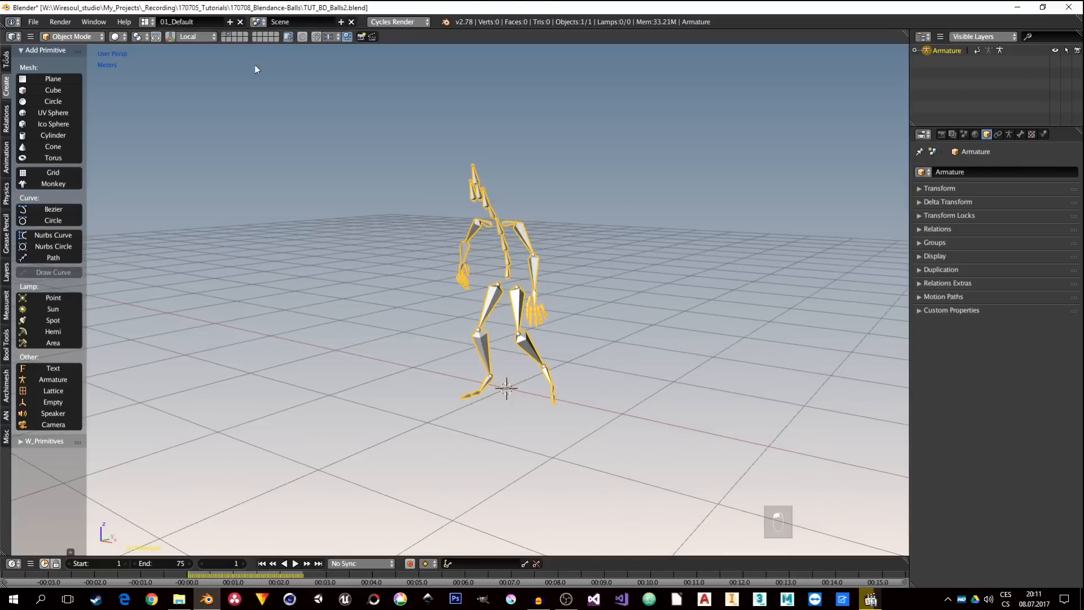
Step: Show the character mesh layer and delete the Alpha_Joints object
{"action": "left_click", "coordinate": [224, 38]}
{"action": "right_click", "coordinate": [509, 227]}
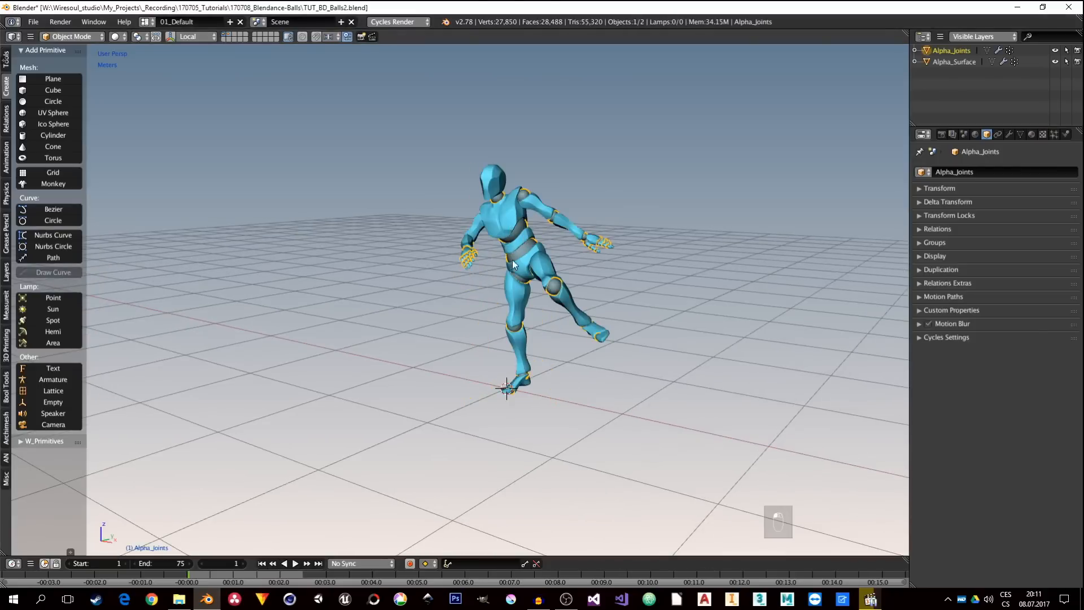
{"action": "scroll", "coordinate": [514, 277], "scroll_direction": "up", "scroll_amount": 2}
{"action": "scroll", "coordinate": [539, 223], "scroll_direction": "up", "scroll_amount": 3}
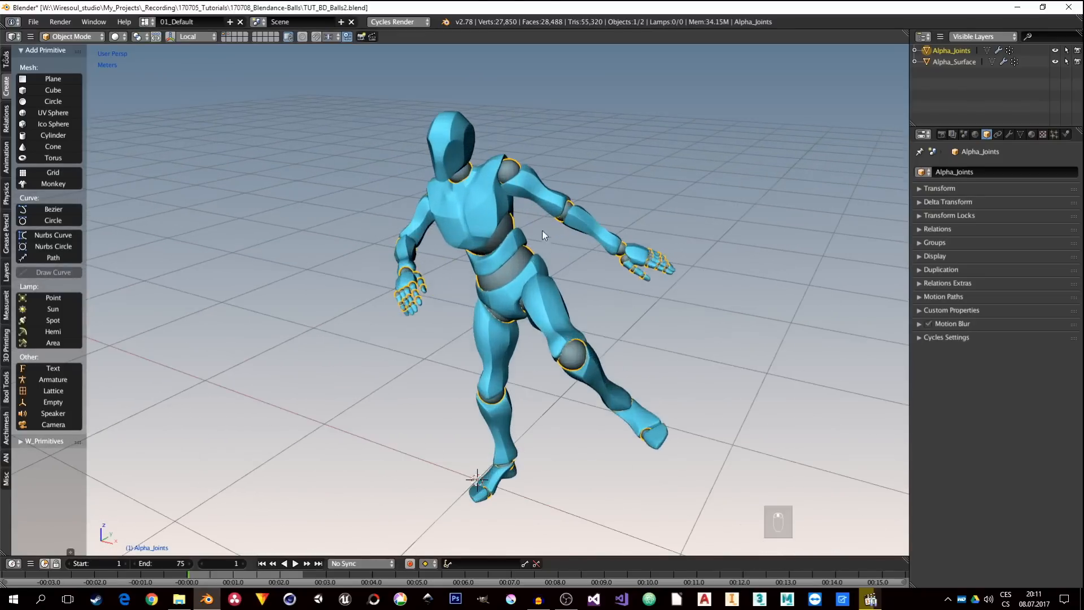
{"action": "middle_click_drag", "start_coordinate": [549, 248], "coordinate": [549, 240]}
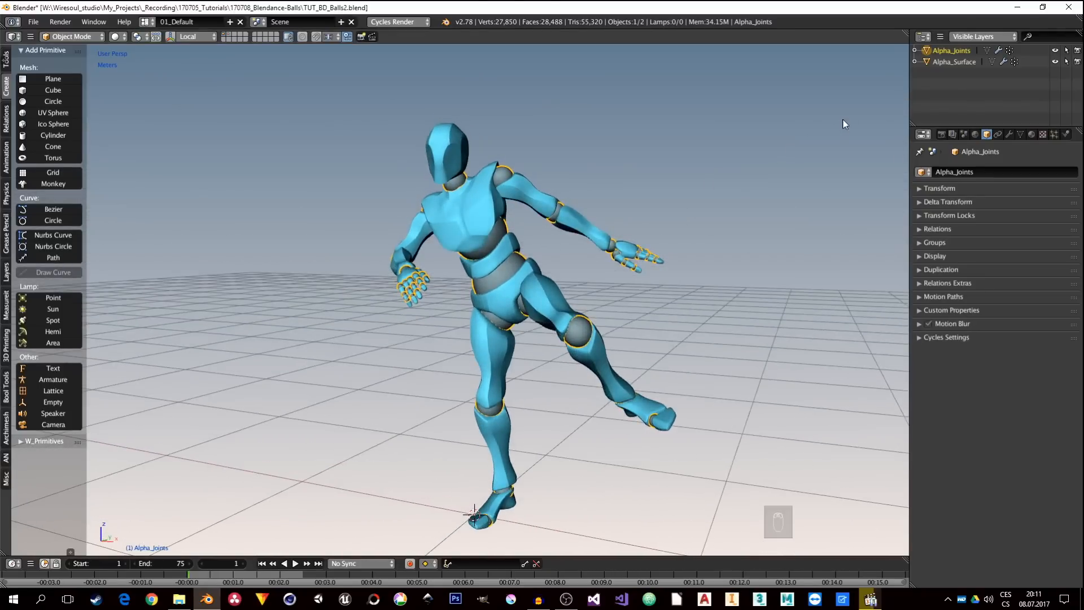
{"action": "key", "text": "x"}
{"action": "left_click", "coordinate": [611, 188]}
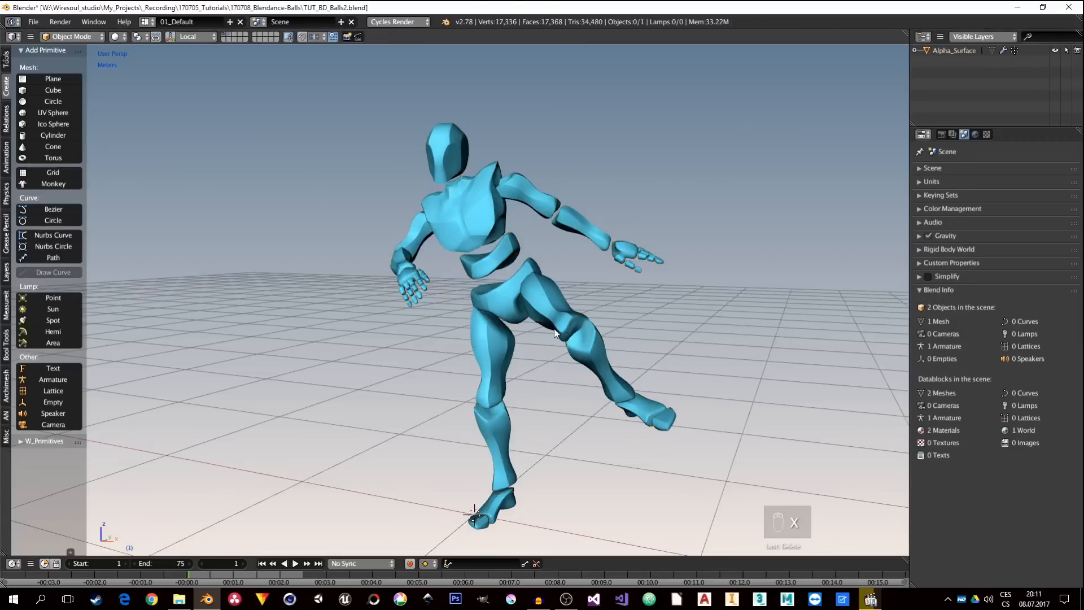
Step: Select the Alpha_Surface mesh and examine the body from several angles
{"action": "middle_click_drag", "start_coordinate": [476, 294], "coordinate": [461, 304]}
{"action": "right_click", "coordinate": [495, 286]}
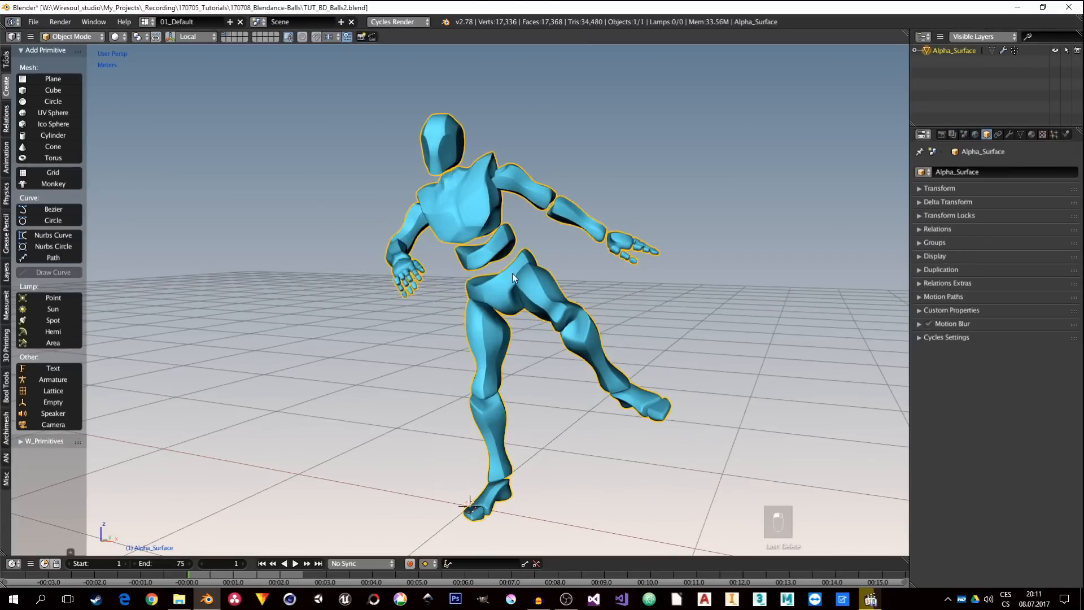
{"action": "middle_click_drag", "start_coordinate": [513, 273], "coordinate": [527, 273]}
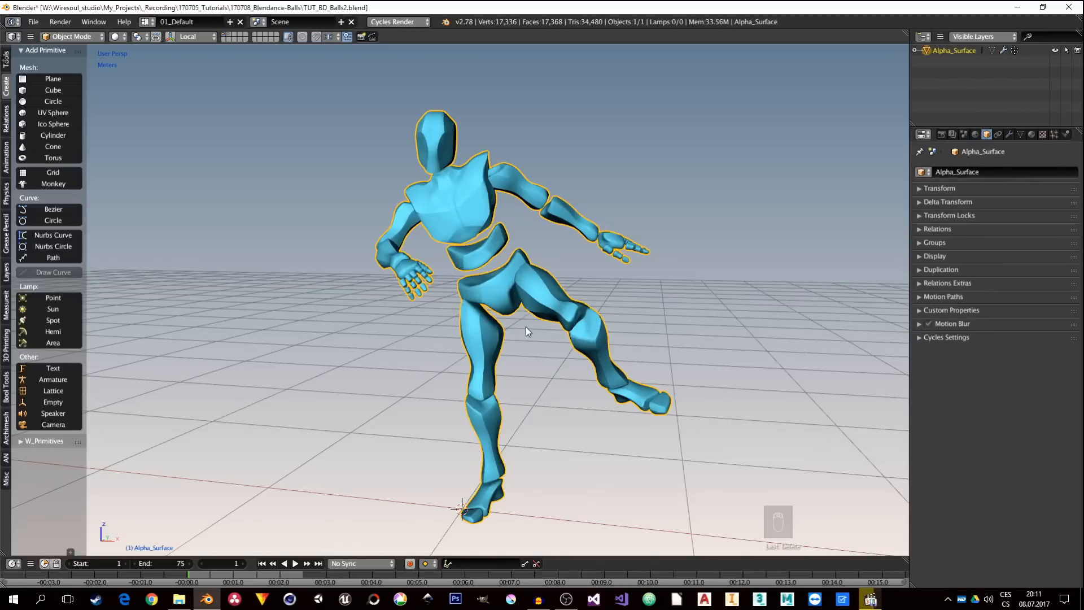
{"action": "mouse_move", "coordinate": [527, 337]}
{"action": "middle_mouse_down"}
{"action": "mouse_move", "coordinate": [520, 328]}
{"action": "mouse_move", "coordinate": [506, 340]}
{"action": "middle_mouse_up"}
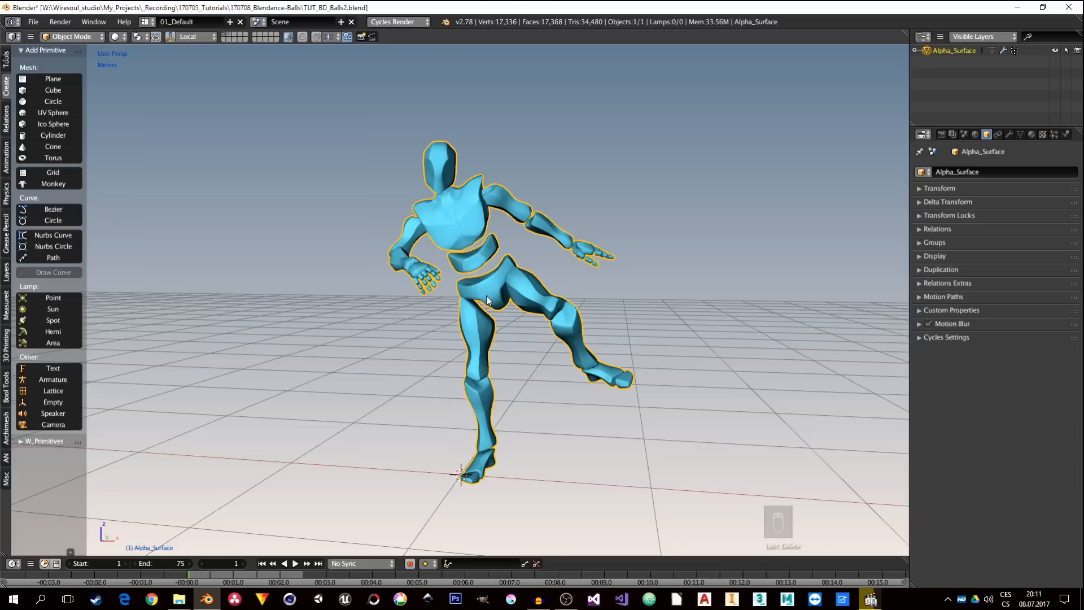
{"action": "middle_click_drag", "start_coordinate": [487, 296], "coordinate": [473, 297]}
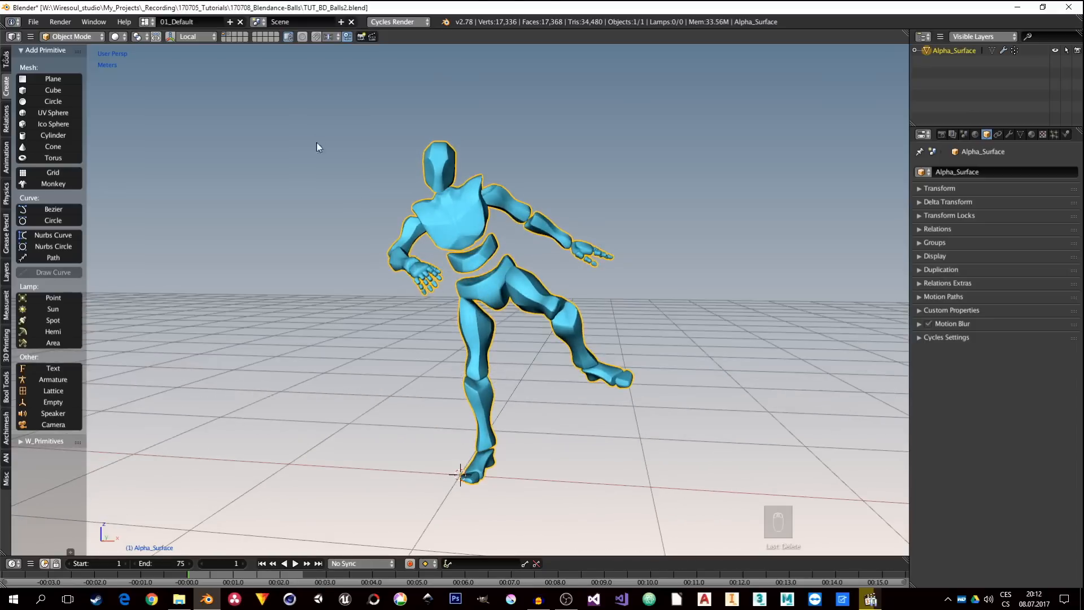
Step: Open an NLA Editor beside the 3D view for the armature and push its Dancing action down into a strip
{"action": "left_click", "coordinate": [231, 35]}
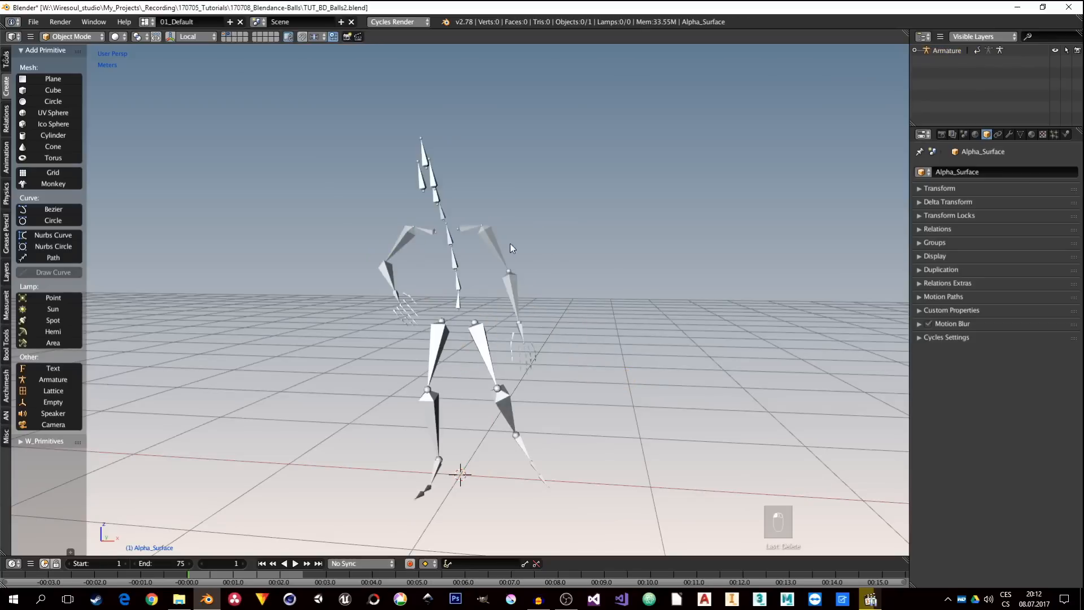
{"action": "right_click", "coordinate": [449, 236]}
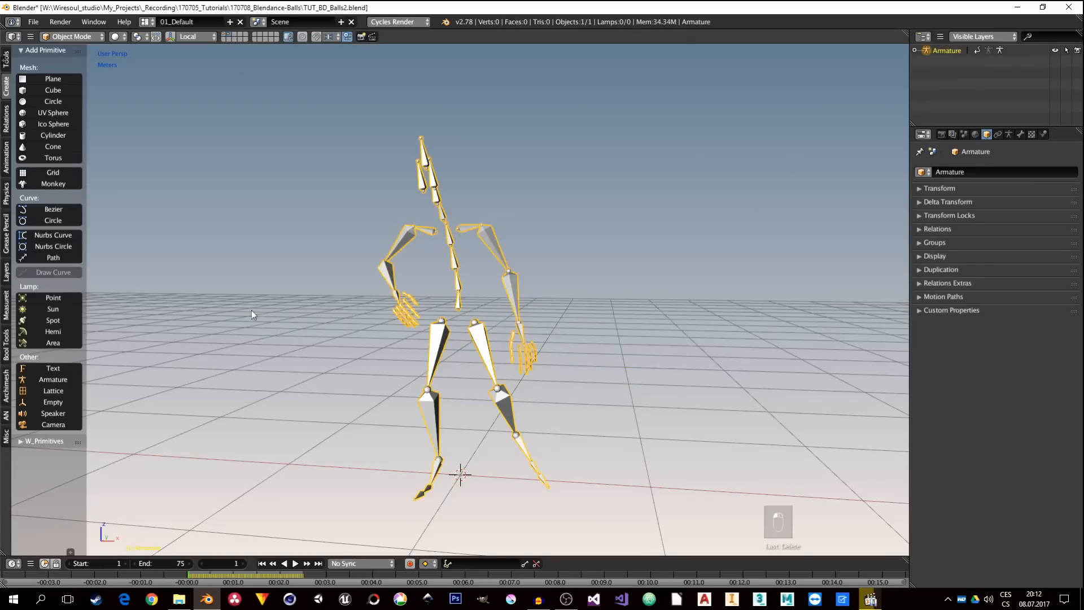
{"action": "left_click_drag", "start_coordinate": [7, 552], "coordinate": [452, 539]}
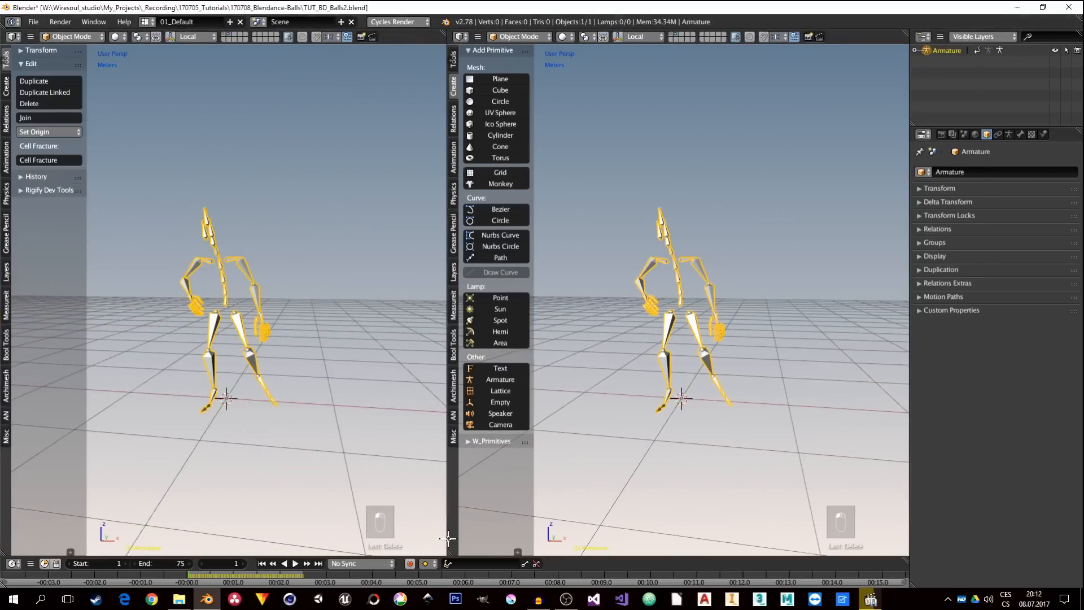
{"action": "left_click", "coordinate": [19, 37]}
{"action": "left_click", "coordinate": [25, 105]}
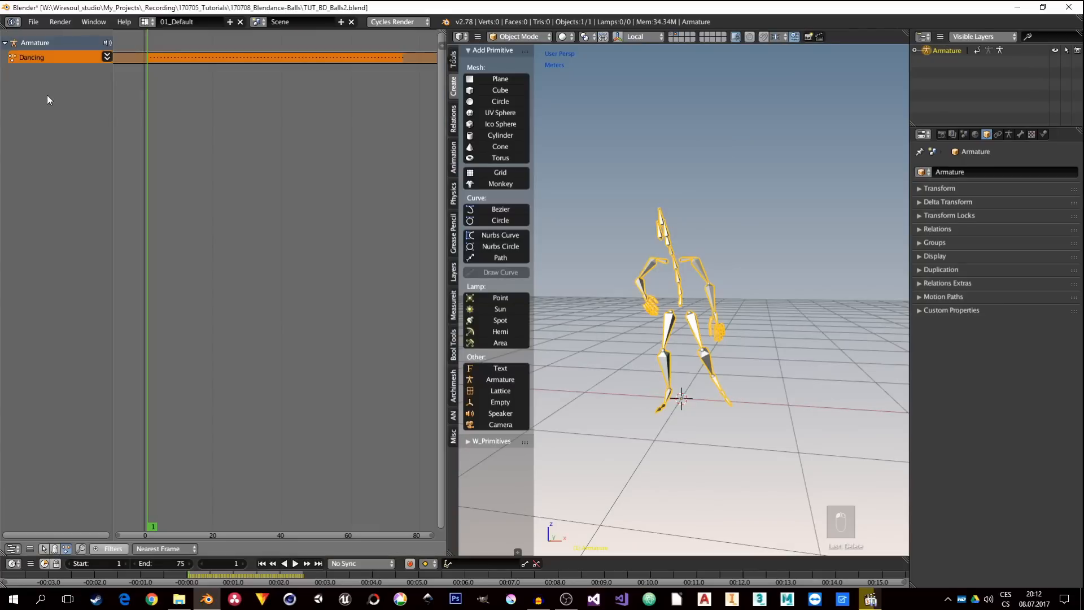
{"action": "left_click", "coordinate": [107, 57]}
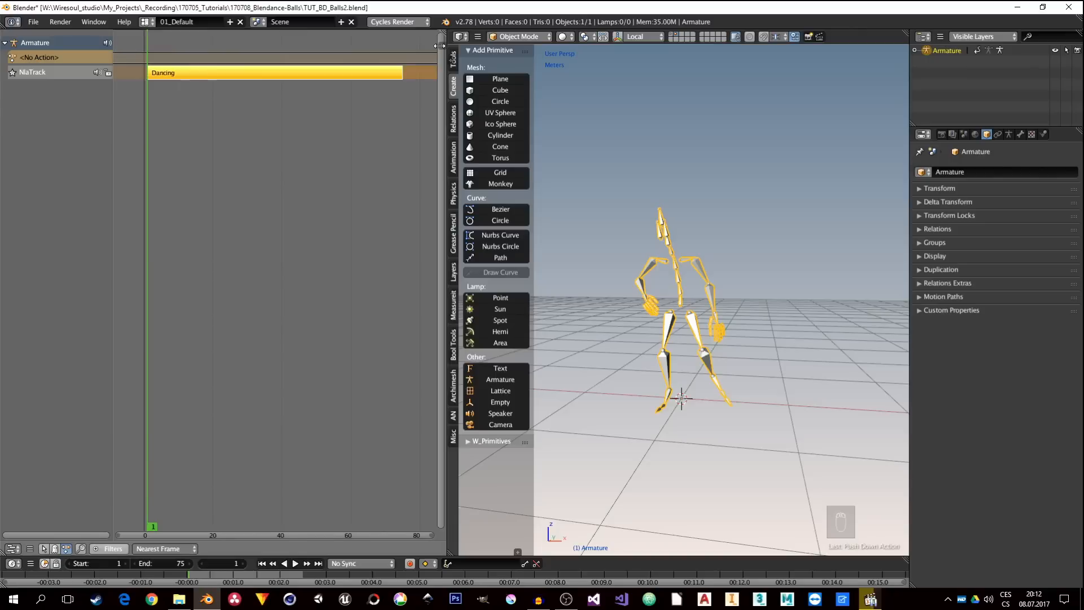
Step: Set the Dancing strip's repeat count to 2
{"action": "key", "text": "n"}
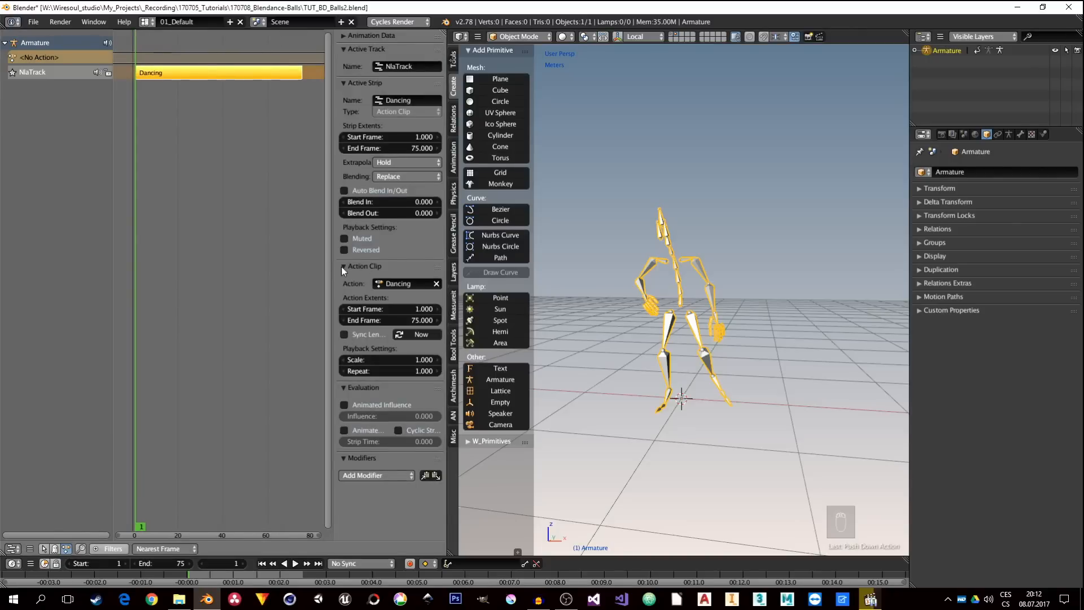
{"action": "left_click", "coordinate": [410, 370]}
{"action": "type", "text": "2"}
{"action": "key", "text": "Return"}
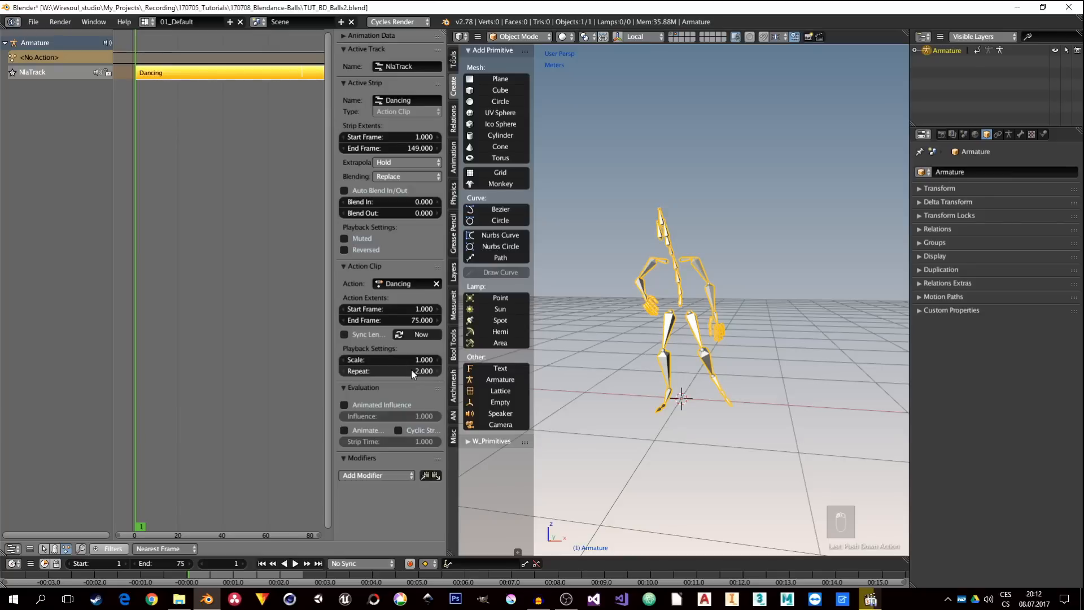
Step: Preview the repeated dance and set the animation's end frame to 150
{"action": "key", "text": "alt+a"}
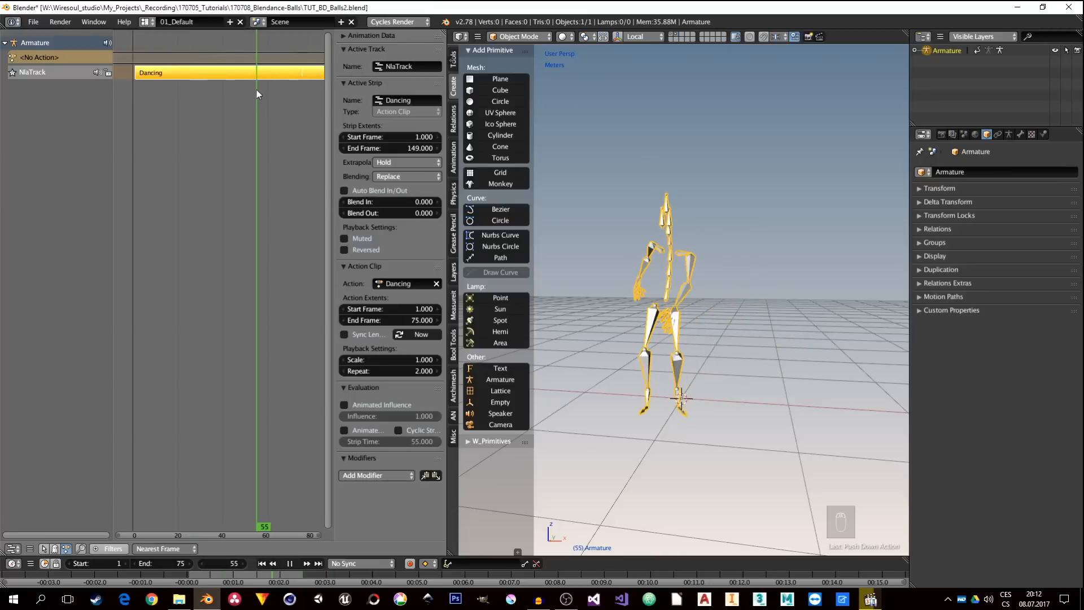
{"action": "key", "text": "alt+a"}
{"action": "left_click", "coordinate": [172, 563]}
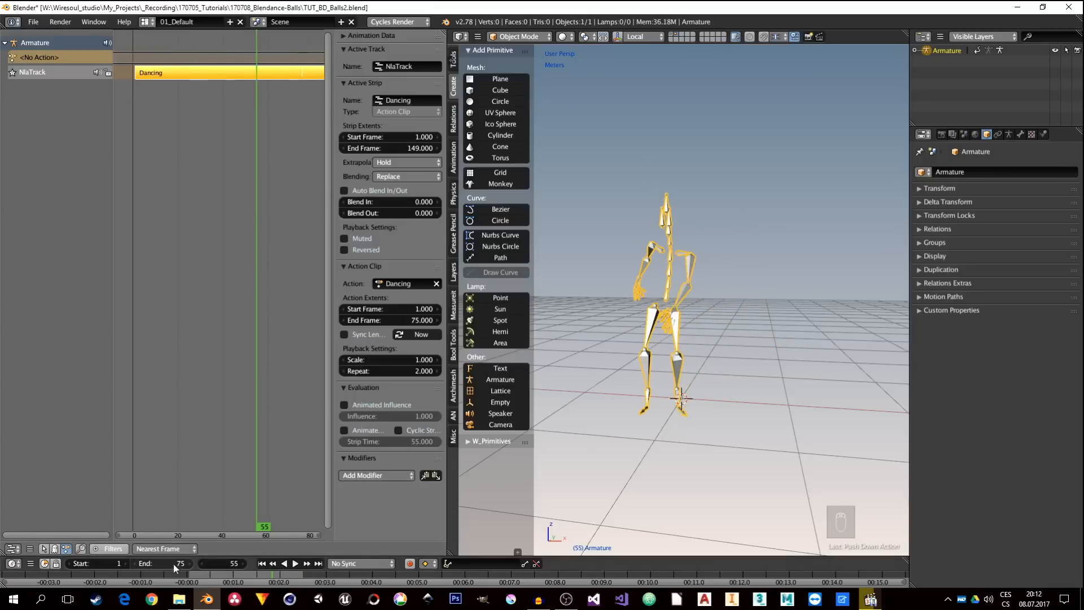
{"action": "type", "text": "150"}
{"action": "key", "text": "Return"}
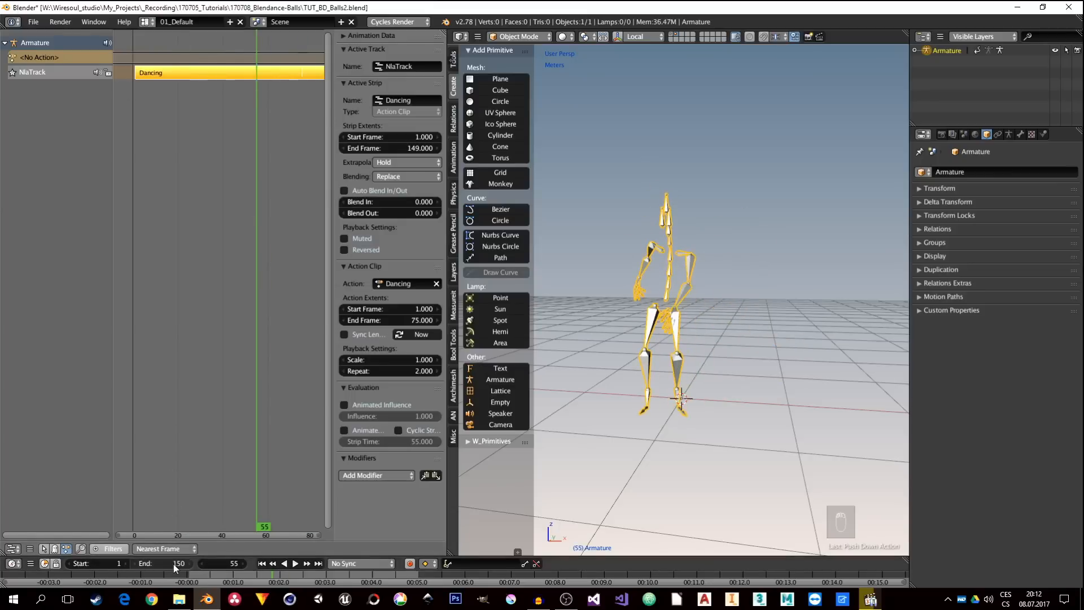
Step: Close the NLA Editor by merging it into the 3D view and show the character mesh layer again
{"action": "left_click_drag", "start_coordinate": [449, 552], "coordinate": [294, 459]}
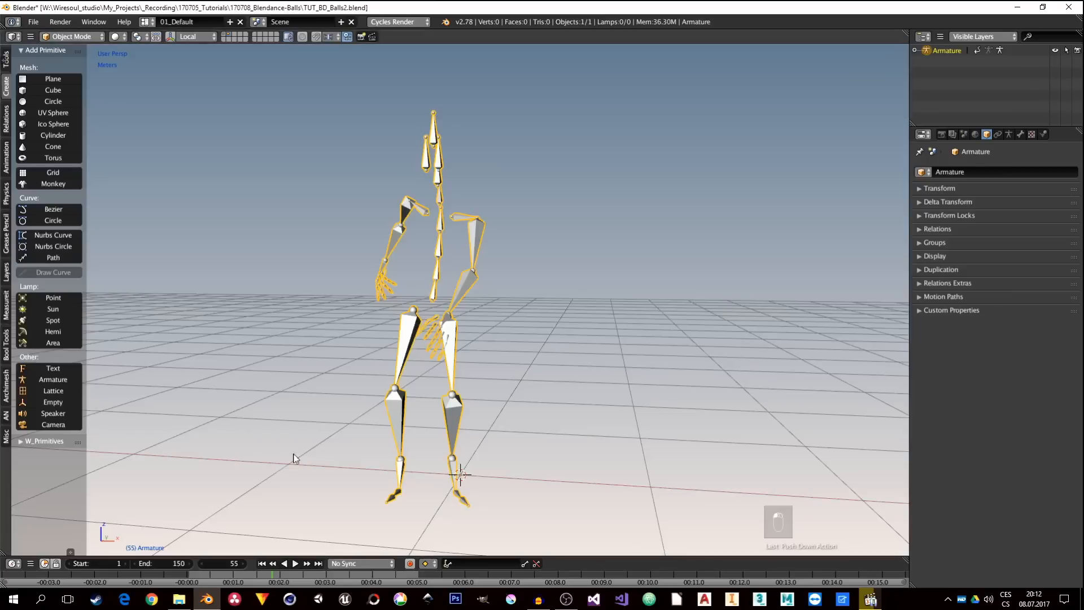
{"action": "mouse_move", "coordinate": [352, 275]}
{"action": "middle_mouse_down"}
{"action": "mouse_move", "coordinate": [395, 290]}
{"action": "mouse_move", "coordinate": [344, 284]}
{"action": "middle_mouse_up"}
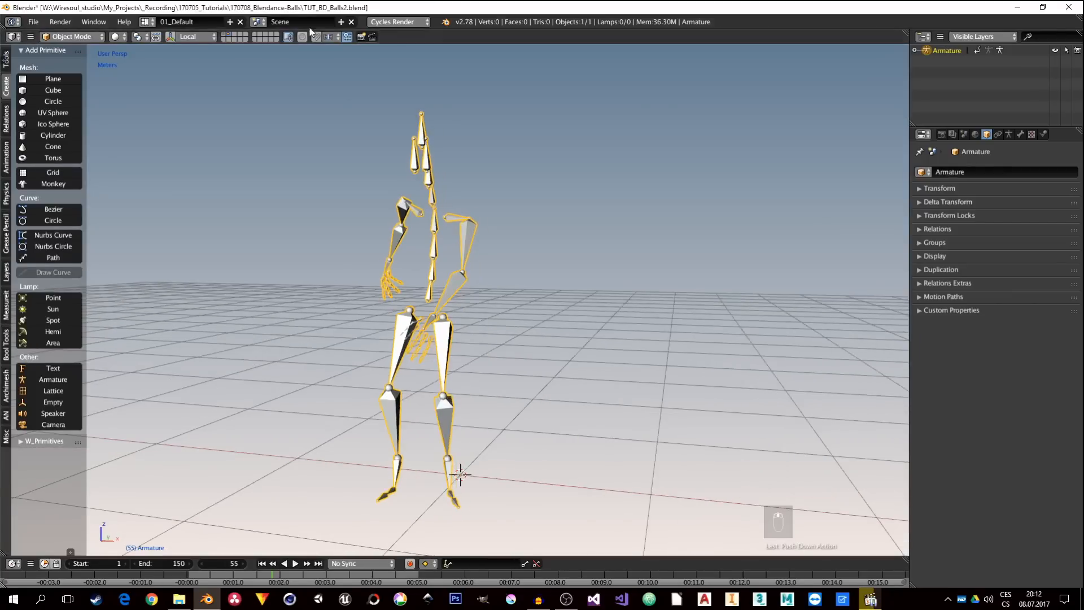
{"action": "left_click", "coordinate": [226, 36]}
{"action": "middle_click_drag", "start_coordinate": [502, 248], "coordinate": [475, 296]}
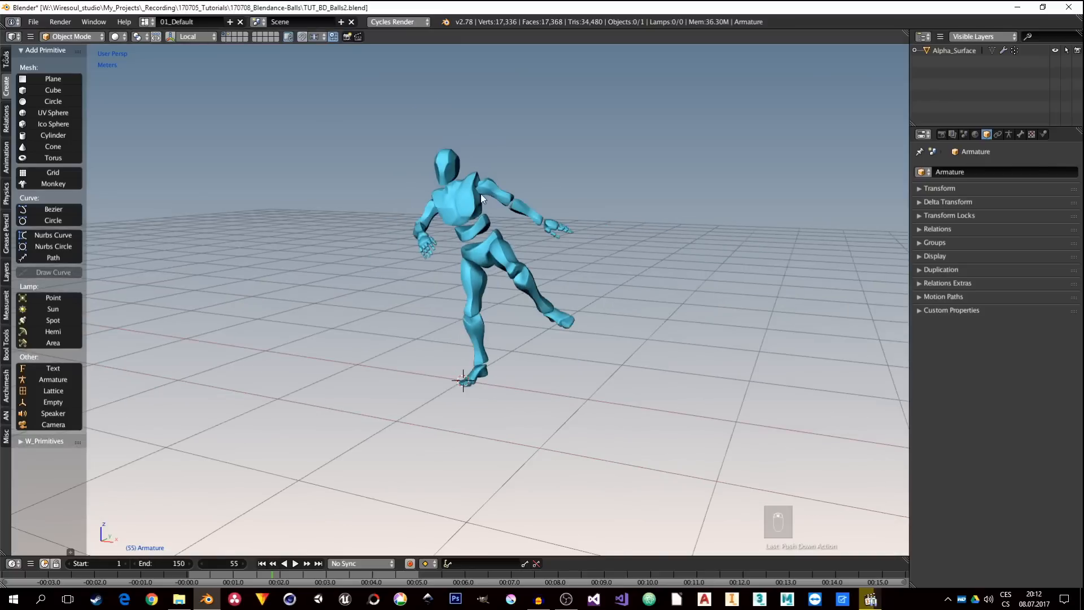
{"action": "middle_click_drag", "start_coordinate": [484, 234], "coordinate": [470, 261]}
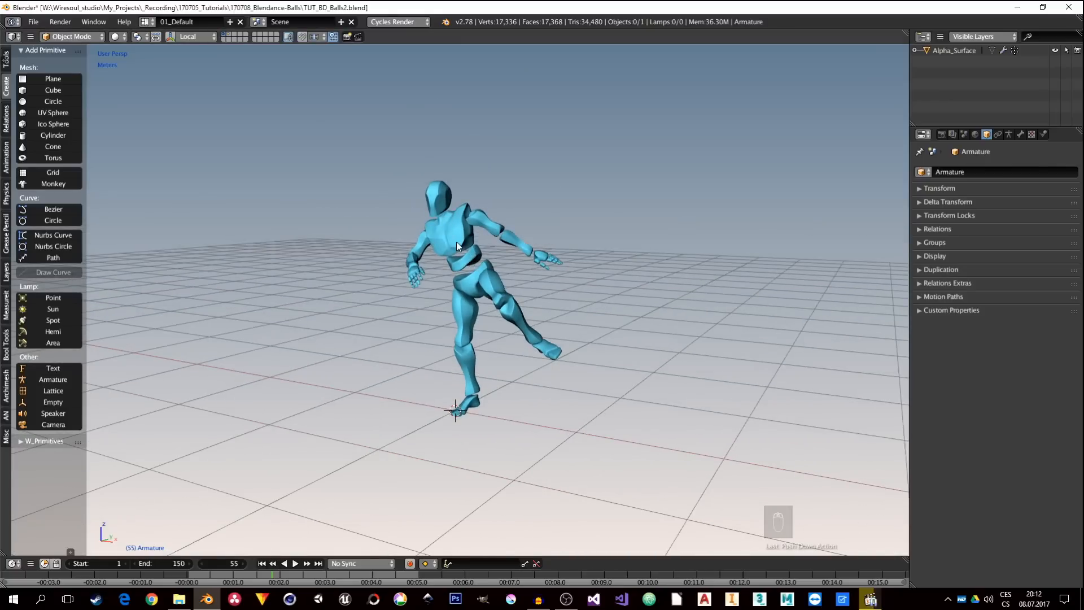
Step: Add a Round Cube mesh at the scene origin on an empty layer
{"action": "left_click", "coordinate": [257, 35]}
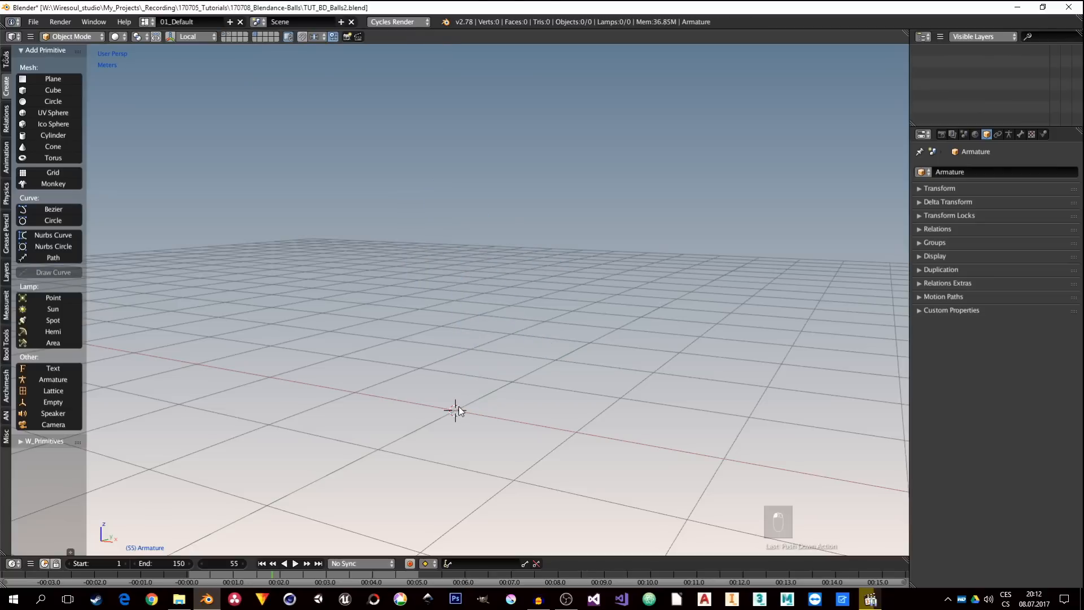
{"action": "key", "text": "shift+a"}
{"action": "mouse_move", "coordinate": [415, 319]}
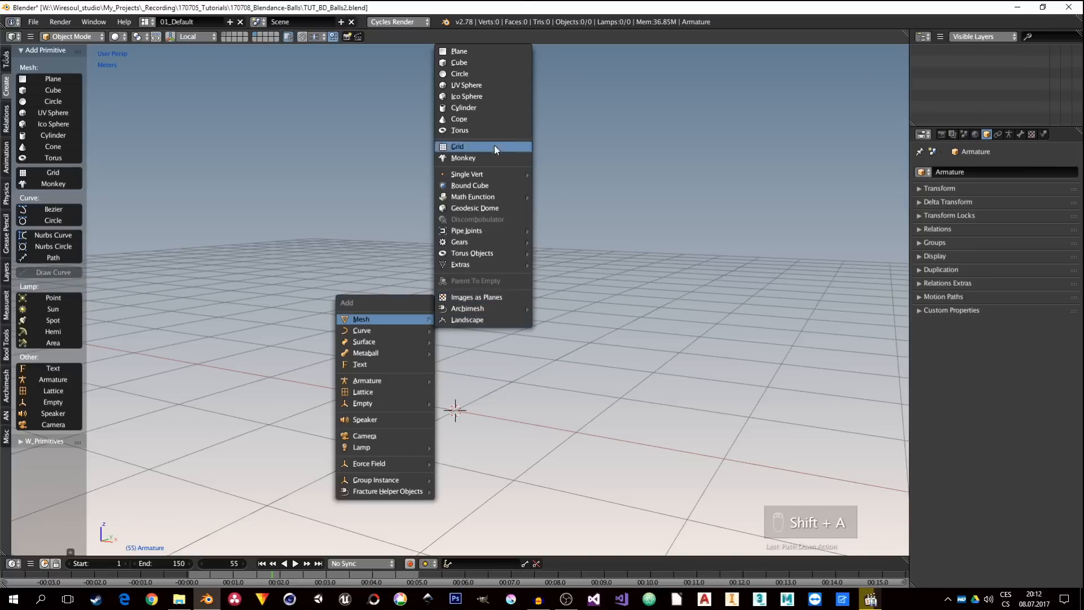
{"action": "left_click", "coordinate": [469, 184]}
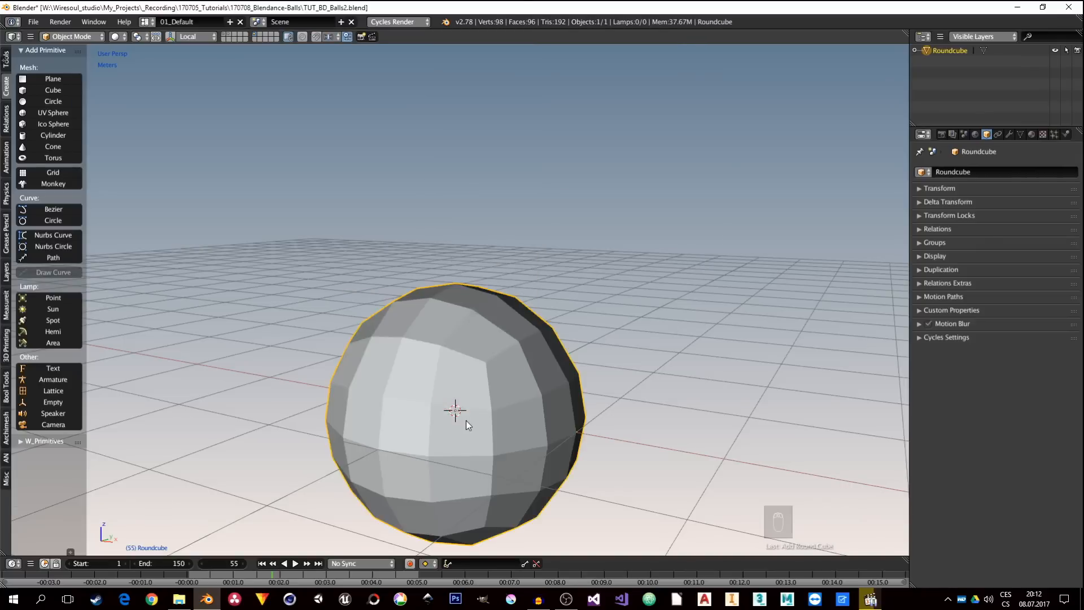
Step: Apply smooth shading to the round cube
{"action": "mouse_move", "coordinate": [466, 420]}
{"action": "middle_mouse_down"}
{"action": "mouse_move", "coordinate": [482, 396]}
{"action": "mouse_move", "coordinate": [469, 416]}
{"action": "mouse_move", "coordinate": [496, 314]}
{"action": "middle_mouse_up"}
{"action": "key", "text": "z"}
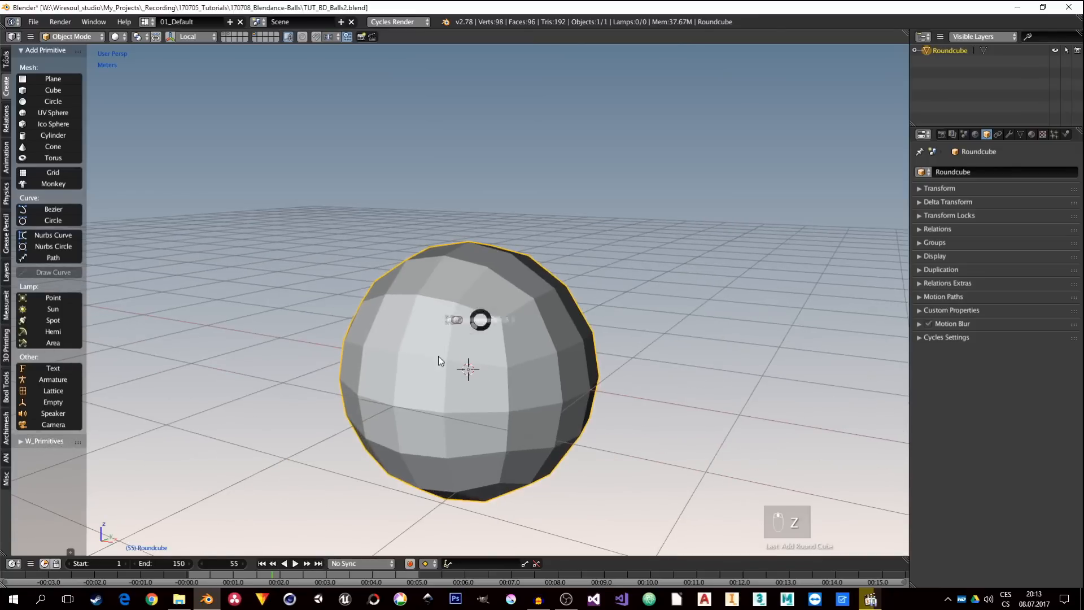
{"action": "left_click", "coordinate": [438, 360]}
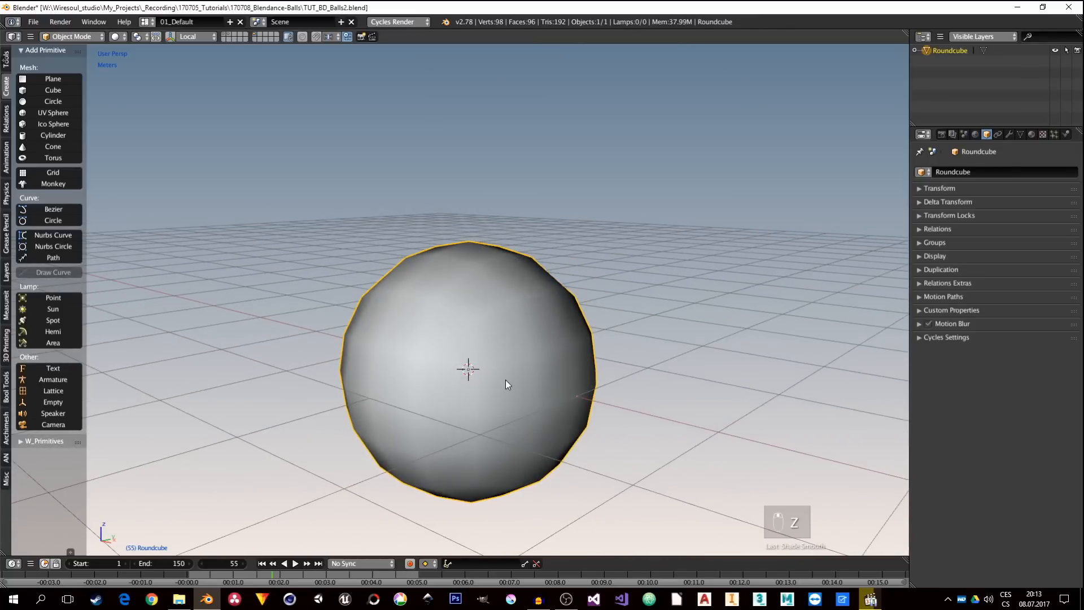
Step: Show the round cube's physics settings and rename the object to Ball
{"action": "middle_click_drag", "start_coordinate": [477, 371], "coordinate": [512, 338]}
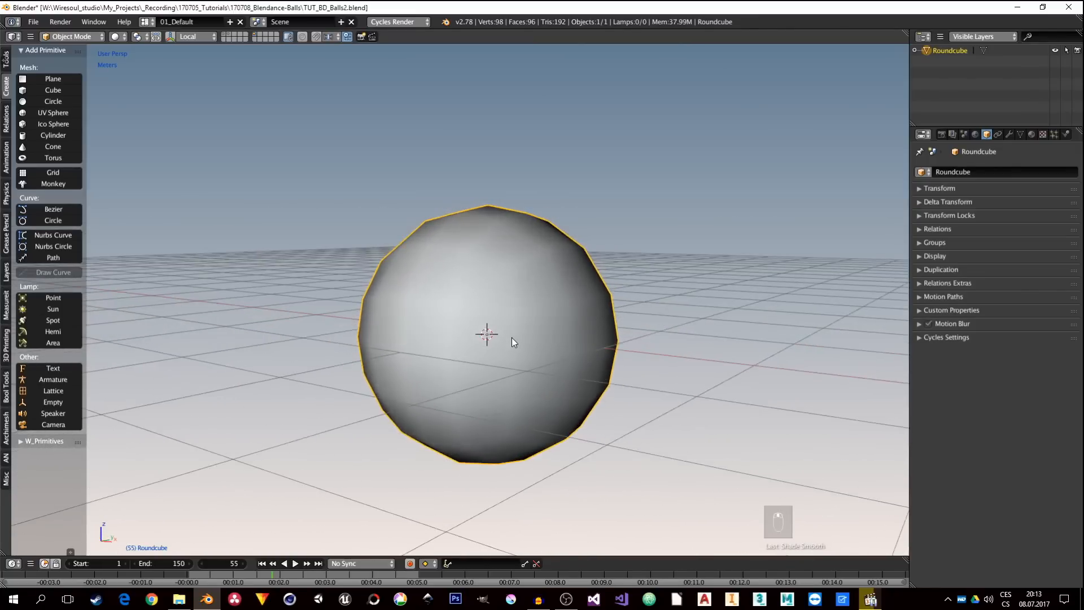
{"action": "left_click", "coordinate": [1067, 134]}
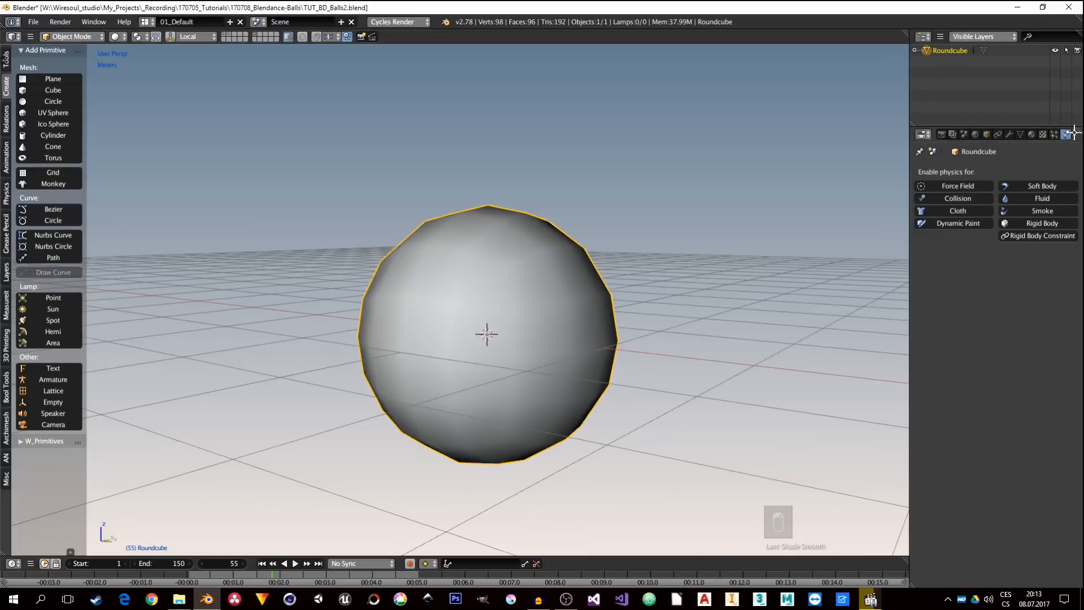
{"action": "double_click", "coordinate": [942, 50]}
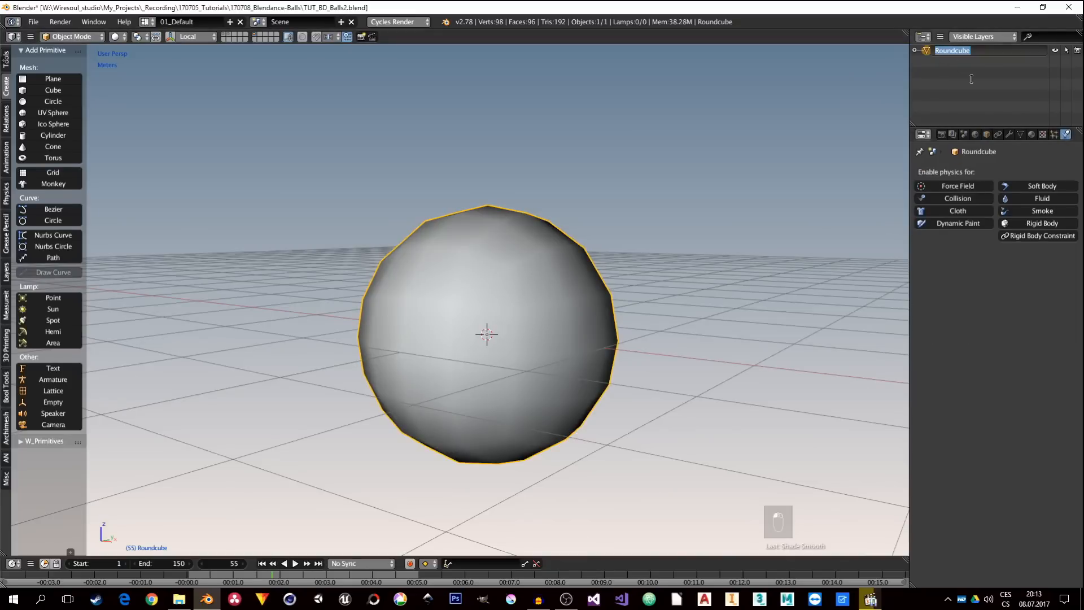
{"action": "type", "text": "Ball"}
{"action": "key", "text": "Return"}
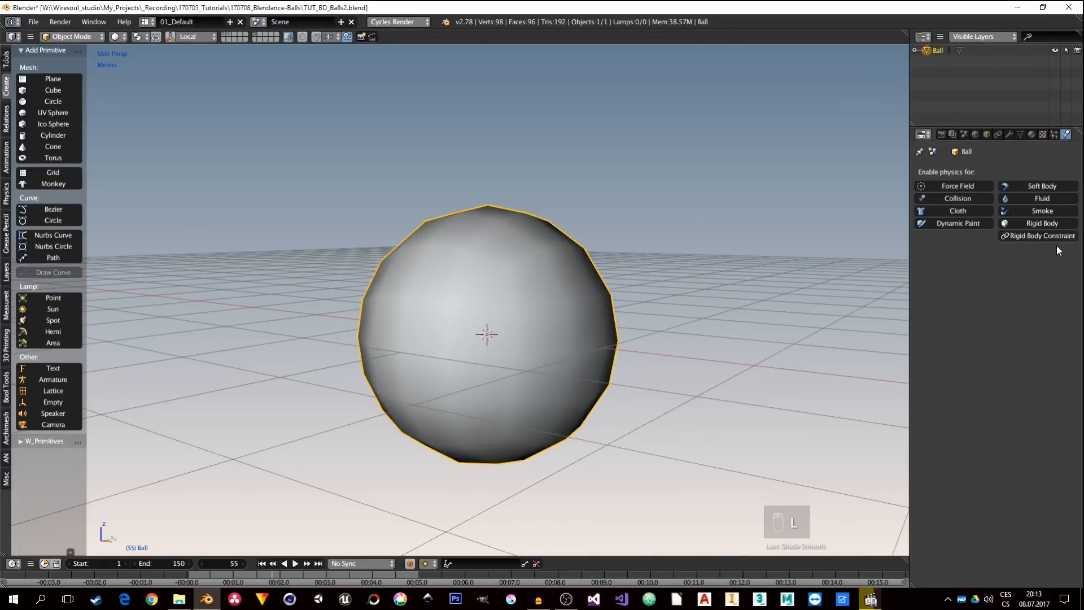
Step: Give the ball rigid body physics with a mass of 0.1 kg and a Sphere collision shape
{"action": "left_click", "coordinate": [1032, 224]}
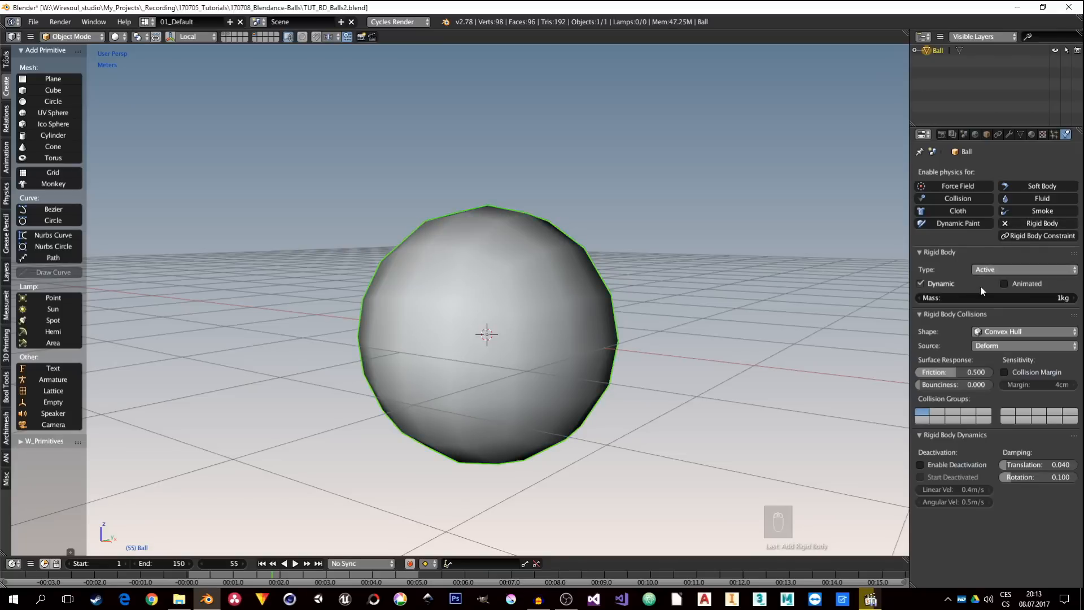
{"action": "left_click", "coordinate": [1002, 297]}
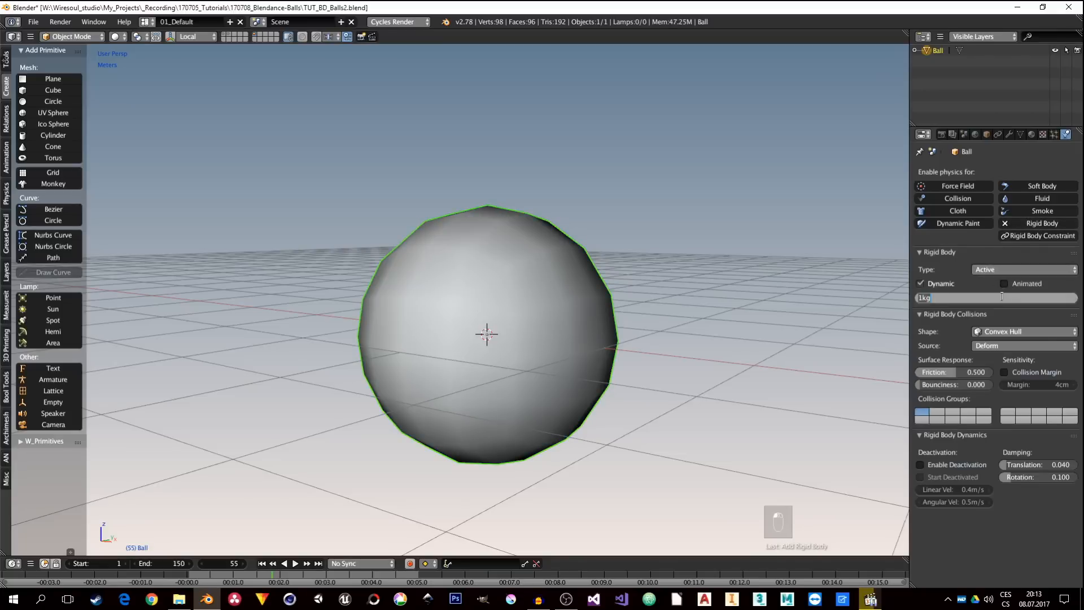
{"action": "type", "text": "0.1"}
{"action": "key", "text": "Return"}
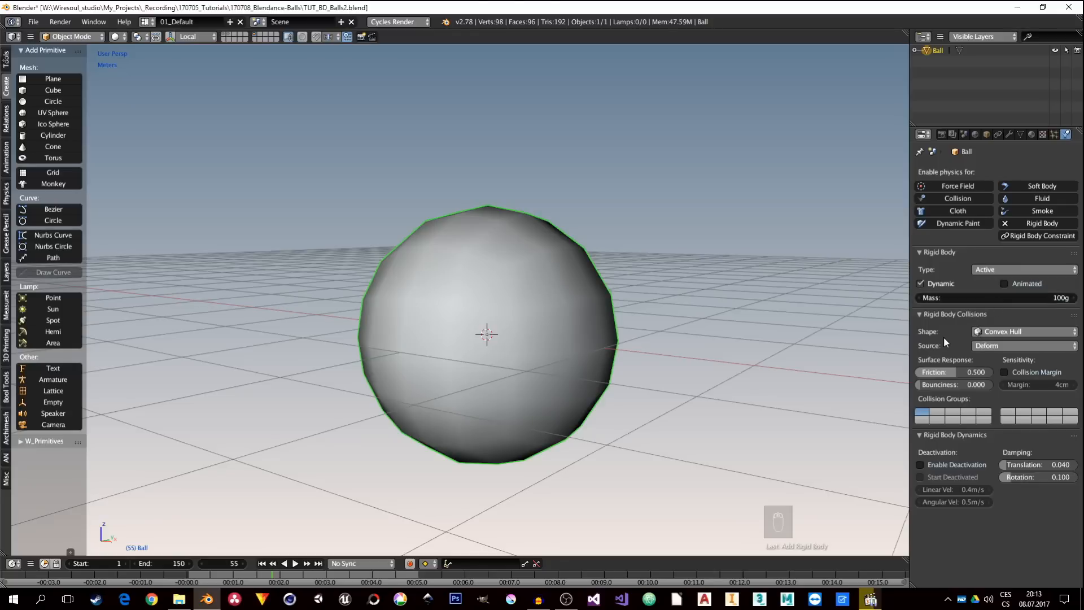
{"action": "left_click", "coordinate": [1001, 333]}
{"action": "left_click", "coordinate": [997, 306]}
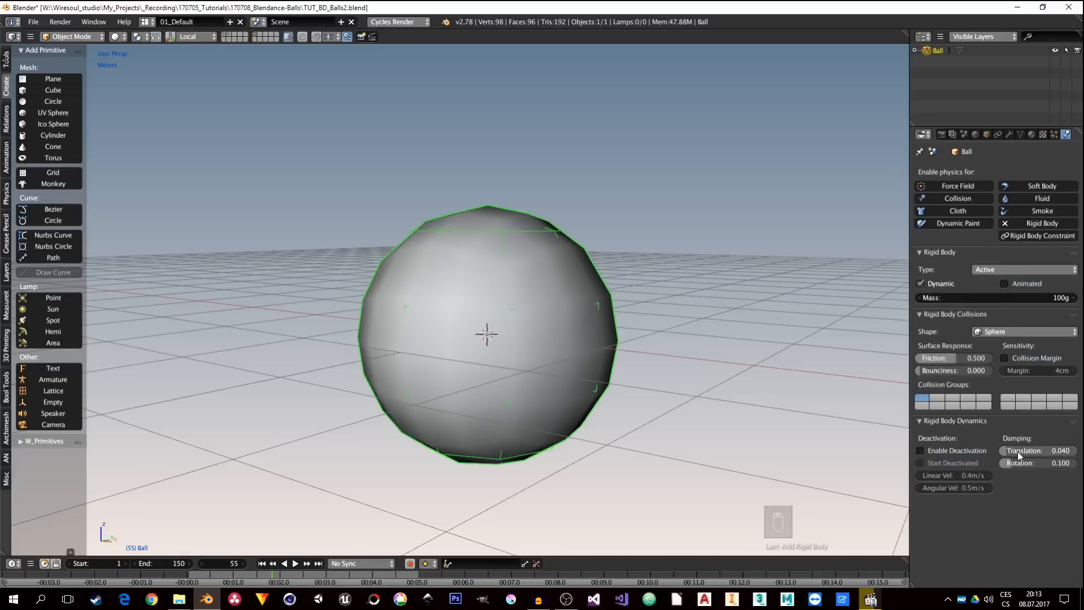
Step: Set the ball's rigid body translation damping to 0.9 and collapse the general and collision settings
{"action": "left_click", "coordinate": [871, 600]}
{"action": "left_click_drag", "start_coordinate": [1010, 454], "coordinate": [1027, 455]}
{"action": "left_click", "coordinate": [1027, 451]}
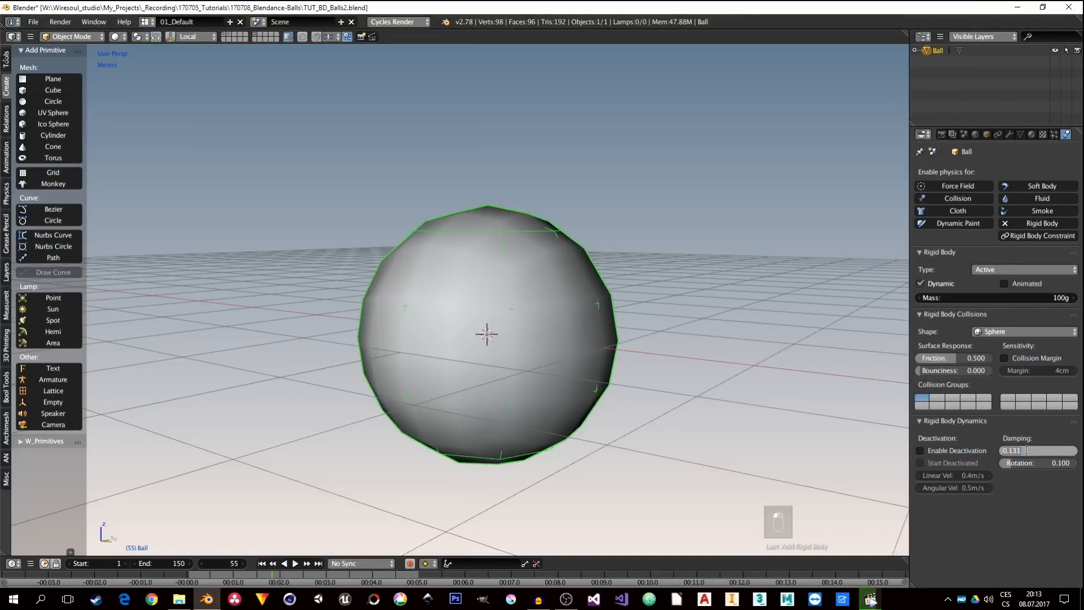
{"action": "type", "text": "0.9"}
{"action": "key", "text": "Return"}
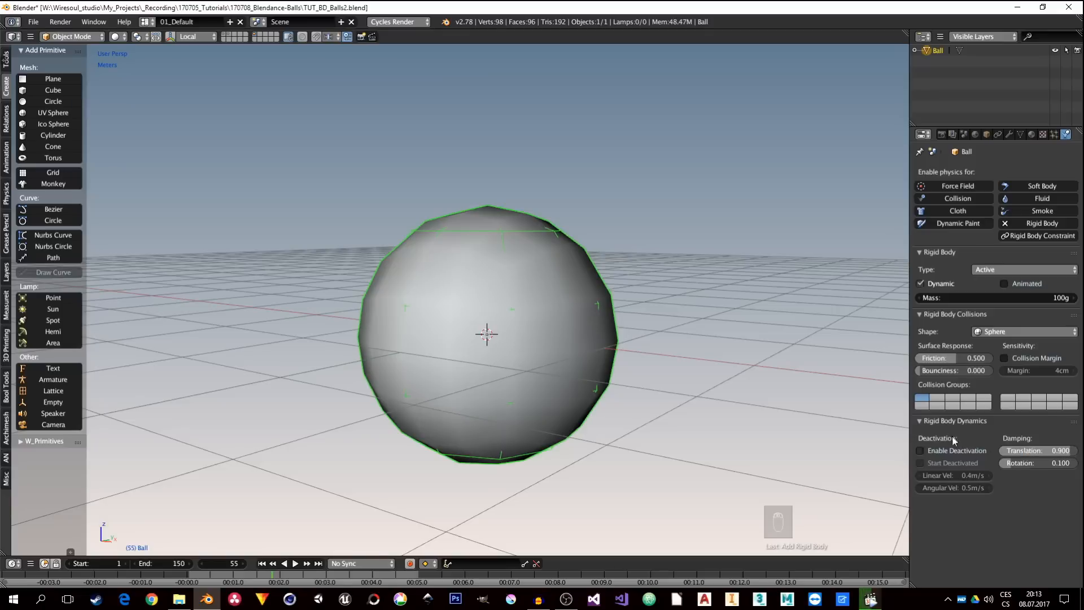
{"action": "left_click", "coordinate": [918, 314]}
{"action": "left_click", "coordinate": [916, 251]}
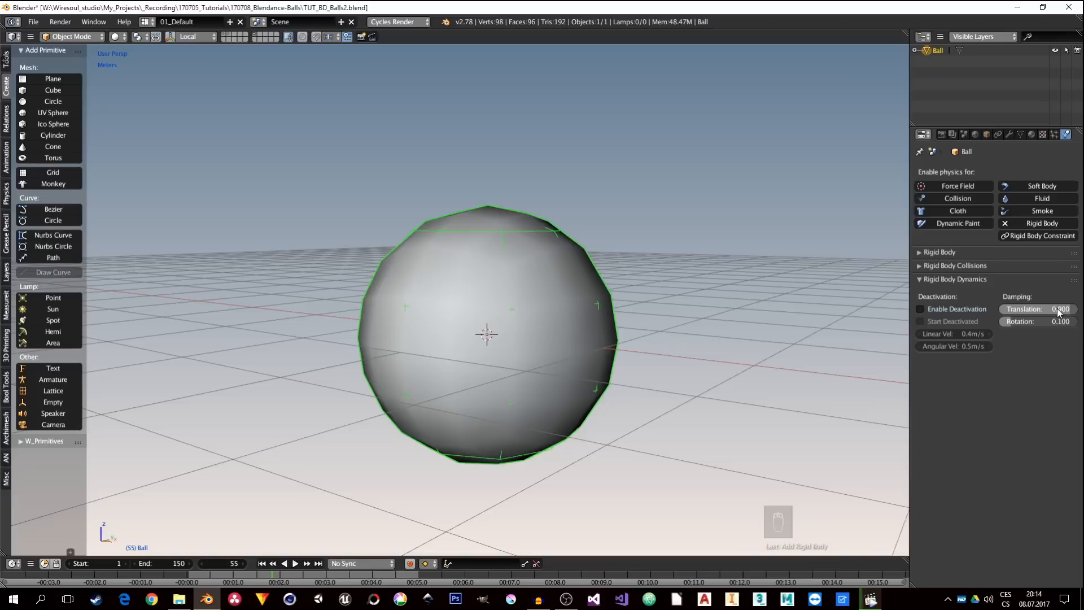
Step: Look at the reference render of the finished ball dancer and return to the Blender scene
{"action": "left_click", "coordinate": [870, 605]}
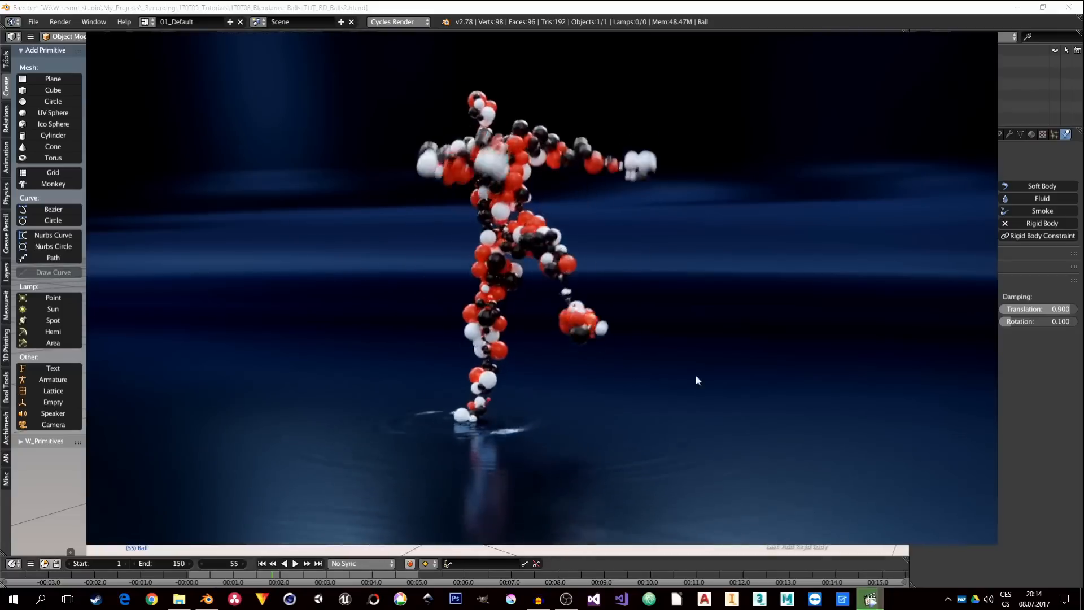
{"action": "left_click", "coordinate": [1048, 449]}
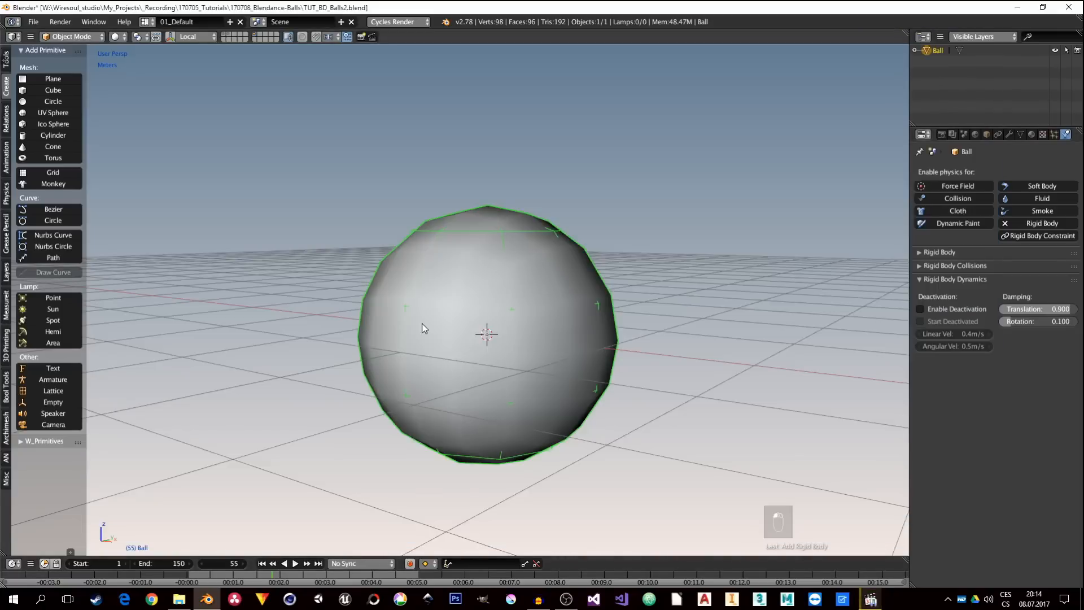
Step: Play the ball's physics simulation from the start and return to the first frame
{"action": "key", "text": "shift+Left"}
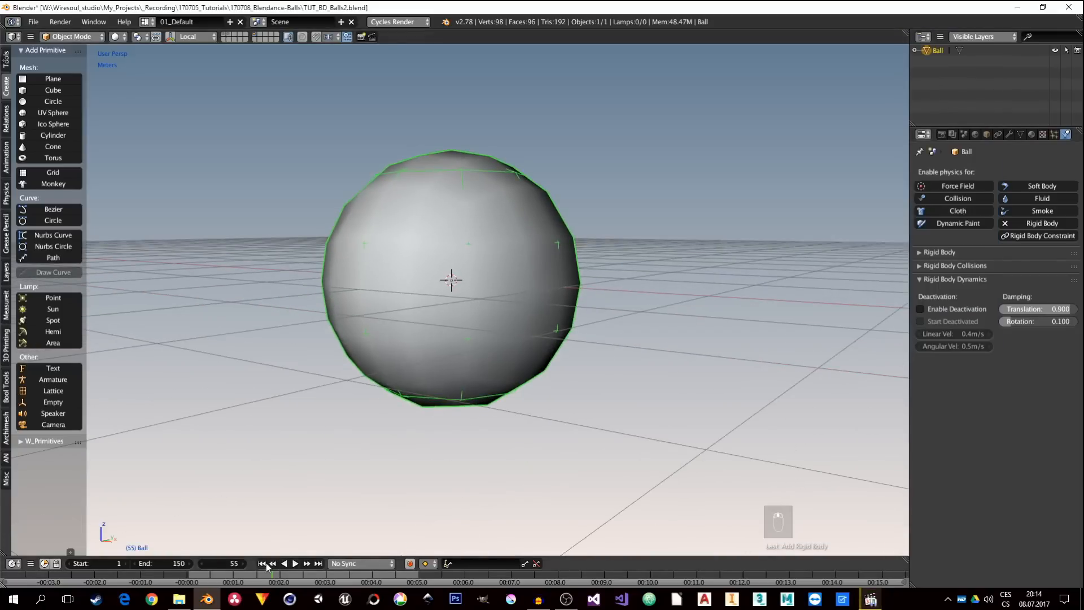
{"action": "left_click", "coordinate": [296, 565]}
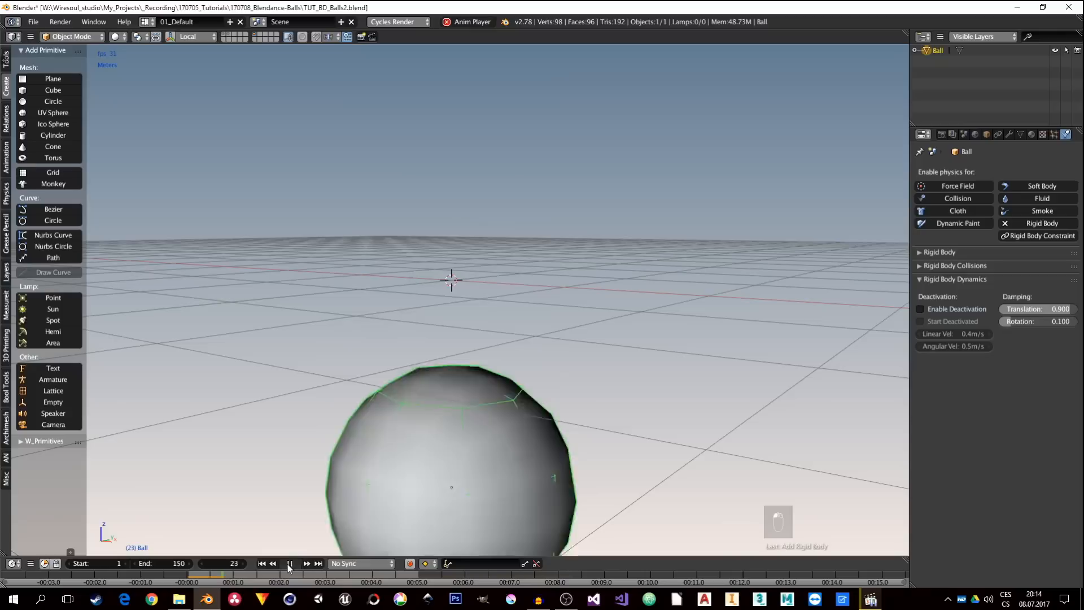
{"action": "left_click", "coordinate": [263, 564]}
{"action": "middle_click_drag", "start_coordinate": [445, 285], "coordinate": [474, 317]}
{"action": "scroll", "coordinate": [466, 315], "scroll_direction": "down", "scroll_amount": 3}
{"action": "scroll", "coordinate": [474, 317], "scroll_direction": "up", "scroll_amount": 3}
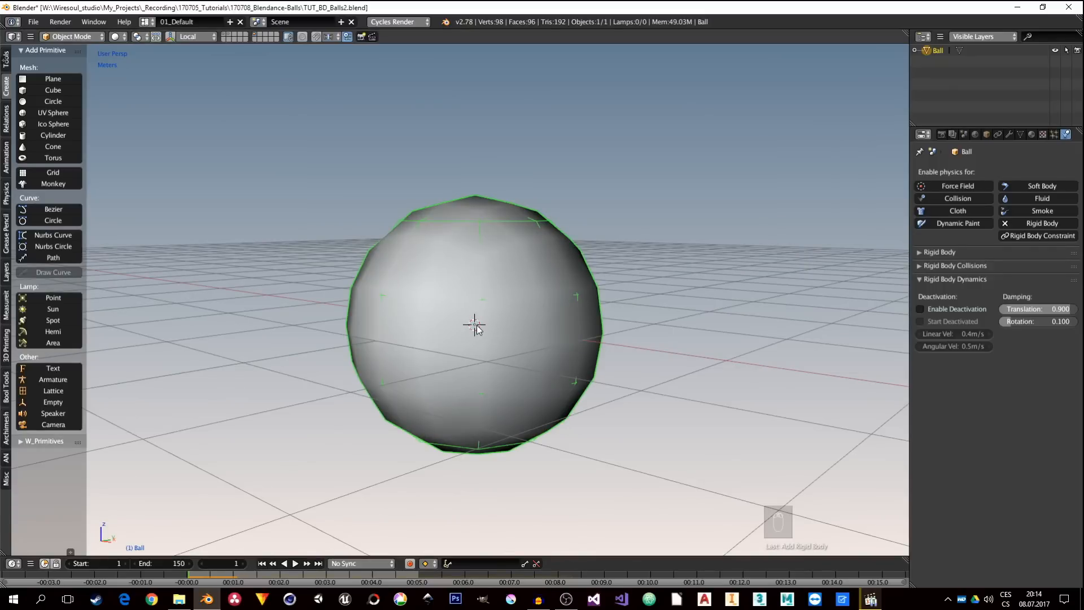
{"action": "middle_click_drag", "start_coordinate": [489, 330], "coordinate": [496, 336]}
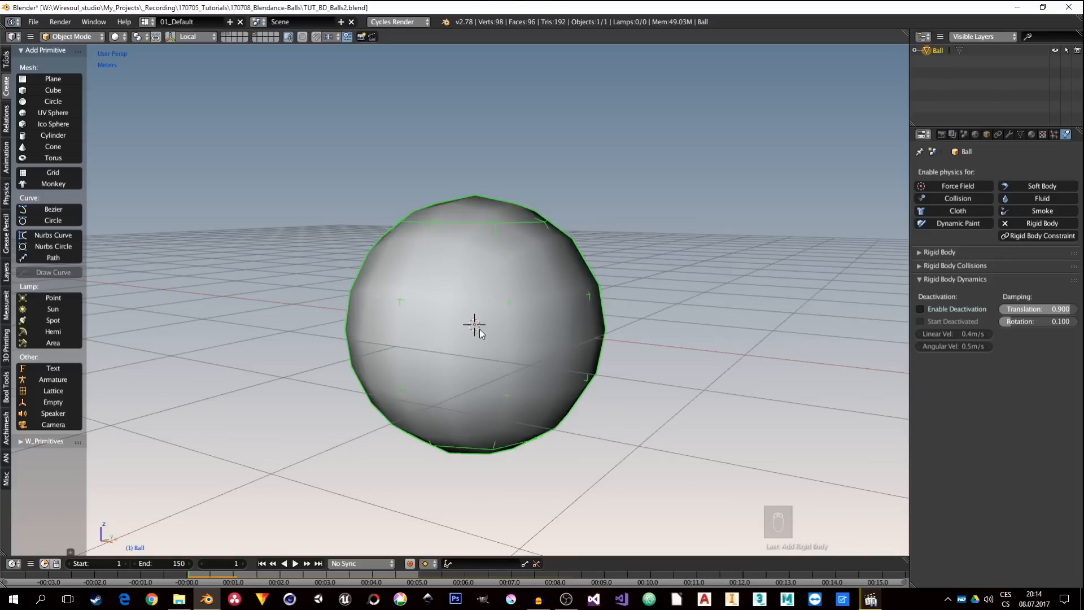
Step: Add a cube at the scene origin around the ball and rename it Anchor
{"action": "left_click", "coordinate": [919, 279]}
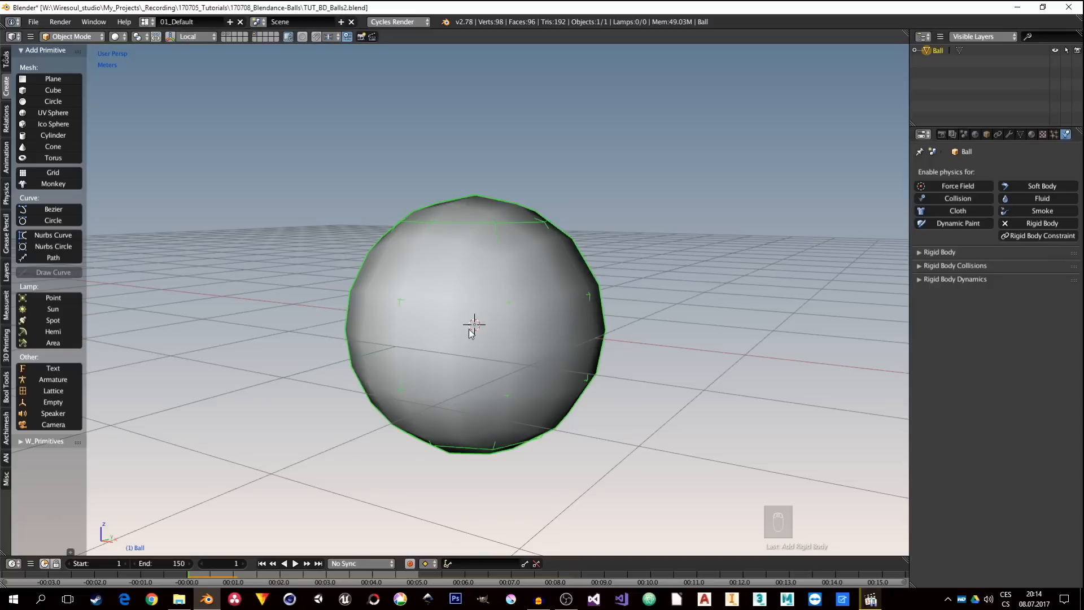
{"action": "left_click", "coordinate": [33, 90]}
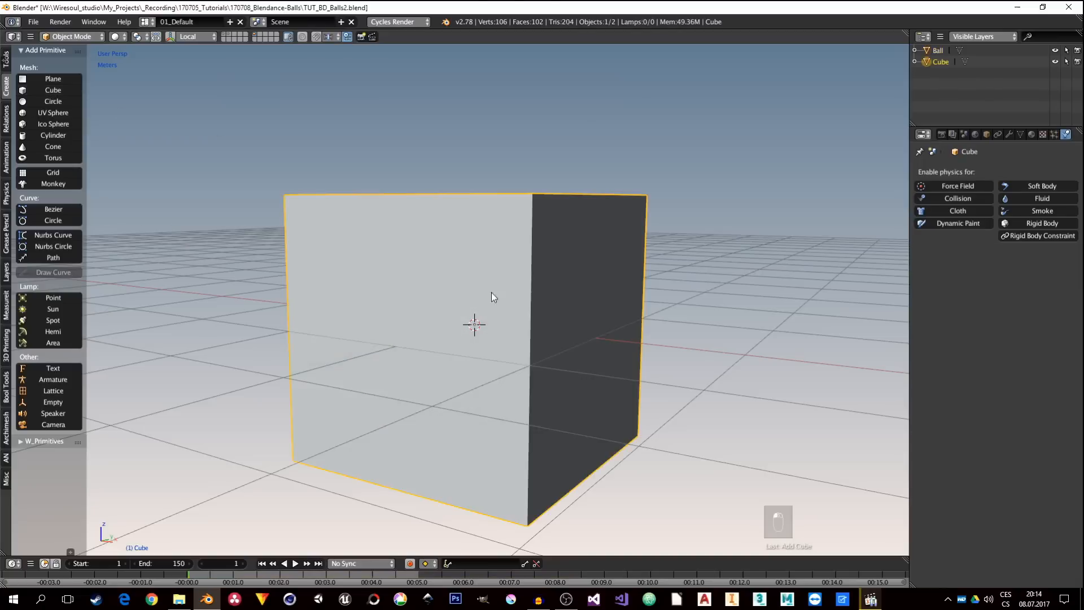
{"action": "middle_click_drag", "start_coordinate": [525, 303], "coordinate": [571, 237]}
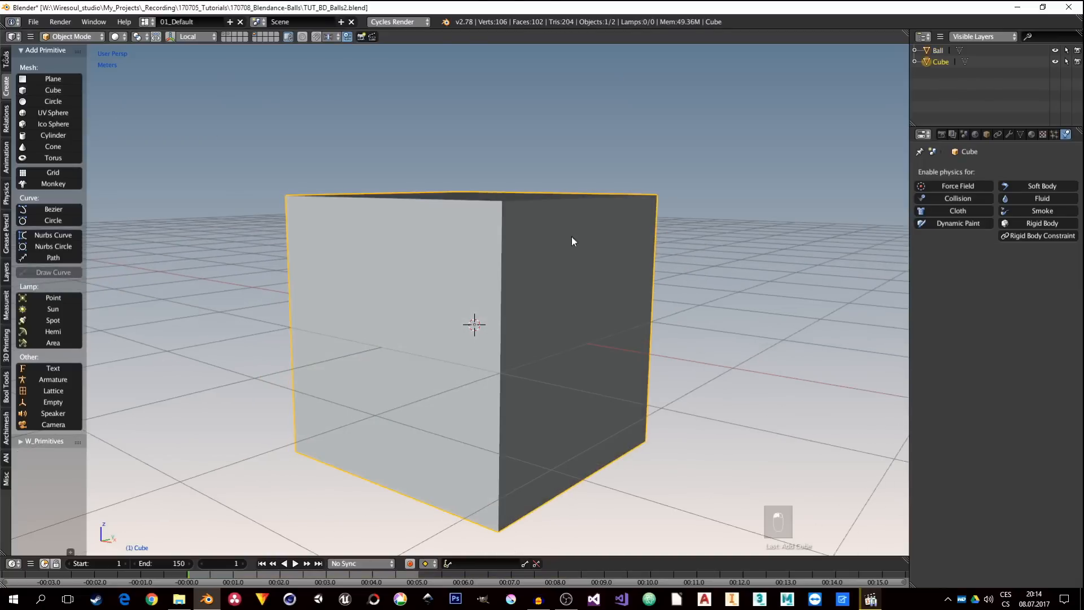
{"action": "double_click", "coordinate": [941, 61]}
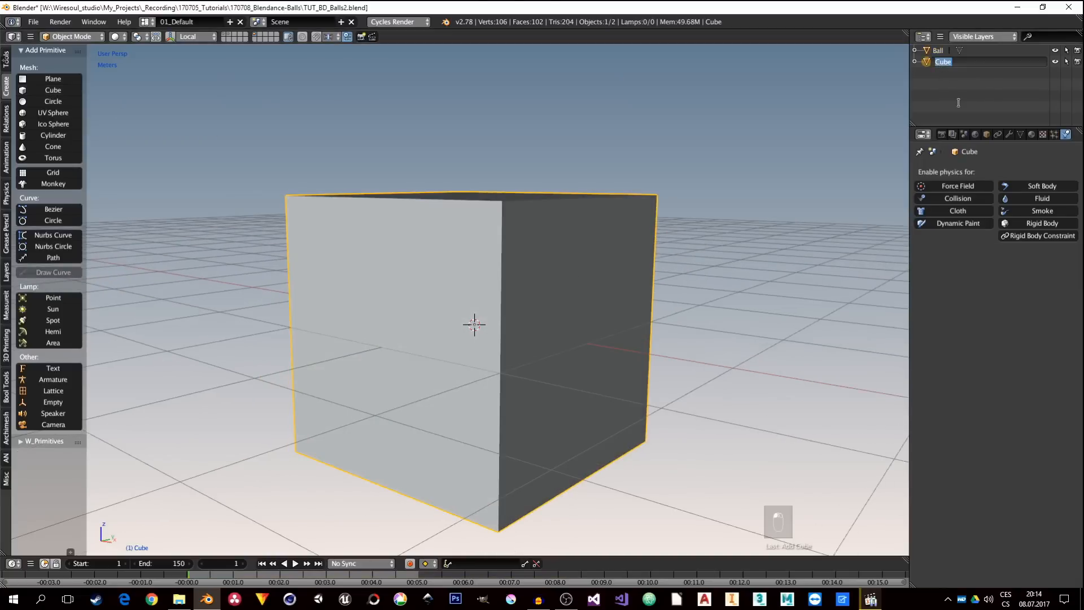
{"action": "type", "text": "Anchor"}
{"action": "key", "text": "Return"}
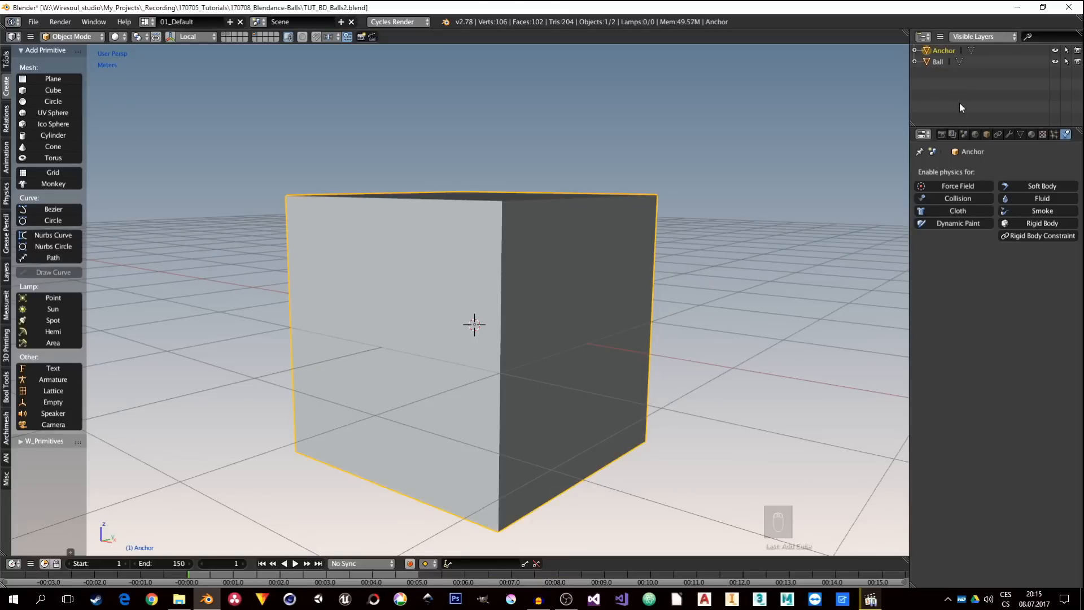
Step: Give the Anchor cube rigid body physics of type Passive with Animated enabled
{"action": "middle_click_drag", "start_coordinate": [569, 284], "coordinate": [572, 293]}
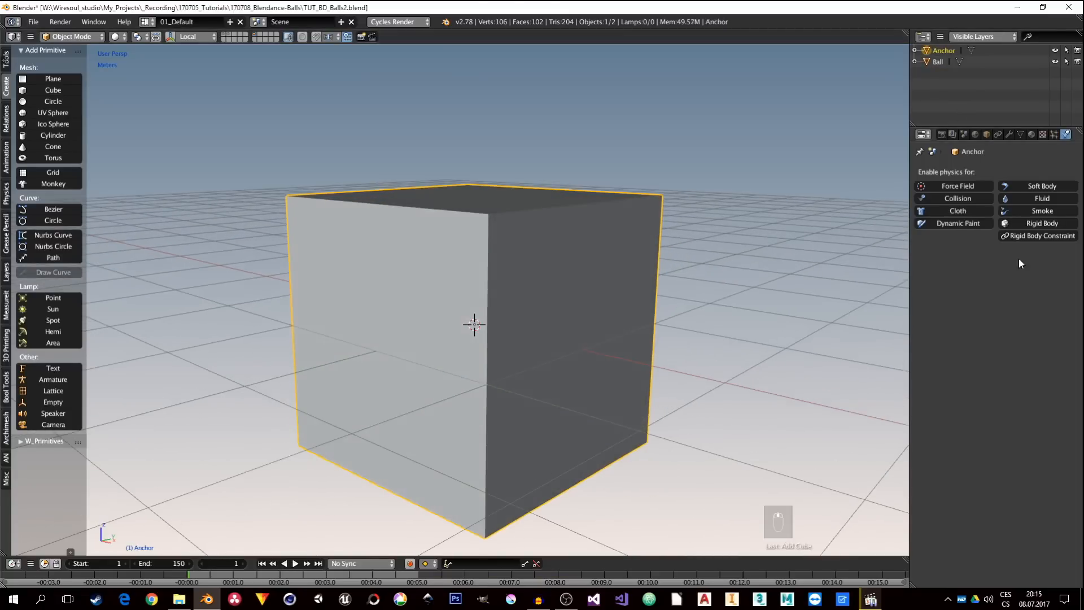
{"action": "left_click", "coordinate": [1022, 225]}
{"action": "left_click", "coordinate": [921, 252]}
{"action": "left_click", "coordinate": [1002, 270]}
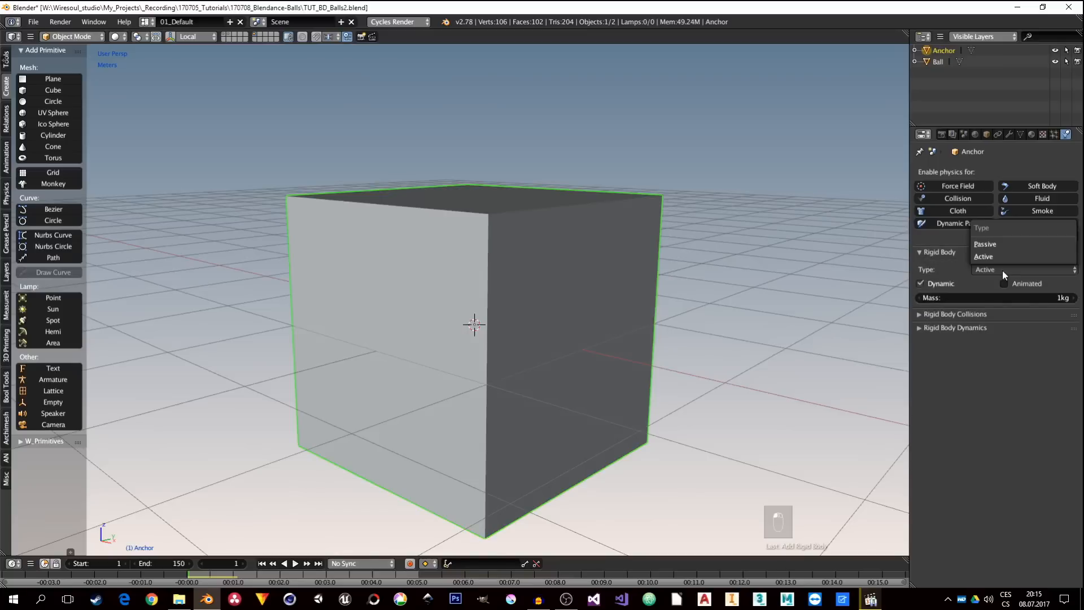
{"action": "left_click", "coordinate": [995, 243]}
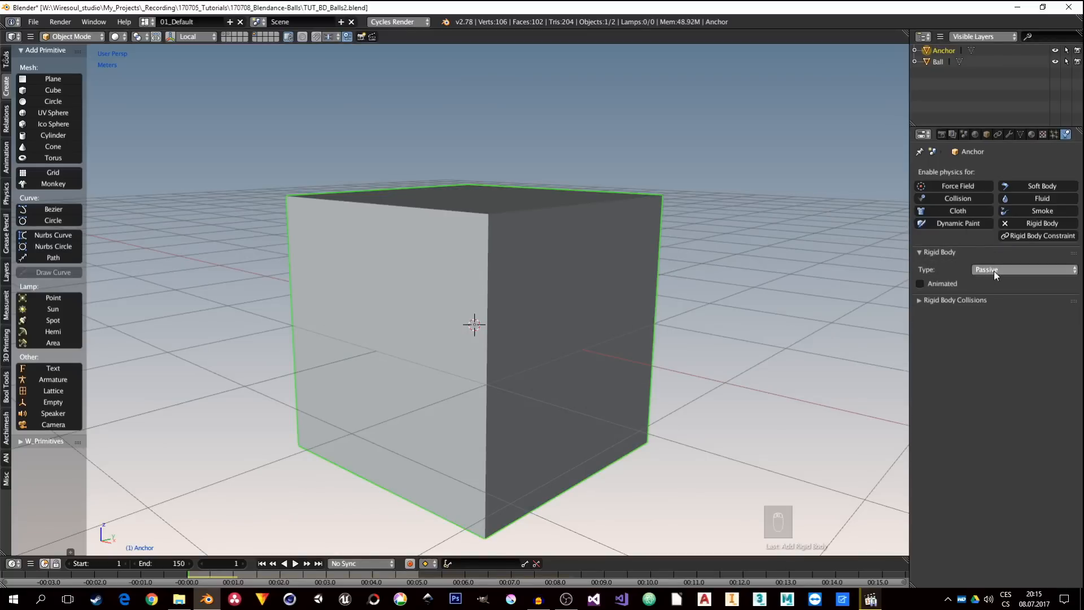
{"action": "left_click", "coordinate": [921, 283]}
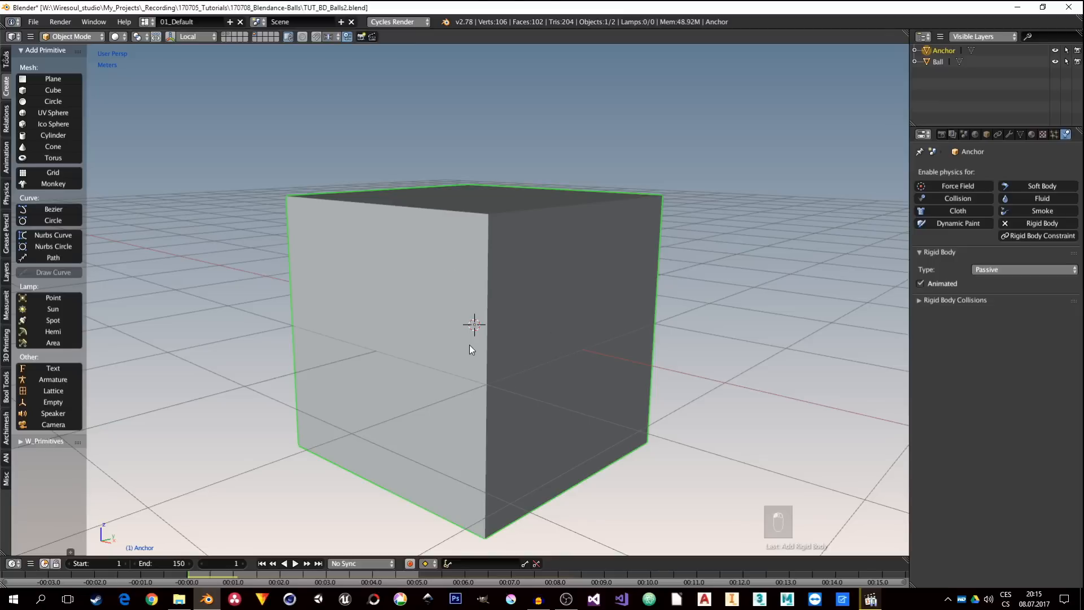
Step: Set the Anchor's collision shape to Box and assign it to the first collision group of the second row
{"action": "left_click", "coordinate": [917, 251]}
{"action": "left_click", "coordinate": [919, 267]}
{"action": "left_click", "coordinate": [1025, 283]}
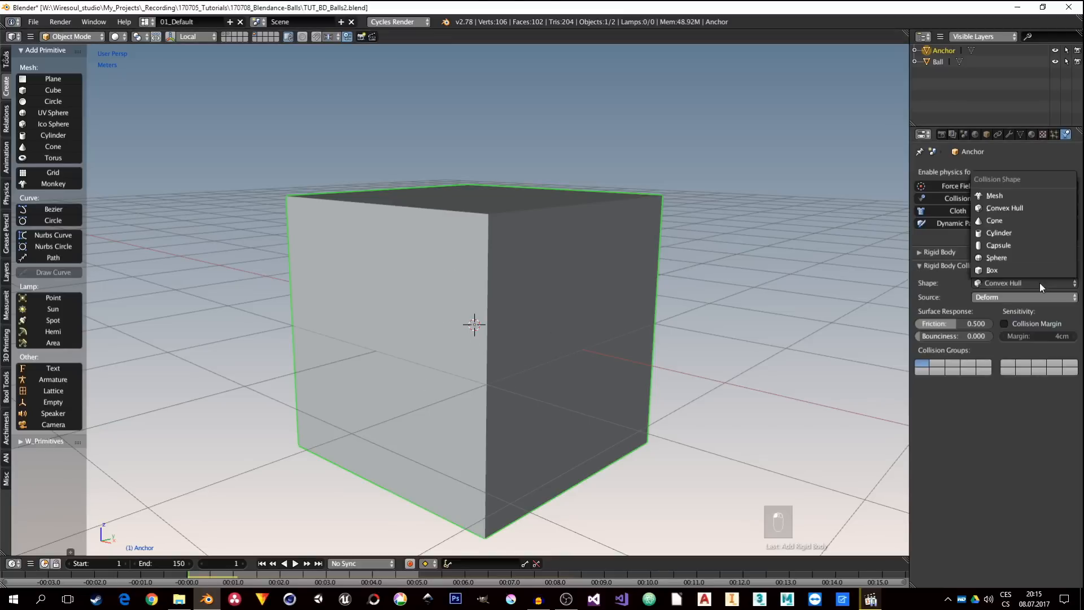
{"action": "left_click", "coordinate": [997, 273]}
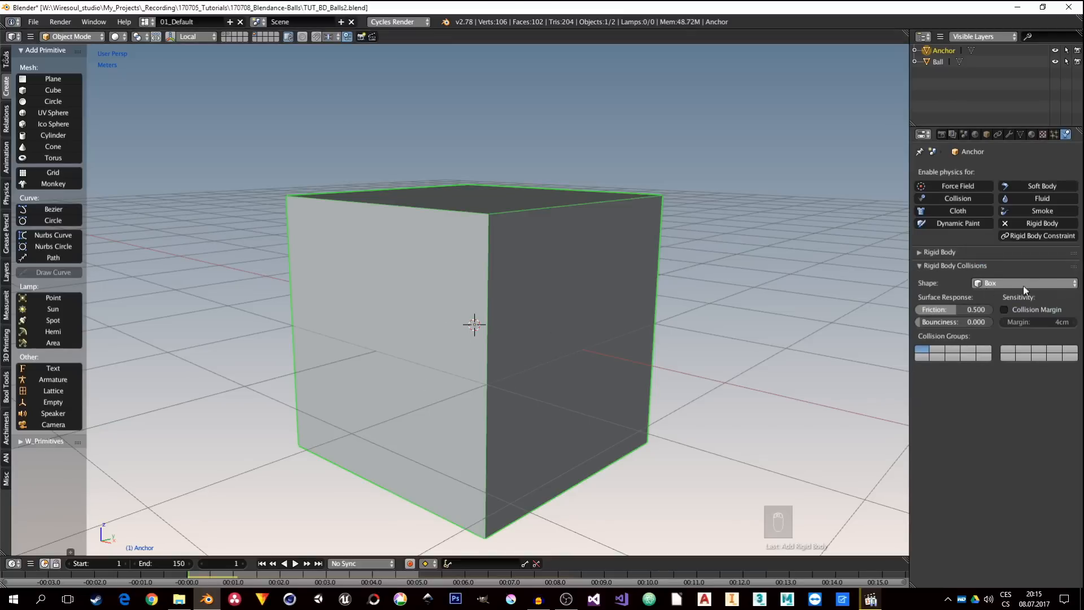
{"action": "left_click", "coordinate": [921, 357]}
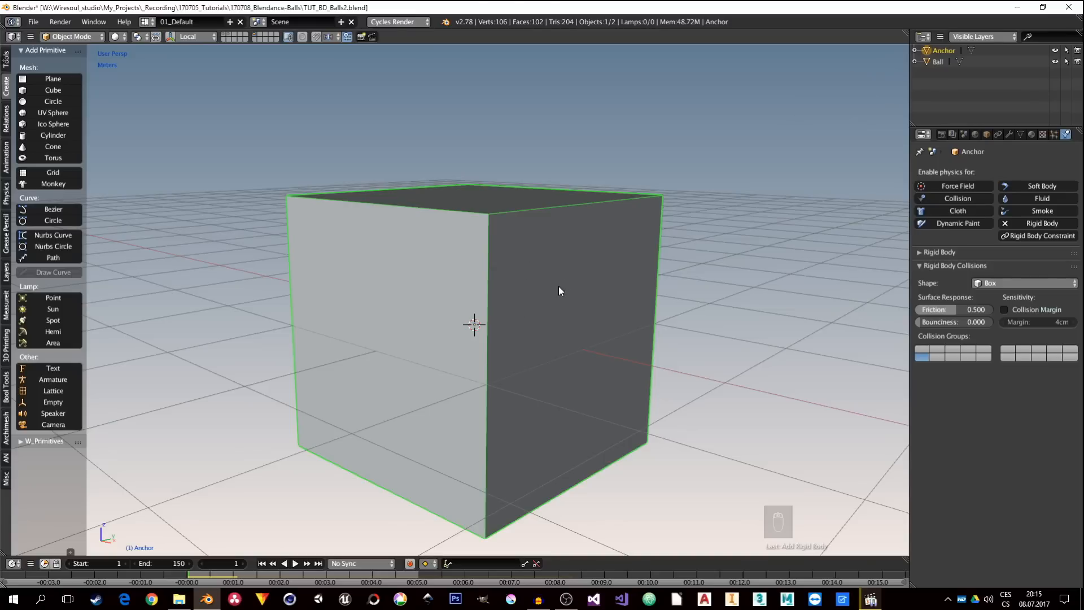
Step: Compare the collision groups of the Ball and Anchor objects, ending with Anchor selected
{"action": "left_click", "coordinate": [939, 62]}
{"action": "left_click", "coordinate": [941, 52]}
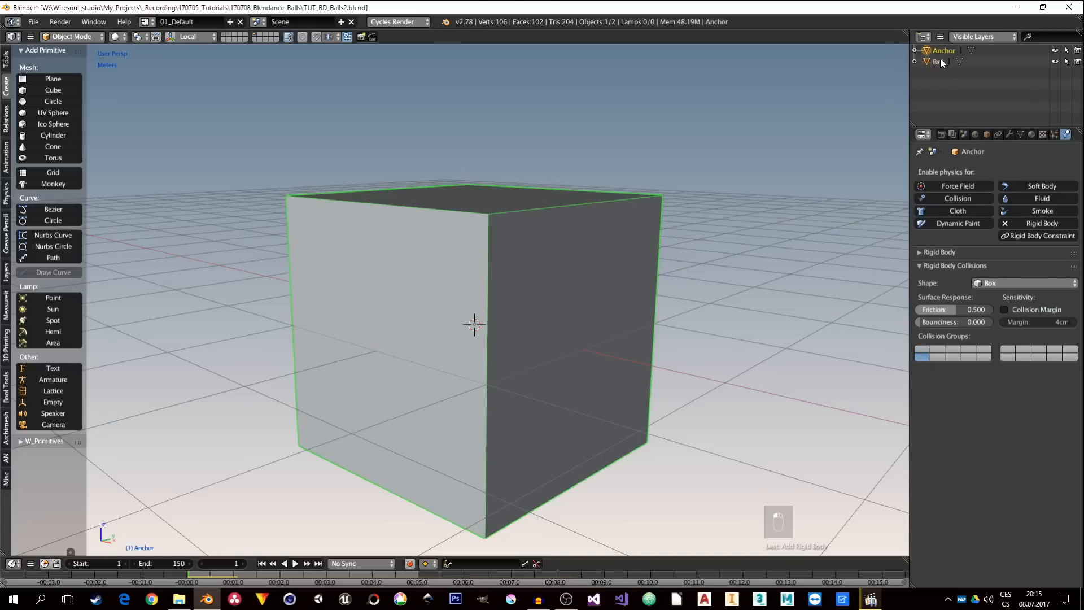
{"action": "left_click", "coordinate": [938, 63]}
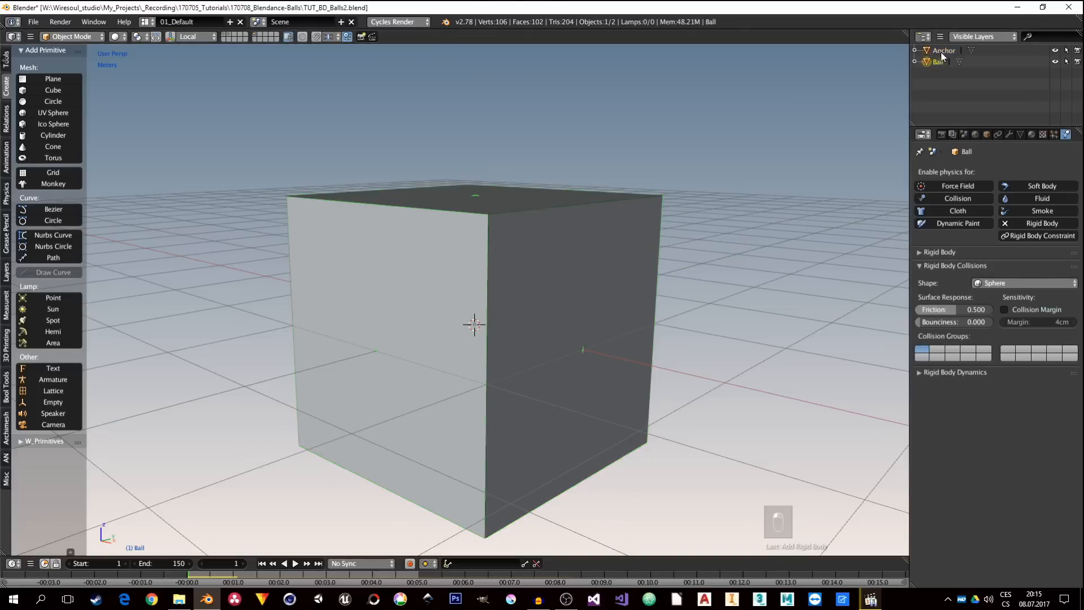
{"action": "left_click", "coordinate": [941, 51]}
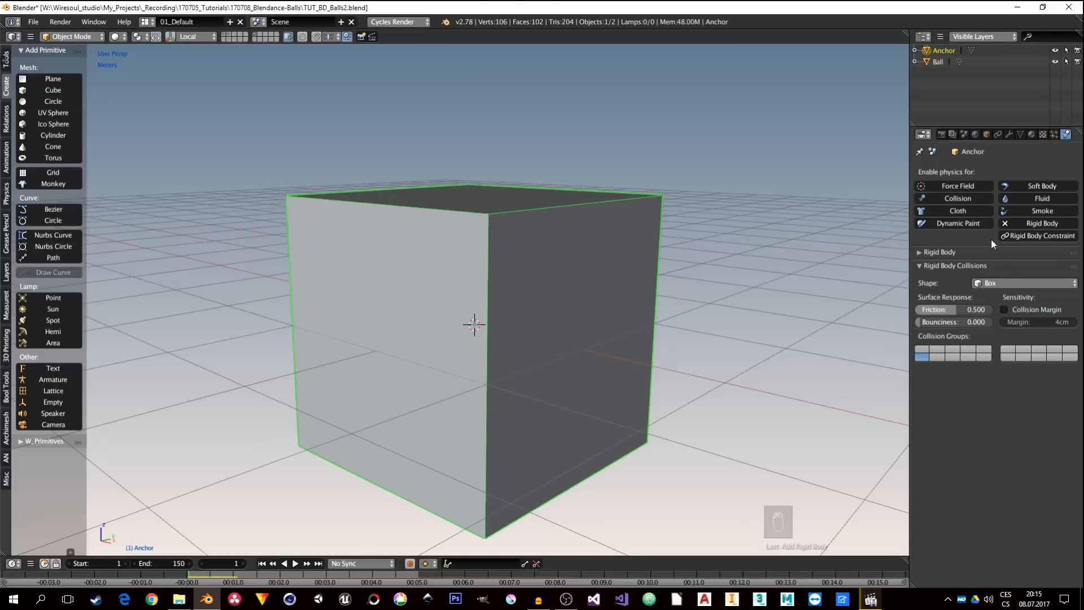
Step: Add a rigid body constraint of type Generic Spring to the Anchor
{"action": "left_click", "coordinate": [1042, 236]}
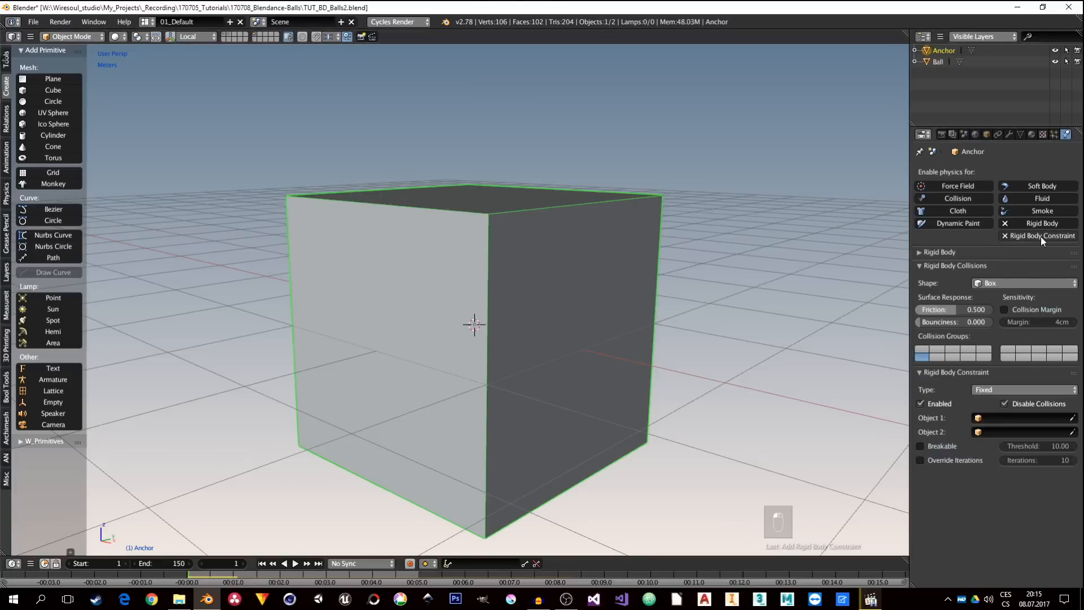
{"action": "left_click", "coordinate": [995, 389]}
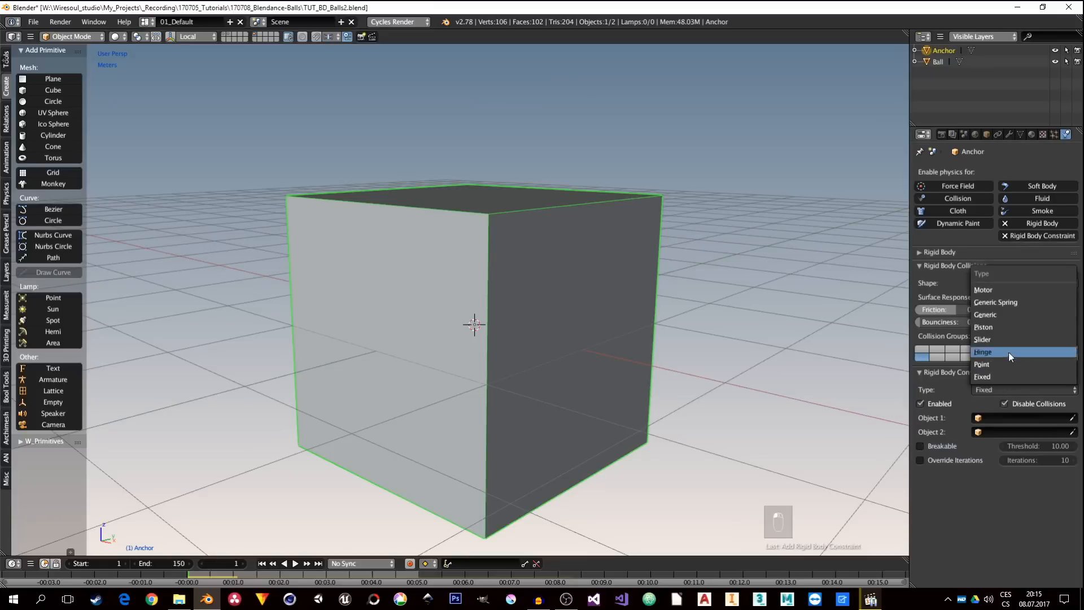
{"action": "left_click", "coordinate": [994, 303]}
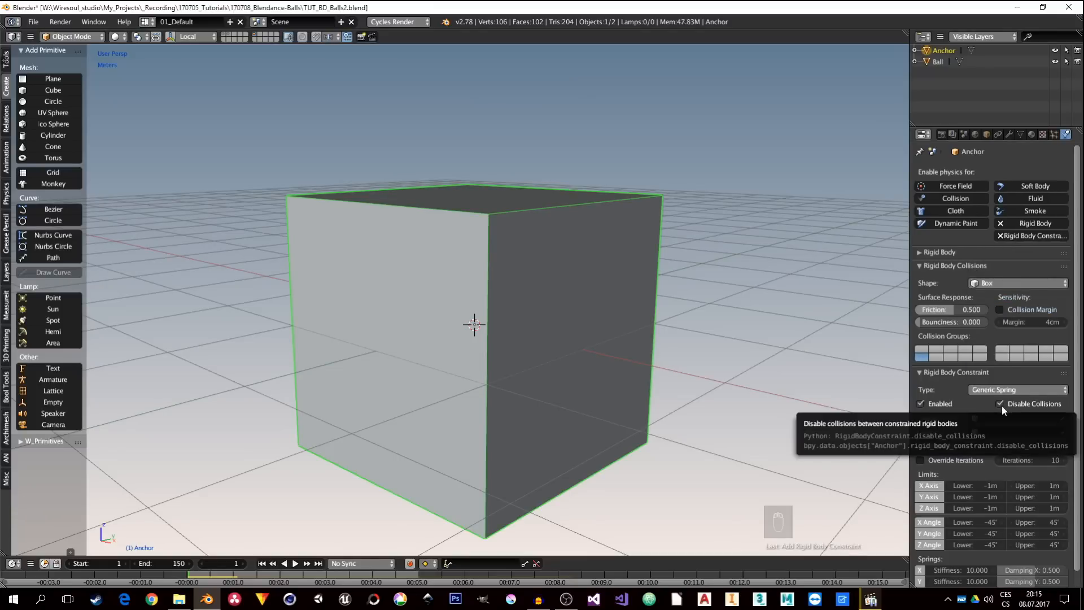
Step: Set the Anchor's Generic Spring constraint to link Anchor as Object 1 with Ball as Object 2
{"action": "left_click", "coordinate": [992, 417]}
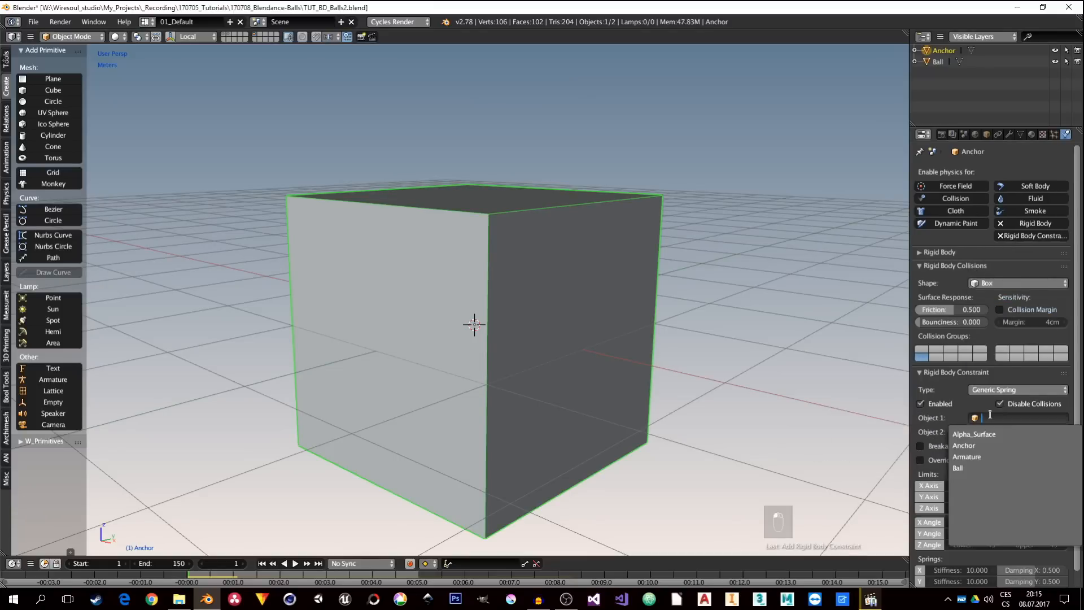
{"action": "left_click", "coordinate": [985, 445]}
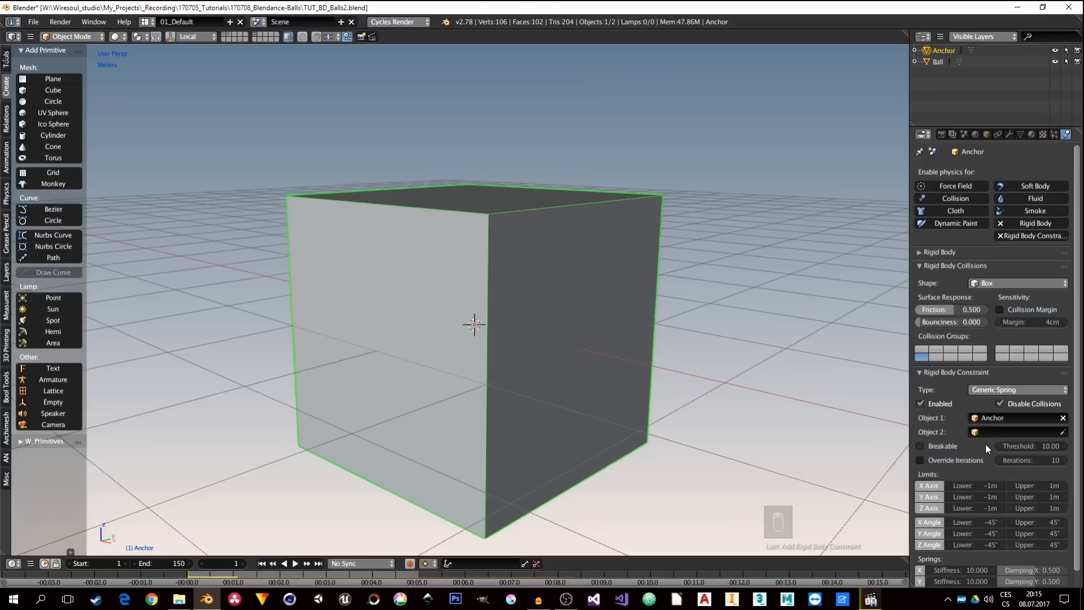
{"action": "left_click", "coordinate": [985, 432]}
{"action": "left_click", "coordinate": [976, 482]}
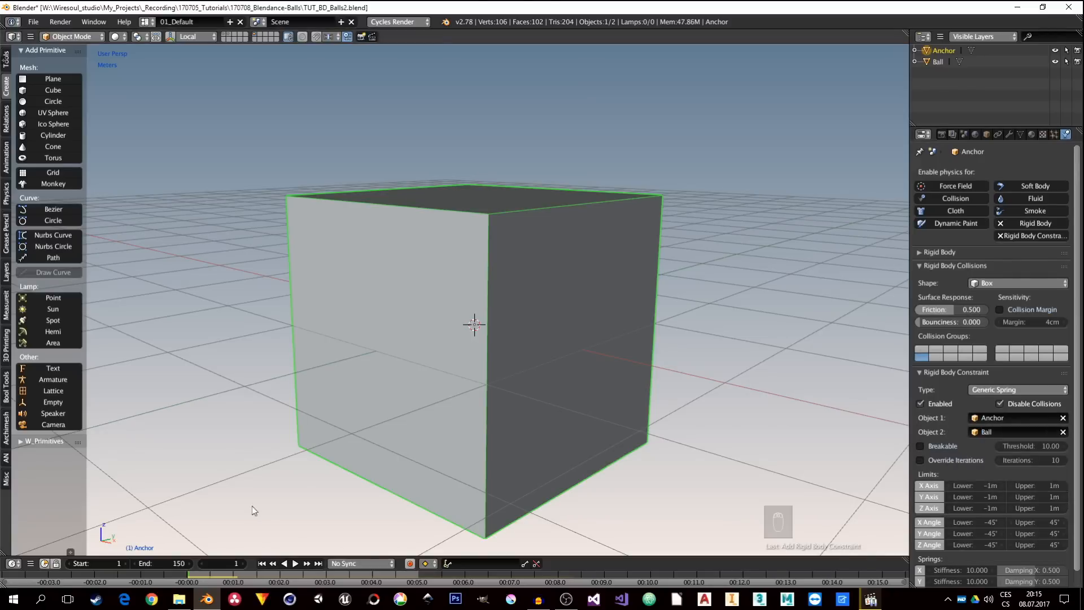
Step: Show the scene in wireframe and test the constraint by playing the simulation, returning to the first frame
{"action": "key", "text": "z"}
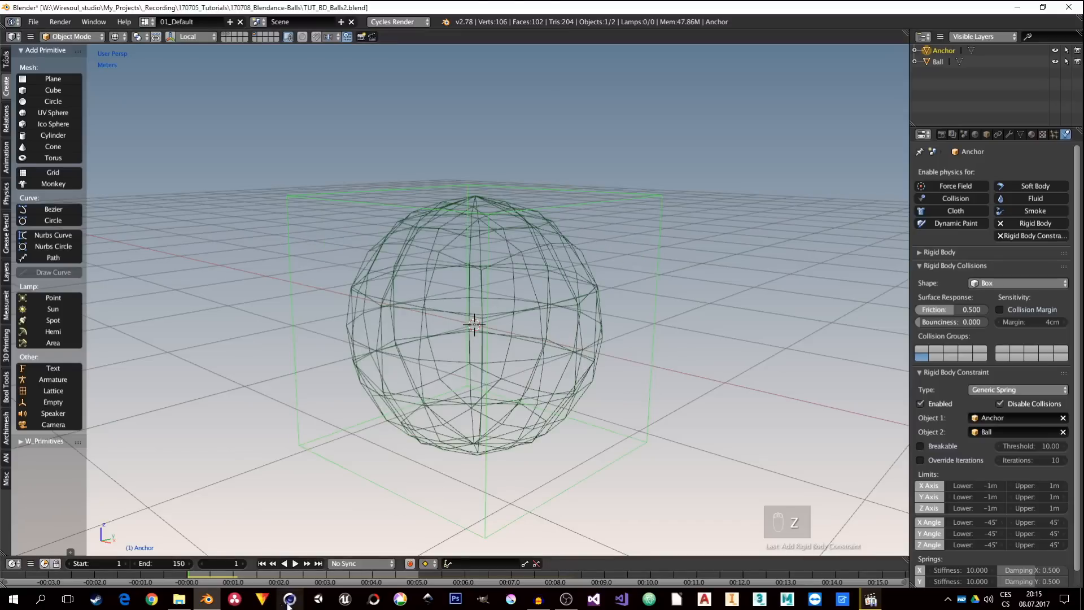
{"action": "left_click", "coordinate": [294, 564]}
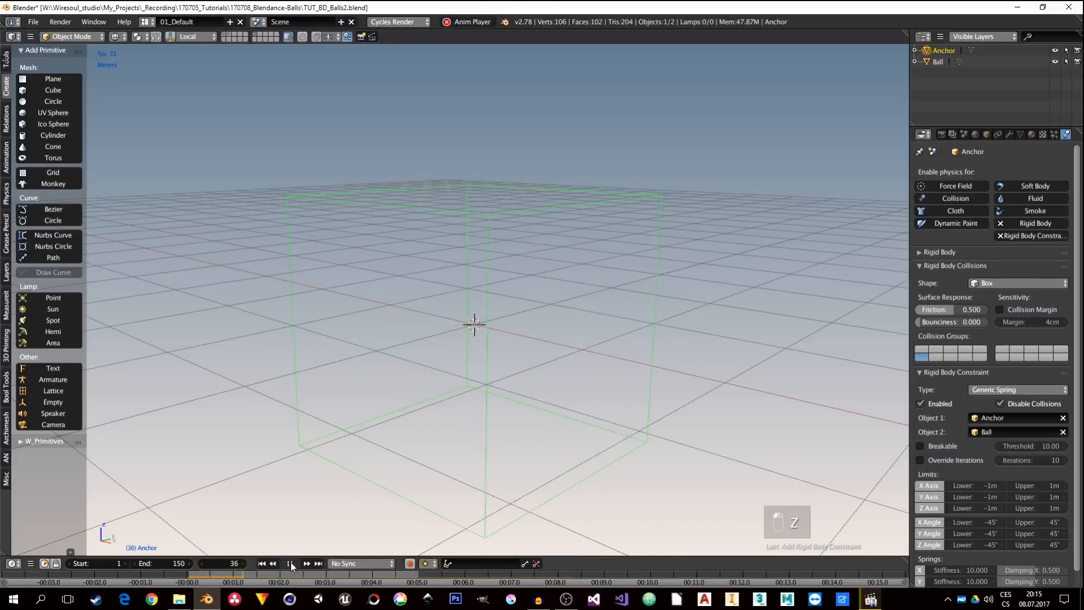
{"action": "left_click", "coordinate": [291, 564]}
{"action": "left_click", "coordinate": [262, 563]}
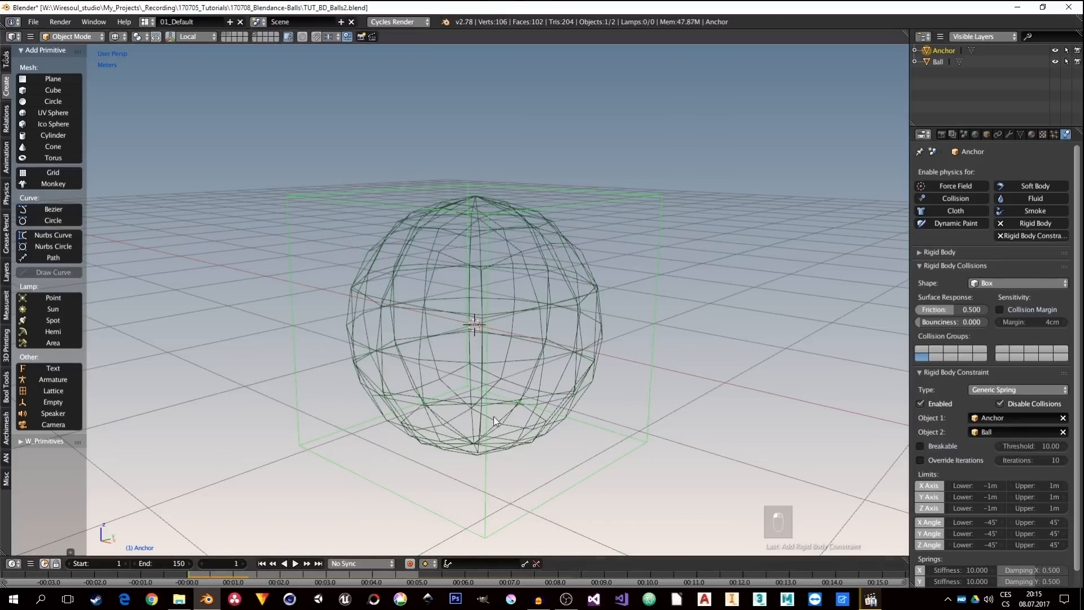
Step: Enable the X, Y and Z springs in the Anchor's rigid body constraint
{"action": "right_click", "coordinate": [534, 305]}
{"action": "middle_click_drag", "start_coordinate": [548, 357], "coordinate": [512, 364]}
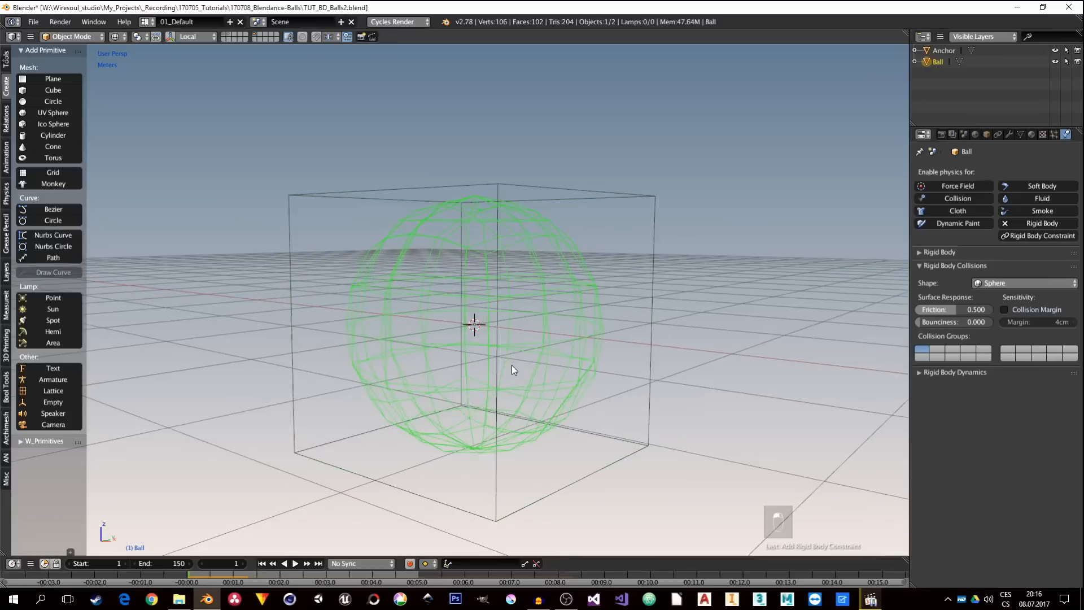
{"action": "right_click", "coordinate": [653, 310], "text": "shift"}
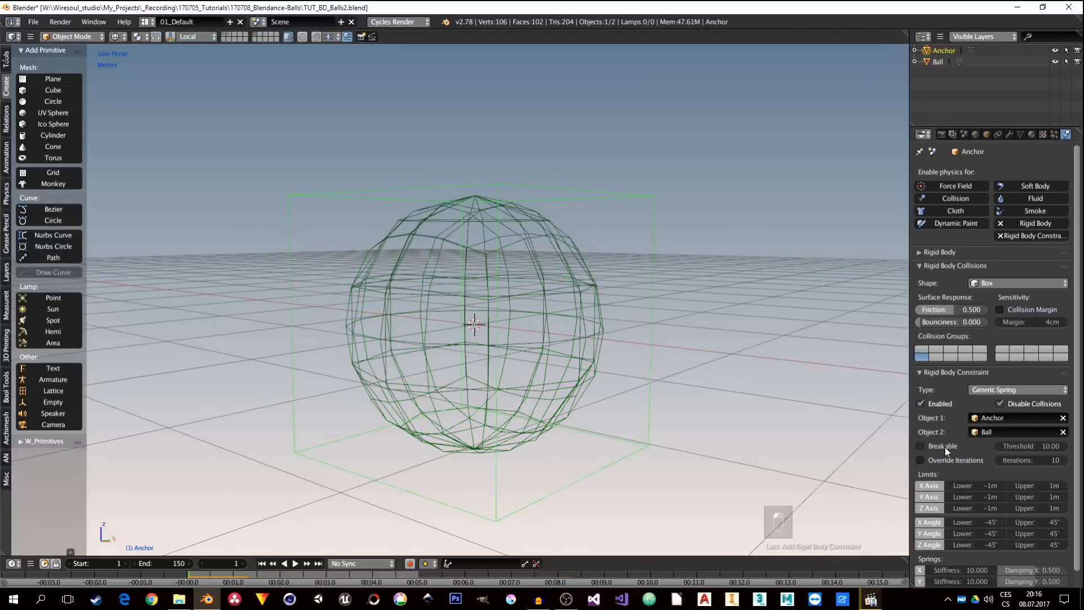
{"action": "scroll", "coordinate": [960, 453], "scroll_direction": "down", "scroll_amount": 1}
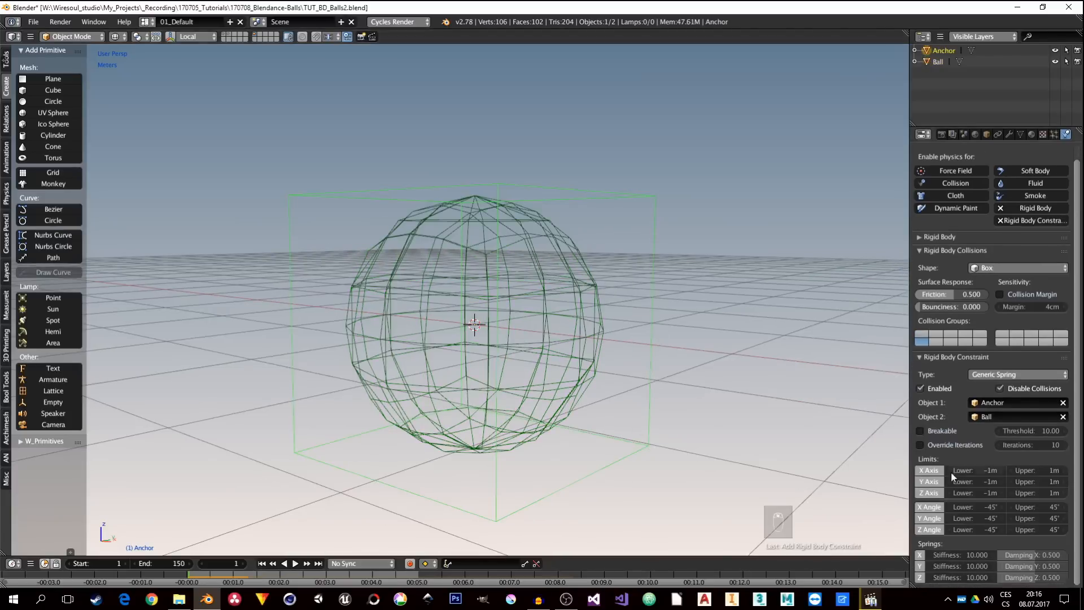
{"action": "left_click", "coordinate": [921, 556]}
{"action": "left_click", "coordinate": [920, 567]}
{"action": "left_click", "coordinate": [920, 578]}
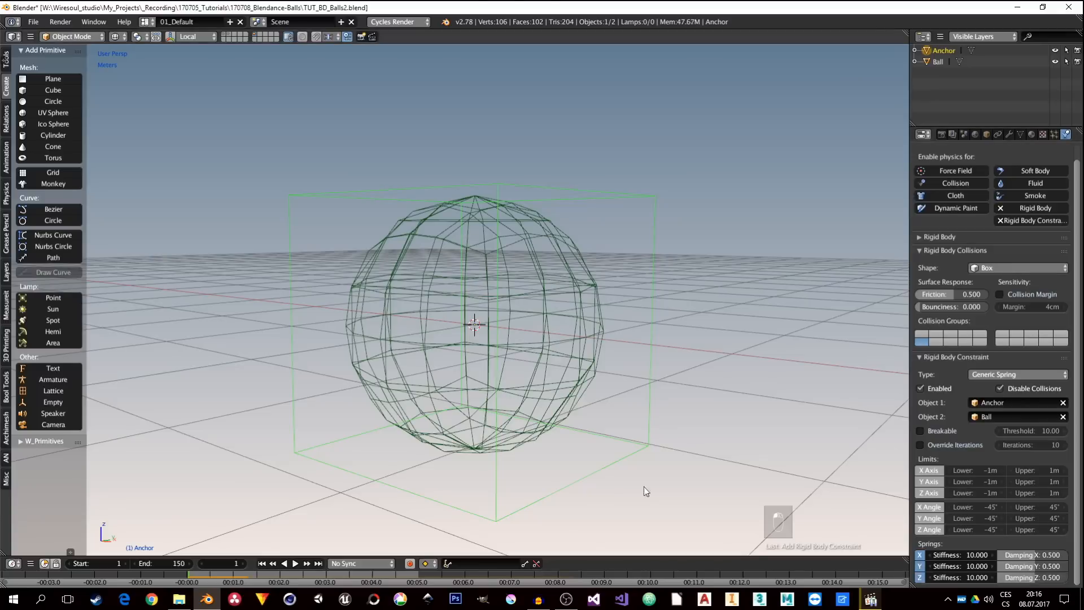
Step: Play the simulation while temporarily moving the Anchor to test how the Ball follows, and return to the first frame
{"action": "key", "text": "alt+a"}
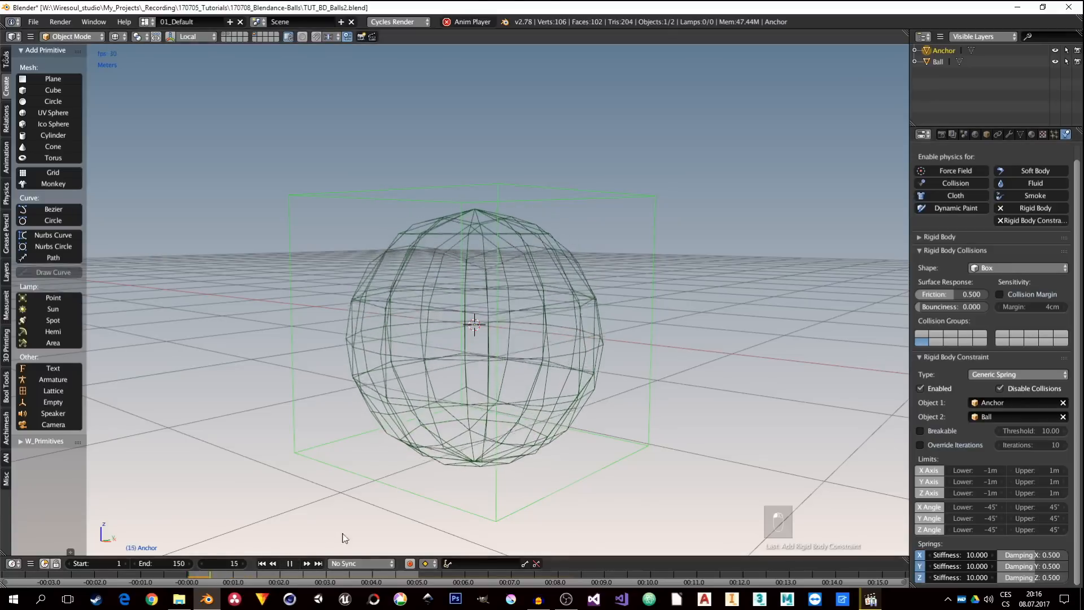
{"action": "key", "text": "g"}
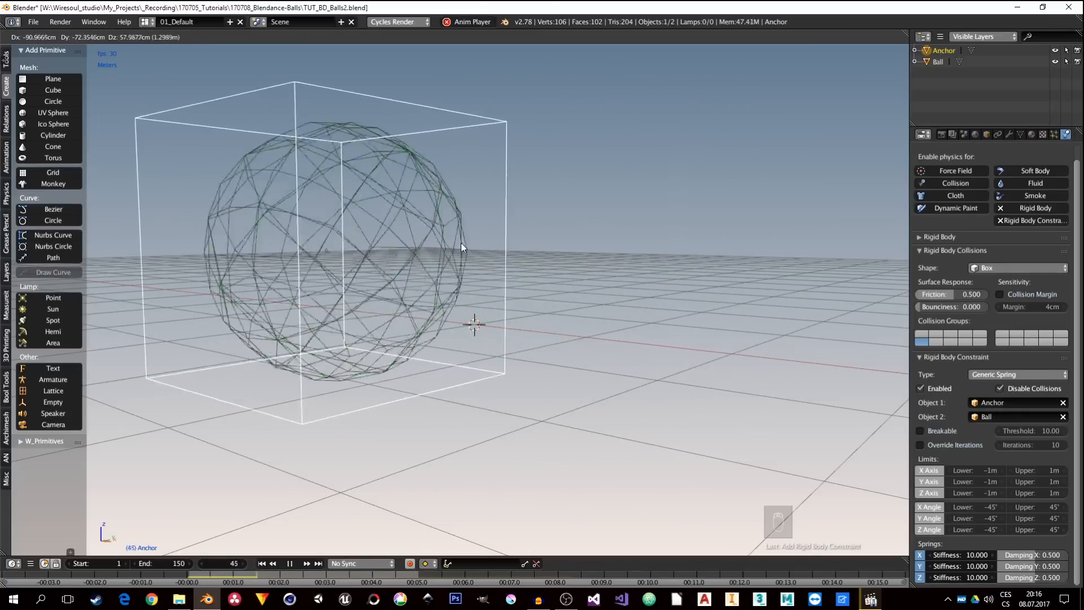
{"action": "right_click", "coordinate": [638, 274]}
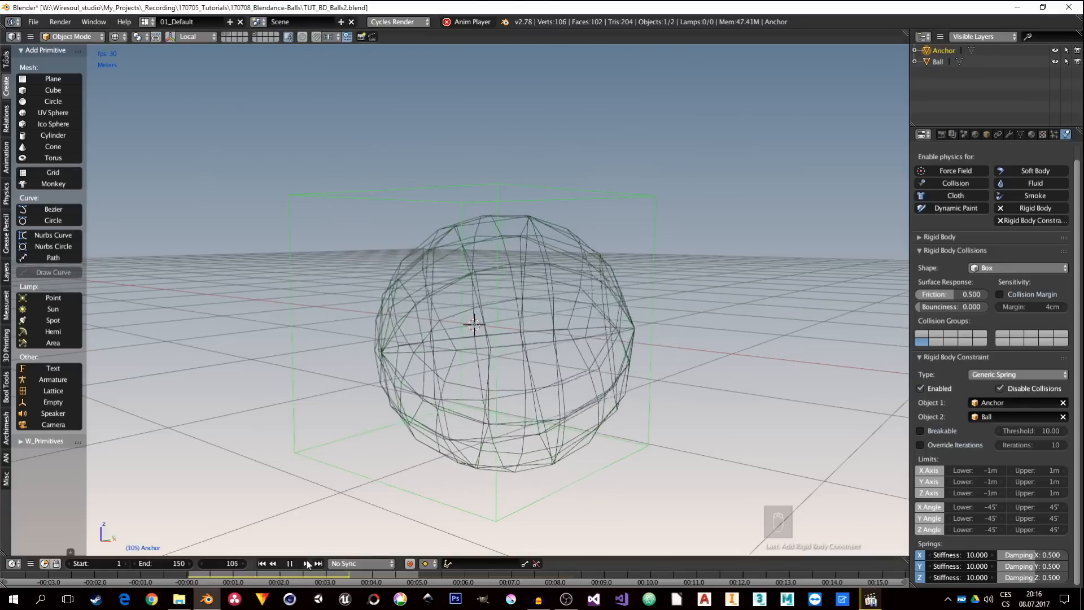
{"action": "key", "text": "Escape"}
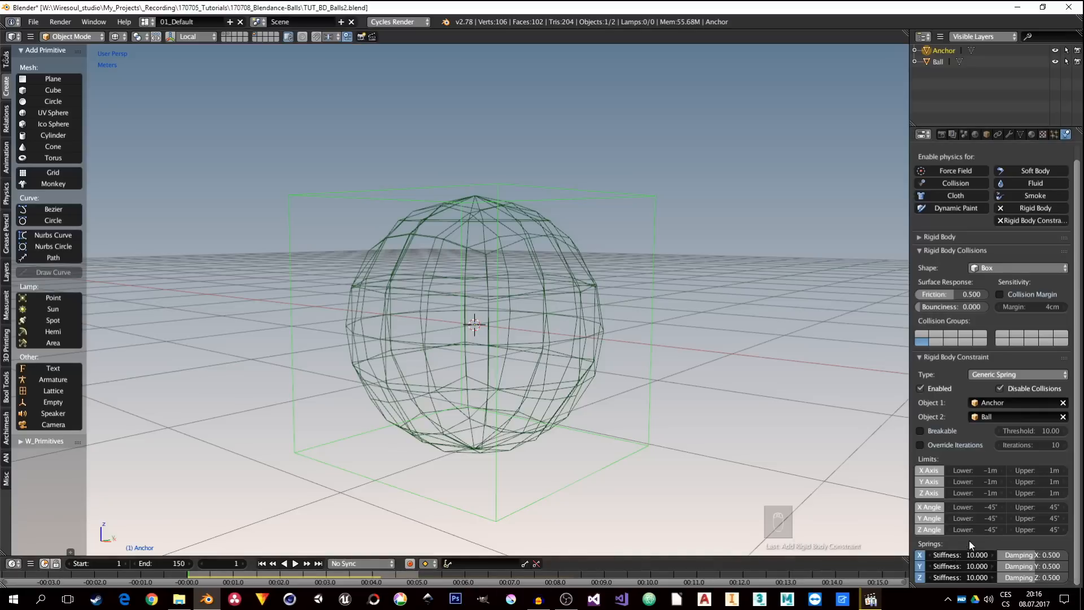
Step: Set the stiffness of the X, Y and Z springs to 64 and their damping to 0.9
{"action": "left_click_drag", "start_coordinate": [966, 556], "coordinate": [966, 578]}
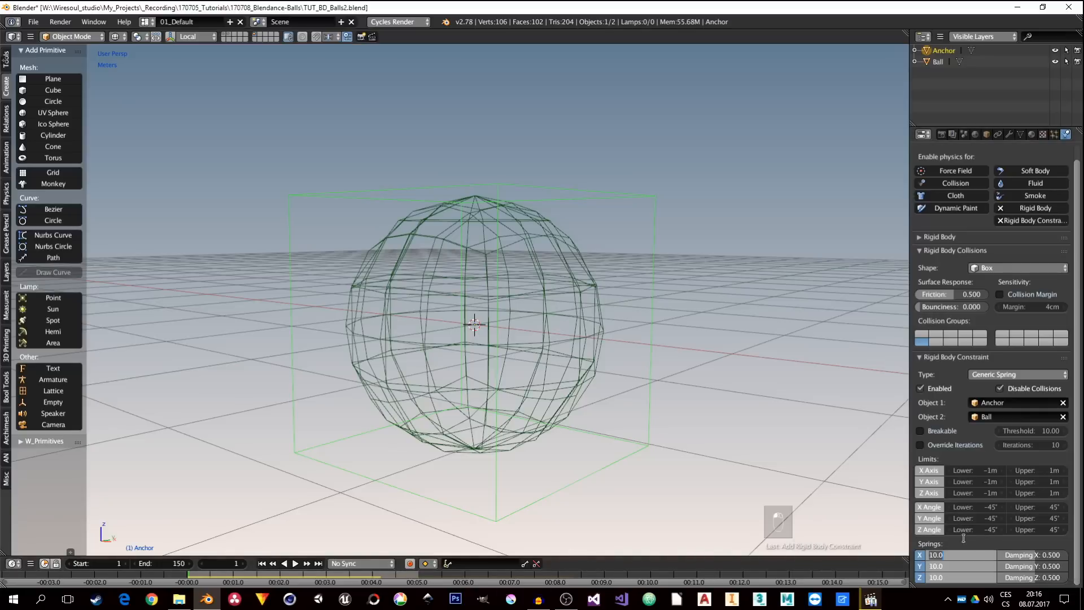
{"action": "type", "text": "64"}
{"action": "key", "text": "Return"}
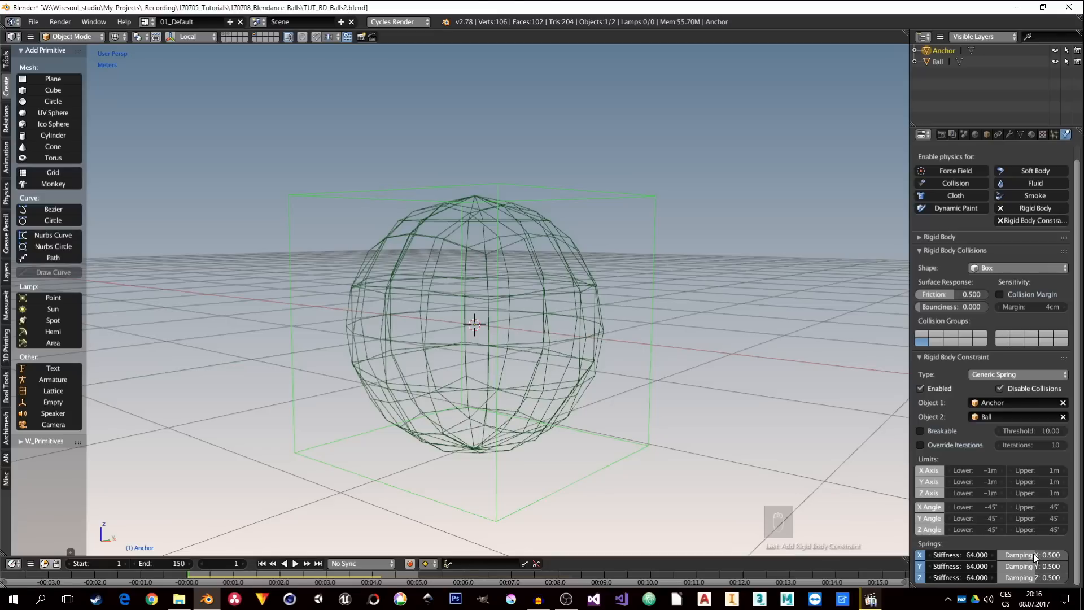
{"action": "left_click_drag", "start_coordinate": [1032, 553], "coordinate": [1032, 578]}
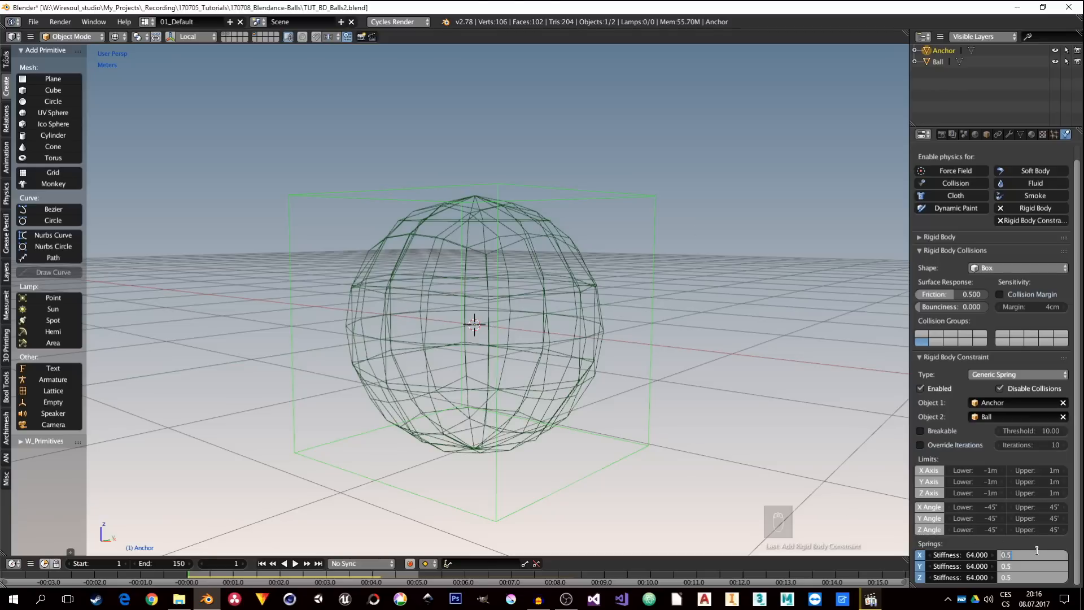
{"action": "key", "text": "Escape"}
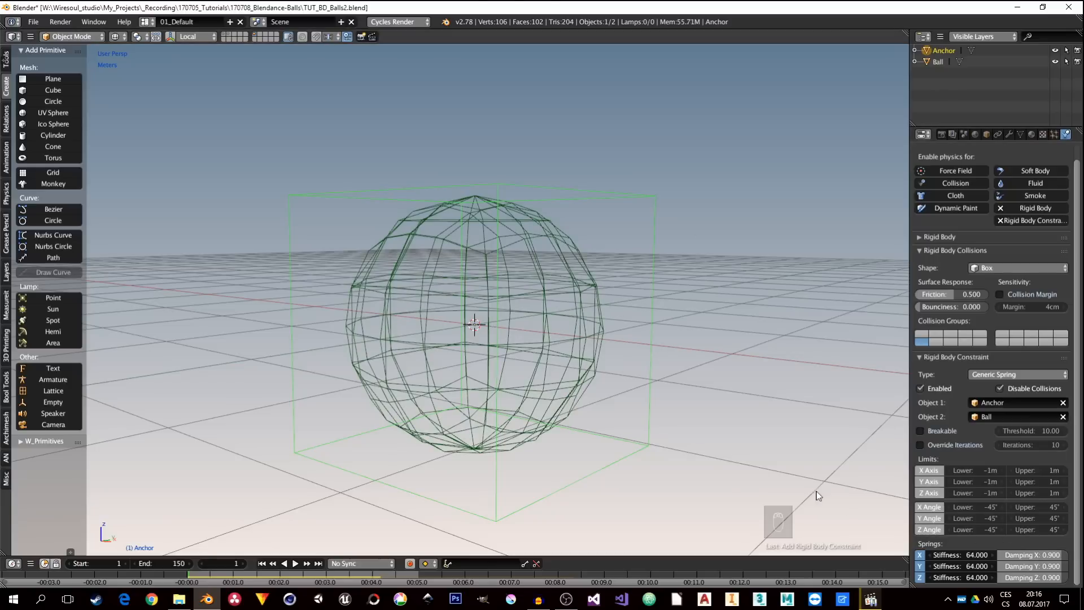
Step: Collapse the Anchor's Rigid Body Constraint and Rigid Body Collisions settings
{"action": "middle_click_drag", "start_coordinate": [513, 367], "coordinate": [500, 385]}
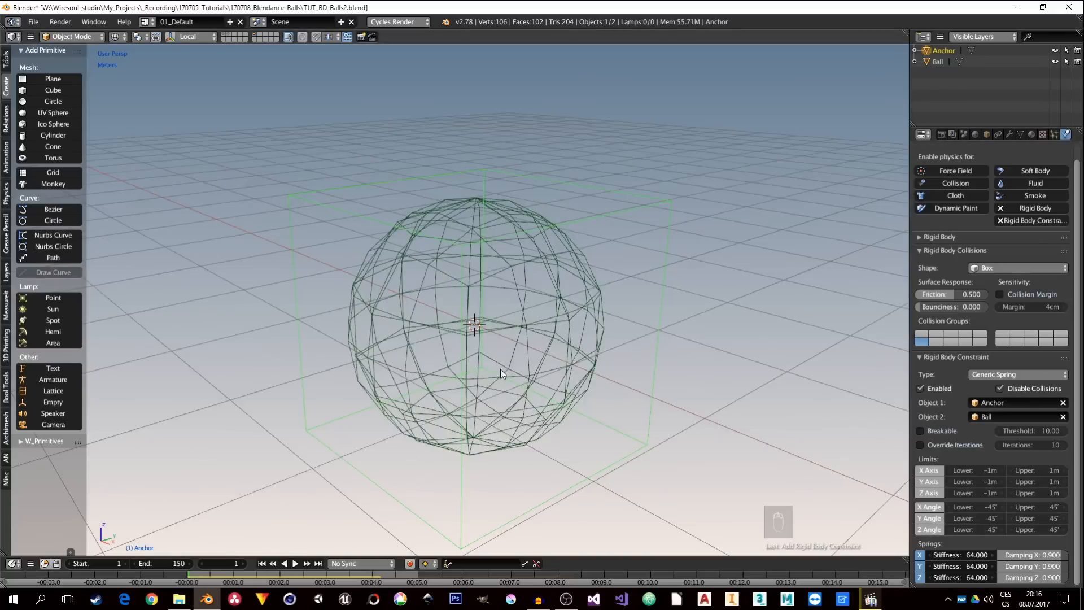
{"action": "middle_click_drag", "start_coordinate": [496, 394], "coordinate": [517, 361]}
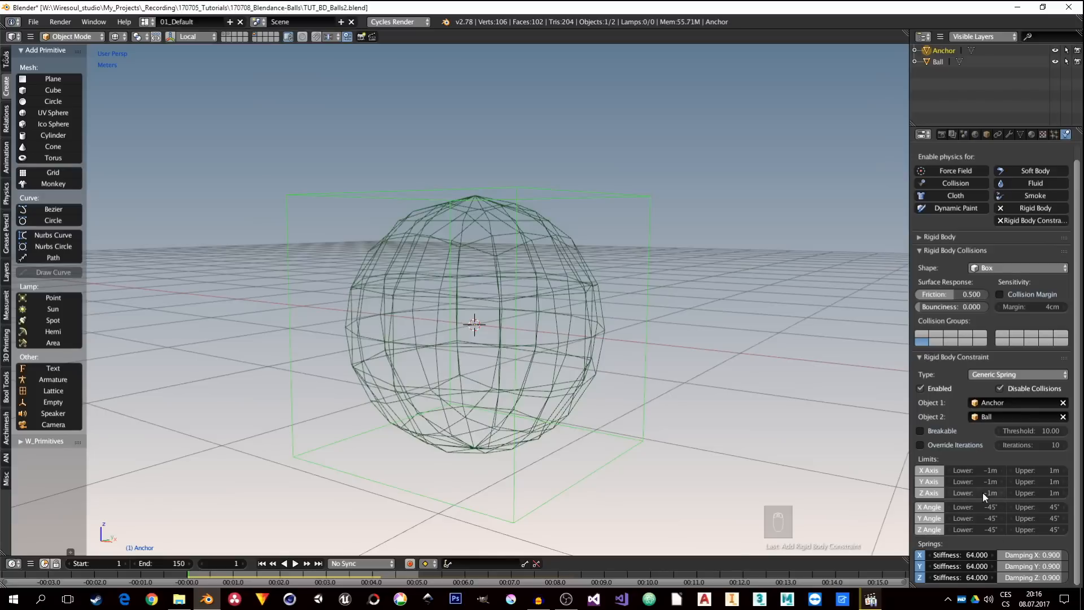
{"action": "left_click", "coordinate": [916, 359]}
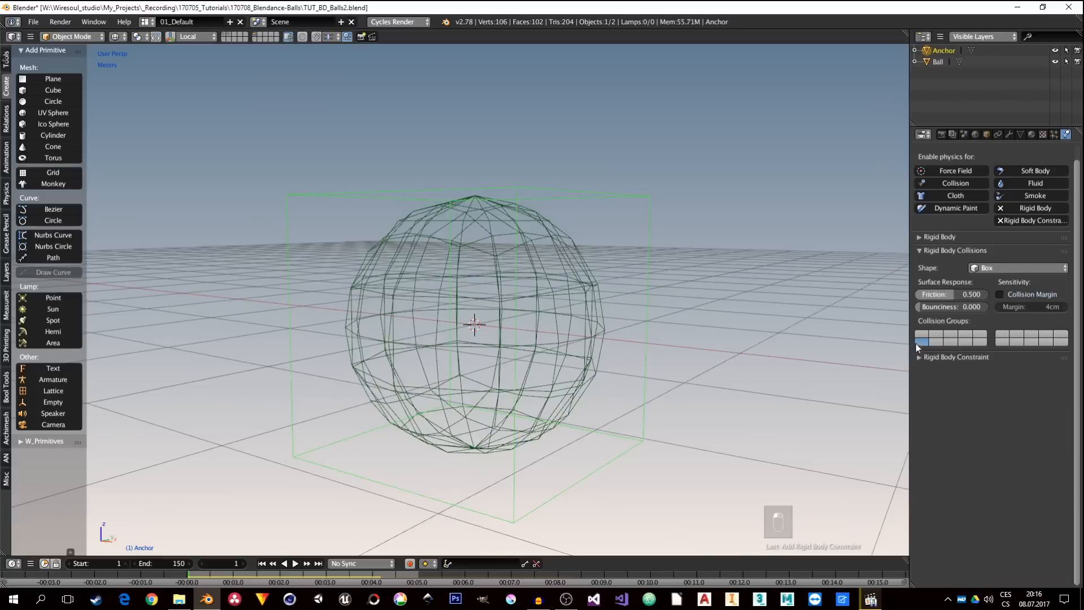
{"action": "left_click", "coordinate": [920, 252]}
{"action": "middle_click_drag", "start_coordinate": [439, 279], "coordinate": [476, 300]}
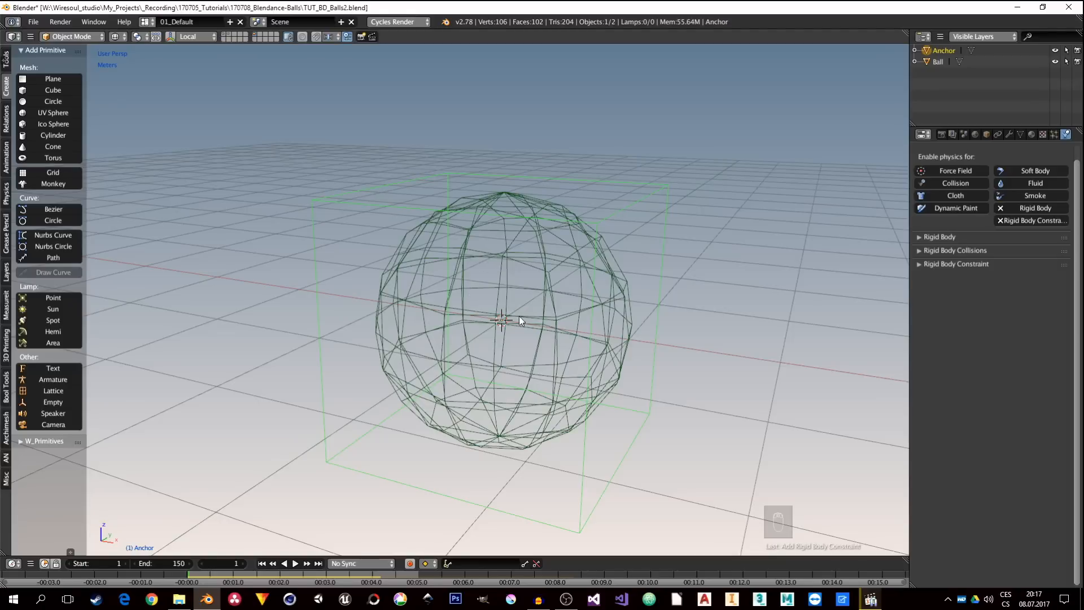
Step: Switch to the first scene layer containing the character and select the Alpha_Surface mesh
{"action": "left_click", "coordinate": [224, 35]}
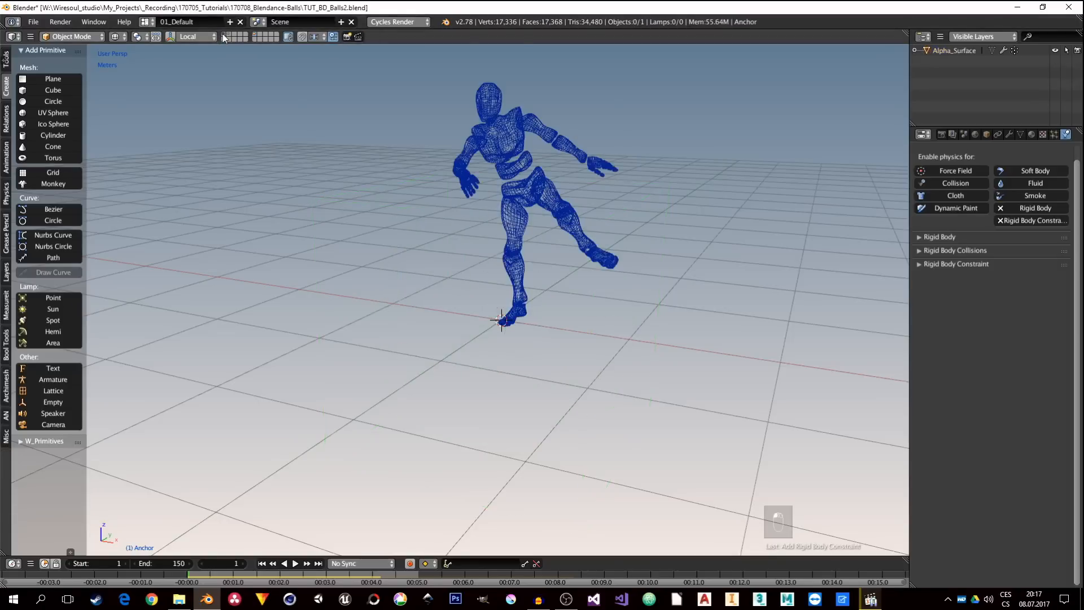
{"action": "right_click", "coordinate": [518, 141]}
{"action": "scroll", "coordinate": [554, 220], "scroll_direction": "up", "scroll_amount": 1}
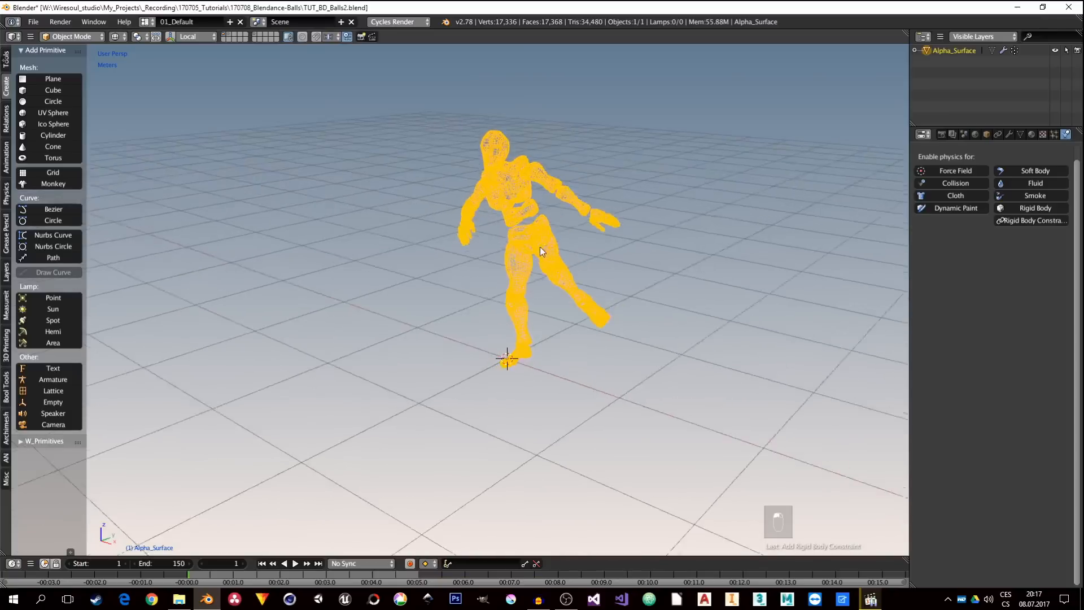
{"action": "scroll", "coordinate": [540, 214], "scroll_direction": "up", "scroll_amount": 4}
{"action": "middle_click_drag", "start_coordinate": [544, 220], "coordinate": [538, 221]}
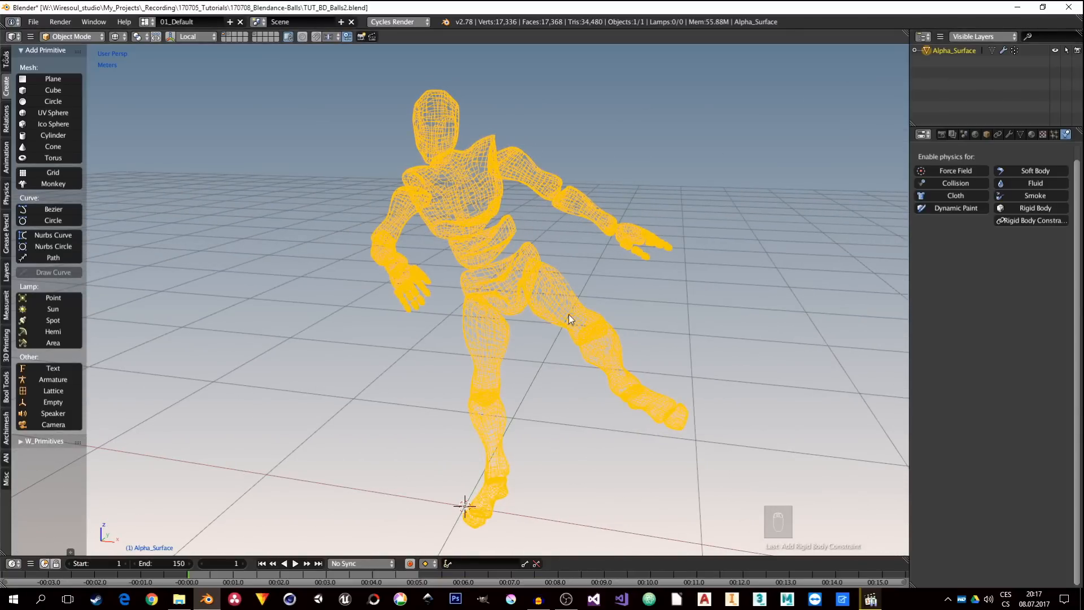
{"action": "middle_click_drag", "start_coordinate": [569, 314], "coordinate": [520, 331]}
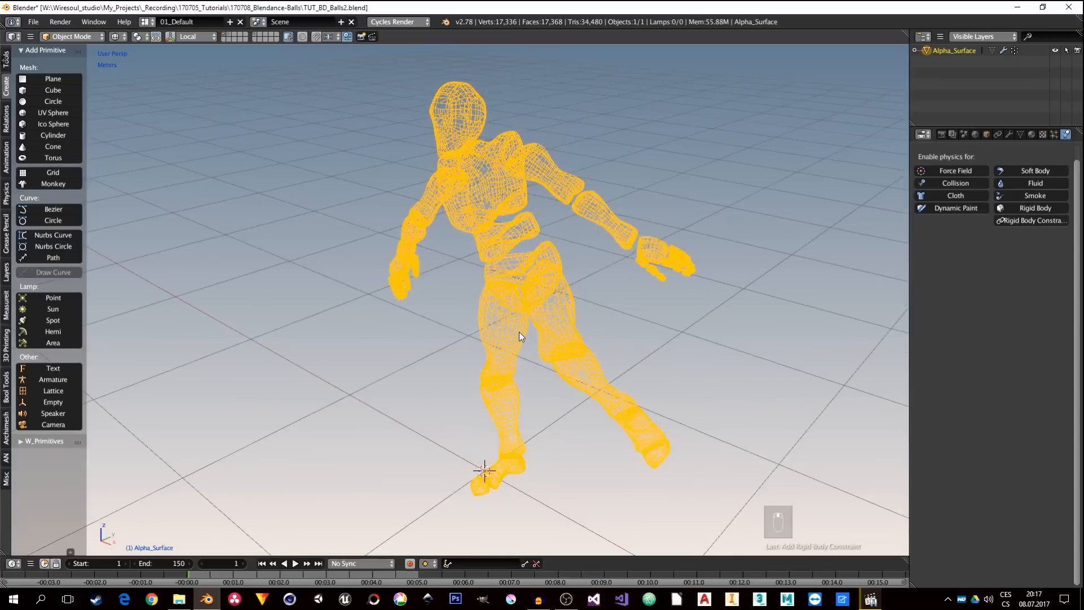
Step: Add a new particle system to the Alpha_Surface character
{"action": "left_click", "coordinate": [1054, 134]}
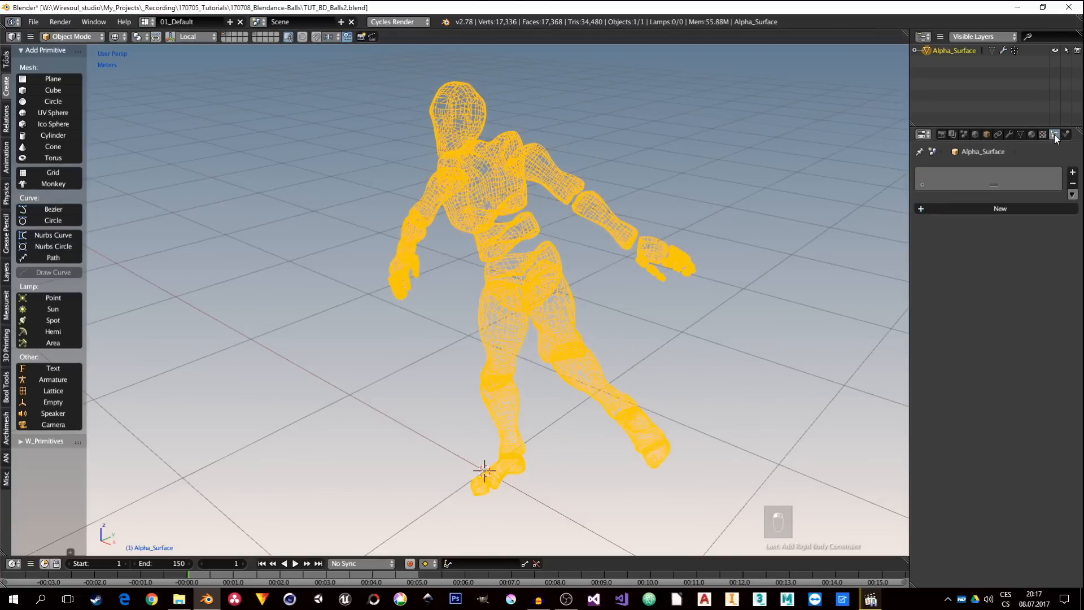
{"action": "left_click", "coordinate": [989, 209]}
{"action": "middle_click_drag", "start_coordinate": [460, 343], "coordinate": [532, 349]}
Step: Set the number of emitted particles to 3600
{"action": "left_click", "coordinate": [1008, 257]}
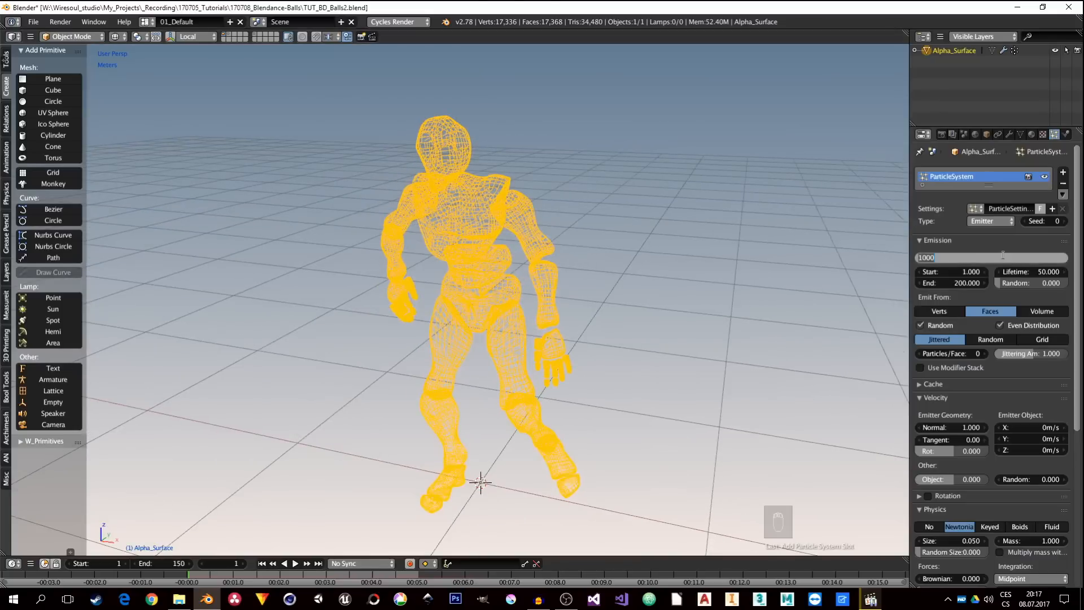
{"action": "type", "text": "3600"}
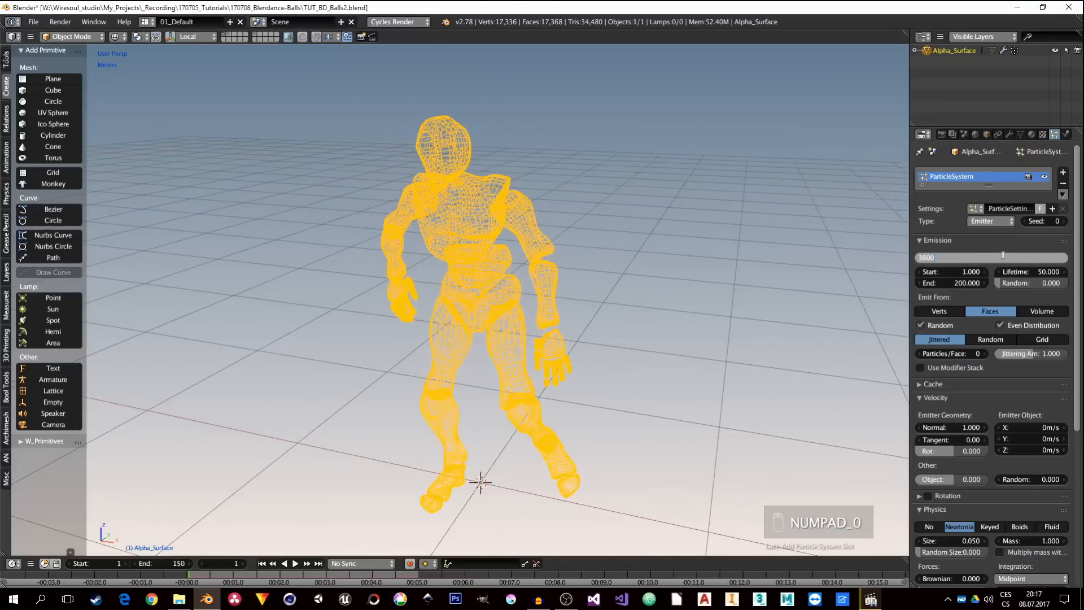
{"action": "key", "text": "Return"}
Step: Set the number of particles emitted by the character to 360
{"action": "left_click", "coordinate": [1005, 258]}
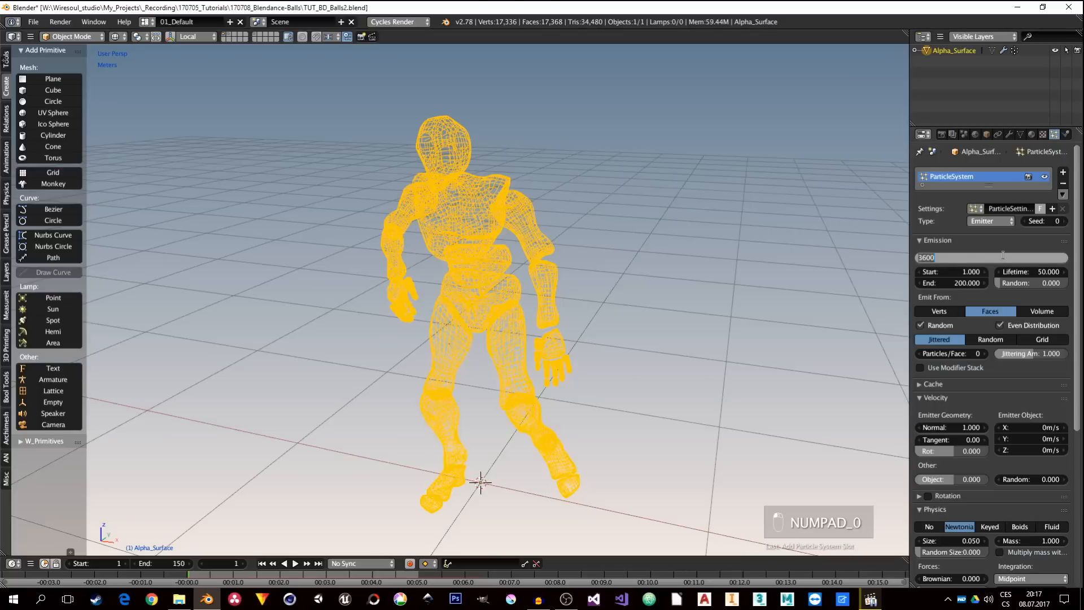
{"action": "type", "text": "360"}
{"action": "key", "text": "Return"}
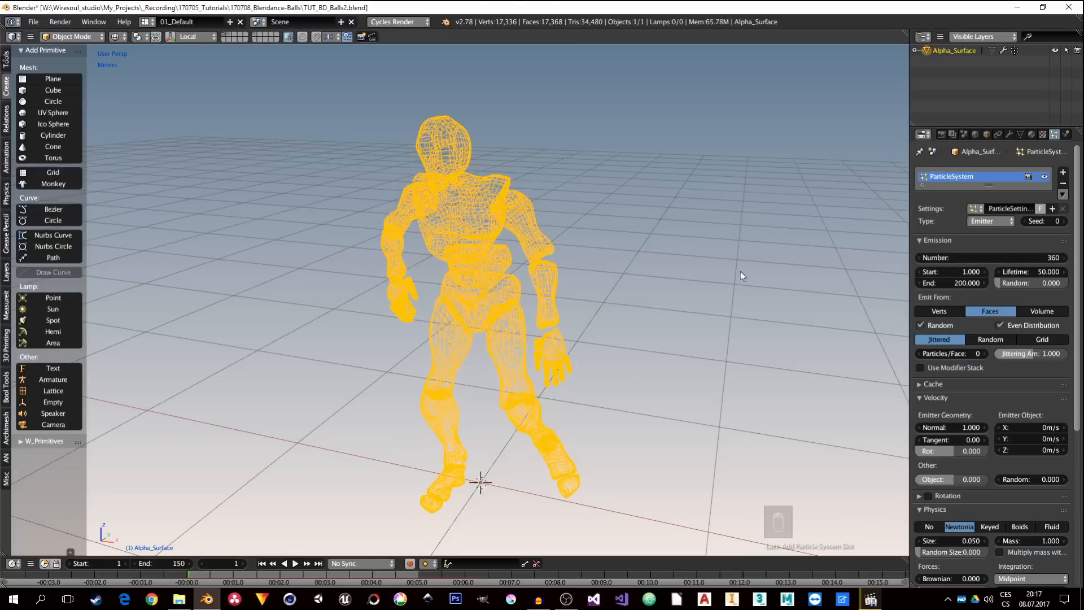
Step: Set the character's particle emission to start and end at frame 0, with a particle lifetime of 10000
{"action": "mouse_move", "coordinate": [492, 272]}
{"action": "middle_mouse_down"}
{"action": "mouse_move", "coordinate": [514, 273]}
{"action": "mouse_move", "coordinate": [496, 274]}
{"action": "middle_mouse_up"}
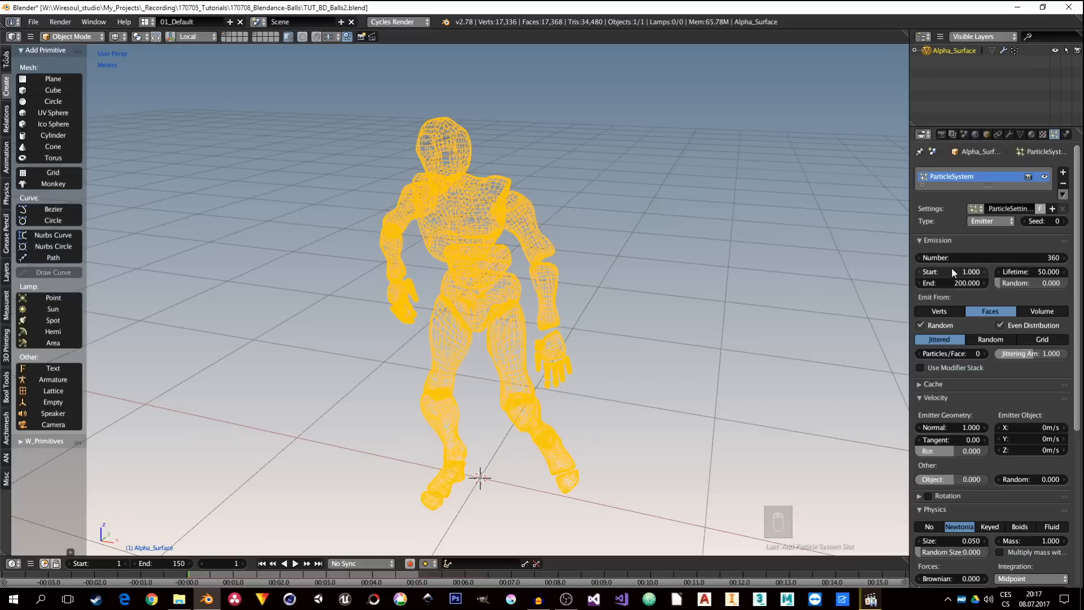
{"action": "left_click_drag", "start_coordinate": [945, 270], "coordinate": [945, 284]}
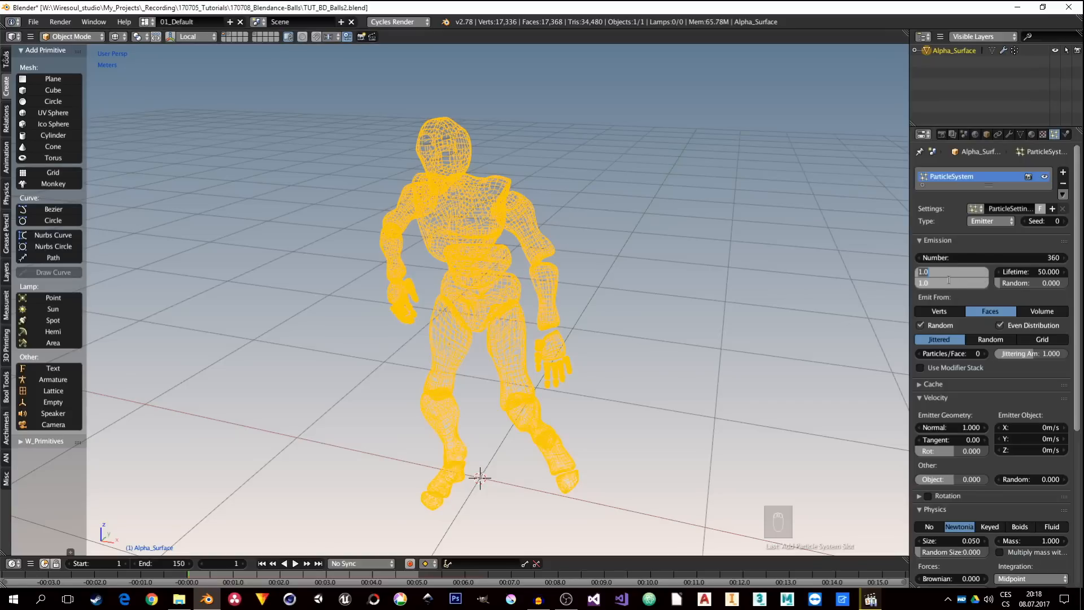
{"action": "type", "text": "0"}
{"action": "key", "text": "Return"}
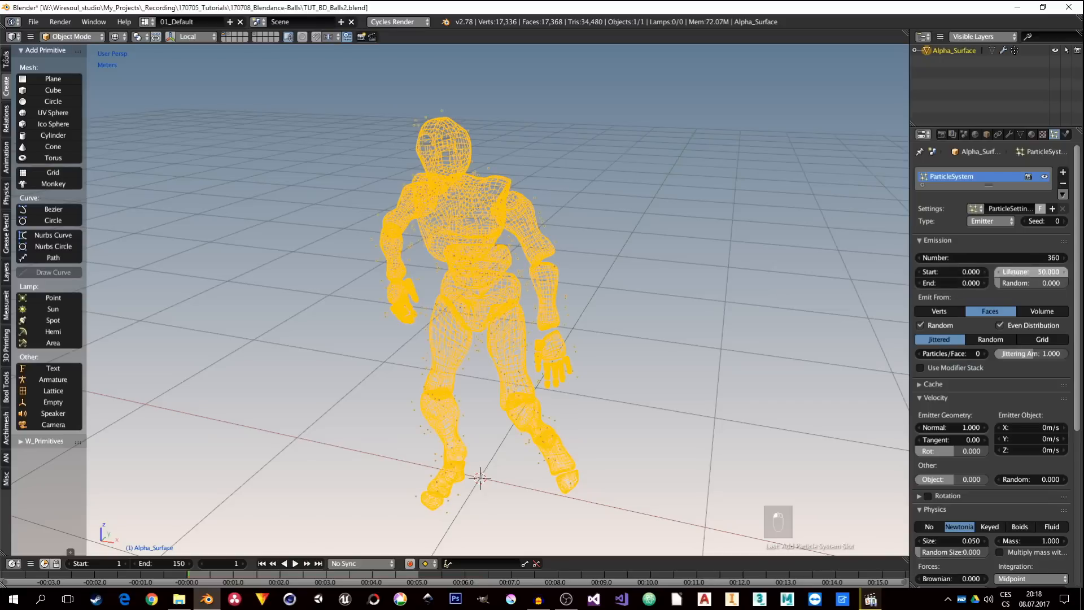
{"action": "left_click", "coordinate": [1032, 272]}
{"action": "type", "text": "10000"}
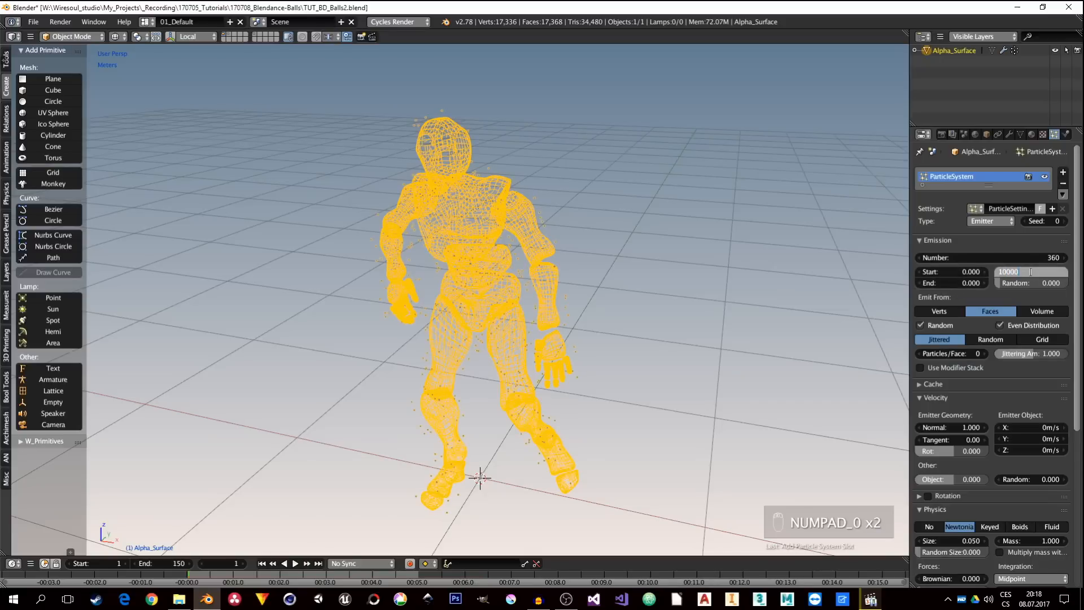
{"action": "key", "text": "Return"}
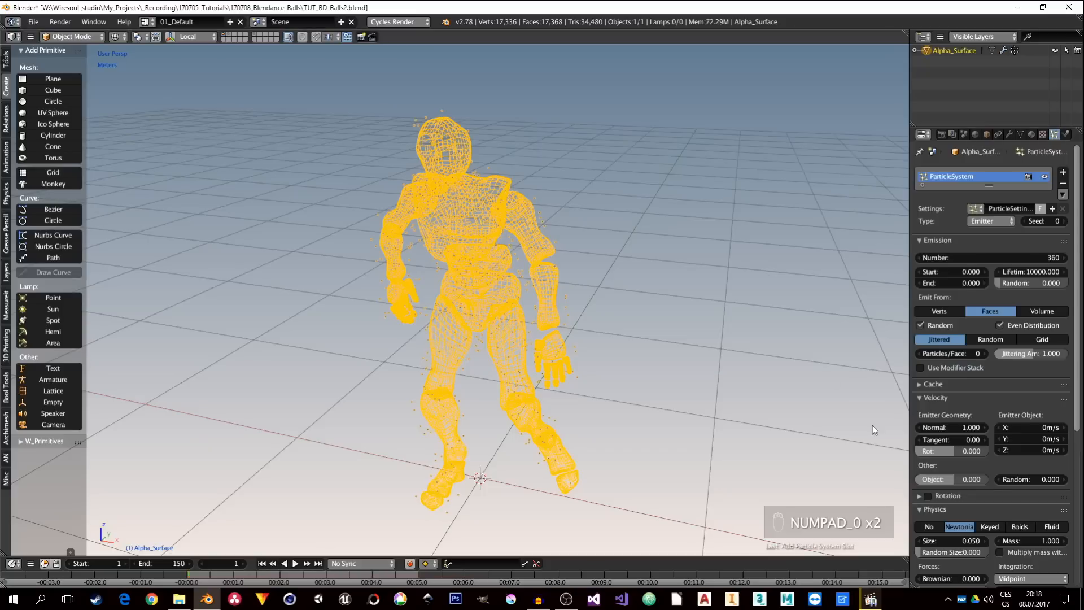
Step: Emit the particles from the mesh volume with random distribution and make them use the modifier stack
{"action": "middle_click_drag", "start_coordinate": [435, 445], "coordinate": [632, 389]}
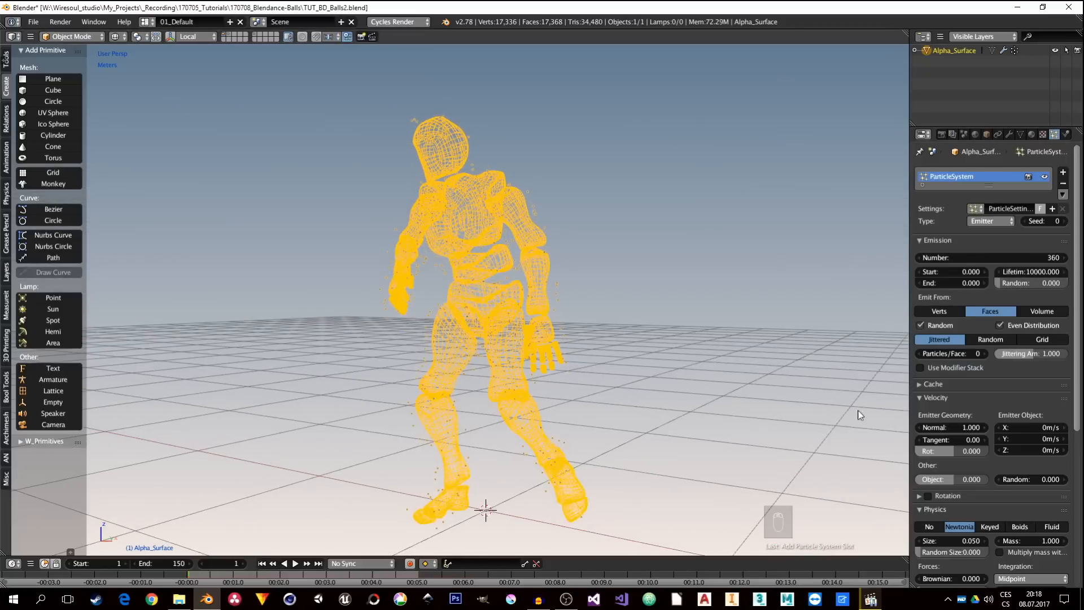
{"action": "left_click", "coordinate": [1046, 310]}
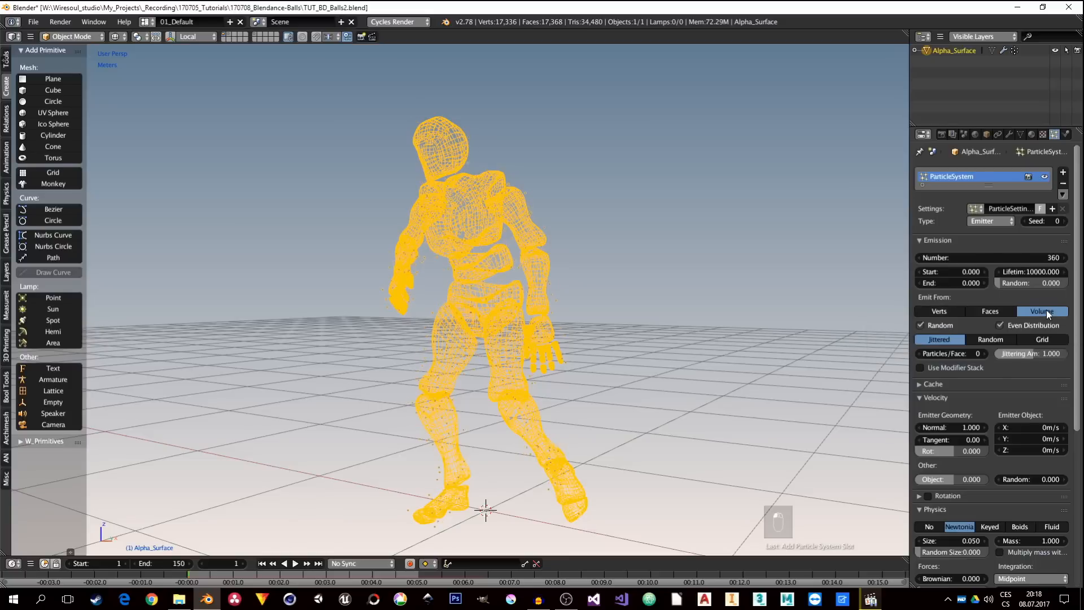
{"action": "middle_click_drag", "start_coordinate": [473, 272], "coordinate": [493, 283]}
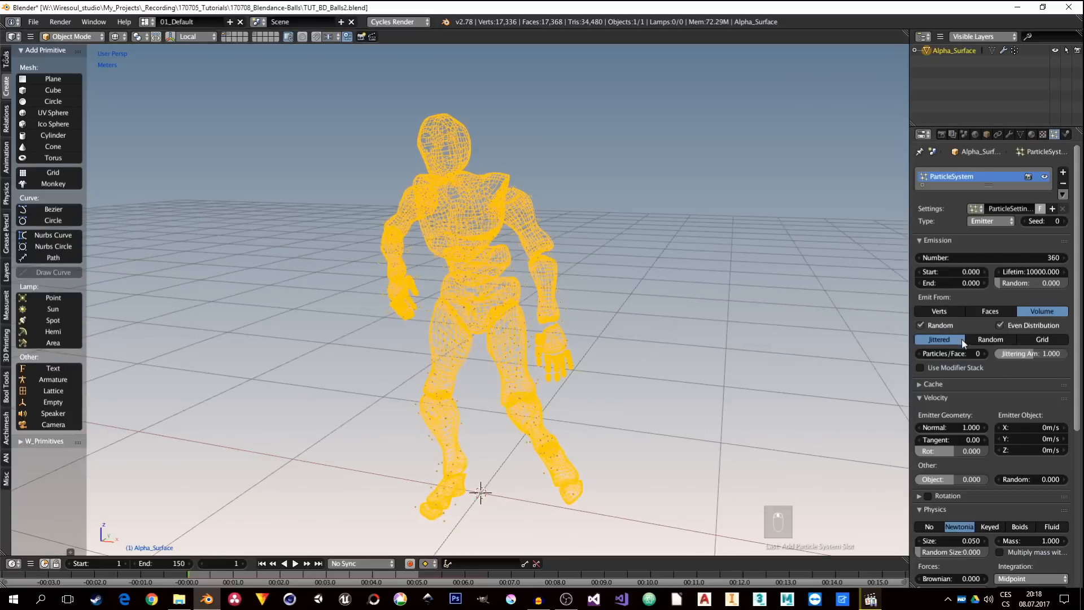
{"action": "left_click", "coordinate": [981, 340]}
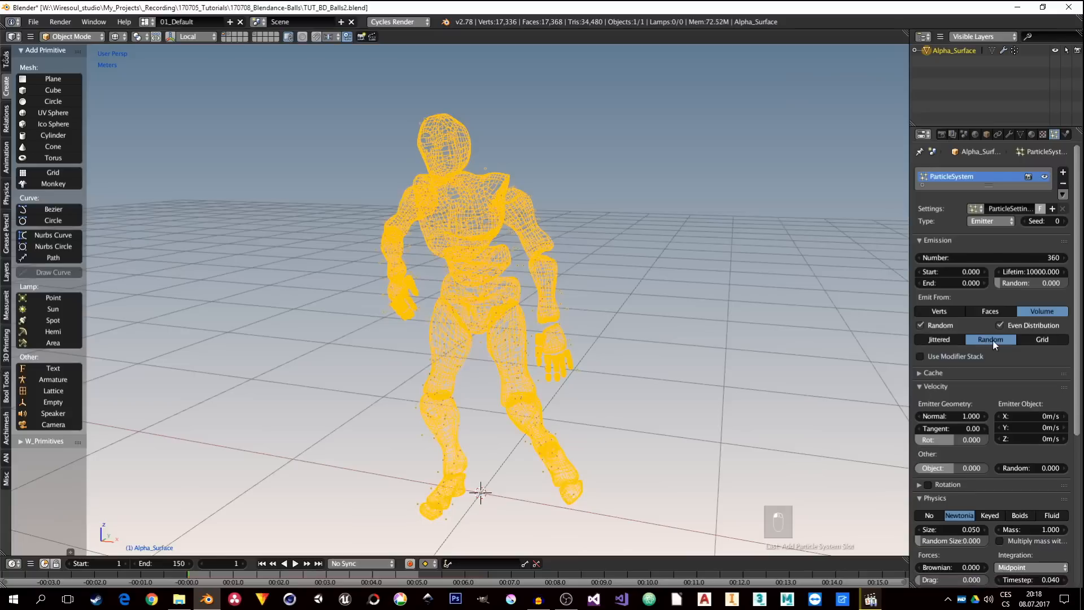
{"action": "left_click", "coordinate": [922, 356]}
{"action": "left_click", "coordinate": [1009, 135]}
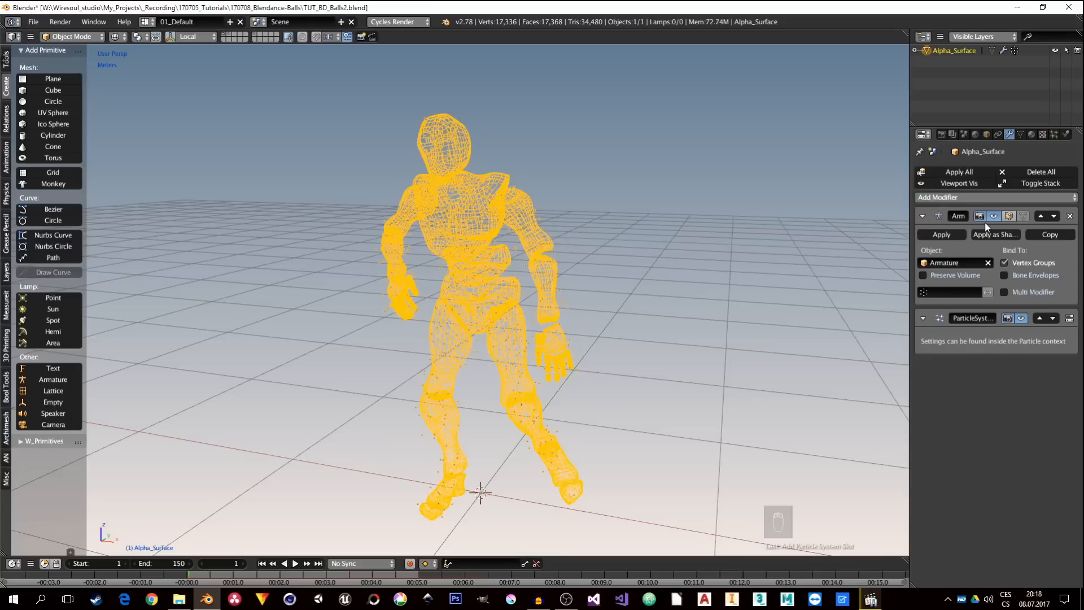
{"action": "left_click", "coordinate": [1057, 137]}
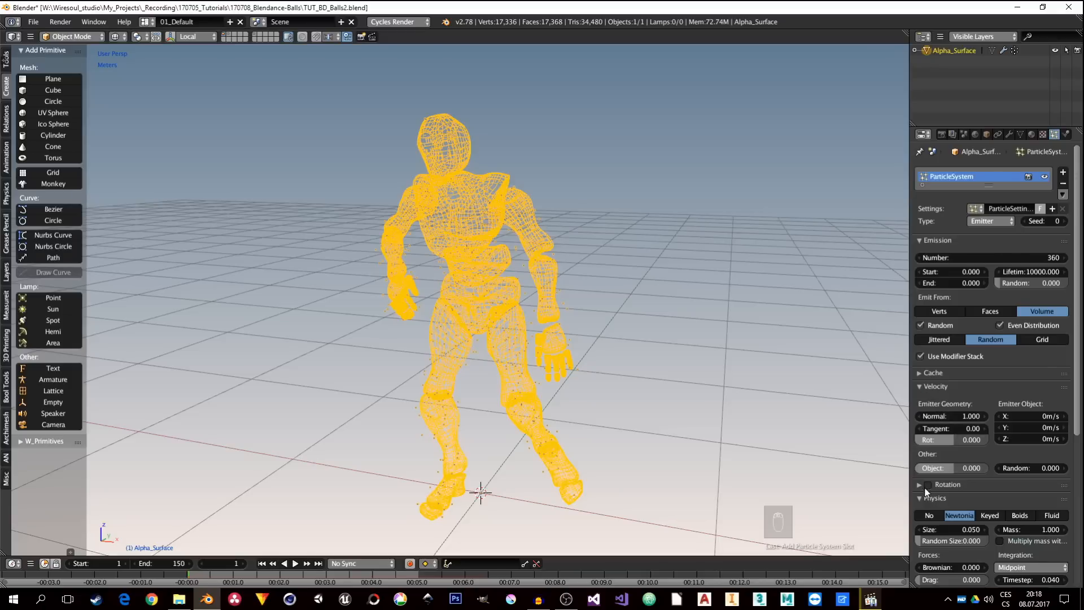
Step: Collapse the Velocity settings and set the particle physics type to No
{"action": "left_click", "coordinate": [924, 387]}
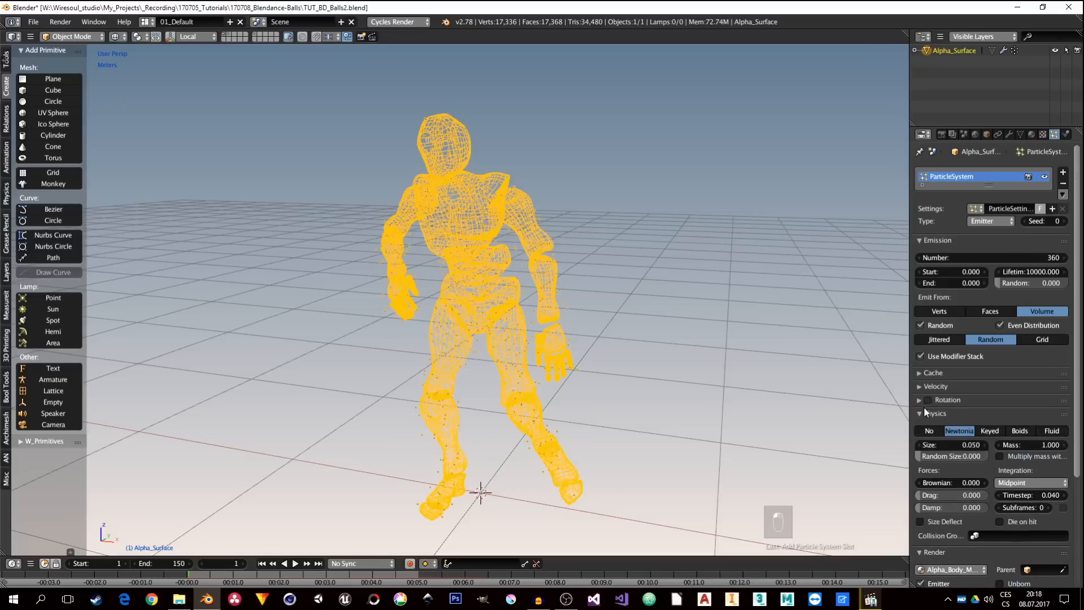
{"action": "left_click", "coordinate": [929, 417]}
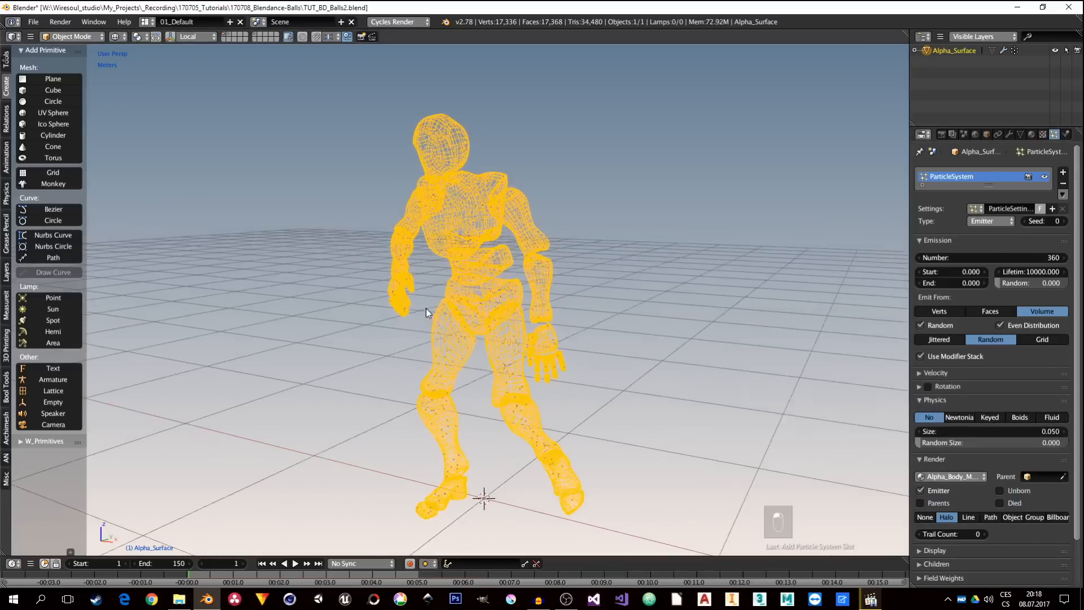
Step: Play the dance animation, return to the first frame and examine how the particles are distributed inside the body
{"action": "scroll", "coordinate": [470, 297], "scroll_direction": "up", "scroll_amount": 4}
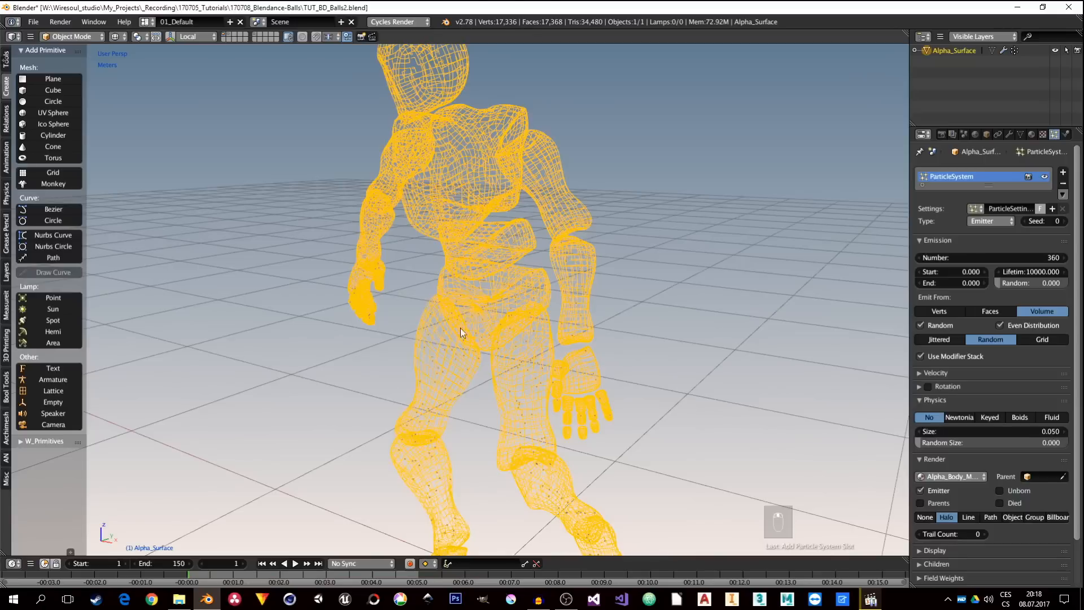
{"action": "left_click", "coordinate": [295, 563]}
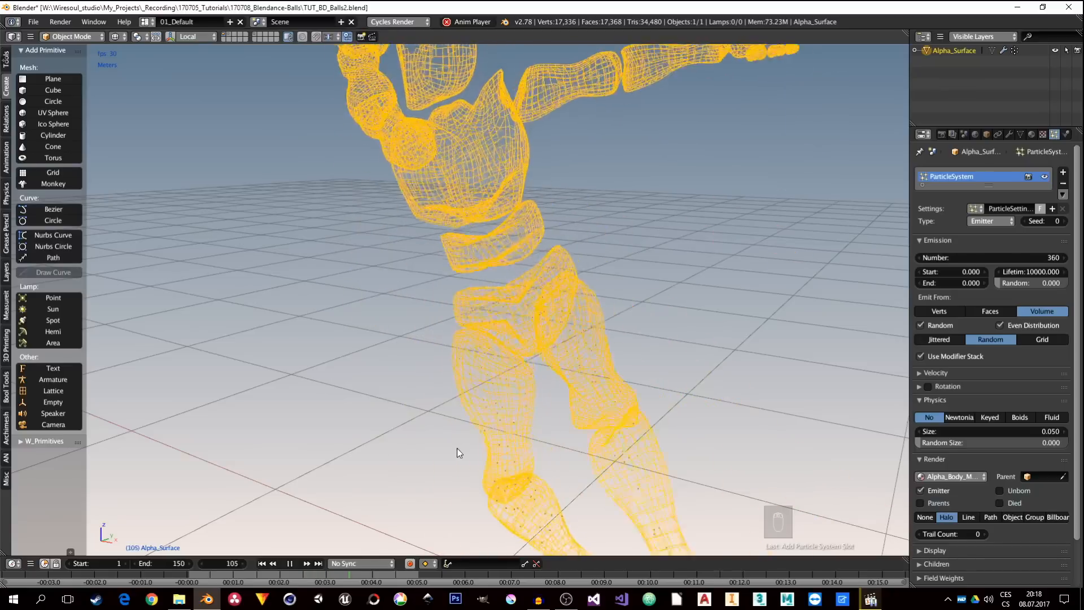
{"action": "left_click", "coordinate": [290, 564]}
{"action": "left_click", "coordinate": [260, 563]}
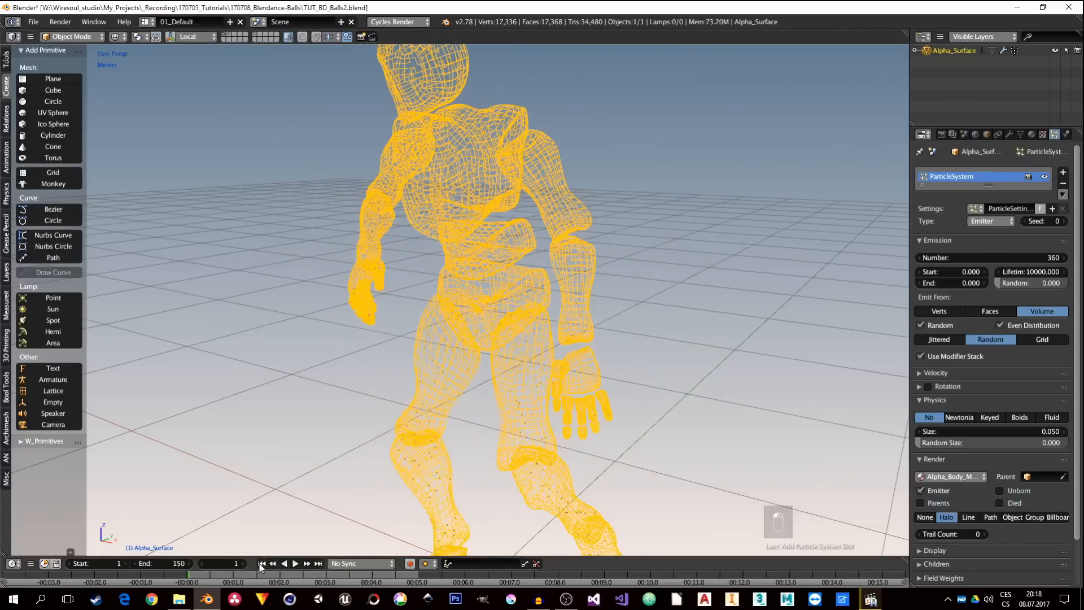
{"action": "middle_click_drag", "start_coordinate": [427, 371], "coordinate": [469, 235]}
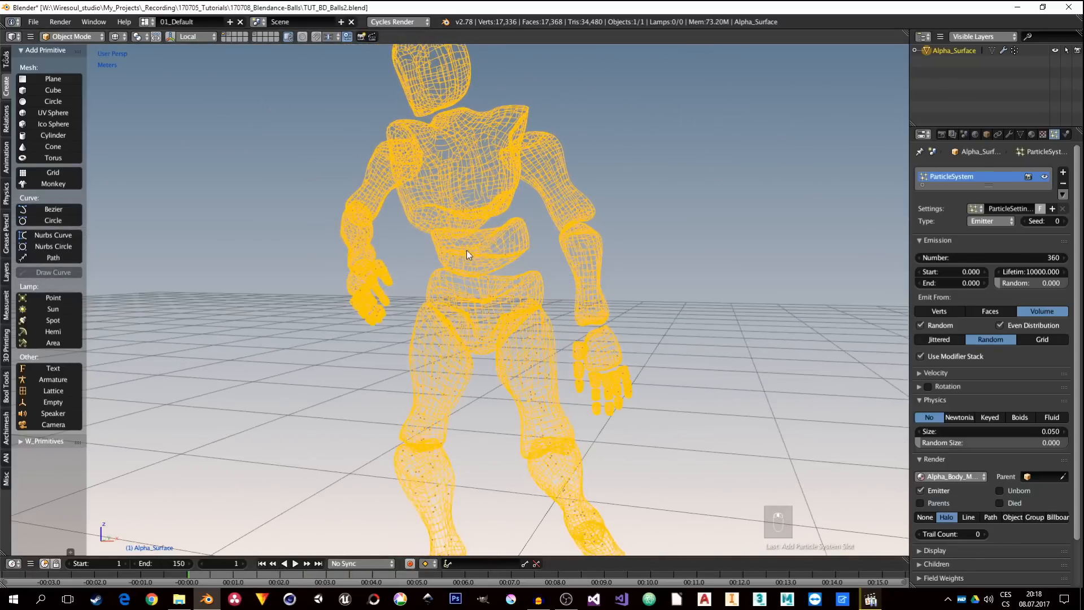
{"action": "key", "text": "a"}
{"action": "middle_click_drag", "start_coordinate": [507, 292], "coordinate": [490, 313]}
{"action": "key", "text": "a"}
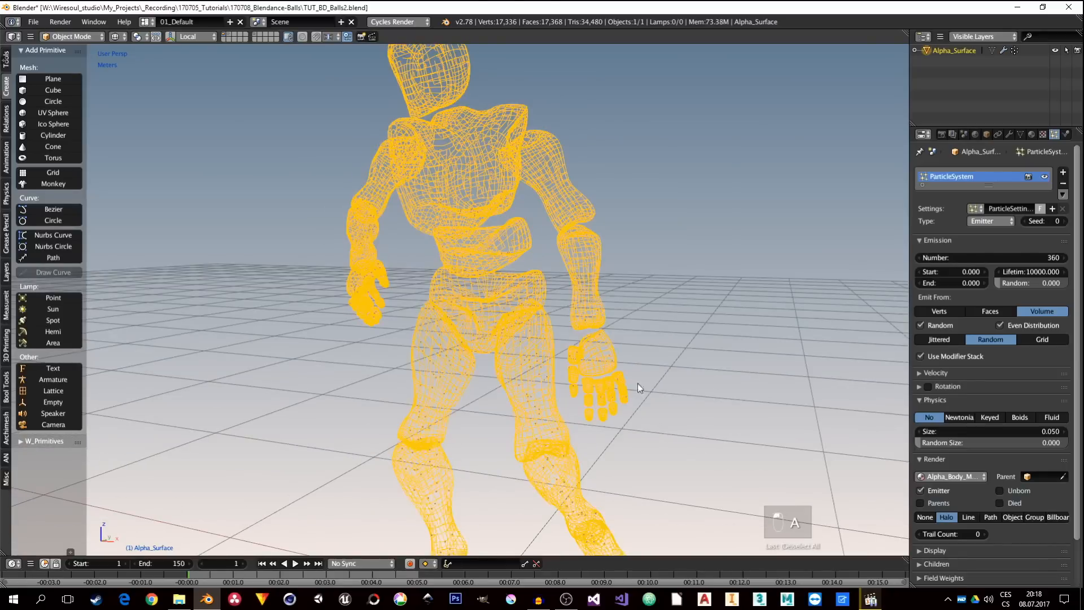
{"action": "scroll", "coordinate": [531, 295], "scroll_direction": "up", "scroll_amount": 4}
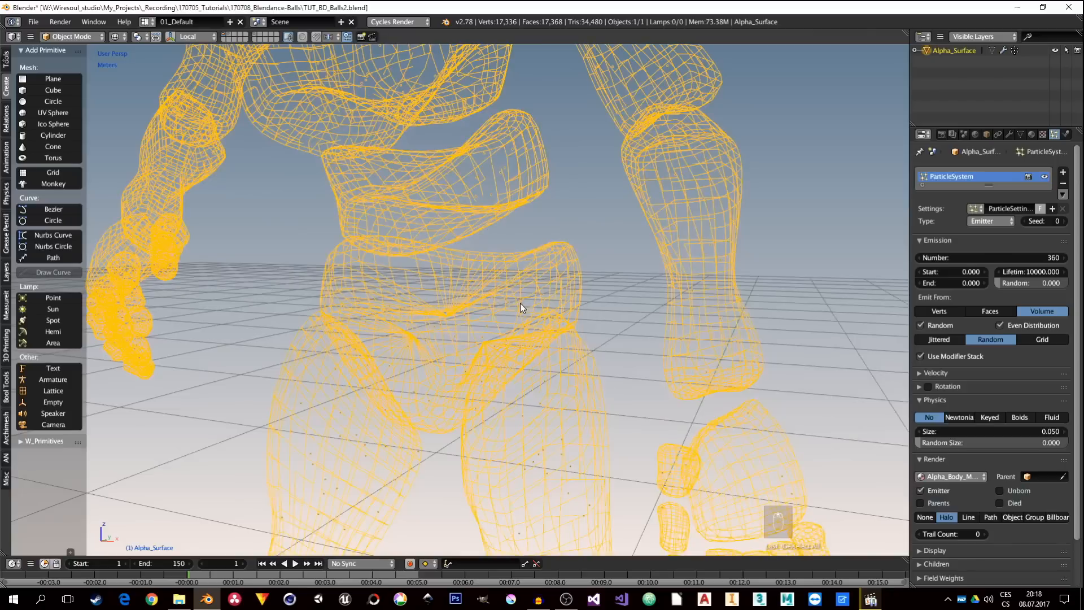
{"action": "scroll", "coordinate": [476, 355], "scroll_direction": "down", "scroll_amount": 5}
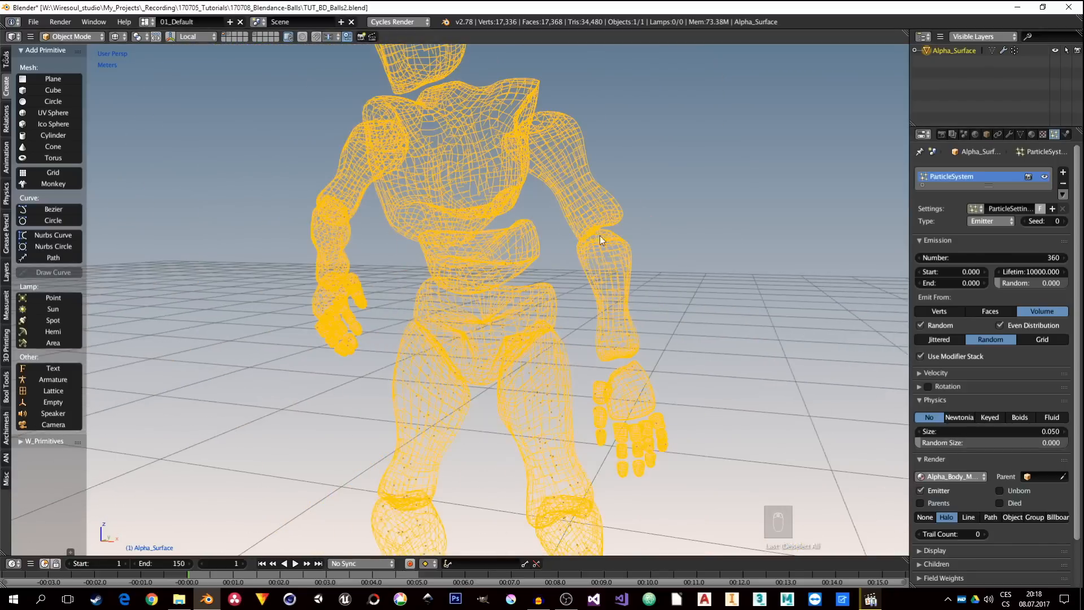
Step: Collapse the Physics, Render and Emission settings of the particle system and bring the whole character into view
{"action": "left_click", "coordinate": [921, 399]}
{"action": "left_click", "coordinate": [921, 412]}
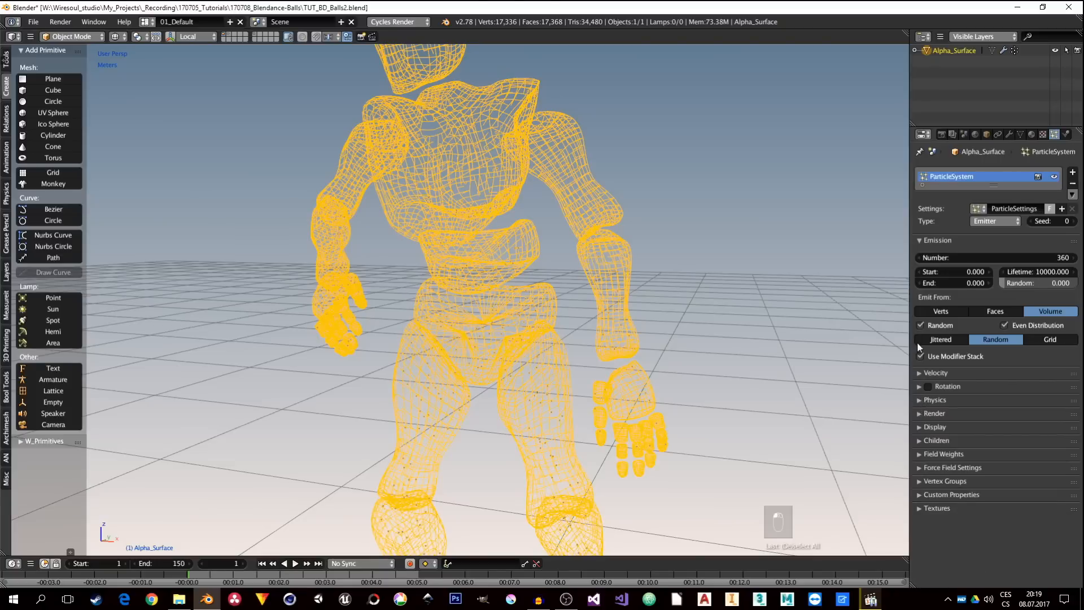
{"action": "left_click", "coordinate": [932, 240]}
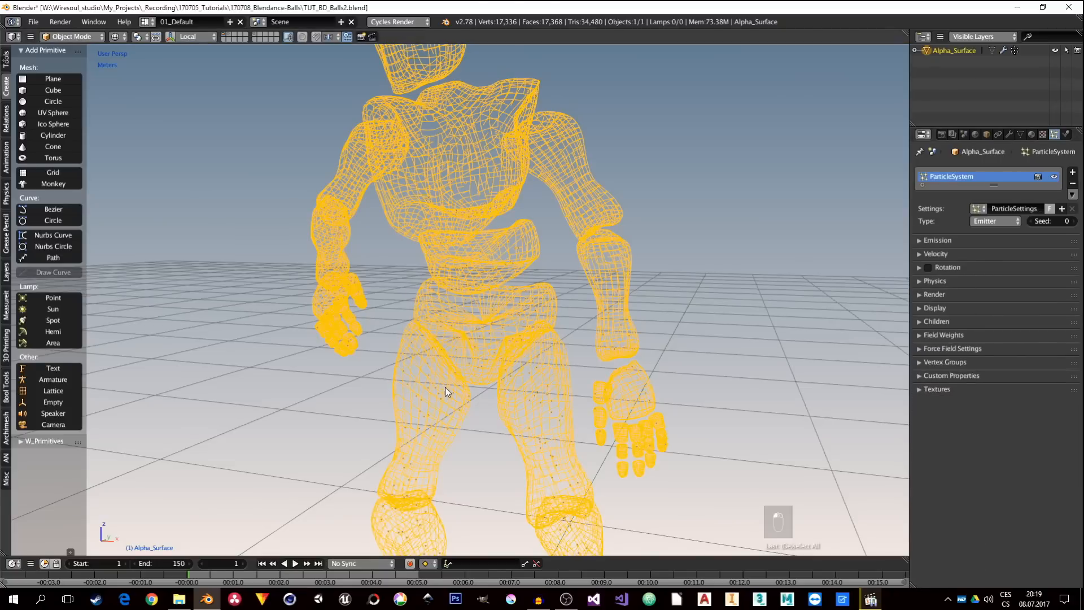
{"action": "middle_click_drag", "start_coordinate": [445, 388], "coordinate": [467, 360]}
{"action": "scroll", "coordinate": [467, 359], "scroll_direction": "down", "scroll_amount": 3}
{"action": "middle_click_drag", "start_coordinate": [485, 399], "coordinate": [594, 350]}
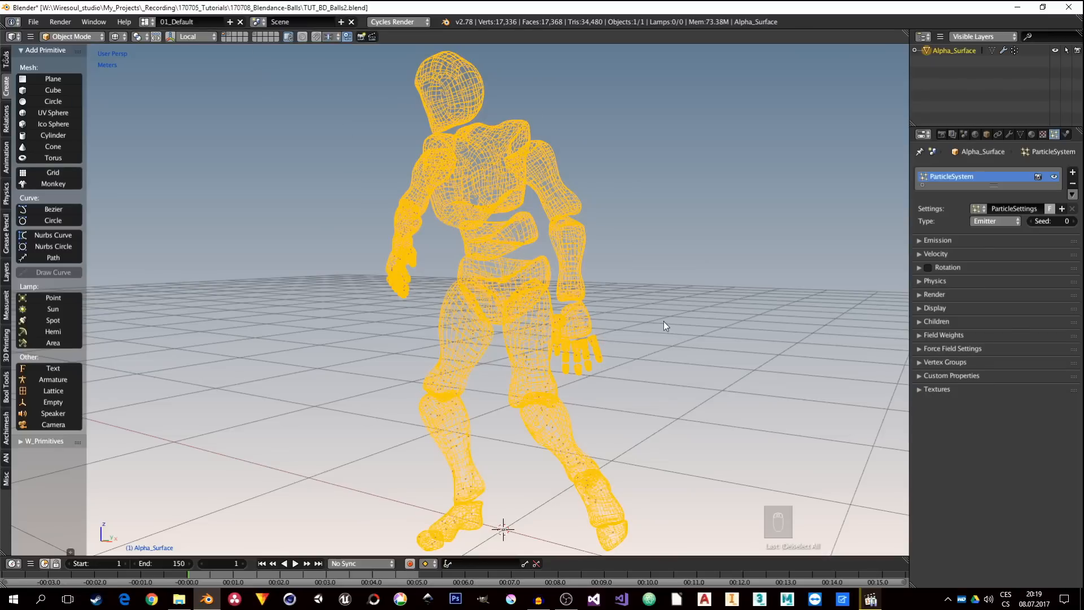
Step: Switch to the 02_Nodes screen layout and frame the character in its 3D view
{"action": "key", "text": "ctrl+Right"}
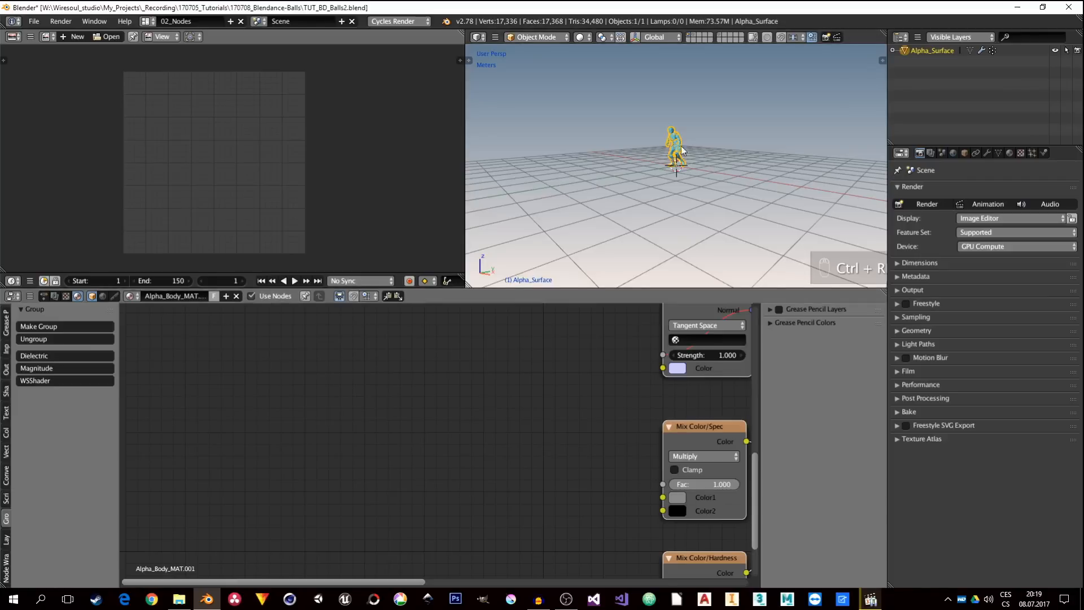
{"action": "scroll", "coordinate": [684, 150], "scroll_direction": "up", "scroll_amount": 5}
{"action": "middle_click_drag", "start_coordinate": [720, 163], "coordinate": [748, 158]}
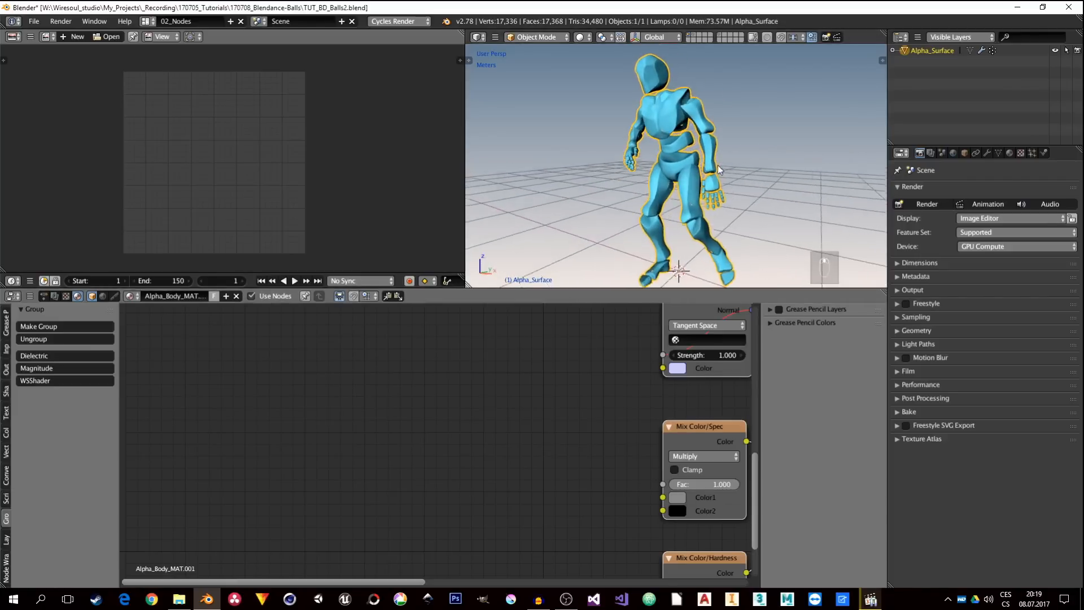
Step: Set the maximum draw type of Alpha_Surface to Wire and deselect the character
{"action": "left_click", "coordinate": [964, 154]}
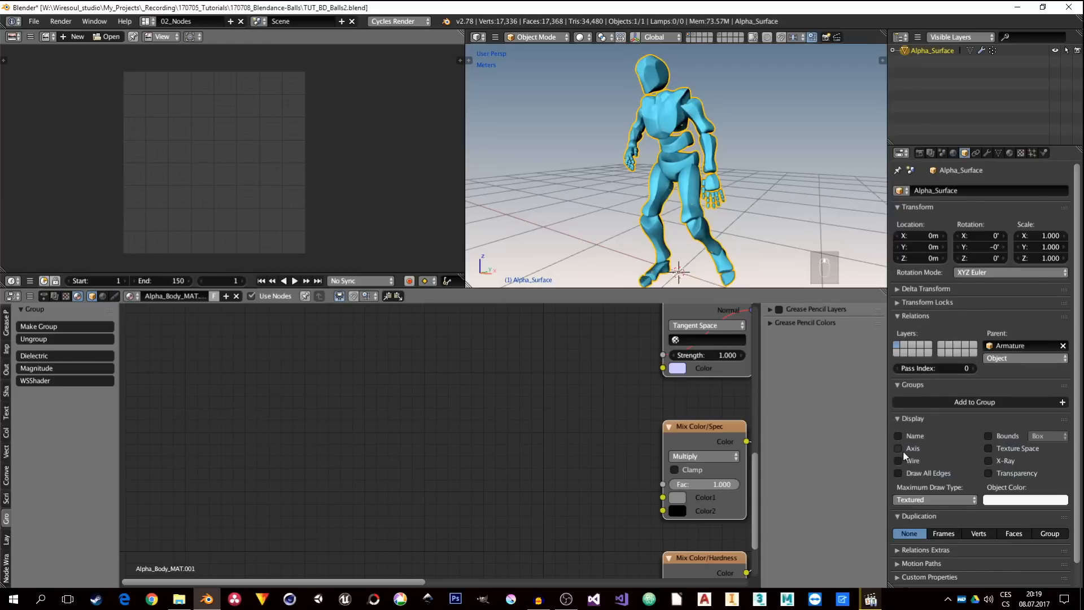
{"action": "left_click", "coordinate": [918, 496]}
{"action": "left_click", "coordinate": [914, 473]}
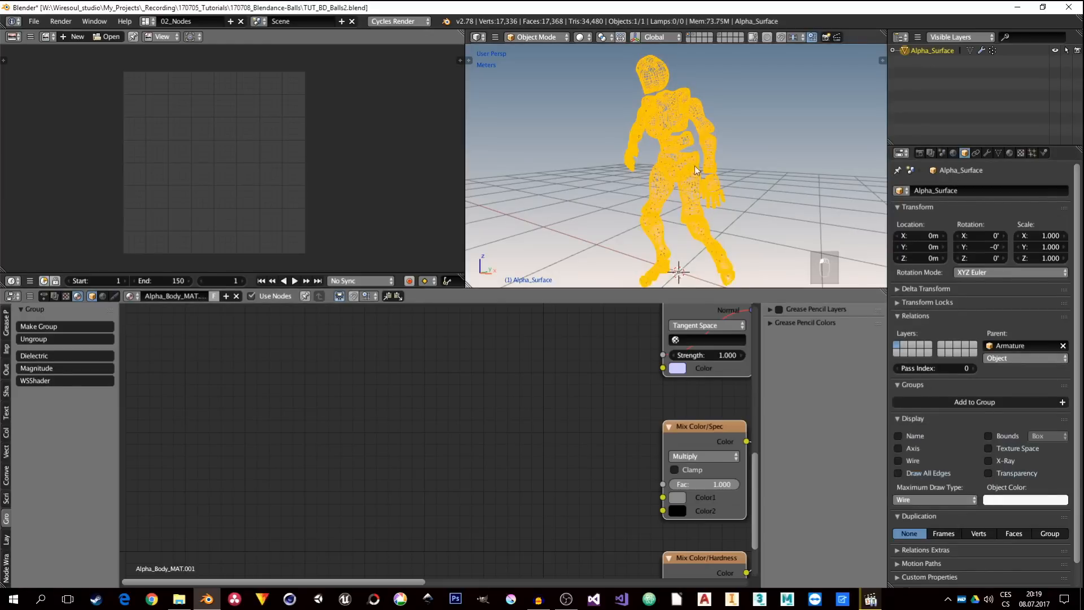
{"action": "key", "text": "a"}
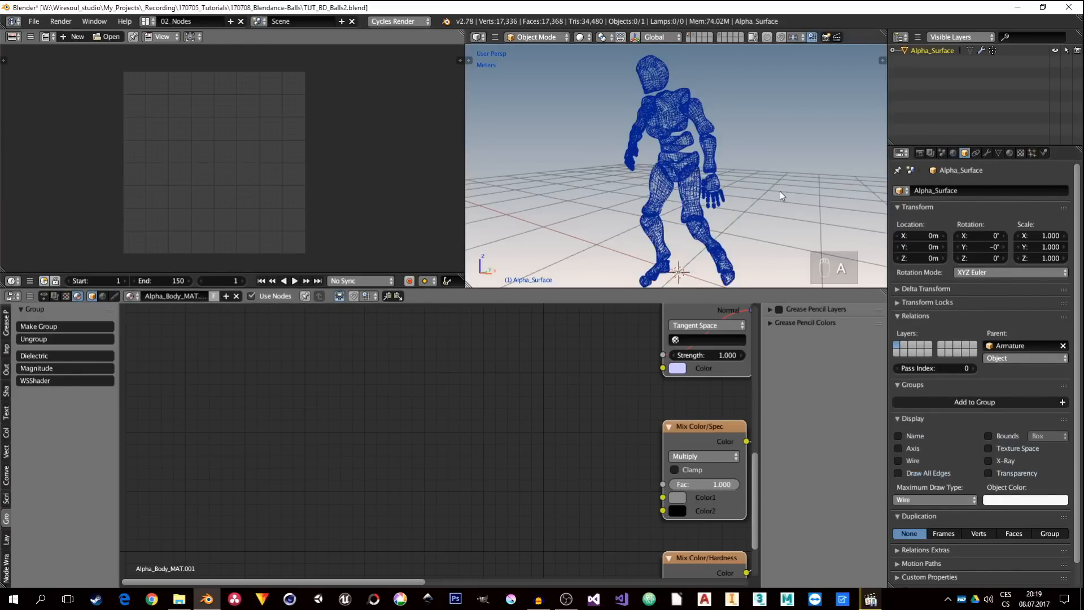
Step: Create a new Animation Nodes tree that executes automatically on tree, frame and property changes instead of always
{"action": "left_click", "coordinate": [42, 297]}
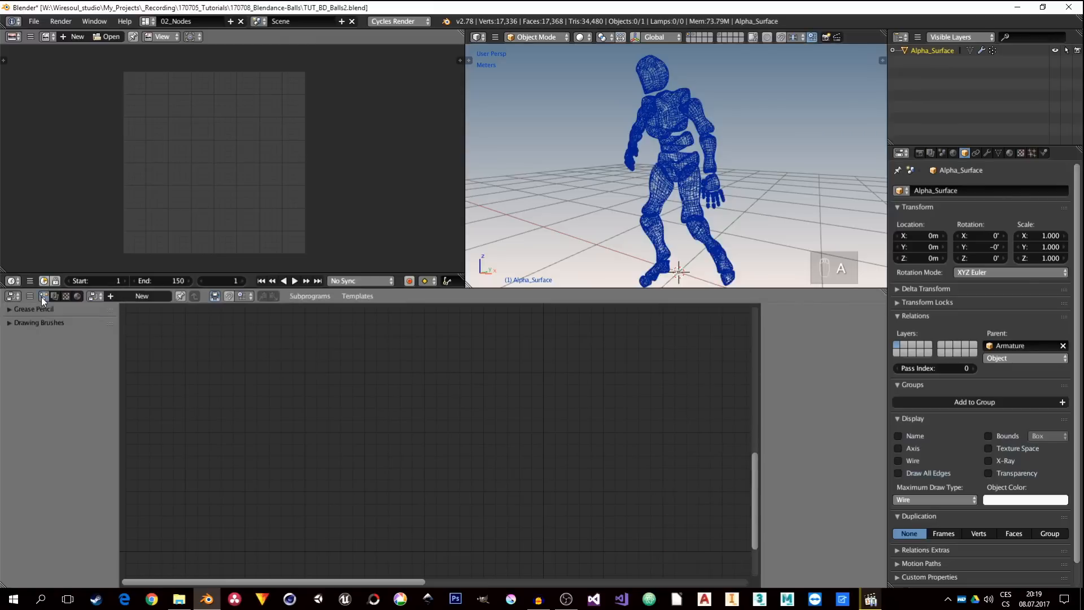
{"action": "left_click", "coordinate": [136, 296]}
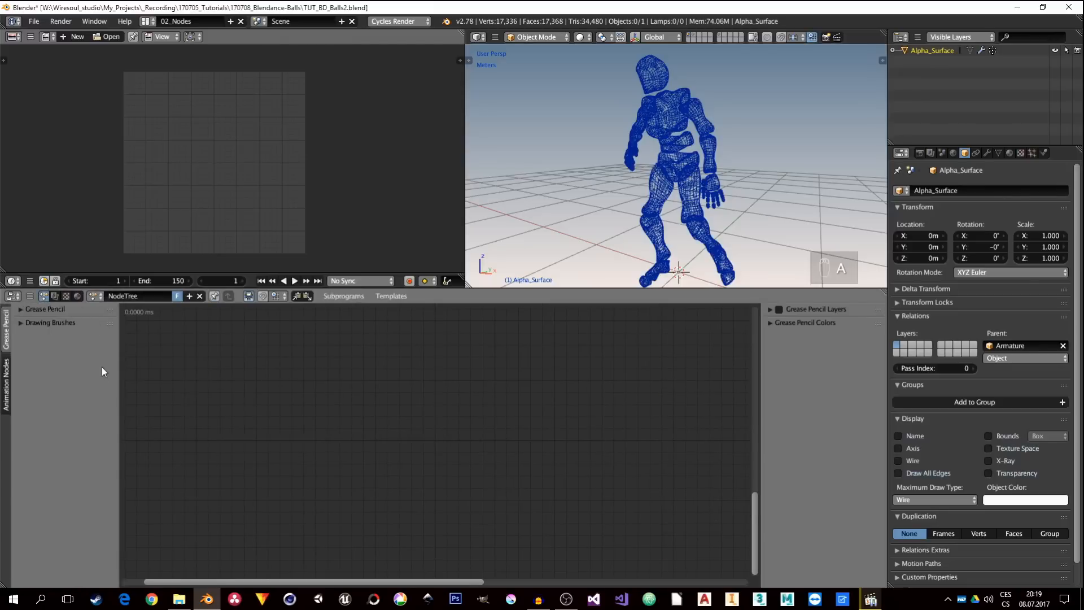
{"action": "left_click", "coordinate": [7, 384]}
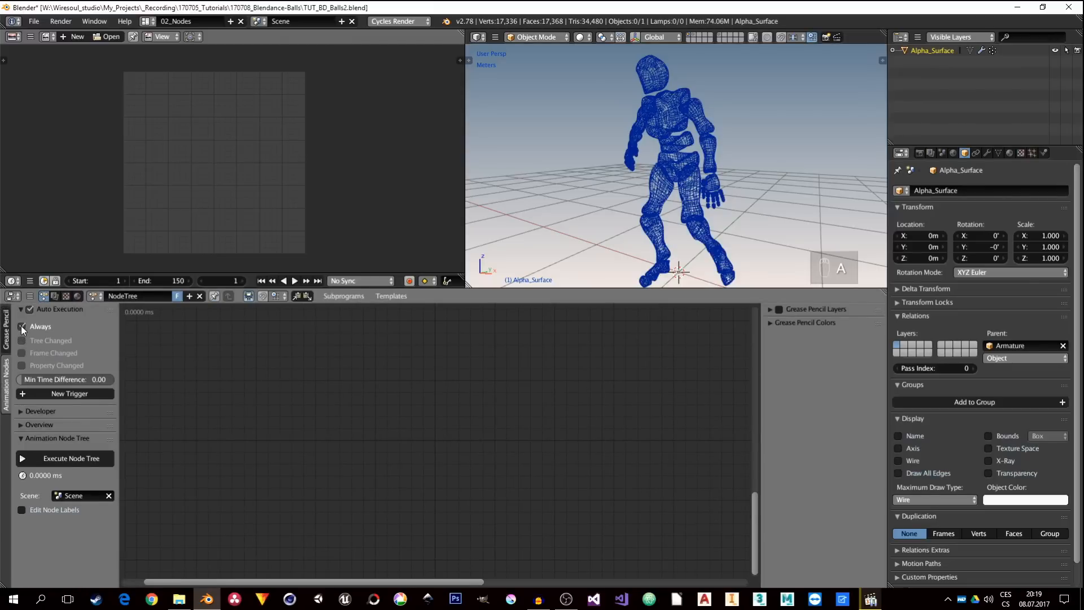
{"action": "left_click", "coordinate": [22, 327]}
{"action": "left_click_drag", "start_coordinate": [22, 354], "coordinate": [22, 366]}
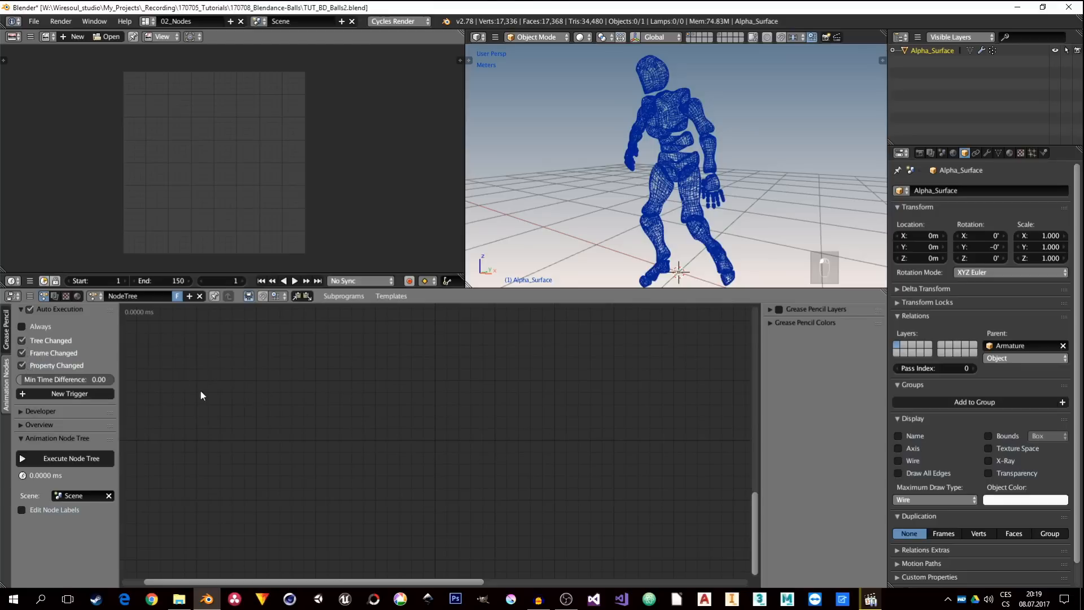
Step: Add a Particles from Object node to the node tree with Alpha_Surface as its source object
{"action": "key", "text": "shift+a"}
{"action": "mouse_move", "coordinate": [227, 370]}
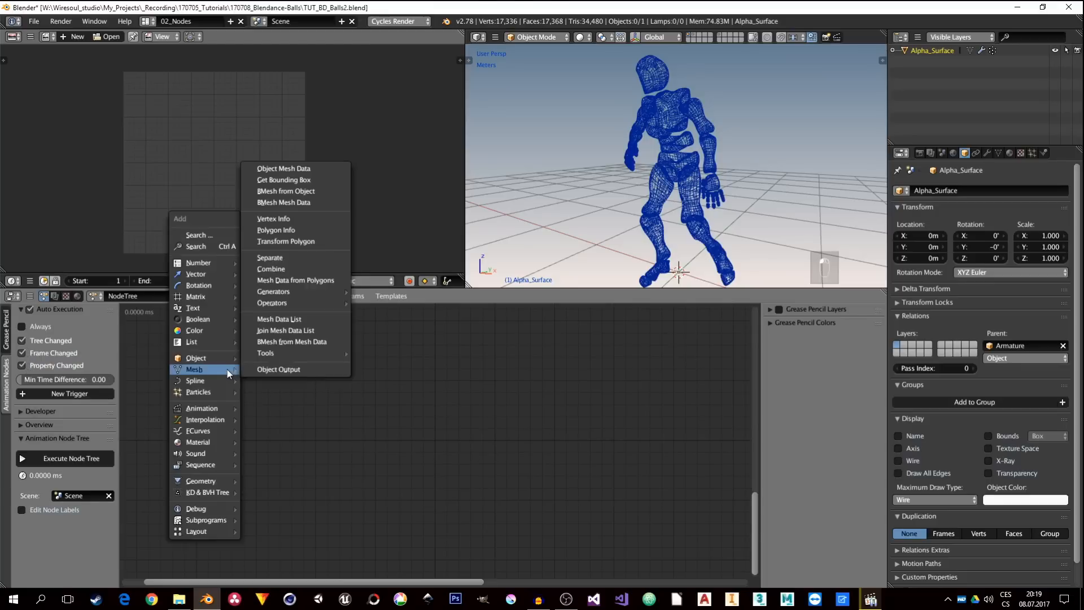
{"action": "mouse_move", "coordinate": [212, 389]}
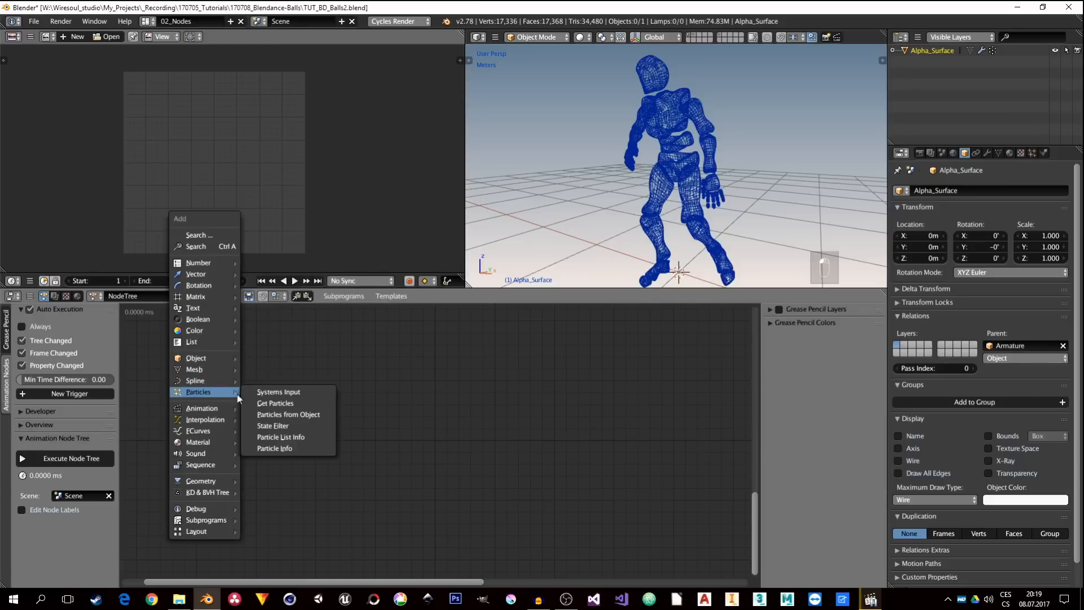
{"action": "left_click", "coordinate": [289, 414]}
{"action": "left_click", "coordinate": [202, 359]}
{"action": "left_click", "coordinate": [270, 407]}
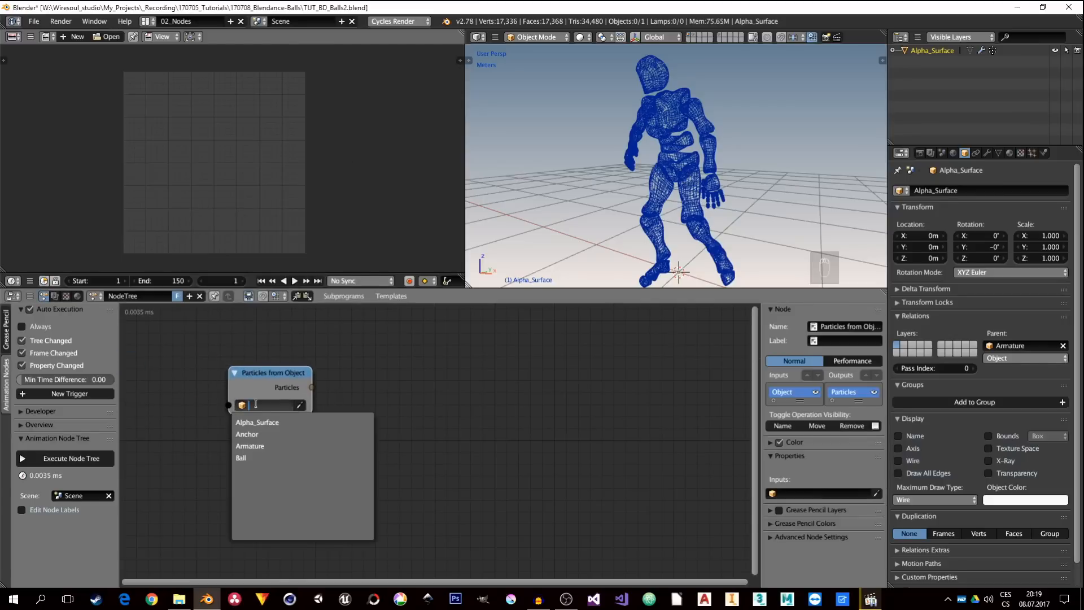
{"action": "left_click", "coordinate": [281, 423]}
{"action": "mouse_move", "coordinate": [312, 405]}
{"action": "left_mouse_down"}
{"action": "mouse_move", "coordinate": [344, 403]}
{"action": "mouse_move", "coordinate": [330, 402]}
{"action": "left_mouse_up"}
{"action": "middle_click_drag", "start_coordinate": [357, 401], "coordinate": [294, 405]}
{"action": "left_click_drag", "start_coordinate": [269, 391], "coordinate": [434, 361]}
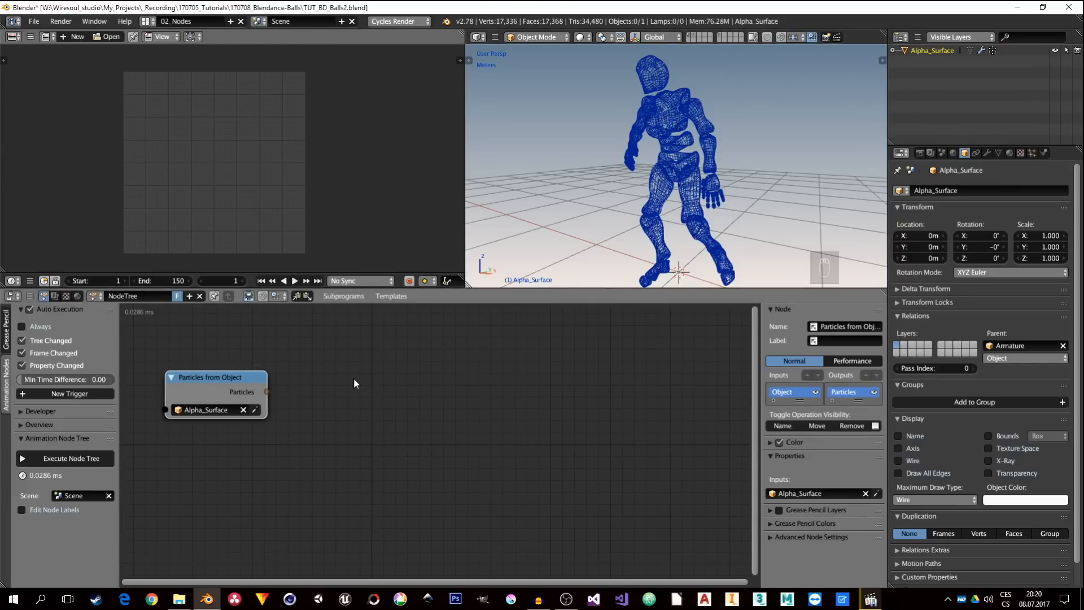
Step: Add a Particle List Info node beside Particles from Object and link the Particles output to its Particles input
{"action": "key", "text": "shift+a"}
{"action": "mouse_move", "coordinate": [354, 384]}
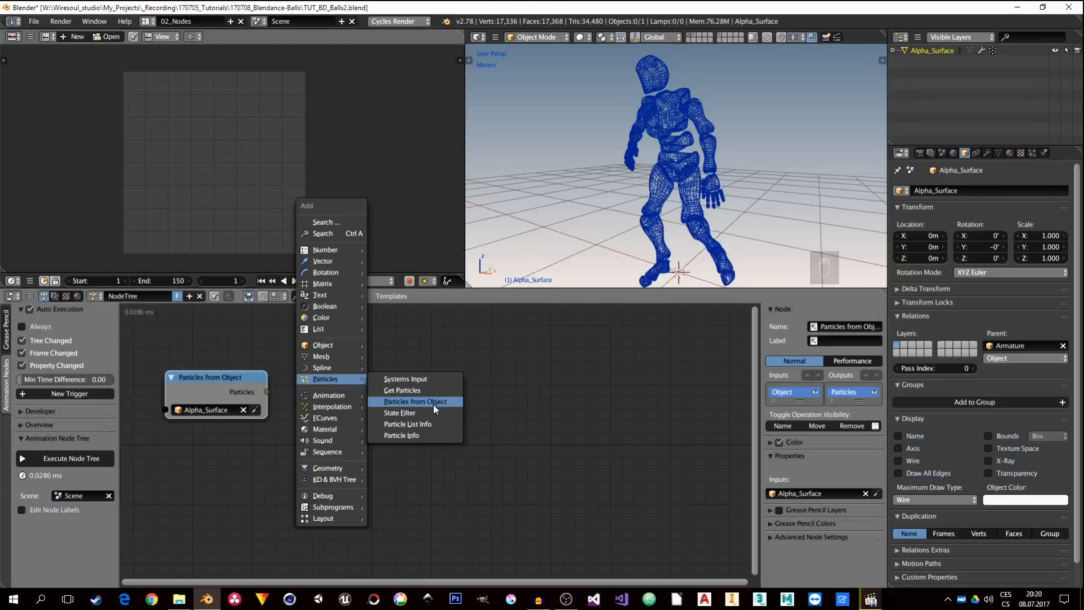
{"action": "left_click", "coordinate": [440, 424]}
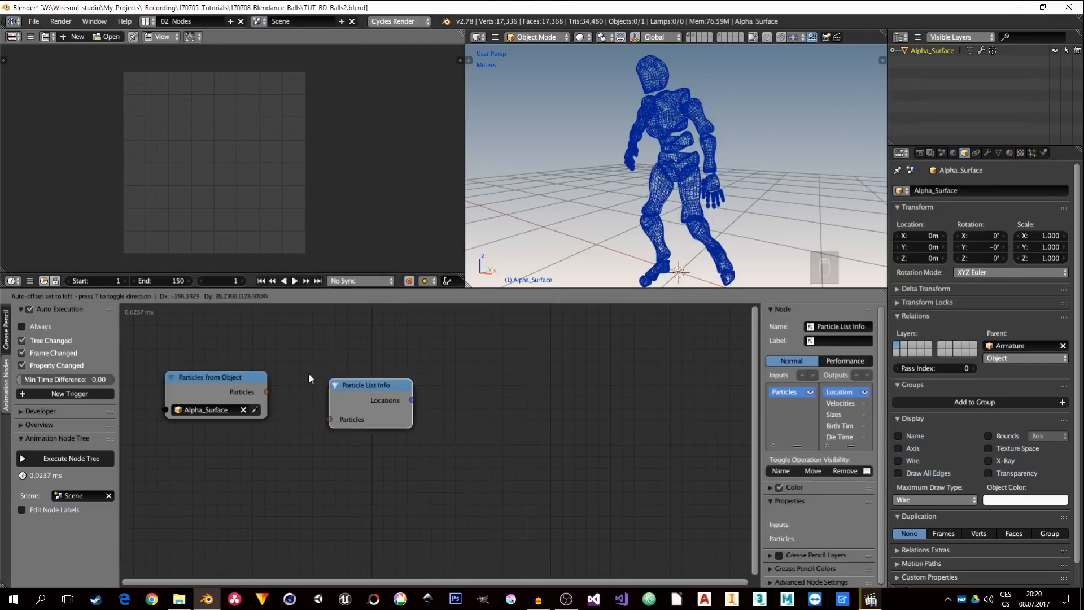
{"action": "left_click", "coordinate": [319, 383]}
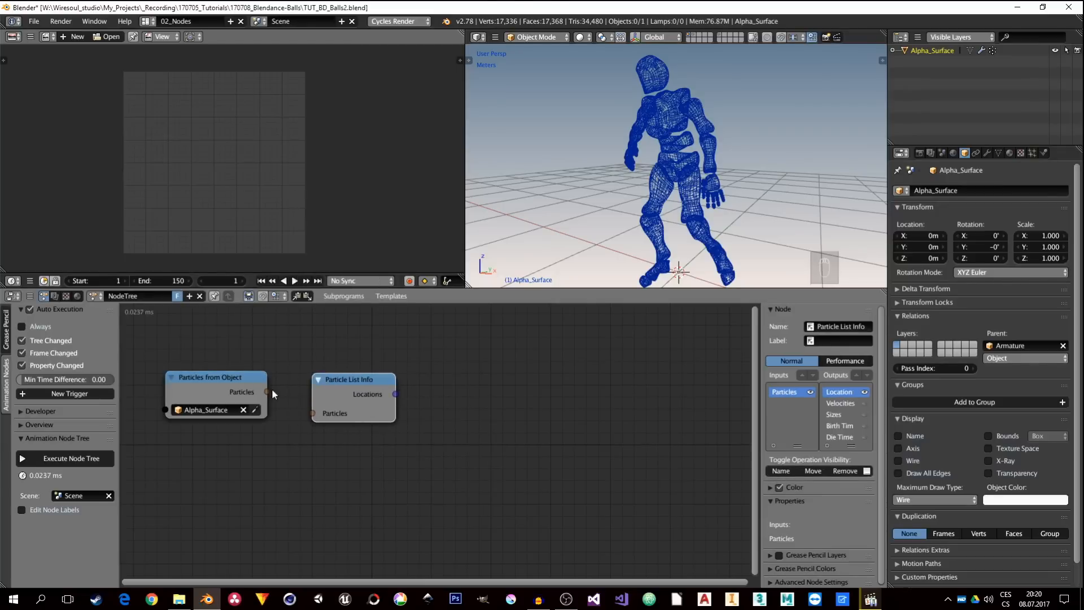
{"action": "left_click_drag", "start_coordinate": [267, 391], "coordinate": [547, 366]}
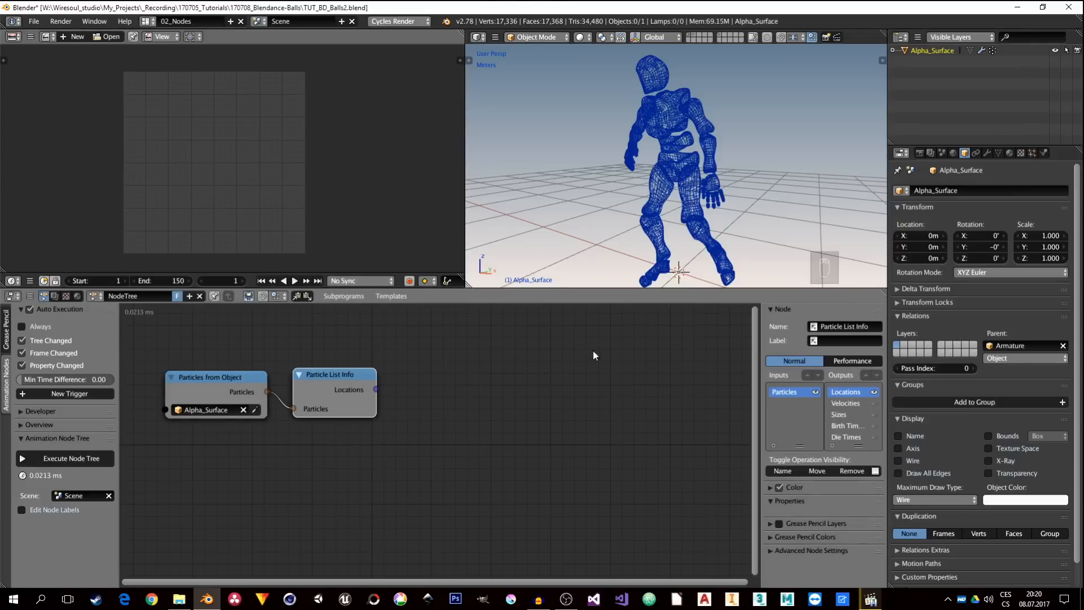
{"action": "middle_click_drag", "start_coordinate": [531, 377], "coordinate": [466, 423]}
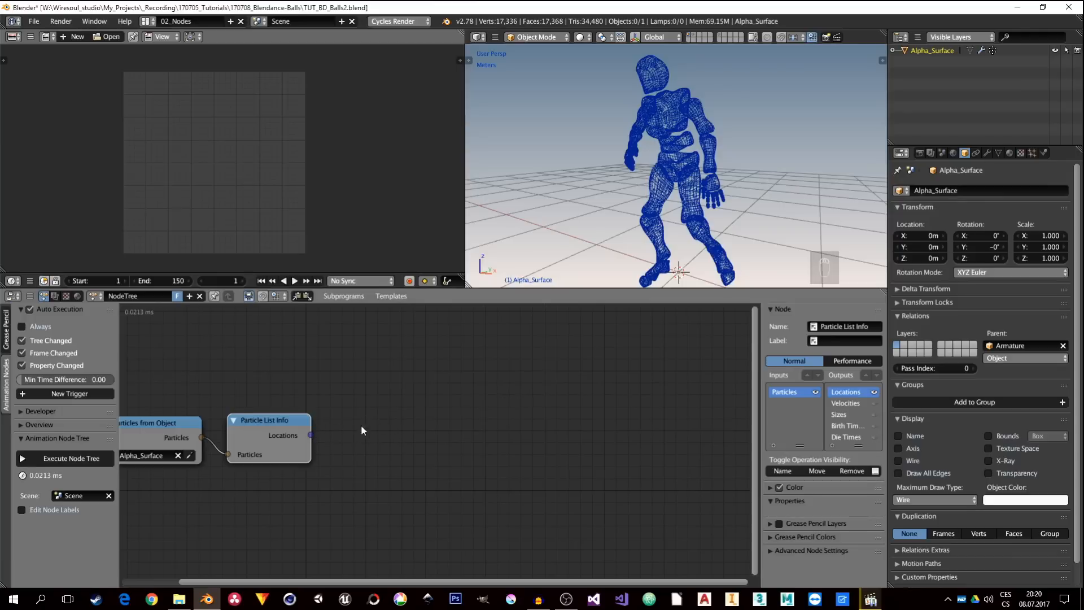
{"action": "middle_click_drag", "start_coordinate": [406, 410], "coordinate": [453, 411]}
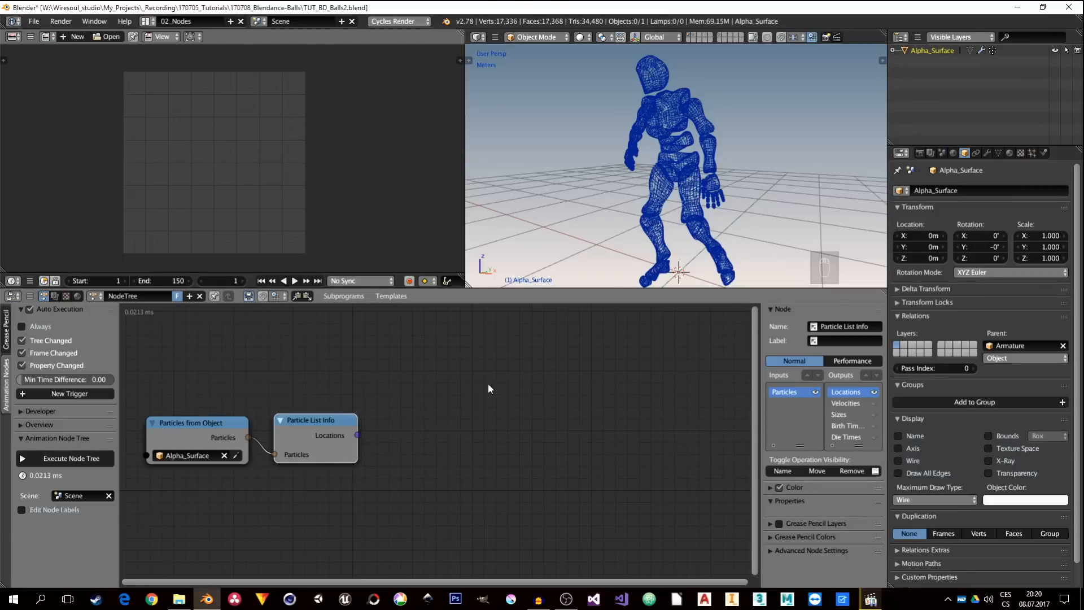
Step: Add an Object Instancer node beside Particle List Info with Anchor as its source object
{"action": "key", "text": "shift+a"}
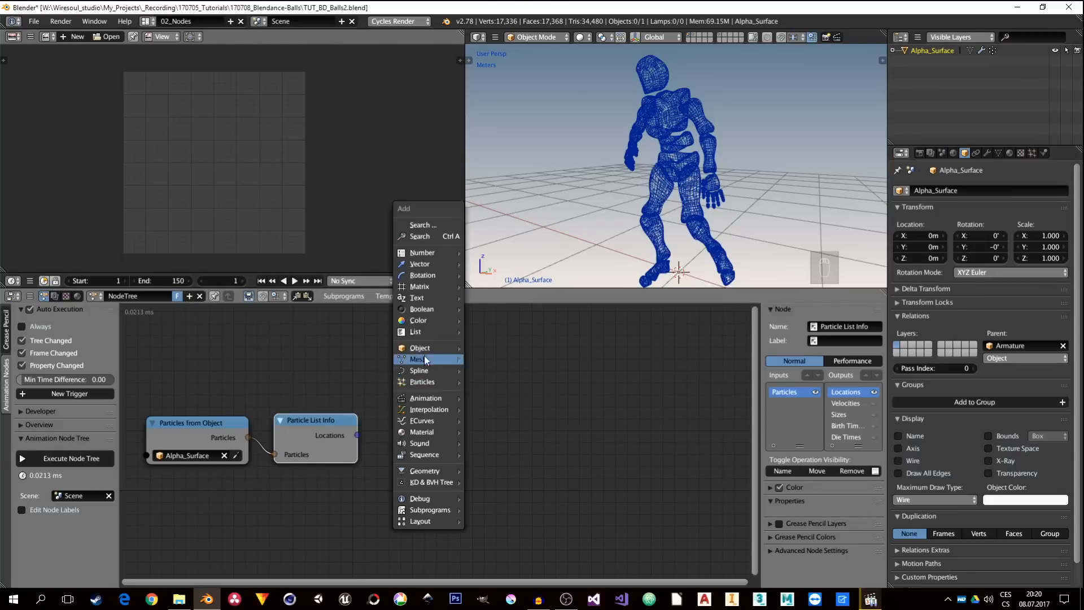
{"action": "mouse_move", "coordinate": [428, 348]}
{"action": "left_click", "coordinate": [507, 346]}
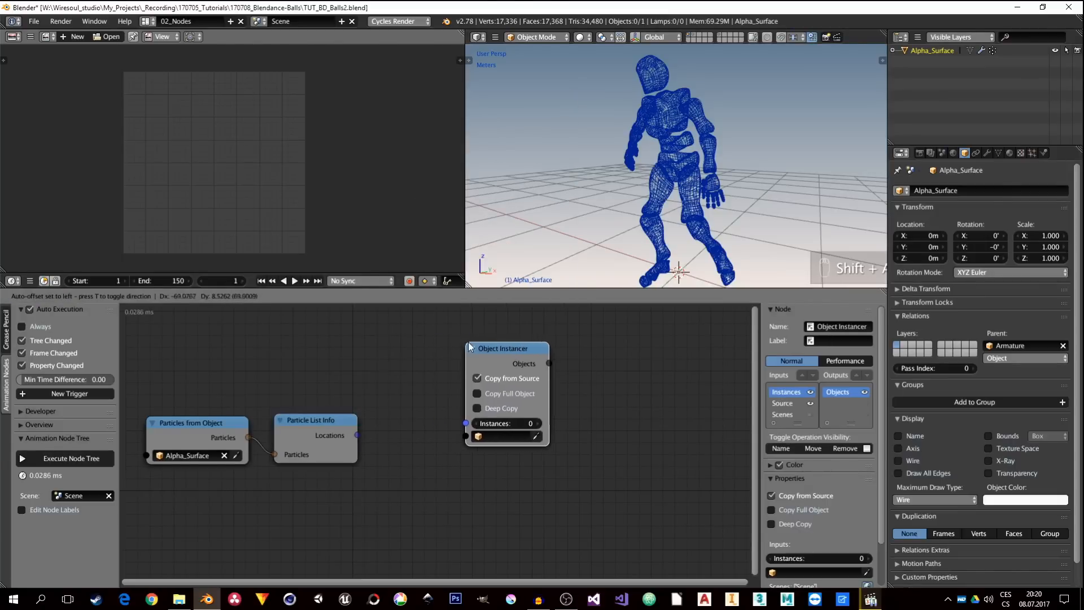
{"action": "left_click", "coordinate": [497, 429]}
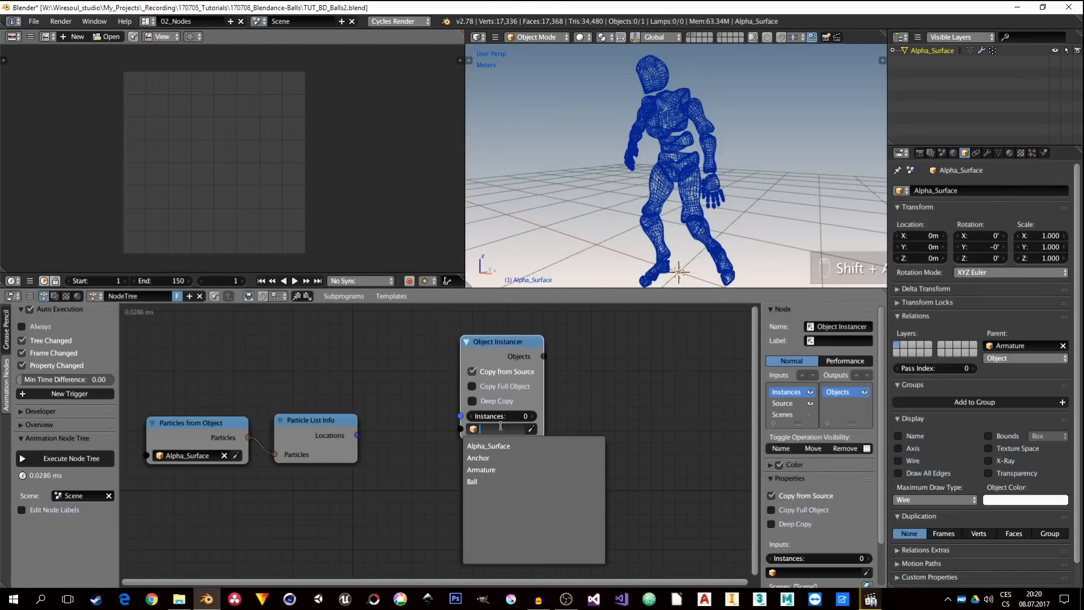
{"action": "left_click", "coordinate": [495, 458]}
Step: Link Locations to the Object Instancer's Instances through a Get List Length node and place that node above Particle List Info
{"action": "left_click_drag", "start_coordinate": [357, 435], "coordinate": [385, 366]}
{"action": "left_click_drag", "start_coordinate": [379, 421], "coordinate": [354, 442]}
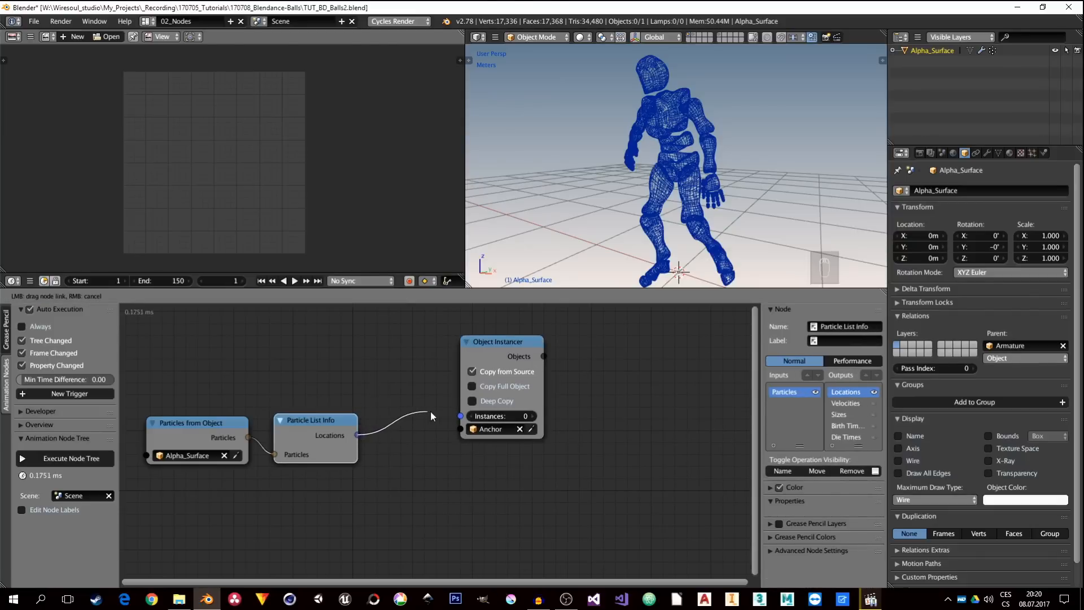
{"action": "left_click_drag", "start_coordinate": [430, 412], "coordinate": [478, 419]}
{"action": "left_click_drag", "start_coordinate": [388, 388], "coordinate": [398, 344]}
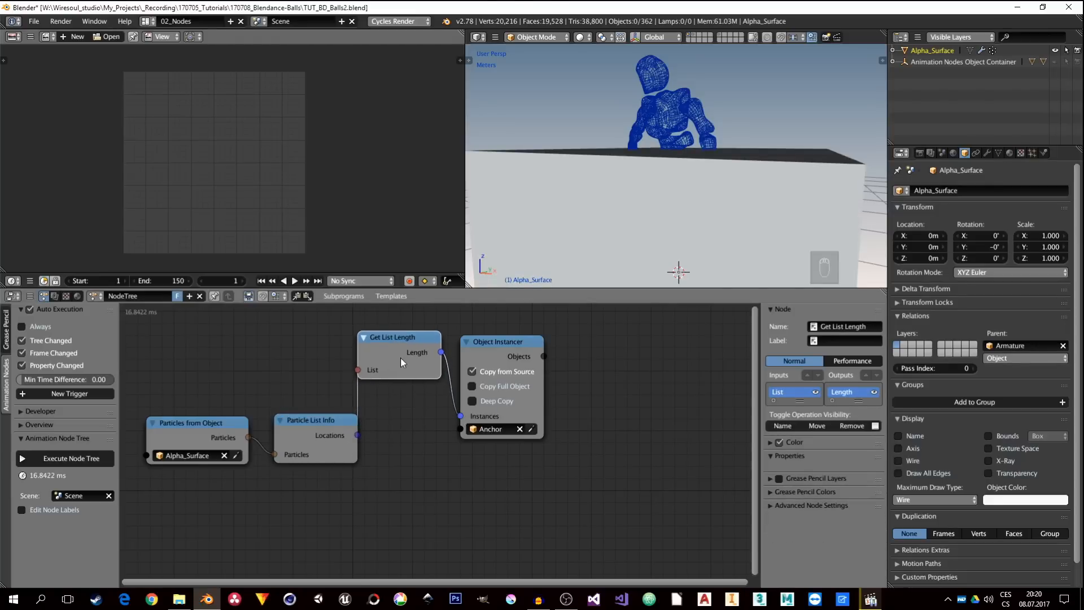
{"action": "mouse_move", "coordinate": [305, 421]}
{"action": "left_mouse_down"}
{"action": "mouse_move", "coordinate": [274, 416]}
{"action": "mouse_move", "coordinate": [294, 422]}
{"action": "left_mouse_up"}
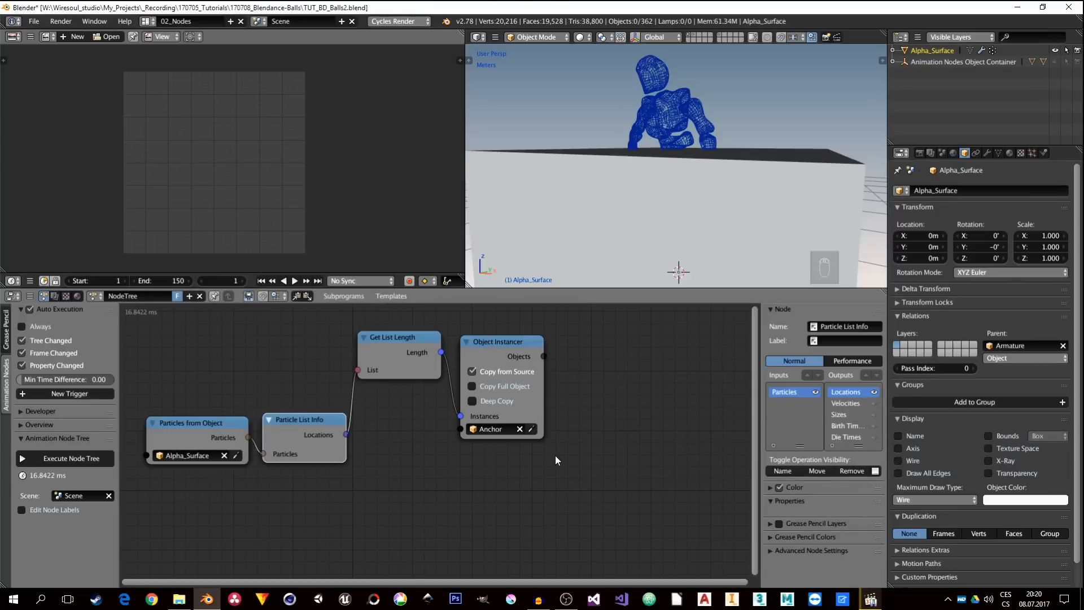
{"action": "middle_click_drag", "start_coordinate": [559, 446], "coordinate": [500, 434]}
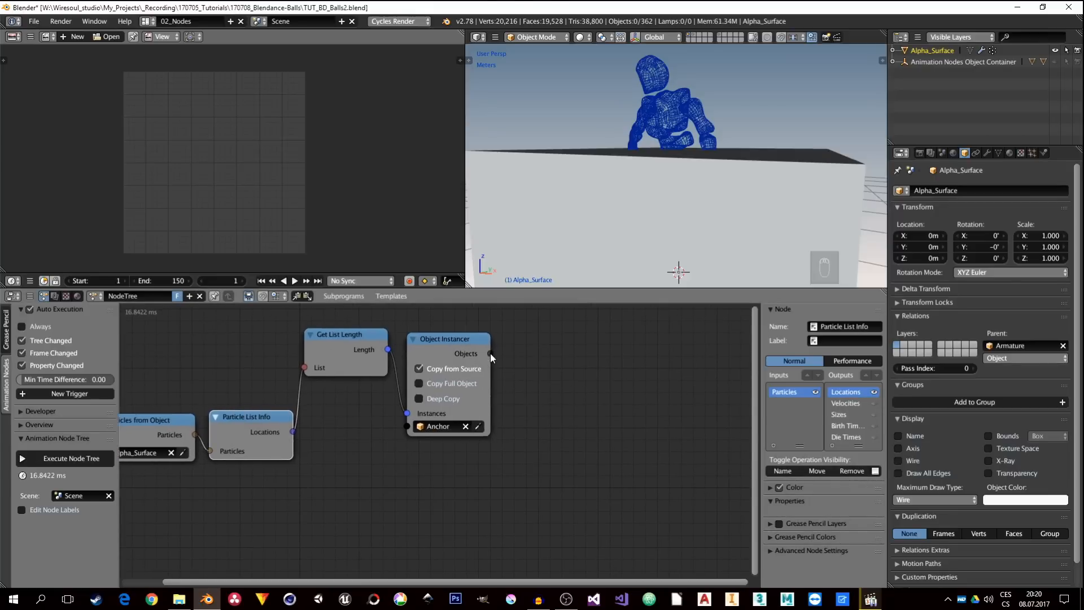
{"action": "left_click_drag", "start_coordinate": [490, 353], "coordinate": [591, 401]}
{"action": "left_click_drag", "start_coordinate": [296, 430], "coordinate": [601, 419]}
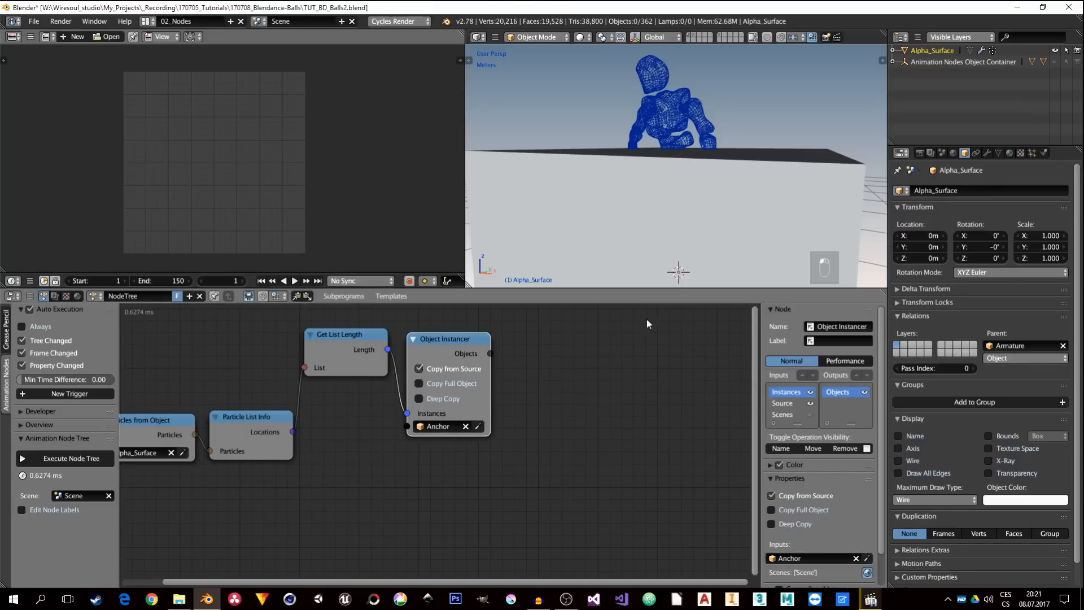
Step: Add a Frame layout node beneath the Get List Length node
{"action": "middle_click_drag", "start_coordinate": [403, 512], "coordinate": [518, 501]}
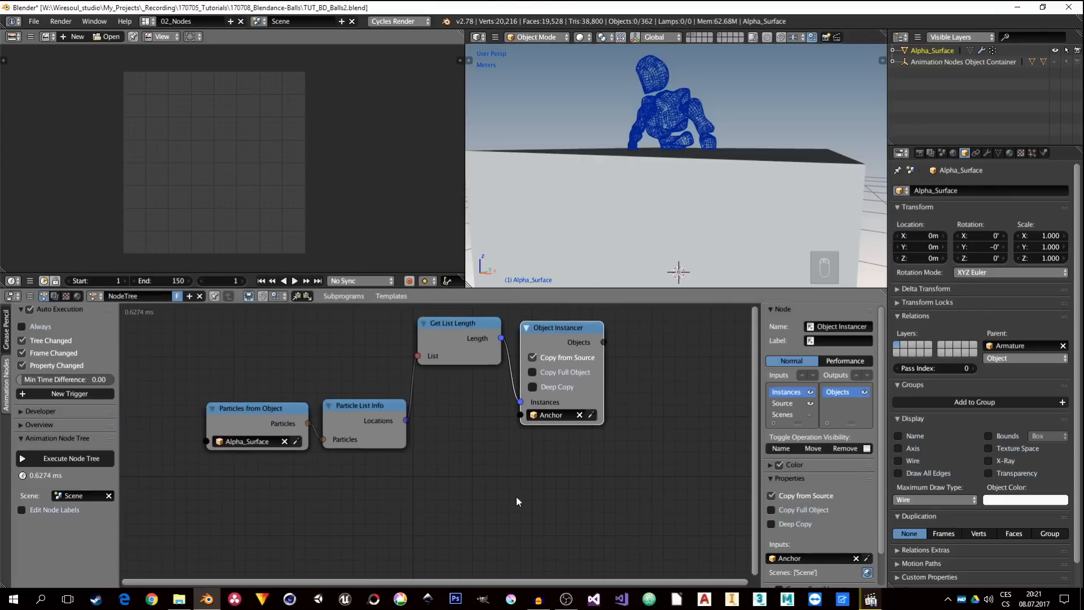
{"action": "key", "text": "shift+a"}
{"action": "mouse_move", "coordinate": [425, 574]}
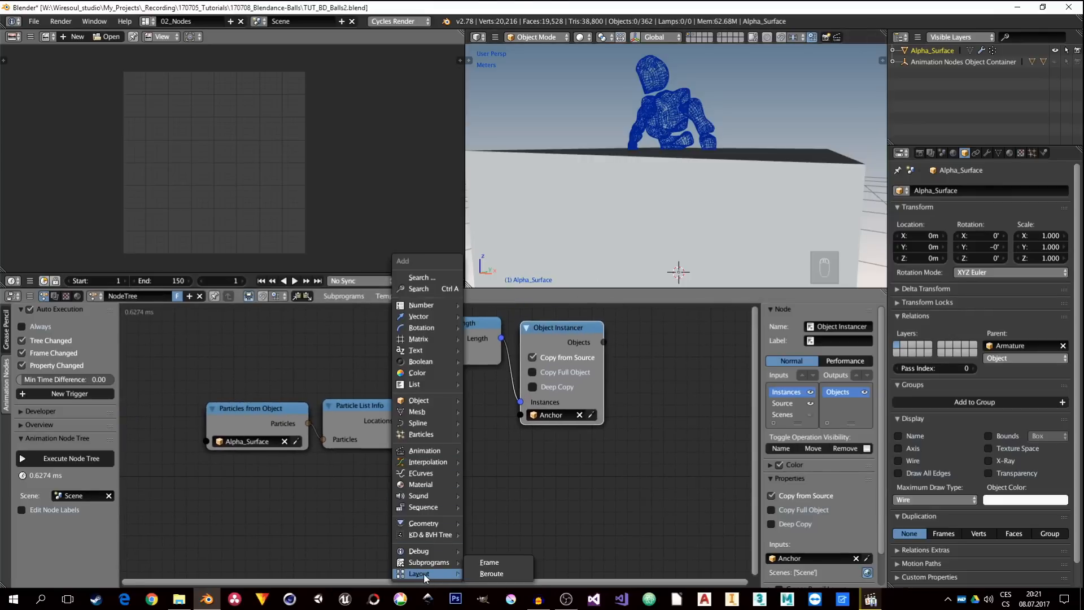
{"action": "left_click", "coordinate": [496, 562]}
{"action": "left_click", "coordinate": [432, 403]}
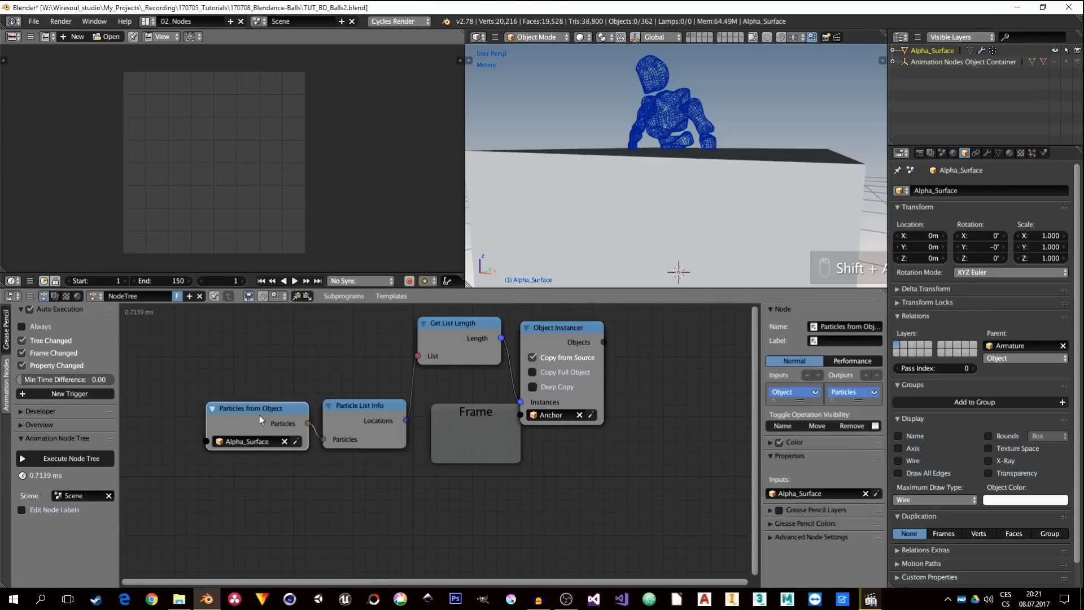
Step: Enclose the four particle and instancer nodes in the frame and reposition the framed group
{"action": "left_click", "coordinate": [362, 406]}
{"action": "left_click", "coordinate": [437, 327], "text": "shift"}
{"action": "left_click", "coordinate": [550, 327], "text": "shift"}
{"action": "key", "text": "g"}
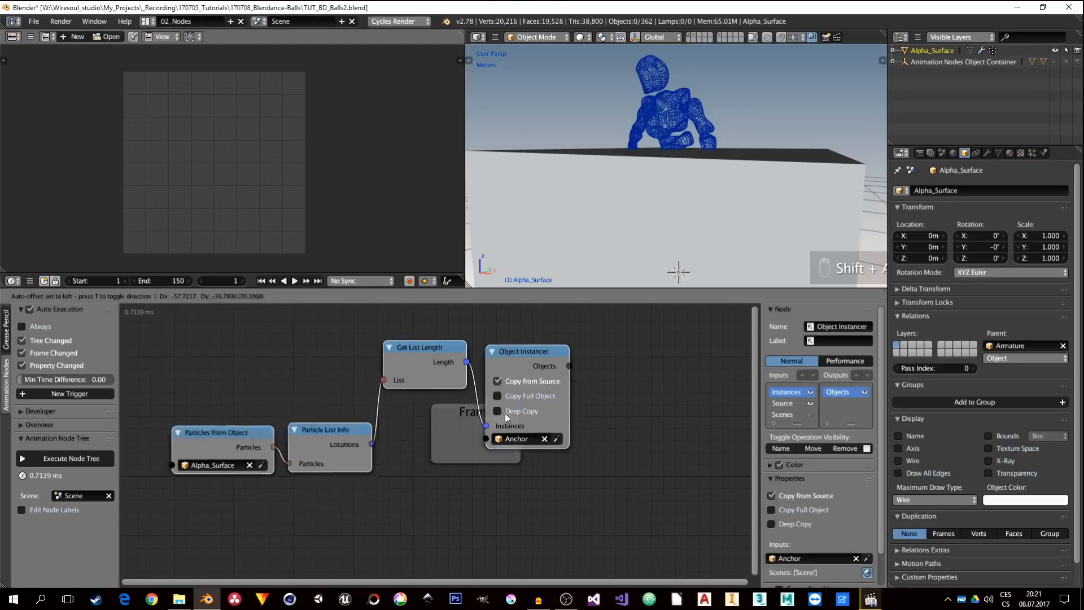
{"action": "left_click", "coordinate": [497, 446]}
{"action": "left_click", "coordinate": [409, 398]}
{"action": "key", "text": "g"}
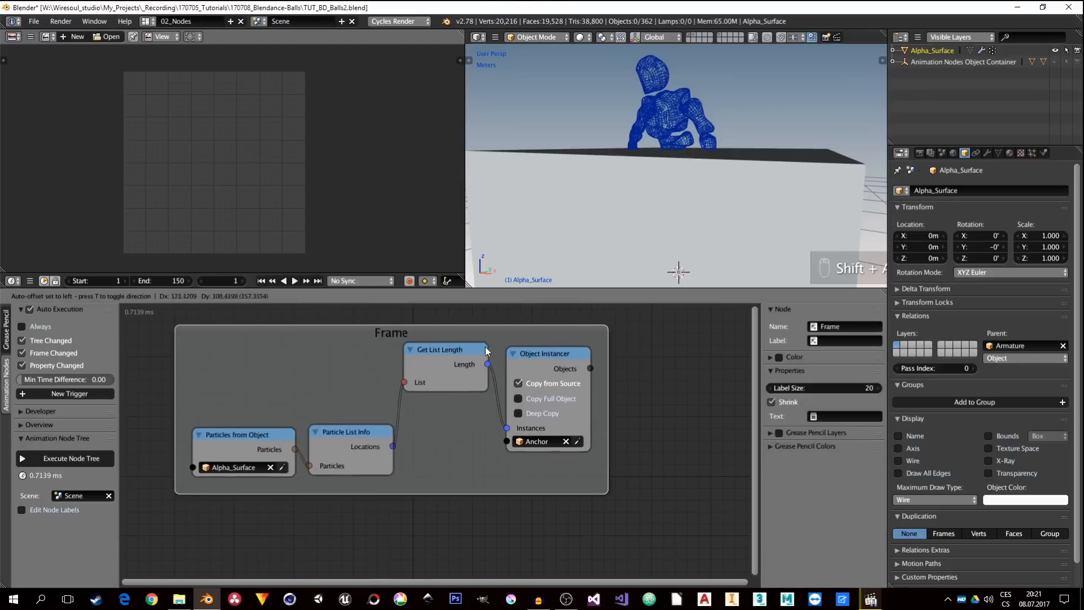
{"action": "left_click", "coordinate": [503, 364]}
Step: Add a Loop subprogram in the empty area below the frame and name it Placer
{"action": "middle_click_drag", "start_coordinate": [483, 436], "coordinate": [504, 430]}
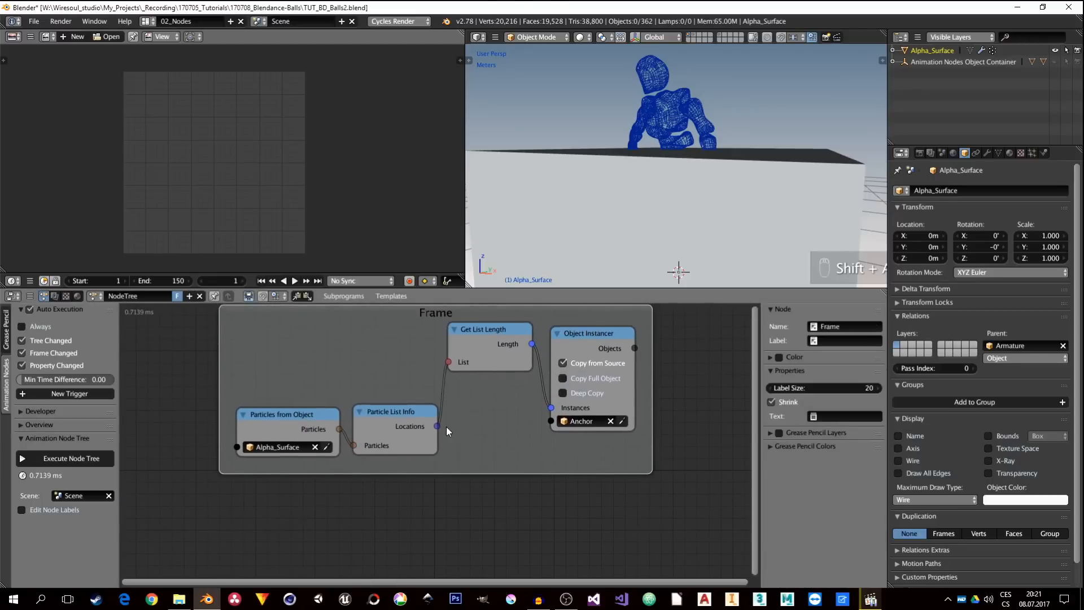
{"action": "middle_click_drag", "start_coordinate": [457, 523], "coordinate": [436, 367]}
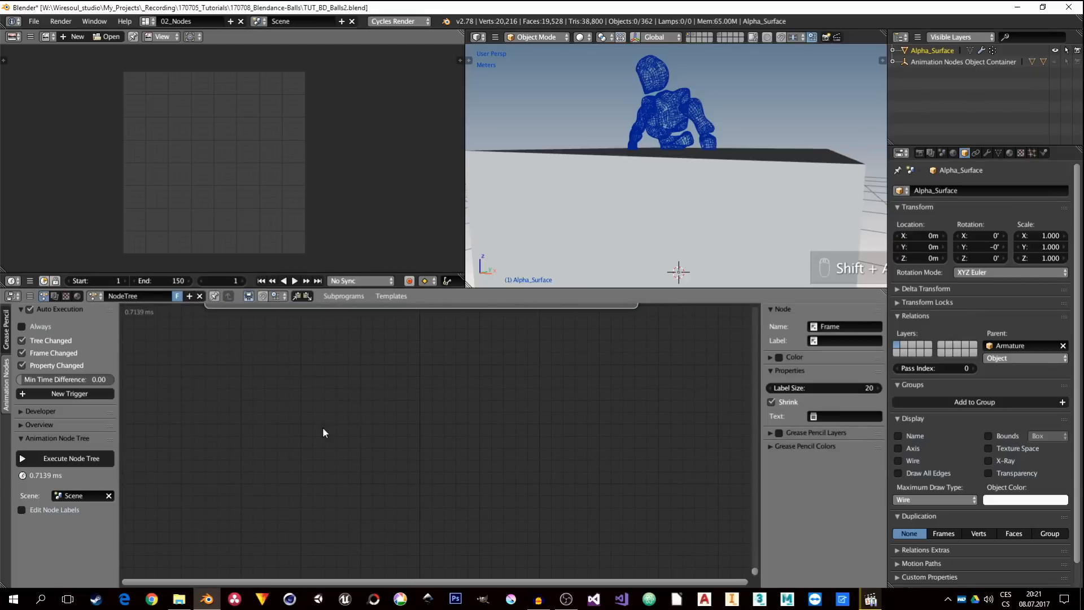
{"action": "key", "text": "shift+a"}
{"action": "mouse_move", "coordinate": [317, 416]}
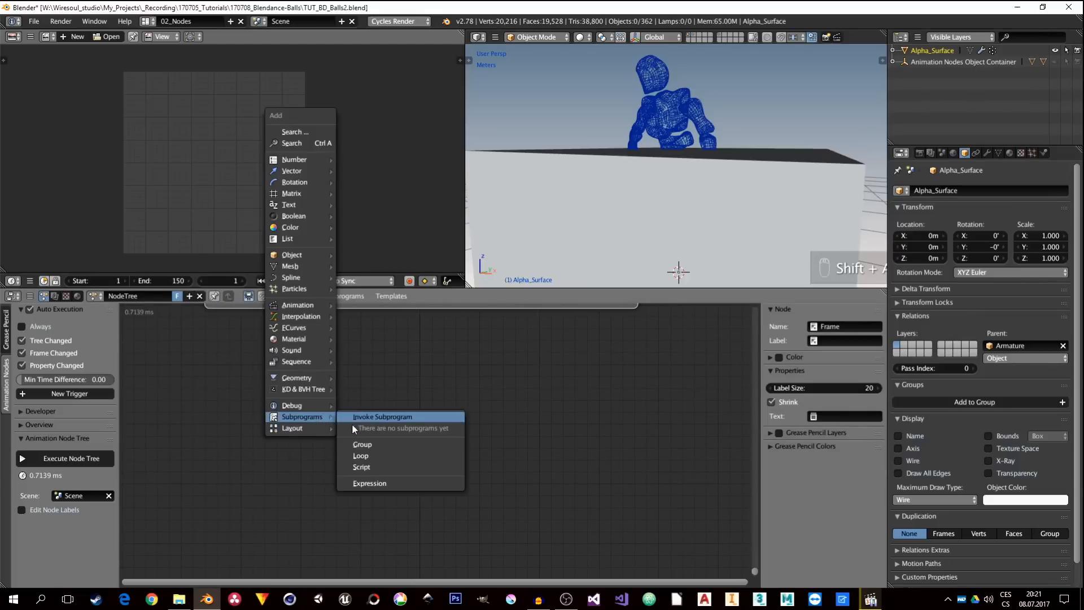
{"action": "left_click", "coordinate": [385, 455]}
{"action": "left_click", "coordinate": [388, 456]}
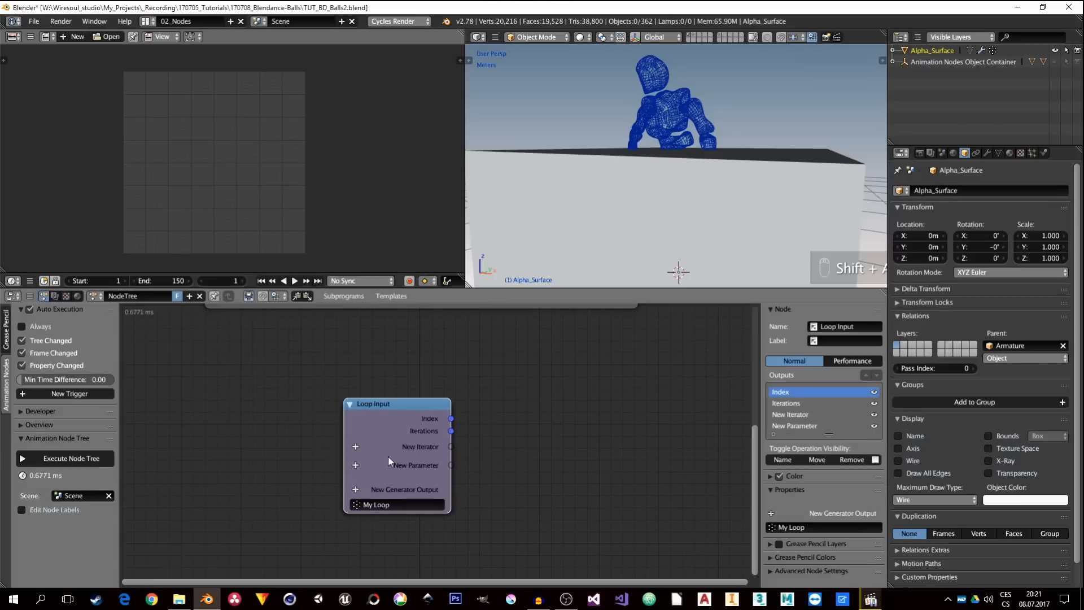
{"action": "left_click", "coordinate": [408, 505]}
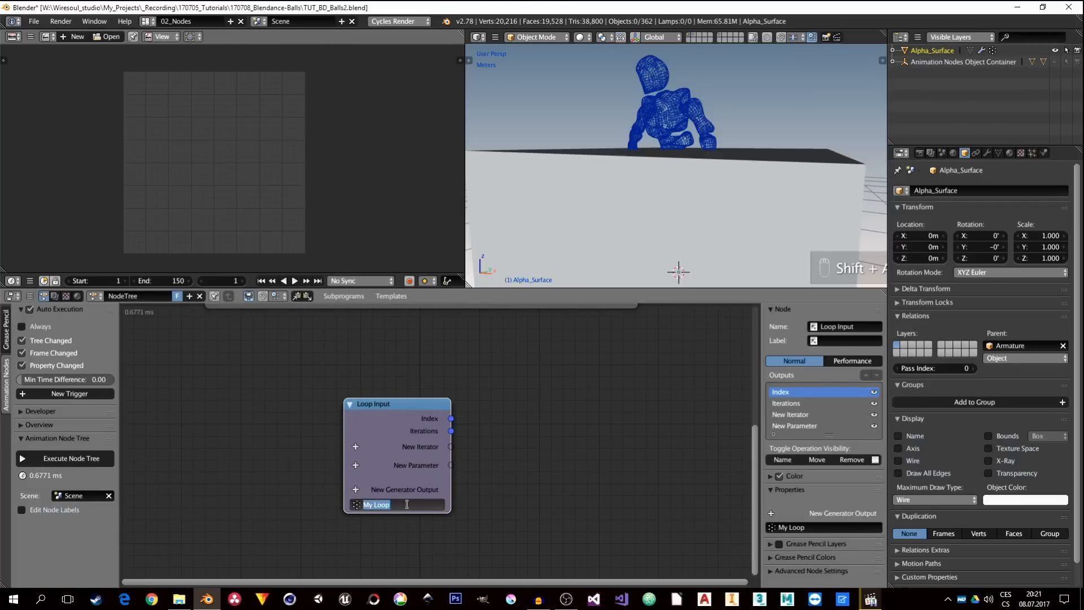
{"action": "type", "text": "Placer"}
{"action": "key", "text": "Return"}
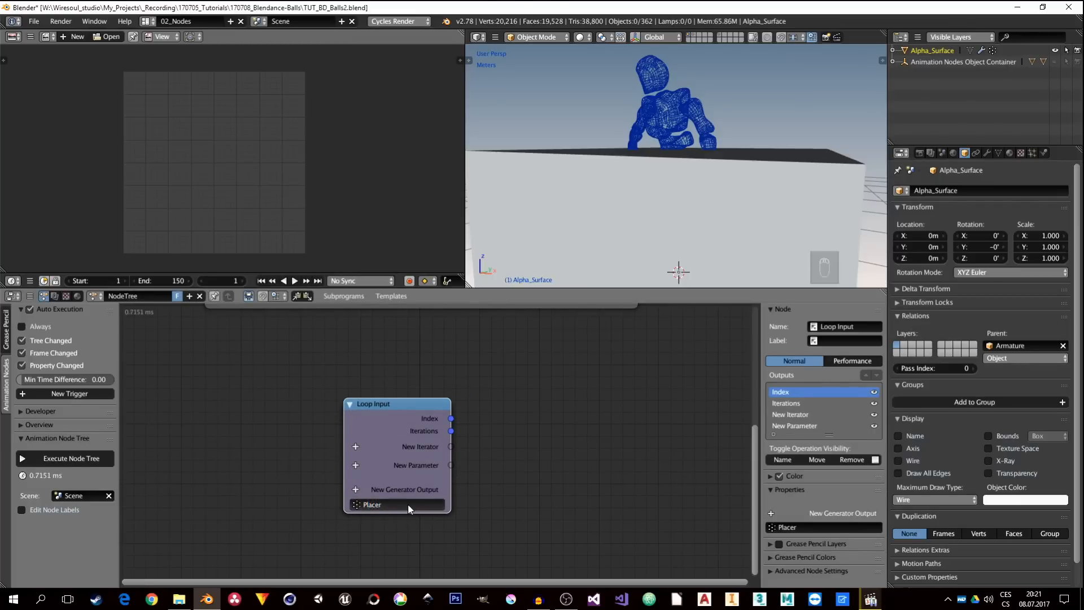
Step: Add an Object List iterator and a Vector List iterator to the Placer loop input
{"action": "left_click", "coordinate": [355, 445]}
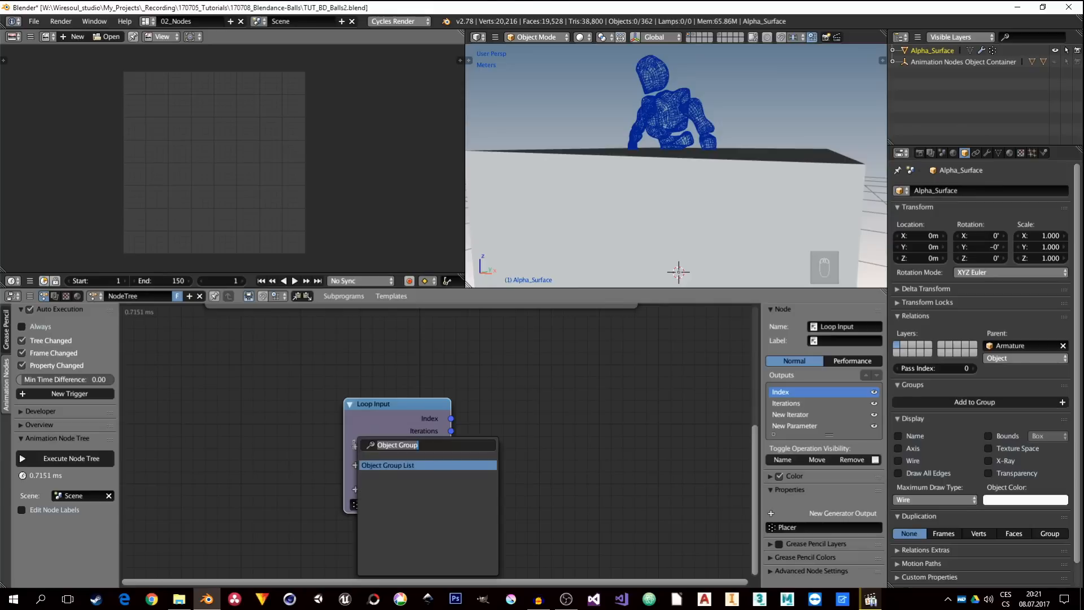
{"action": "type", "text": "obj"}
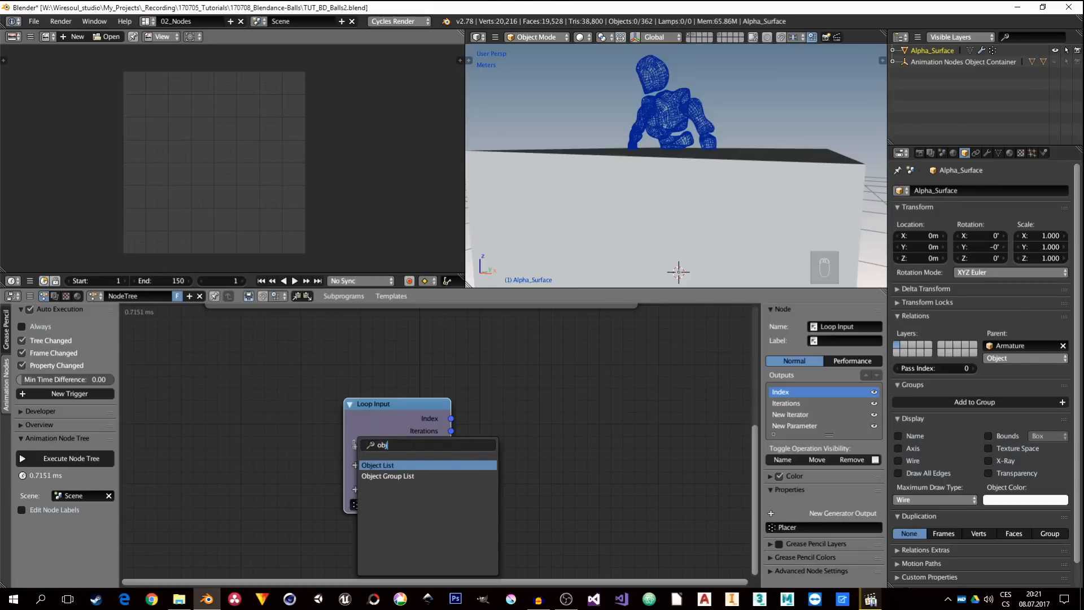
{"action": "left_click", "coordinate": [390, 467]}
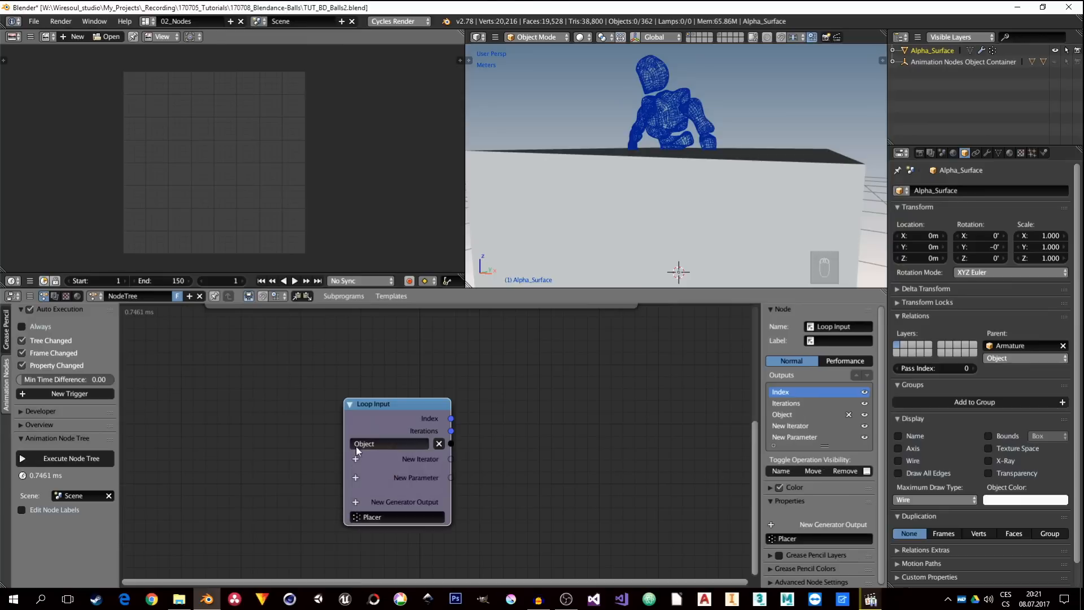
{"action": "left_click_drag", "start_coordinate": [452, 443], "coordinate": [511, 453]}
{"action": "left_click", "coordinate": [356, 459]}
{"action": "type", "text": "vect"}
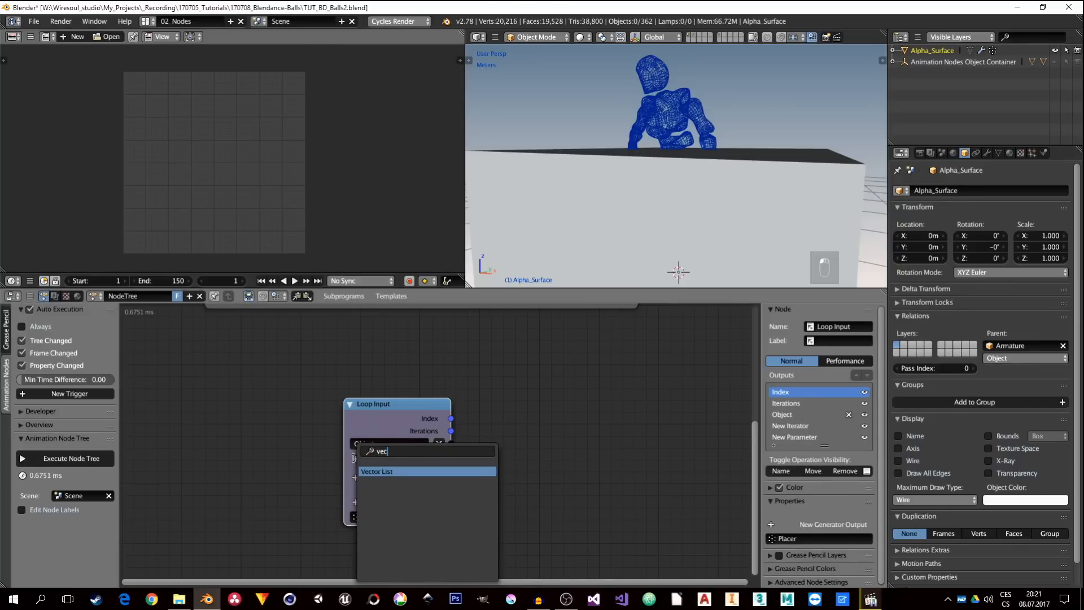
{"action": "left_click", "coordinate": [378, 472]}
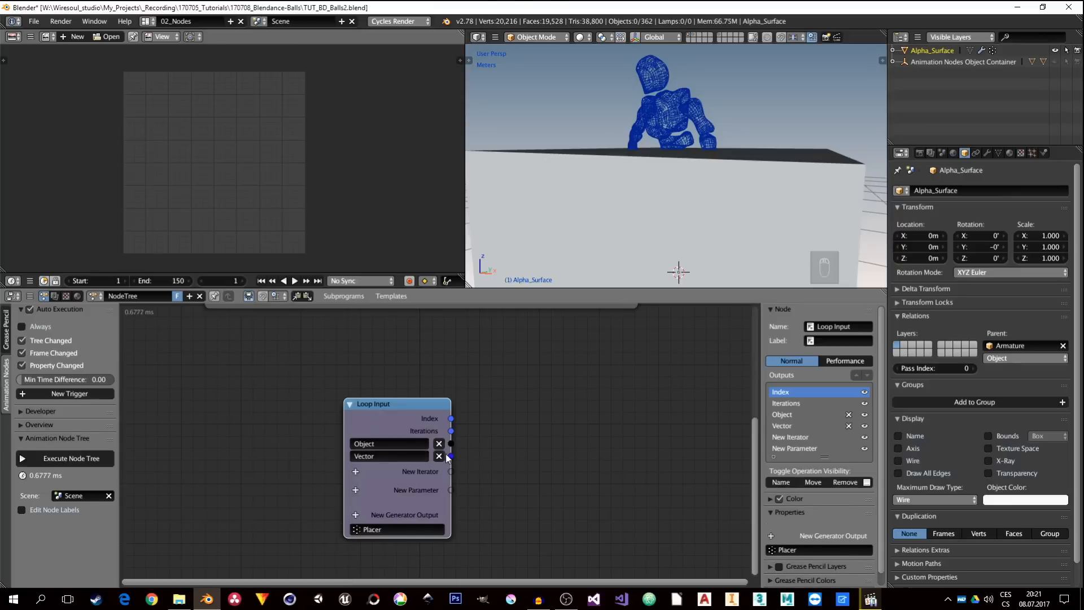
Step: Add an Object Transforms Output node beside the Placer loop input and enable its X, Y and Z location
{"action": "scroll", "coordinate": [466, 440], "scroll_direction": "right", "scroll_amount": 5, "text": "ctrl"}
{"action": "key", "text": "shift+a"}
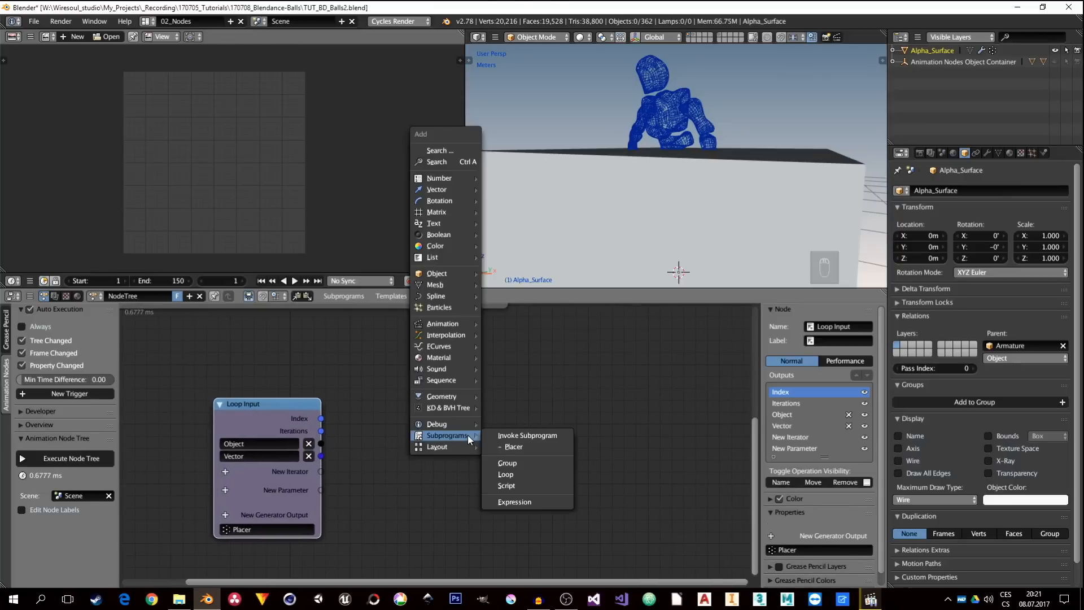
{"action": "mouse_move", "coordinate": [472, 285]}
{"action": "mouse_move", "coordinate": [443, 273]}
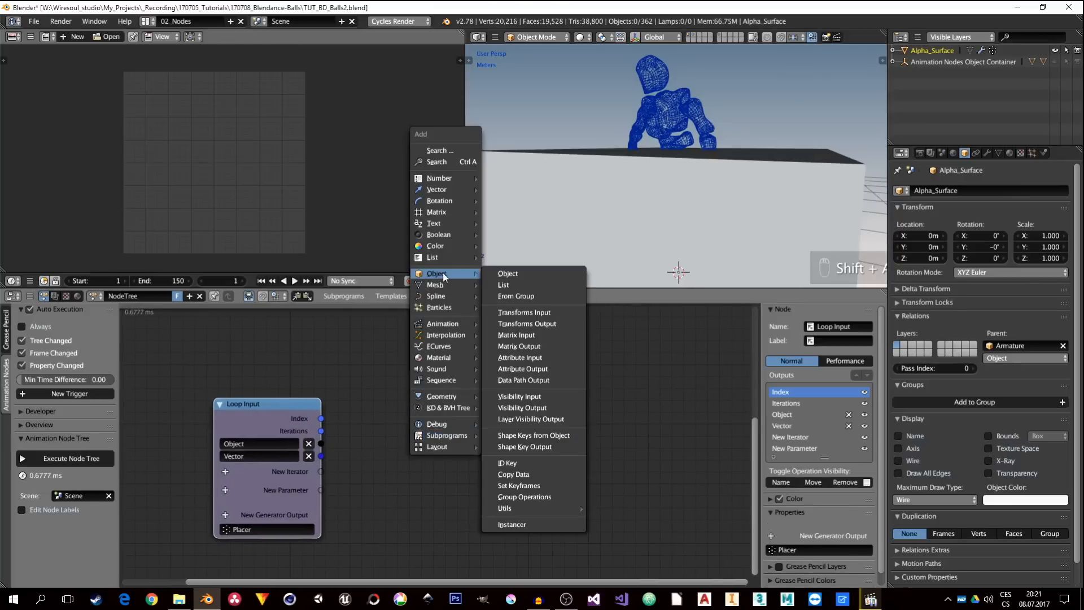
{"action": "left_click", "coordinate": [533, 323]}
{"action": "left_click", "coordinate": [407, 412]}
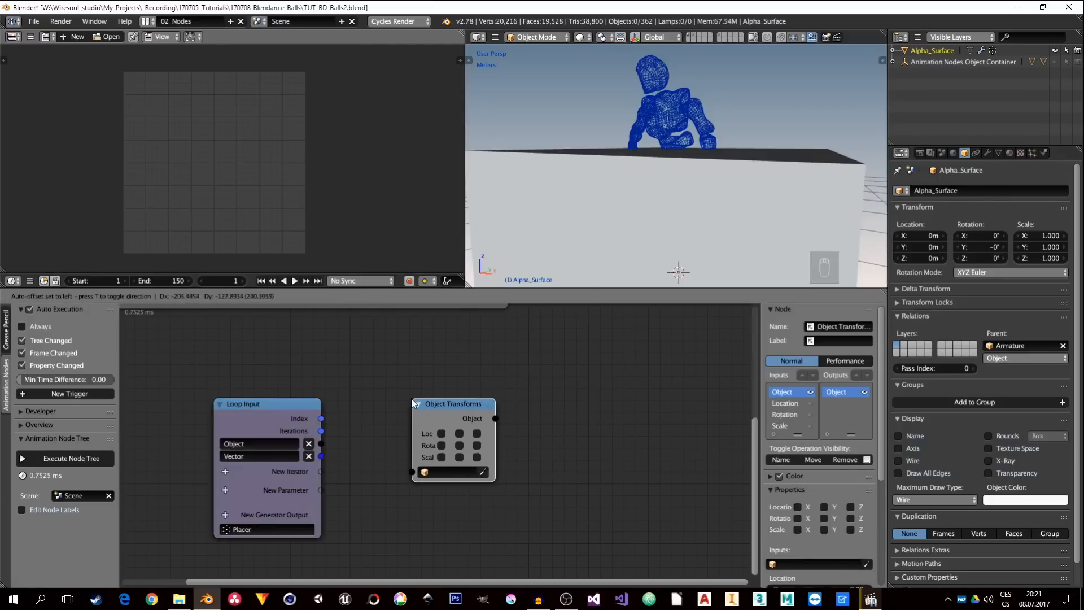
{"action": "left_click", "coordinate": [441, 434]}
{"action": "left_click", "coordinate": [458, 434]}
{"action": "left_click", "coordinate": [476, 433]}
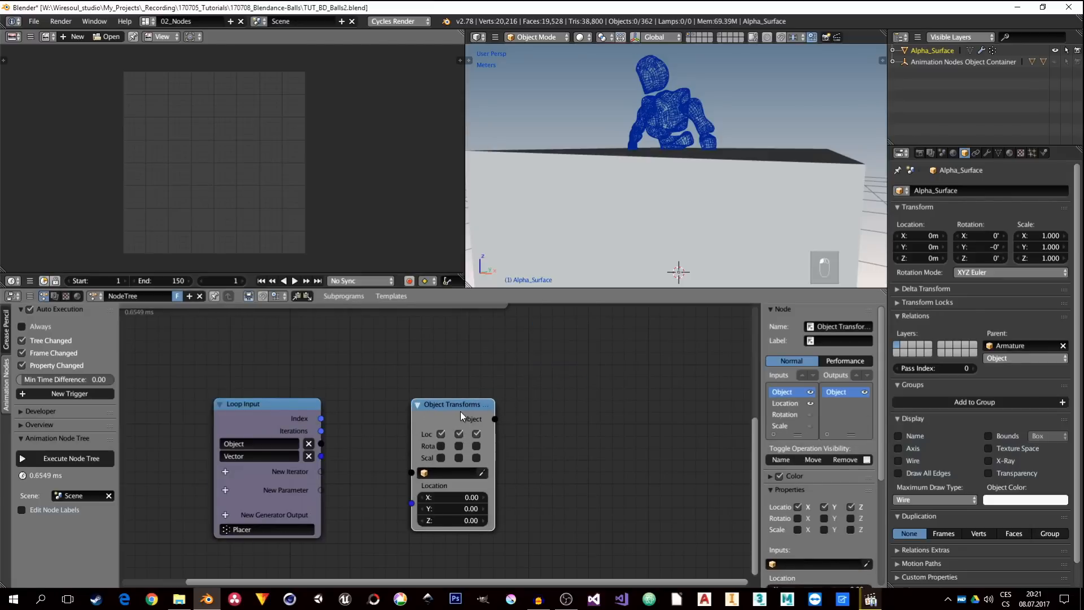
Step: Connect the loop input's Object and Vector outputs to the Object and Location inputs of the transforms node
{"action": "left_click_drag", "start_coordinate": [460, 411], "coordinate": [492, 398]}
{"action": "left_click_drag", "start_coordinate": [321, 444], "coordinate": [449, 476]}
{"action": "mouse_move", "coordinate": [468, 397]}
{"action": "left_mouse_down"}
{"action": "mouse_move", "coordinate": [449, 403]}
{"action": "mouse_move", "coordinate": [456, 411]}
{"action": "left_mouse_up"}
Step: Add an Invoke Subprogram node for Placer inside the frame, beside the Object Instancer node
{"action": "middle_click_drag", "start_coordinate": [469, 358], "coordinate": [501, 552]}
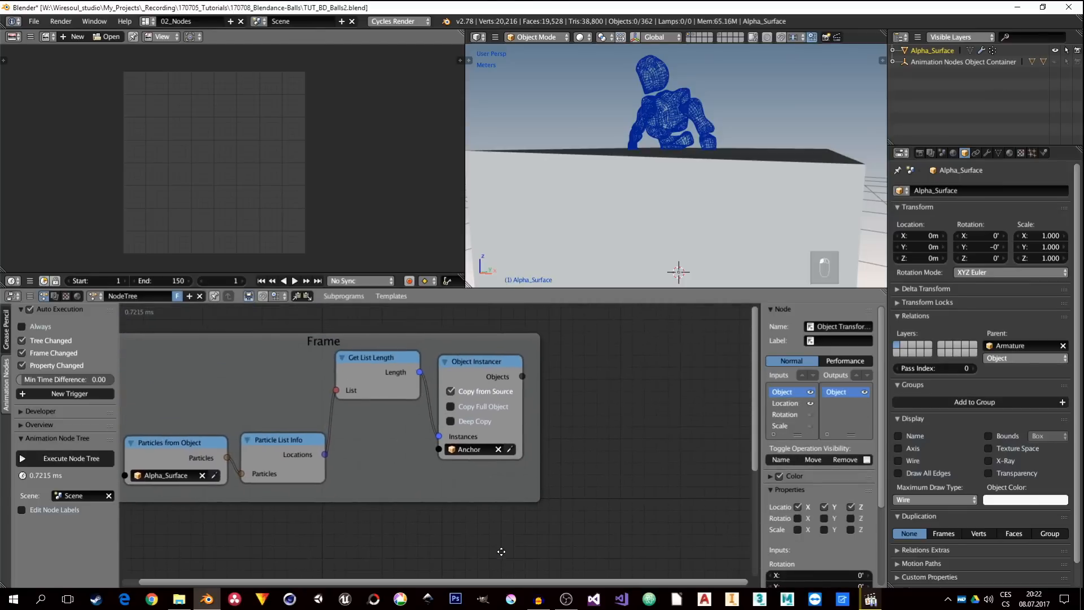
{"action": "middle_click_drag", "start_coordinate": [412, 412], "coordinate": [442, 225]}
{"action": "middle_click_drag", "start_coordinate": [484, 378], "coordinate": [517, 482]}
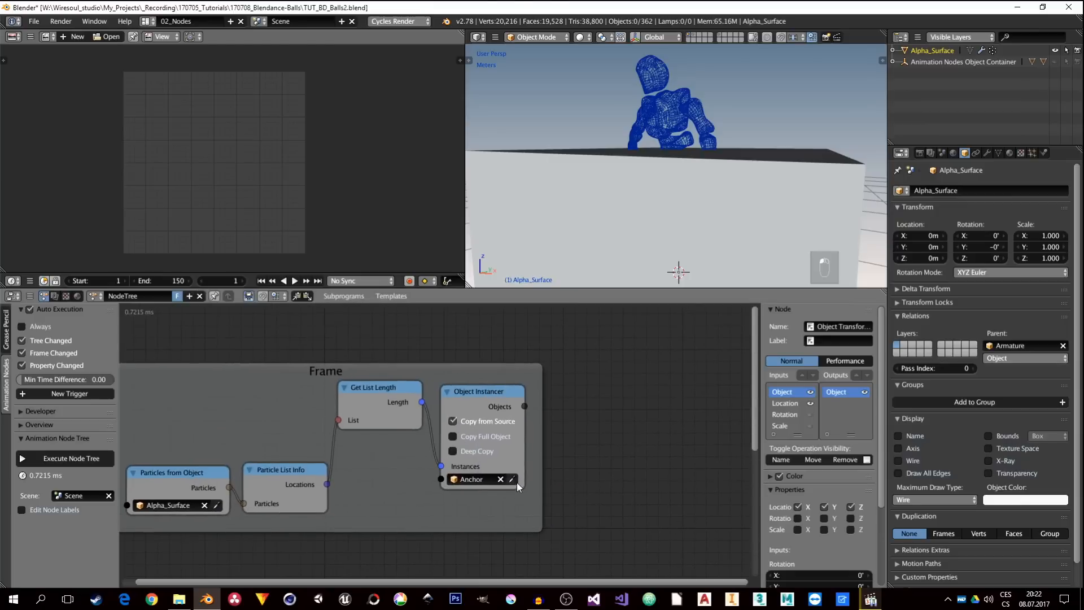
{"action": "key", "text": "shift+a"}
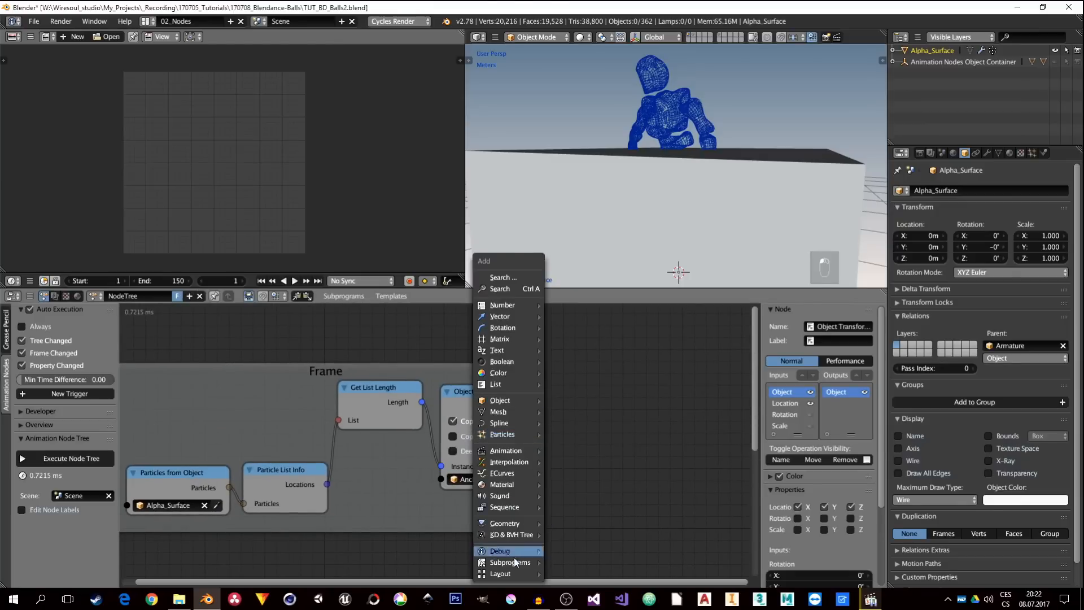
{"action": "mouse_move", "coordinate": [514, 562]}
{"action": "left_click", "coordinate": [577, 507]}
{"action": "left_click", "coordinate": [531, 436]}
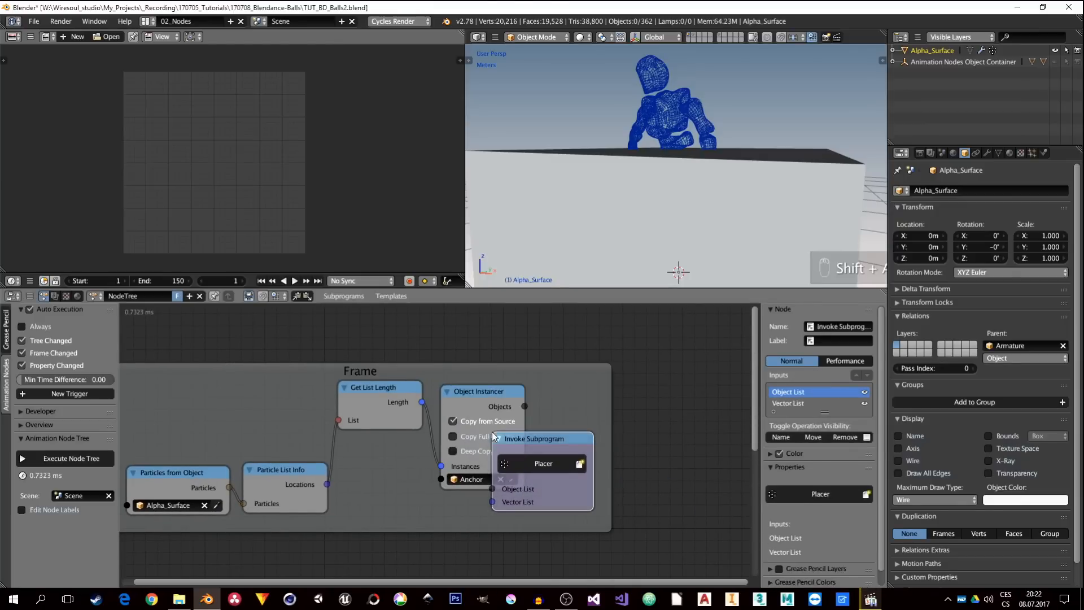
{"action": "key", "text": "g"}
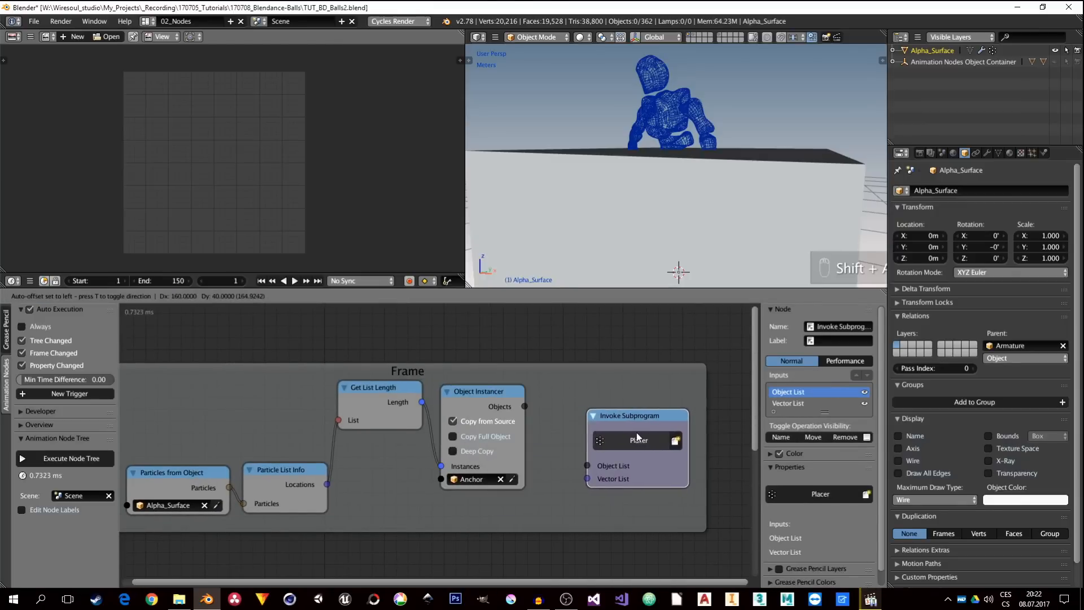
{"action": "left_click", "coordinate": [646, 392]}
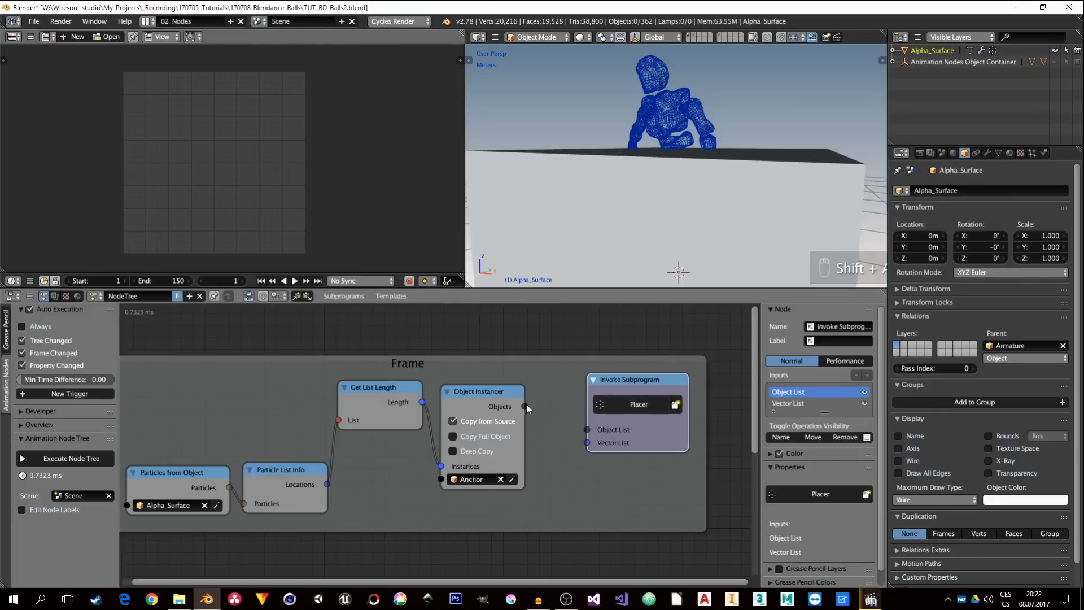
Step: Feed the instancer's Objects into the Placer node's Object List and the particle Locations into its Vector List
{"action": "left_click_drag", "start_coordinate": [525, 406], "coordinate": [587, 429]}
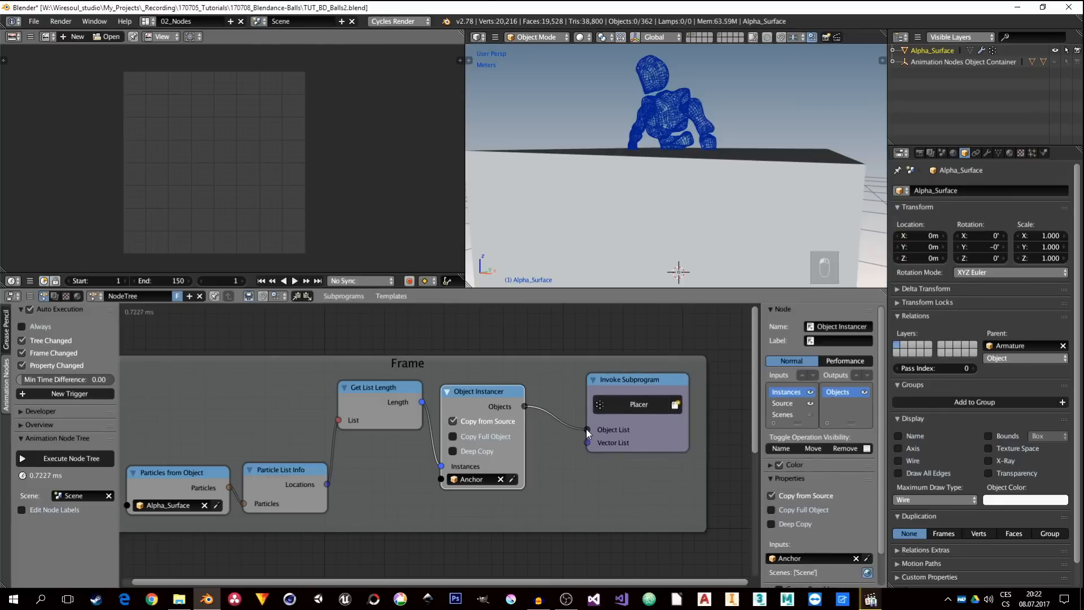
{"action": "left_click_drag", "start_coordinate": [327, 485], "coordinate": [588, 443]}
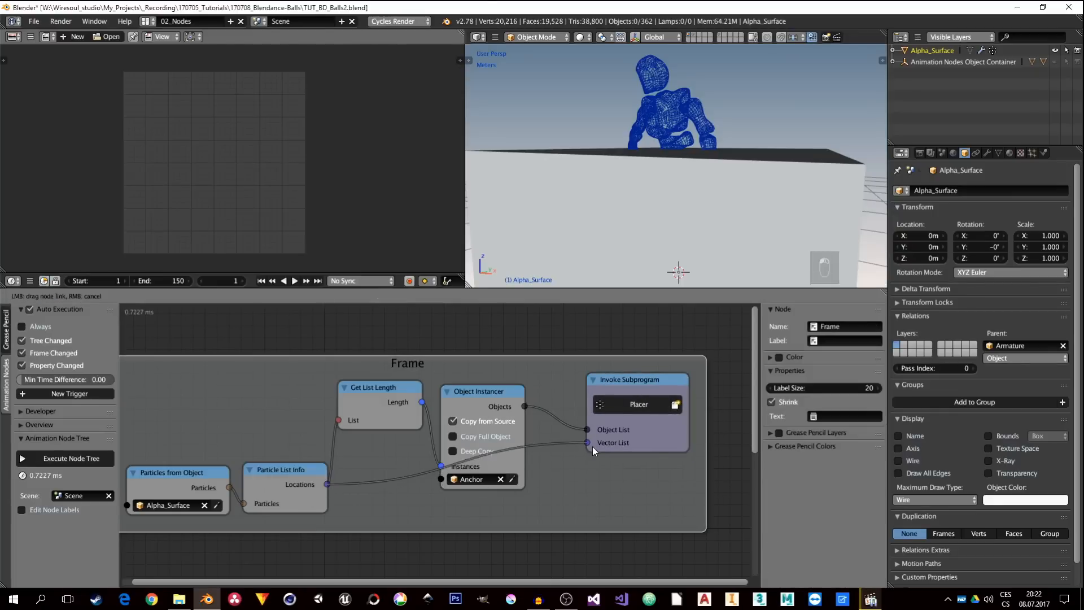
{"action": "scroll", "coordinate": [653, 123], "scroll_direction": "down", "scroll_amount": 5}
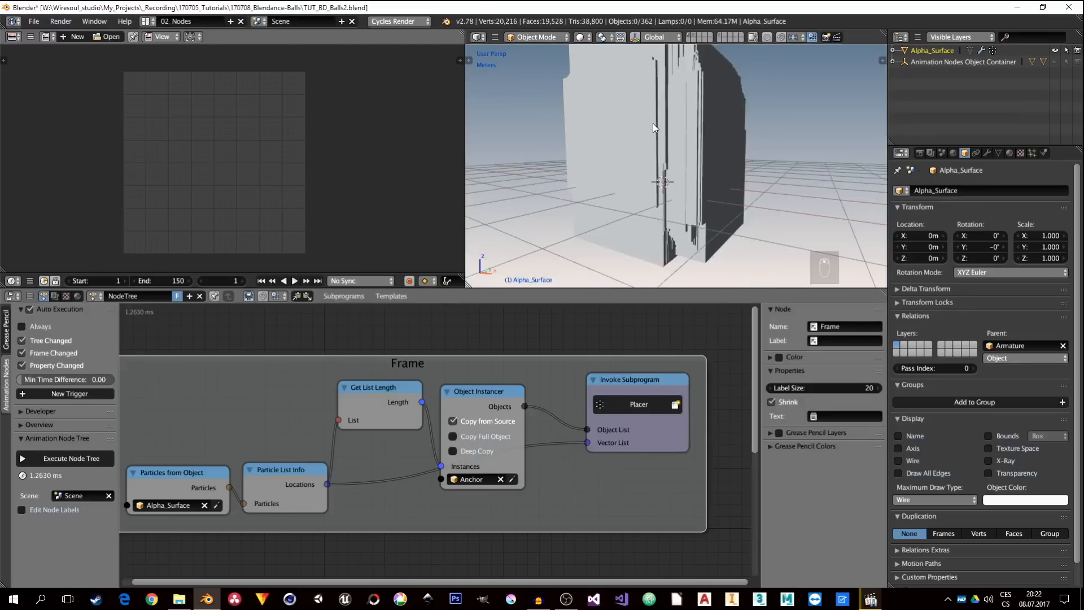
{"action": "middle_click_drag", "start_coordinate": [653, 123], "coordinate": [668, 157]}
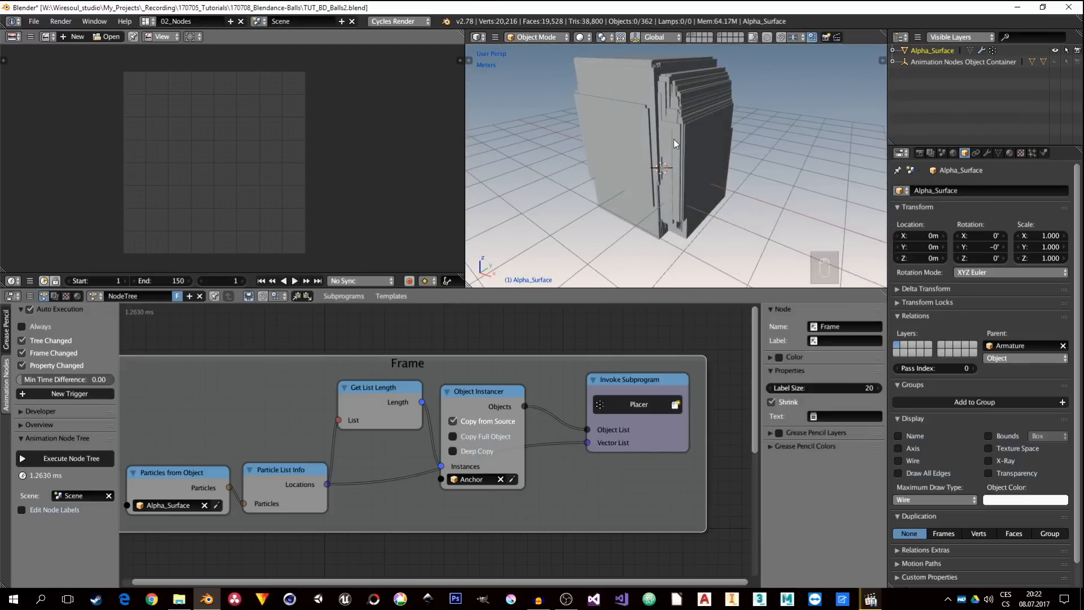
Step: Move the Object Transforms Output node away from the loop input and enable its X, Y and Z scale
{"action": "middle_click_drag", "start_coordinate": [512, 510], "coordinate": [537, 367]}
{"action": "middle_click_drag", "start_coordinate": [504, 465], "coordinate": [505, 373]}
{"action": "left_click_drag", "start_coordinate": [513, 397], "coordinate": [558, 384]}
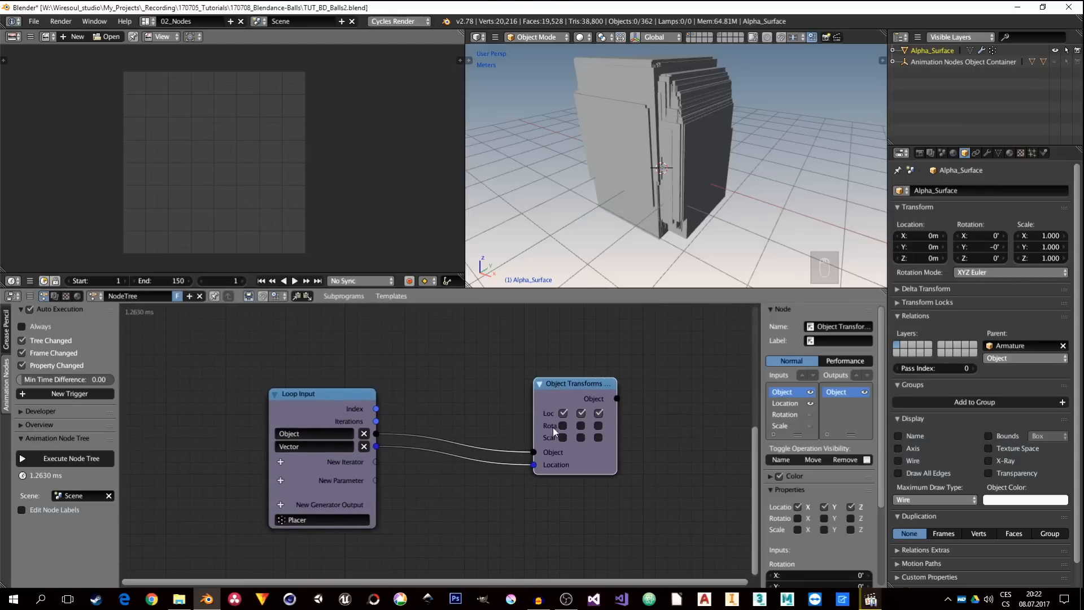
{"action": "left_click_drag", "start_coordinate": [564, 439], "coordinate": [608, 439]}
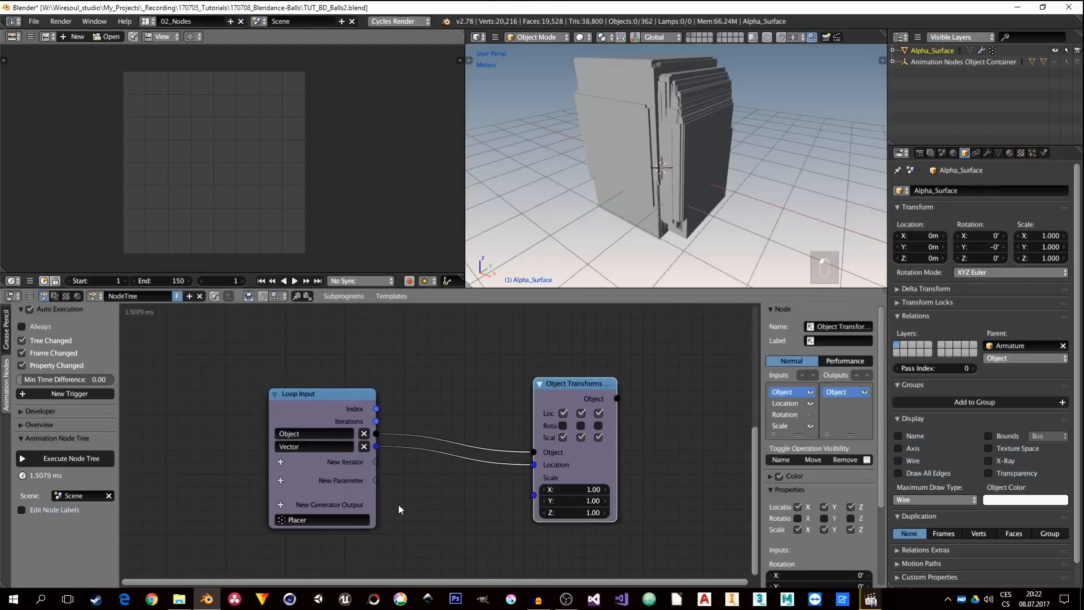
Step: Add a Float parameter to the Placer loop input and name it Scale
{"action": "left_click", "coordinate": [281, 482]}
{"action": "type", "text": "flo"}
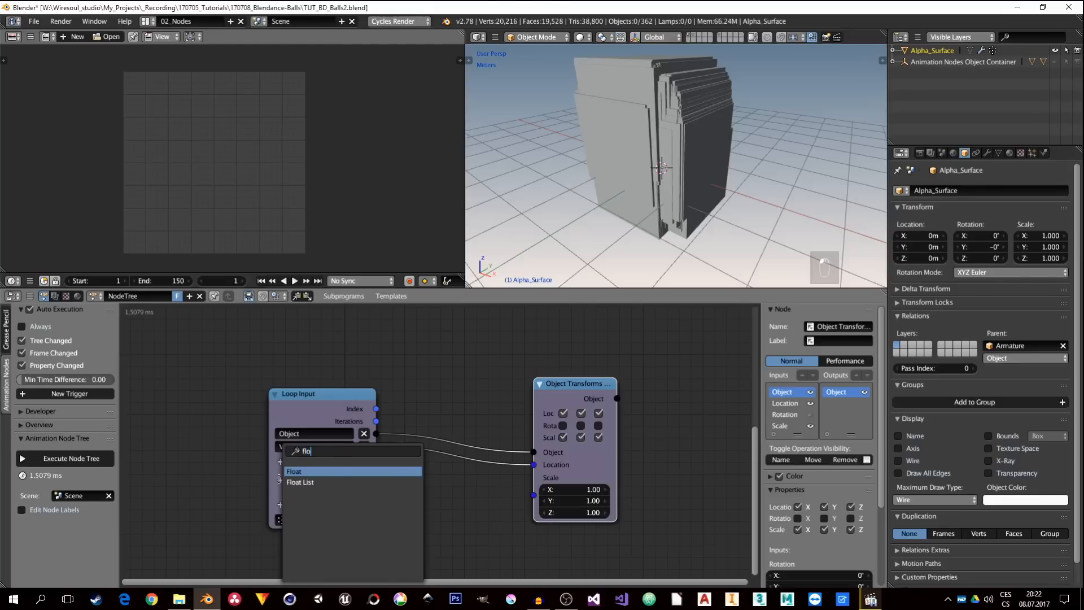
{"action": "left_click", "coordinate": [326, 473]}
{"action": "double_click", "coordinate": [302, 479]}
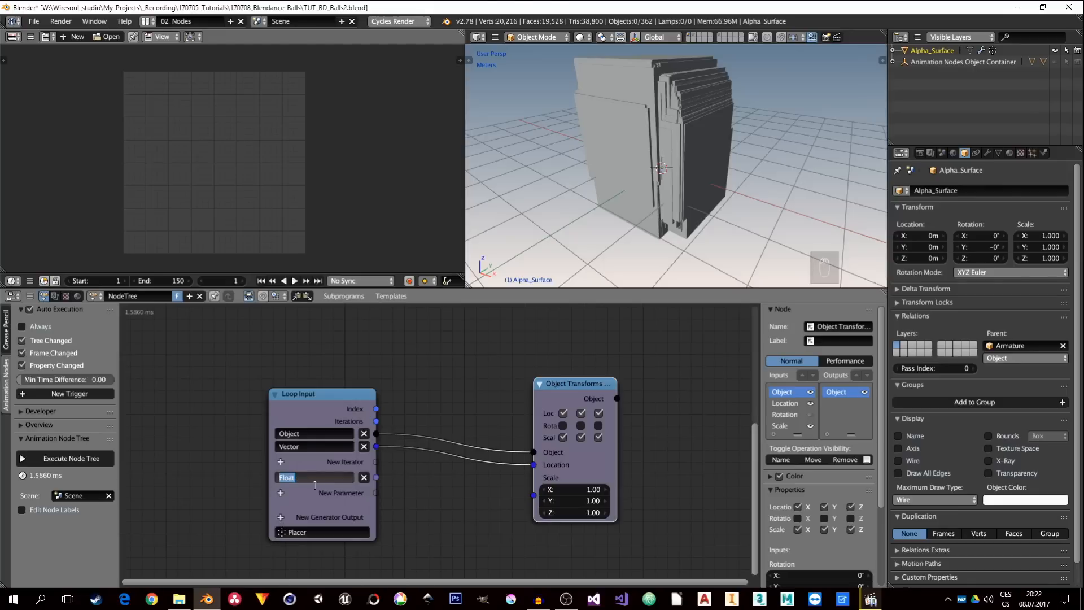
{"action": "type", "text": "Scale"}
{"action": "key", "text": "Return"}
Step: Connect the Scale parameter to the transforms node's Scale input and place the Vector from Value node below the links
{"action": "left_click_drag", "start_coordinate": [376, 478], "coordinate": [536, 498]}
{"action": "left_click", "coordinate": [434, 392]}
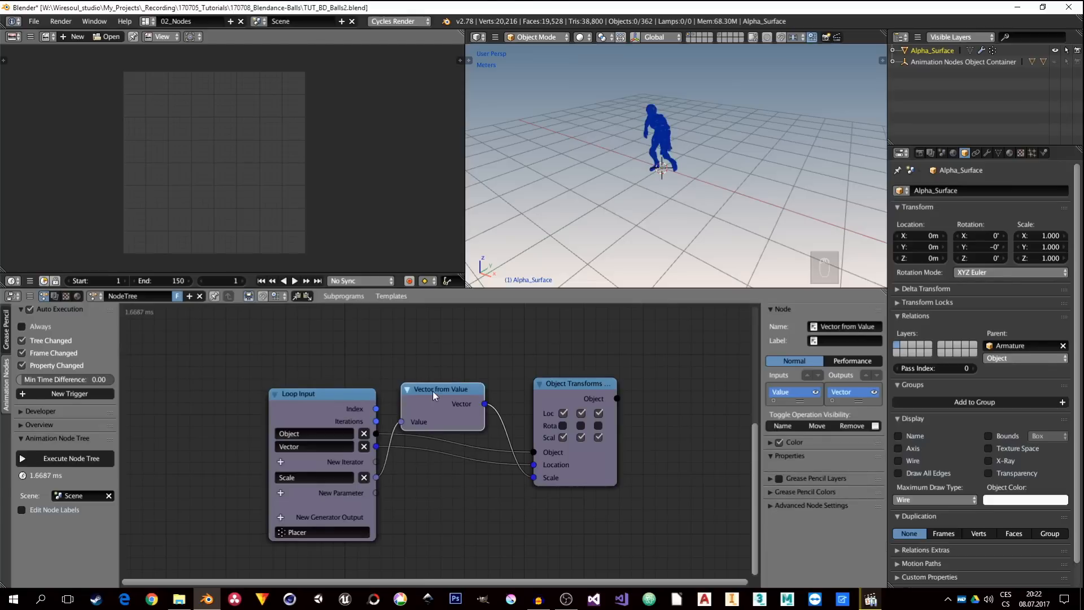
{"action": "left_click_drag", "start_coordinate": [432, 391], "coordinate": [470, 483]}
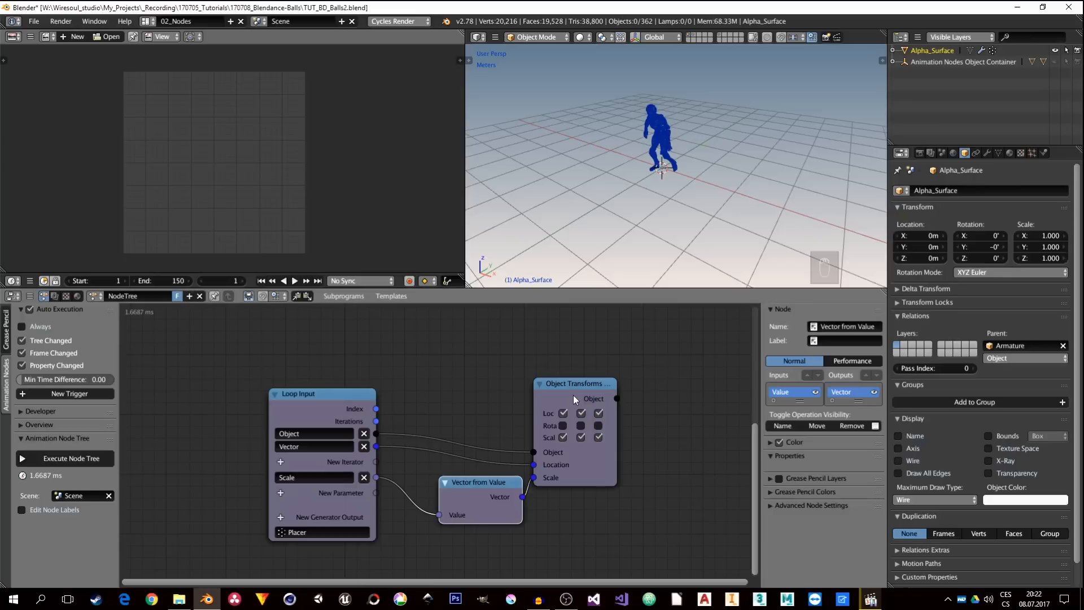
Step: Set the Scale of the Placer Invoke Subprogram node to 0.009 and check the instances on the figure
{"action": "middle_click_drag", "start_coordinate": [527, 359], "coordinate": [538, 498]}
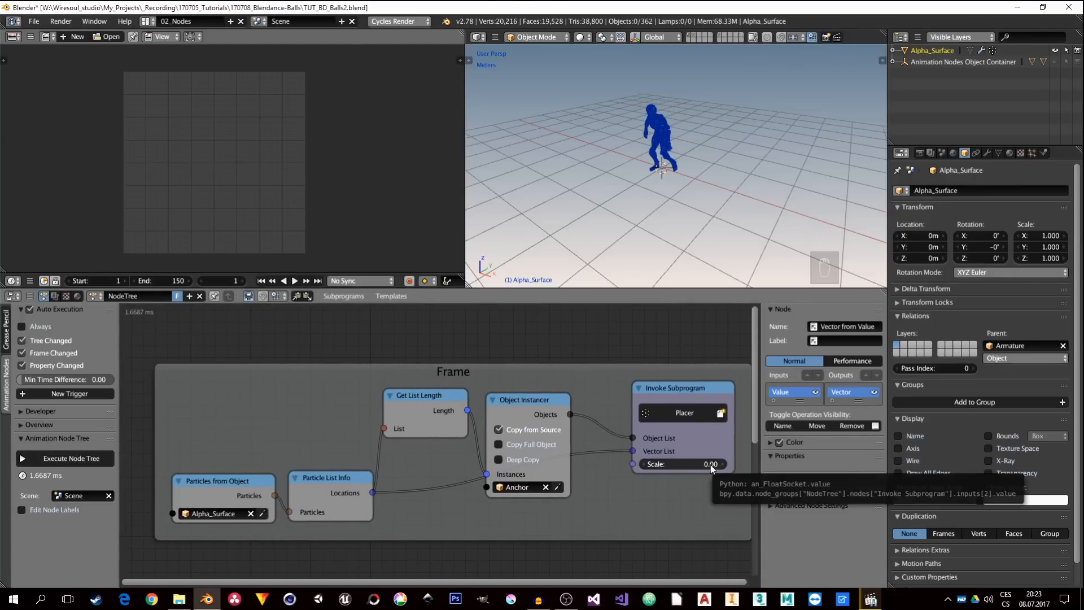
{"action": "scroll", "coordinate": [614, 127], "scroll_direction": "up", "scroll_amount": 5}
{"action": "middle_click_drag", "start_coordinate": [614, 127], "coordinate": [634, 196], "text": "shift"}
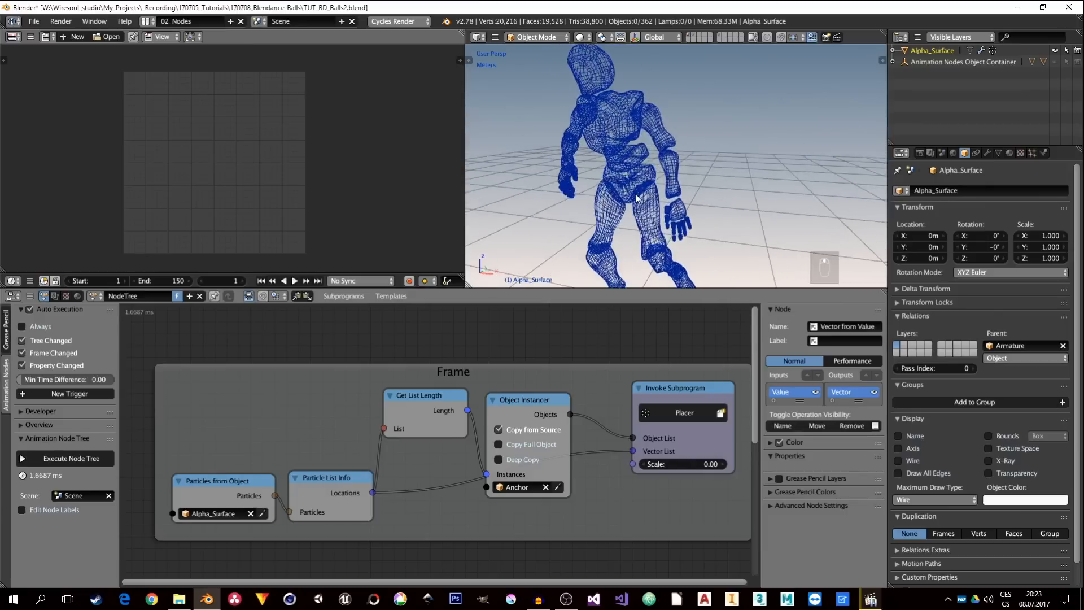
{"action": "scroll", "coordinate": [634, 195], "scroll_direction": "up", "scroll_amount": 2}
{"action": "mouse_move", "coordinate": [683, 463]}
{"action": "left_mouse_down"}
{"action": "mouse_move", "coordinate": [728, 463]}
{"action": "mouse_move", "coordinate": [689, 464]}
{"action": "left_mouse_up"}
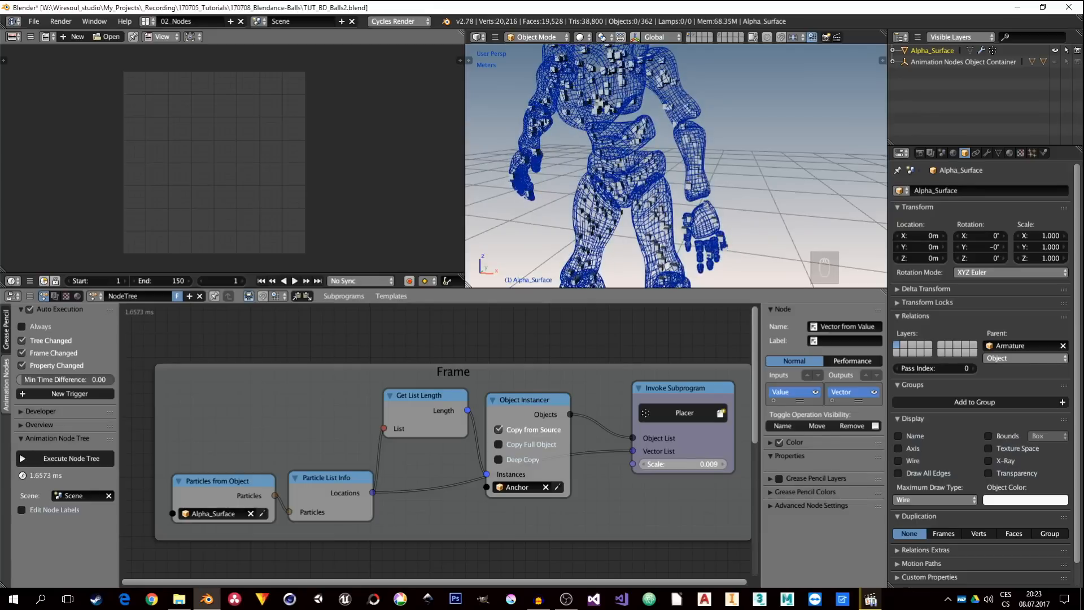
{"action": "middle_click_drag", "start_coordinate": [651, 160], "coordinate": [599, 176]}
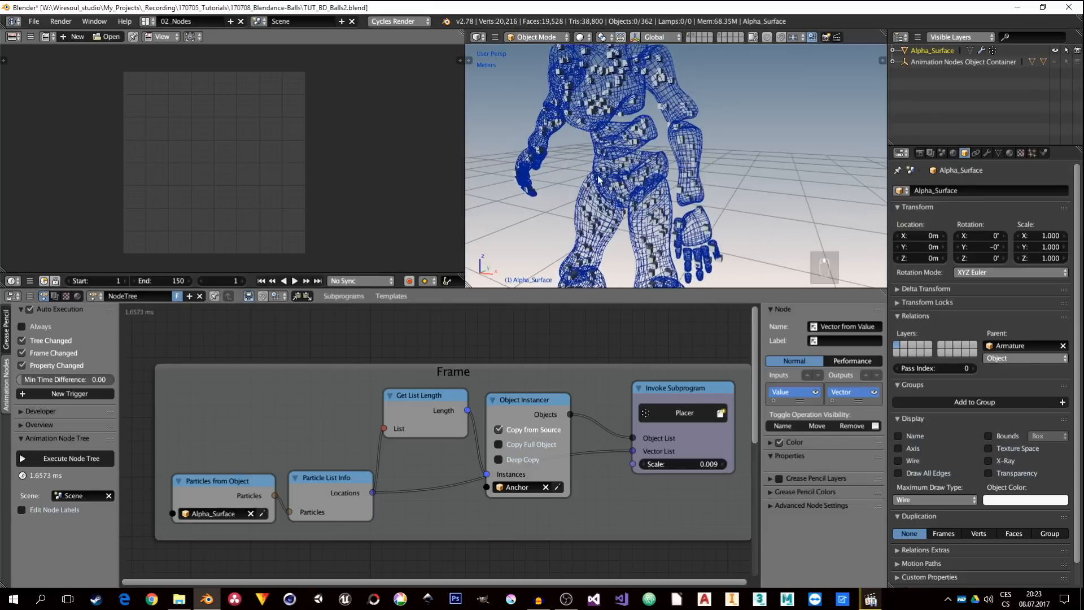
{"action": "scroll", "coordinate": [598, 180], "scroll_direction": "down", "scroll_amount": 5}
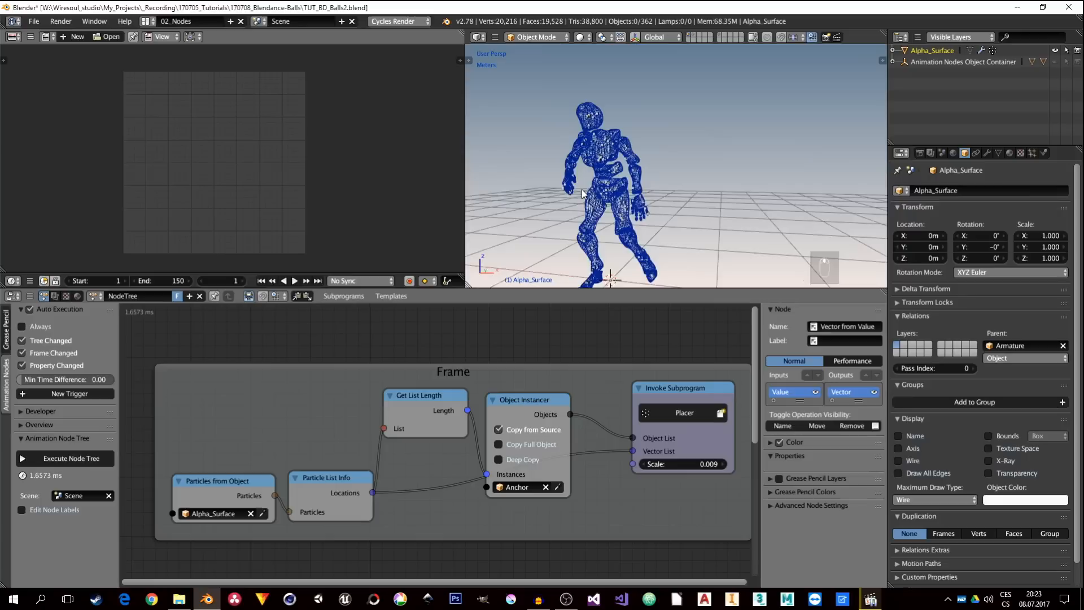
{"action": "scroll", "coordinate": [590, 200], "scroll_direction": "up", "scroll_amount": 5}
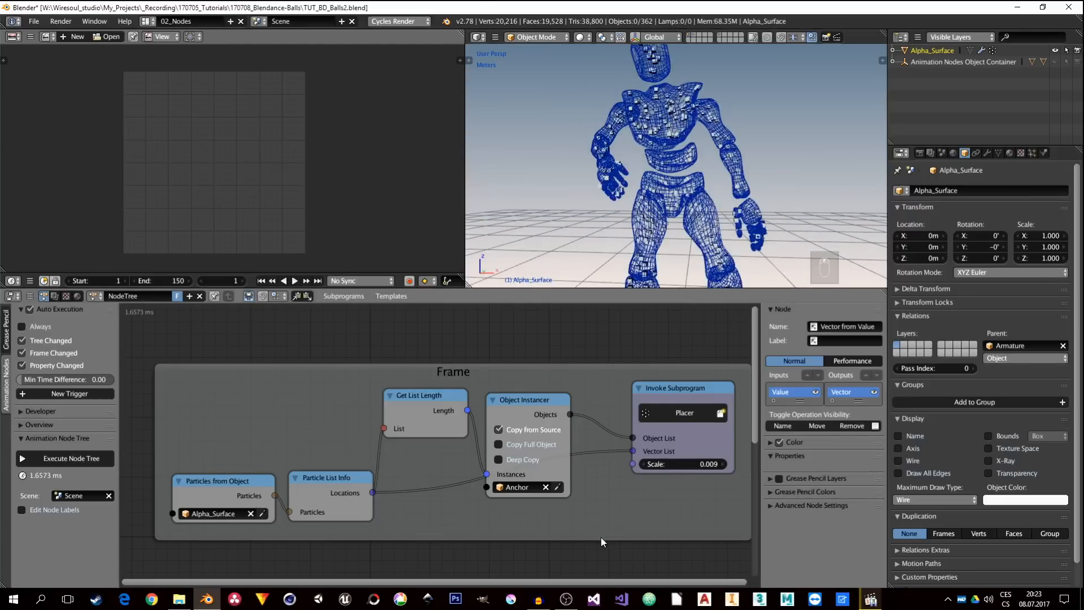
Step: Add a Boolean parameter to the Placer loop input and name it hideInRender
{"action": "middle_click_drag", "start_coordinate": [601, 537], "coordinate": [588, 462]}
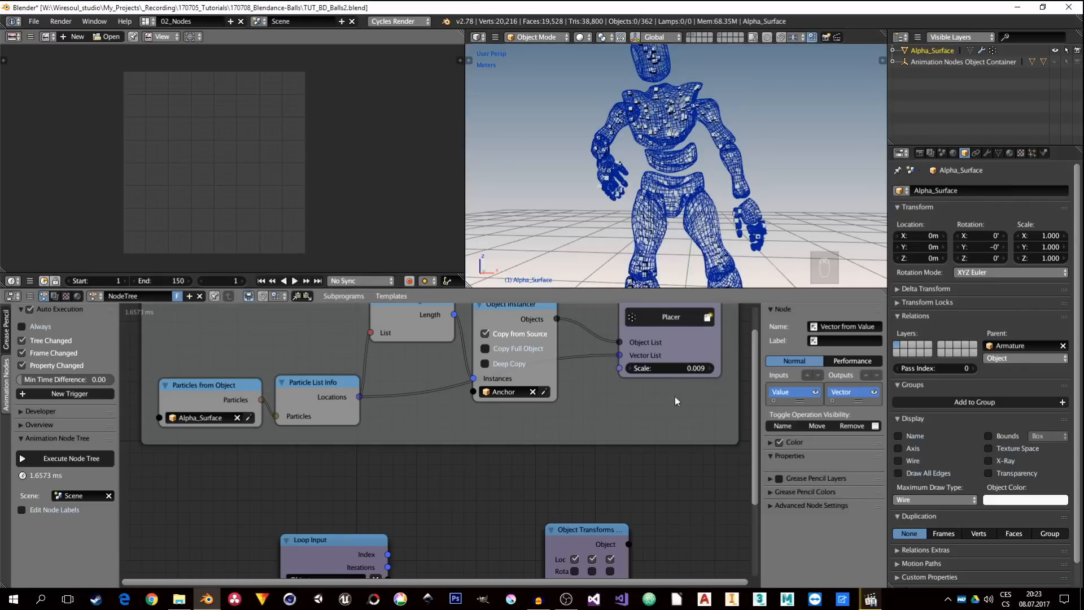
{"action": "middle_click_drag", "start_coordinate": [625, 529], "coordinate": [629, 375]}
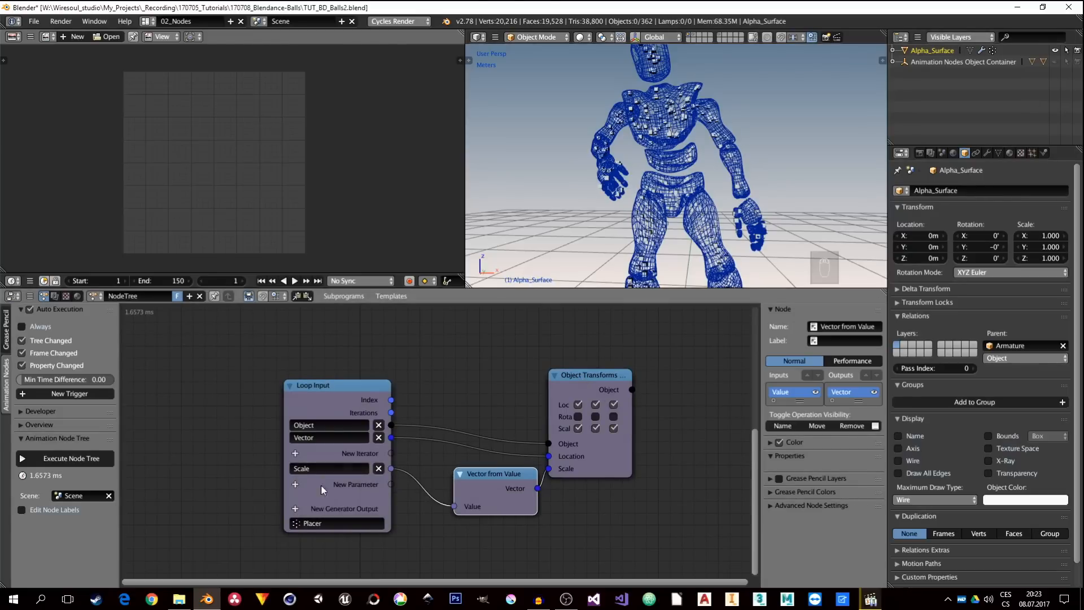
{"action": "left_click", "coordinate": [298, 489]}
{"action": "left_click", "coordinate": [295, 485]}
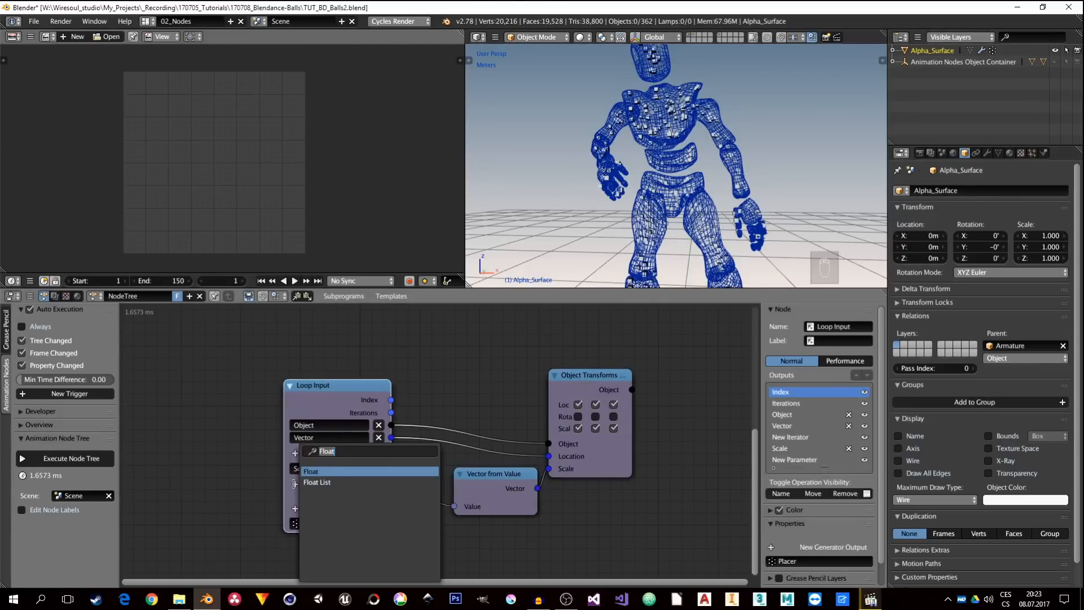
{"action": "type", "text": "bool"}
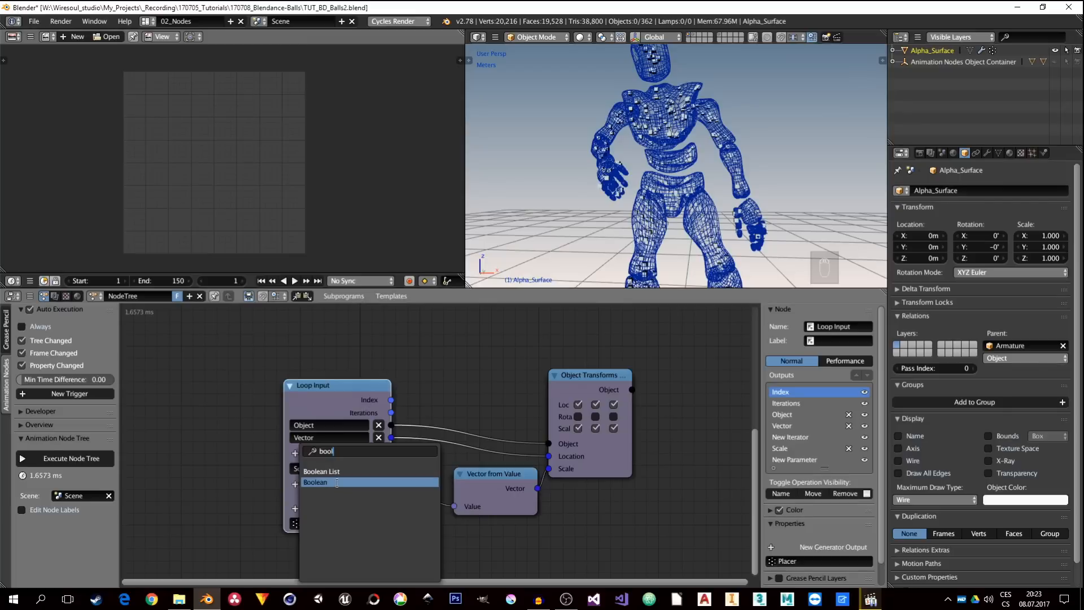
{"action": "left_click", "coordinate": [337, 483]}
{"action": "left_click", "coordinate": [323, 482]}
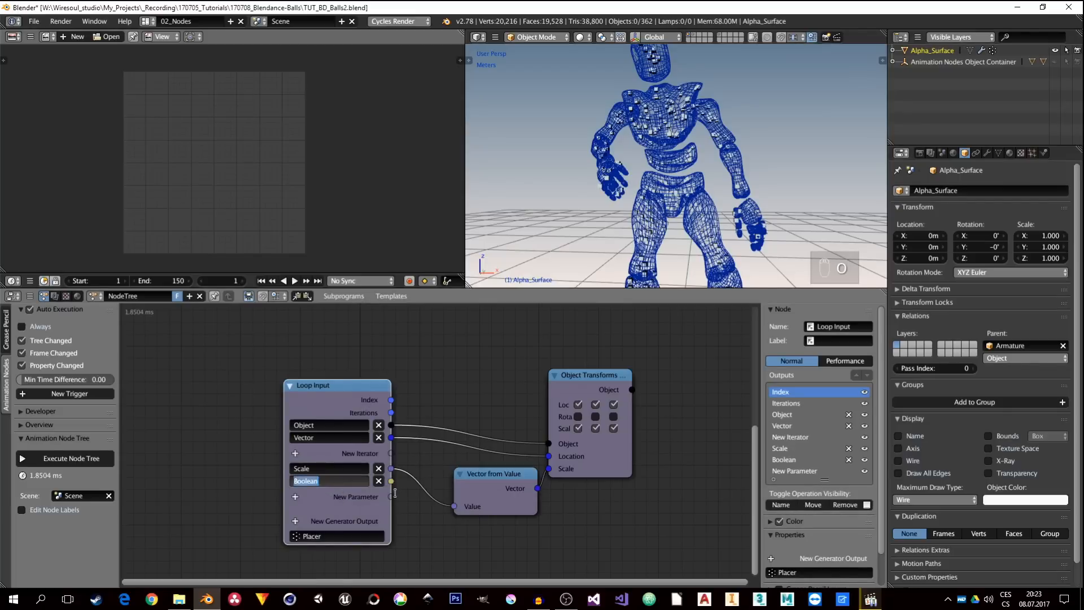
{"action": "type", "text": "Rend"}
{"action": "key", "text": "BackSpace"}
{"action": "key", "text": "BackSpace"}
{"action": "key", "text": "BackSpace"}
{"action": "key", "text": "BackSpace"}
{"action": "type", "text": "hideInRender"}
{"action": "key", "text": "Return"}
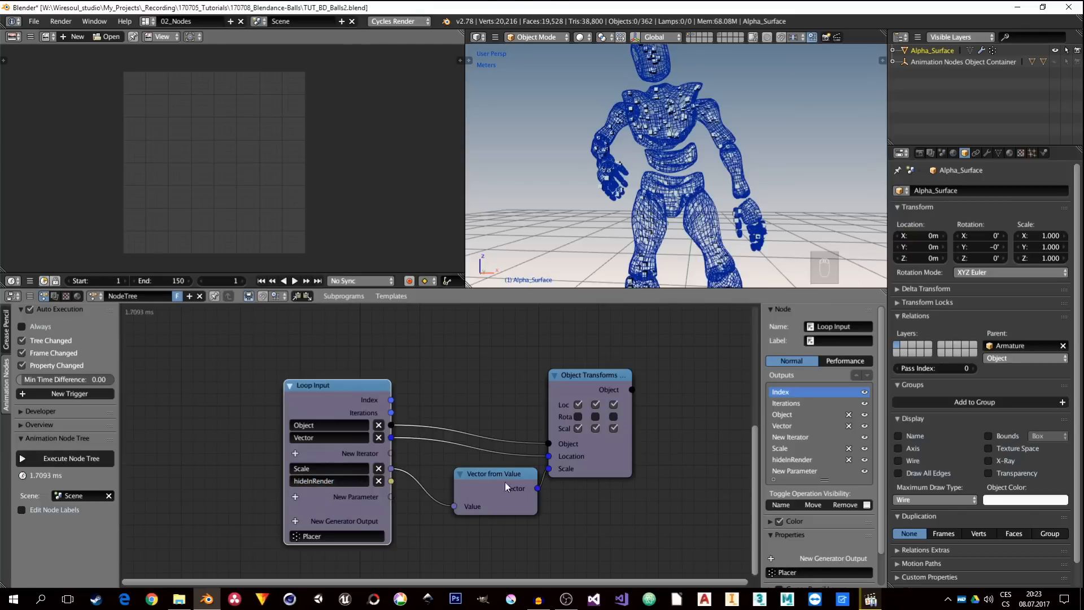
Step: Move the Object Transforms and Vector from Value nodes away from the loop input and add an Object Visibility Output node
{"action": "left_click_drag", "start_coordinate": [573, 375], "coordinate": [682, 349]}
{"action": "left_click_drag", "start_coordinate": [484, 473], "coordinate": [576, 453]}
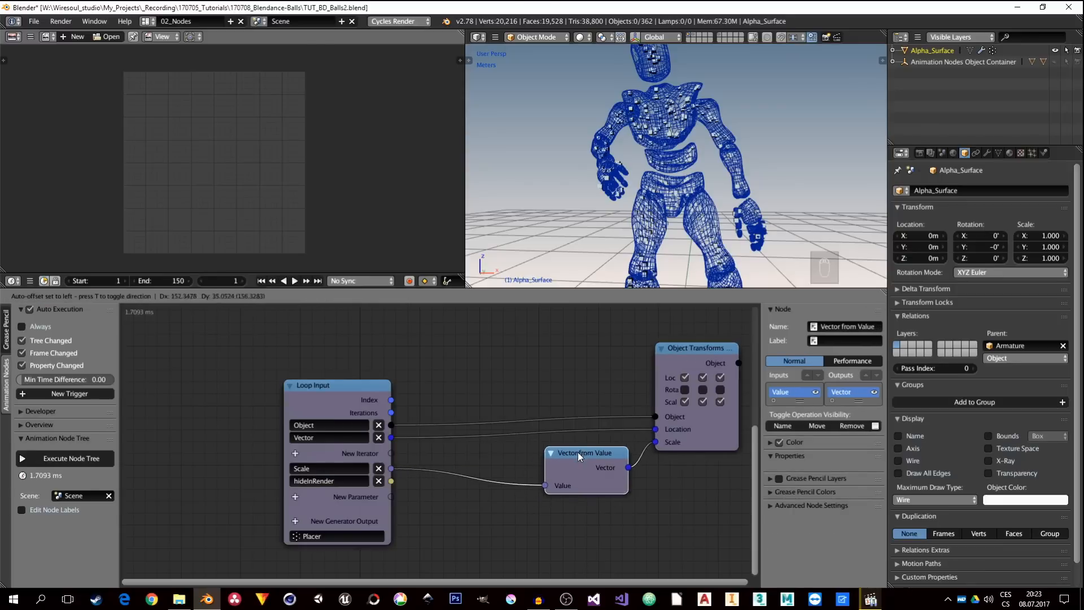
{"action": "key", "text": "shift+a"}
{"action": "mouse_move", "coordinate": [486, 212]}
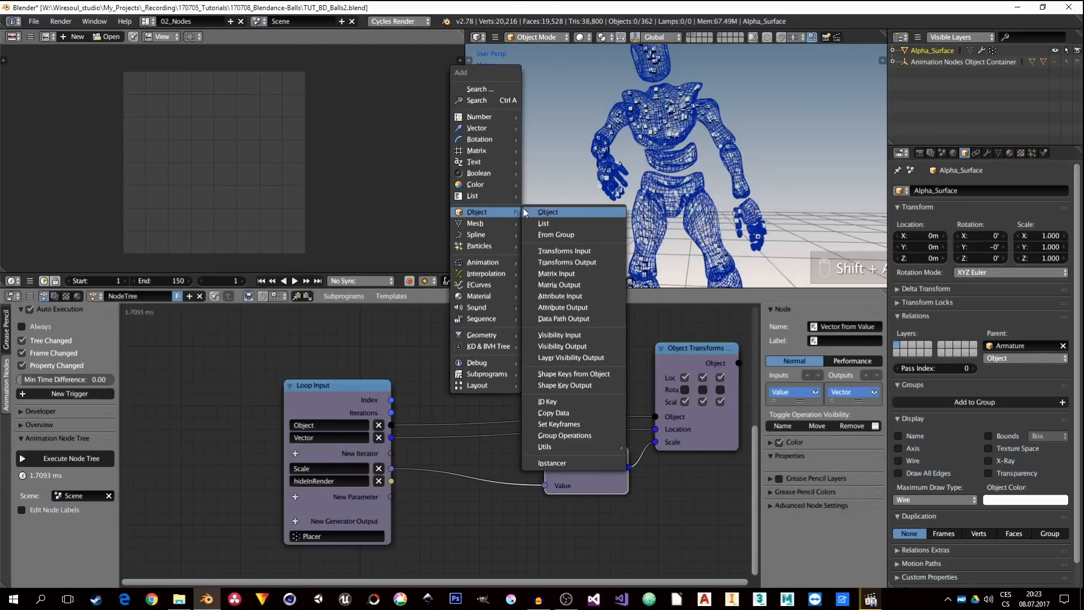
{"action": "left_click", "coordinate": [558, 346]}
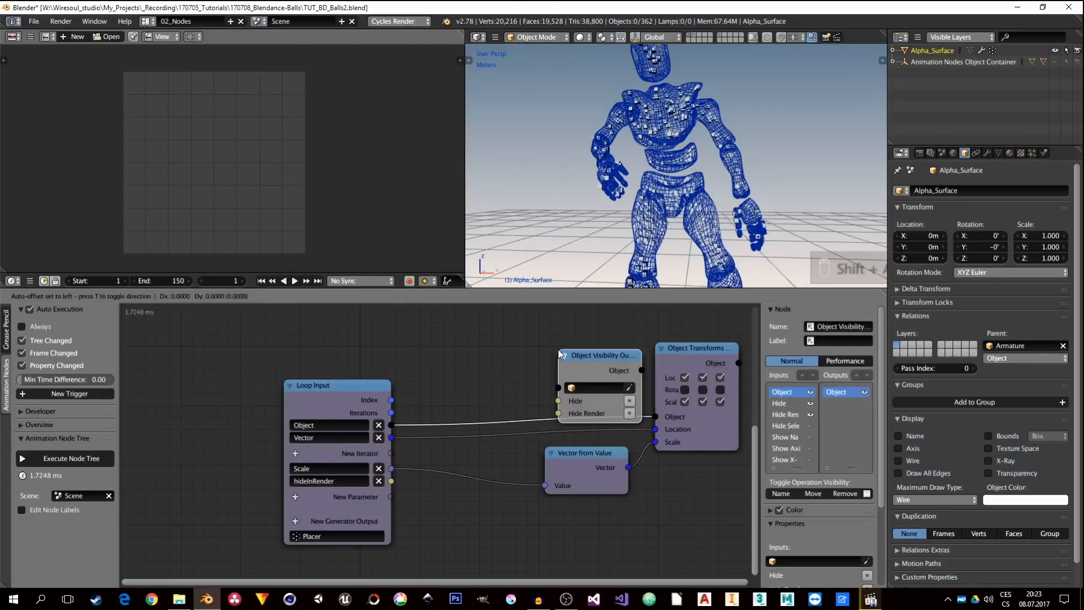
{"action": "left_click", "coordinate": [657, 479]}
Step: Insert the Object Visibility Output node into the Object link ahead of Object Transforms and space out the neighbouring nodes
{"action": "middle_click_drag", "start_coordinate": [687, 481], "coordinate": [572, 441]}
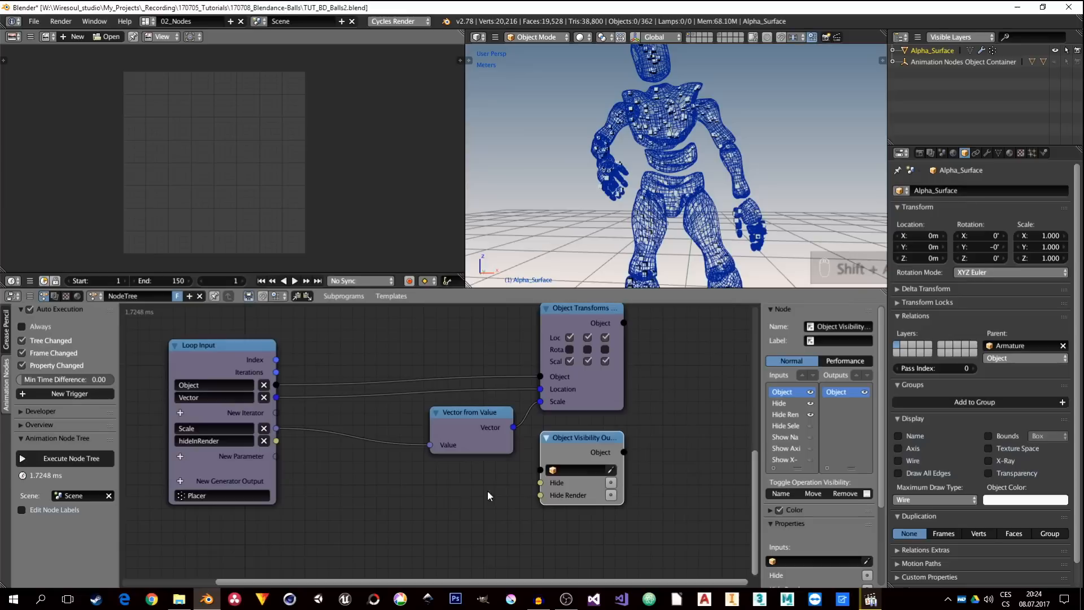
{"action": "left_click_drag", "start_coordinate": [571, 441], "coordinate": [434, 328]}
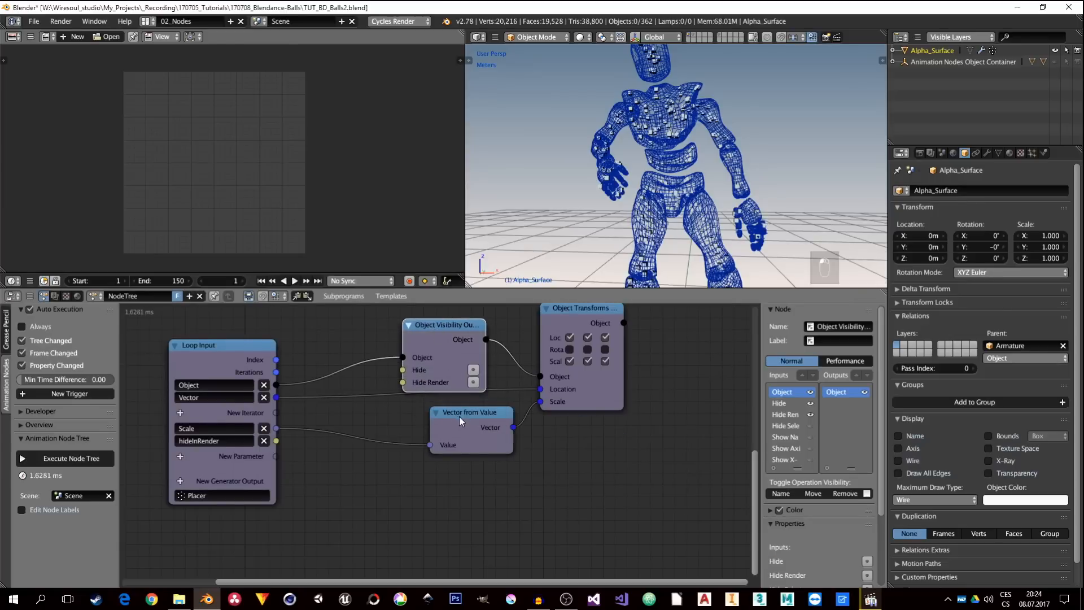
{"action": "middle_click_drag", "start_coordinate": [555, 338], "coordinate": [564, 403]}
{"action": "left_click_drag", "start_coordinate": [568, 371], "coordinate": [609, 377]}
{"action": "left_click_drag", "start_coordinate": [474, 480], "coordinate": [529, 493]}
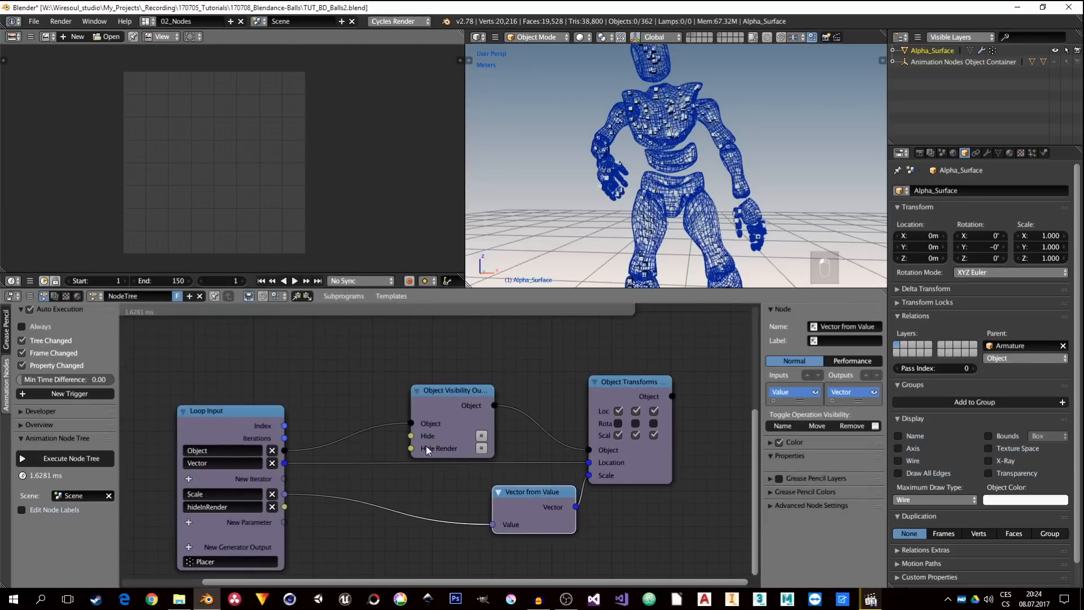
Step: Enable Hide Render on the Object Visibility Output node and connect the hideInRender parameter to it
{"action": "left_click", "coordinate": [482, 448]}
{"action": "left_click_drag", "start_coordinate": [284, 508], "coordinate": [415, 453]}
Step: Turn on hideInRender in the Placer Invoke Subprogram node and check the instances' render visibility in the outliner
{"action": "middle_click_drag", "start_coordinate": [563, 406], "coordinate": [560, 572]}
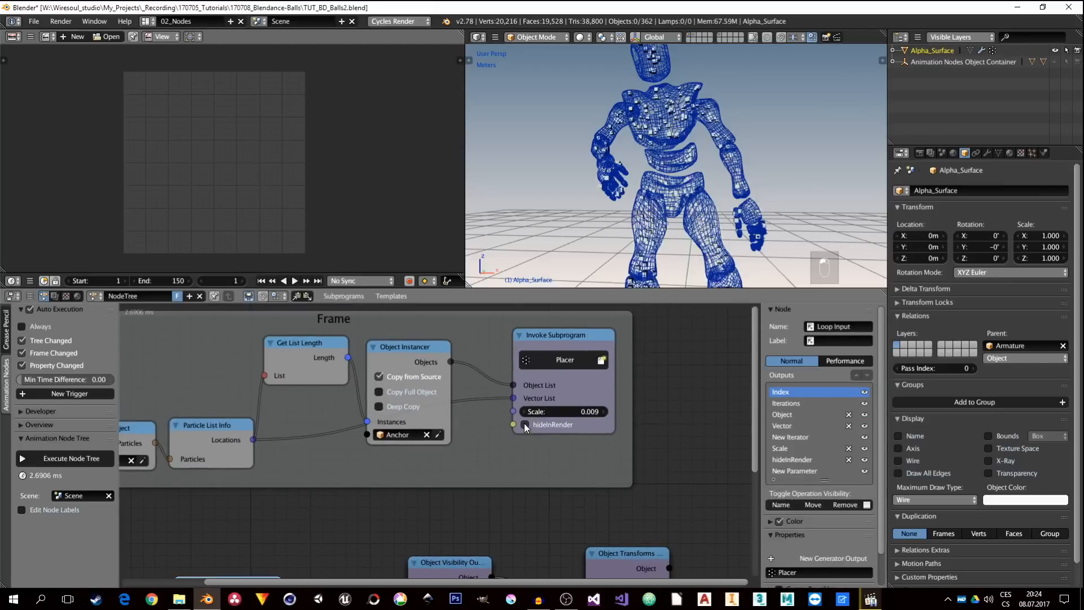
{"action": "left_click", "coordinate": [892, 62]}
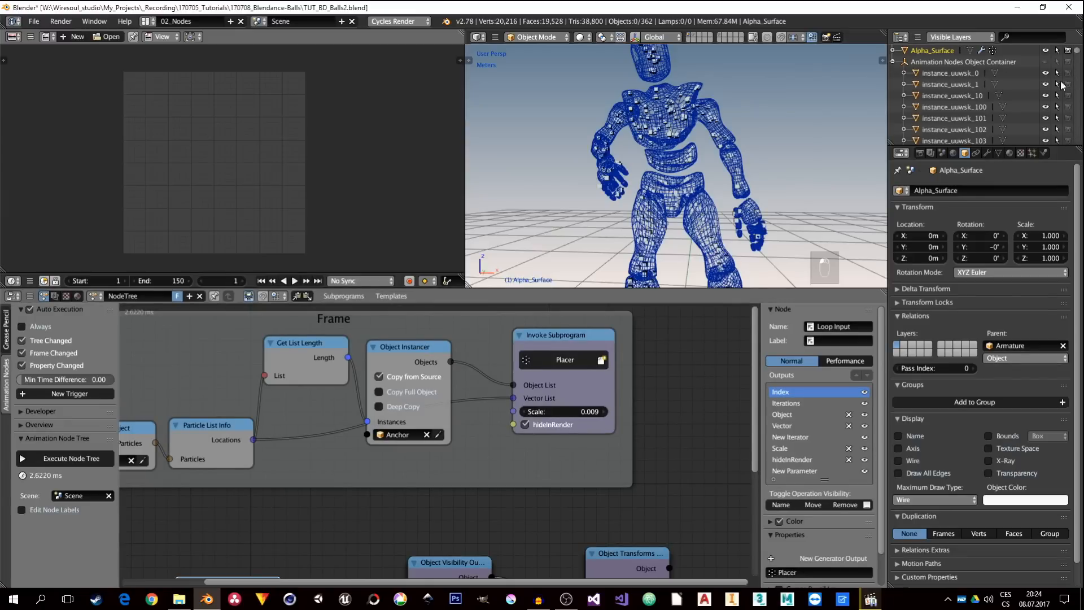
{"action": "left_click", "coordinate": [525, 424]}
{"action": "left_click", "coordinate": [523, 425]}
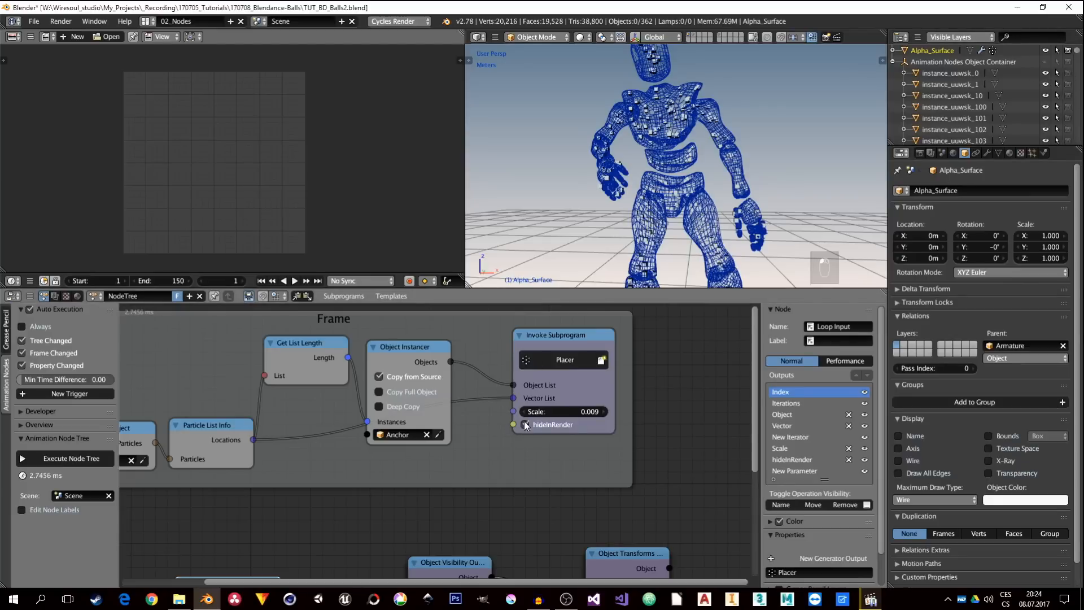
Step: Rearrange the Vector from Value, Object Transforms and Object Visibility Output nodes of the Placer loop for clearer spacing
{"action": "scroll", "coordinate": [547, 436], "scroll_direction": "down", "scroll_amount": 2}
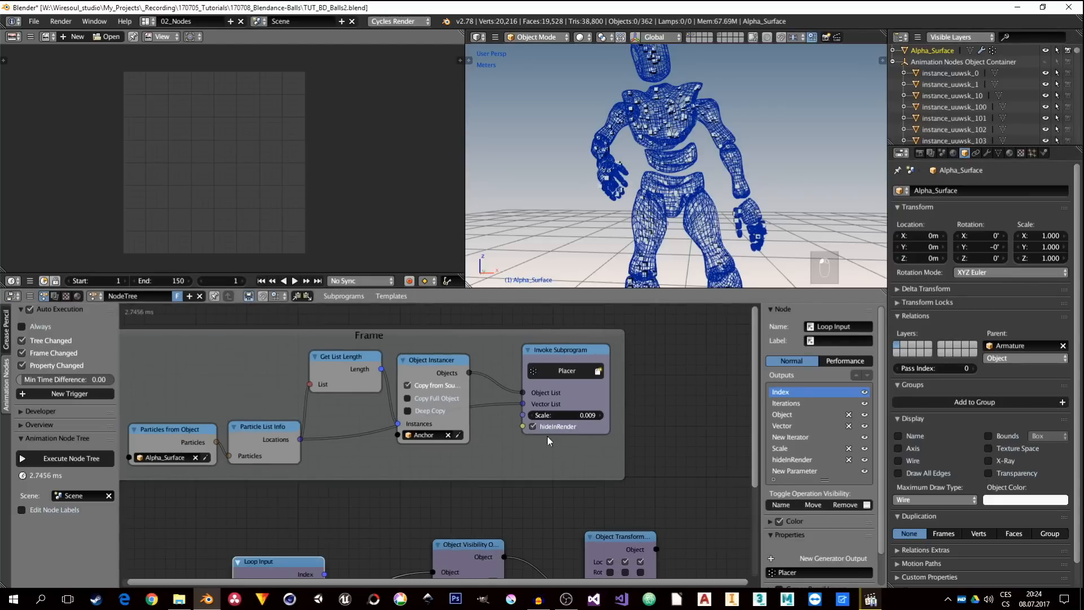
{"action": "middle_click_drag", "start_coordinate": [547, 436], "coordinate": [531, 298]}
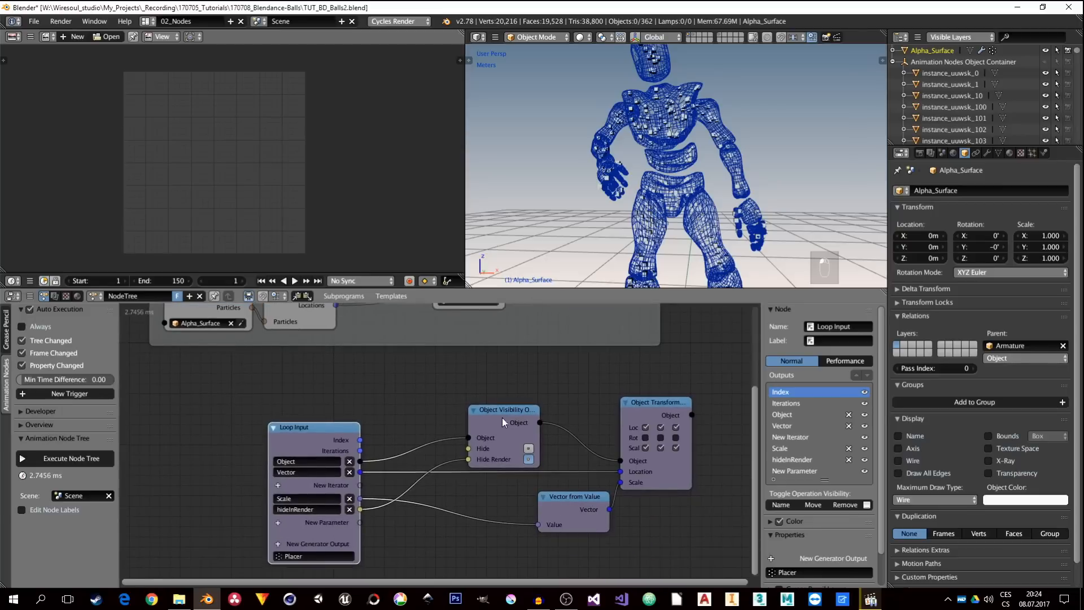
{"action": "left_click_drag", "start_coordinate": [571, 503], "coordinate": [555, 496]}
{"action": "left_click_drag", "start_coordinate": [653, 408], "coordinate": [676, 419]}
{"action": "left_click_drag", "start_coordinate": [537, 414], "coordinate": [588, 420]}
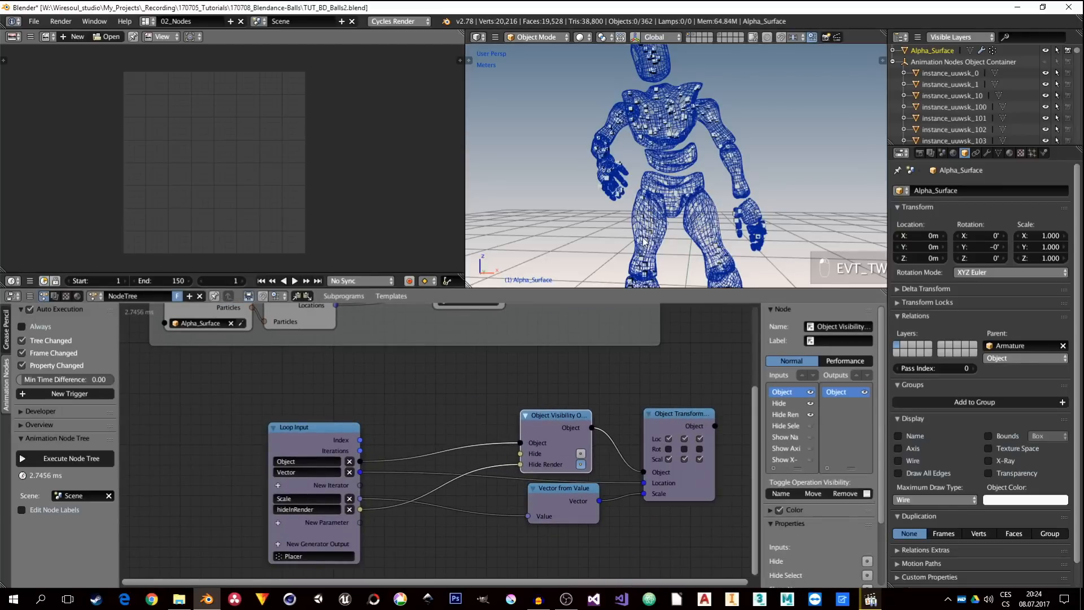
Step: Inspect individual cube instances on the figure's arm and view the body from another angle
{"action": "scroll", "coordinate": [648, 194], "scroll_direction": "up", "scroll_amount": 6}
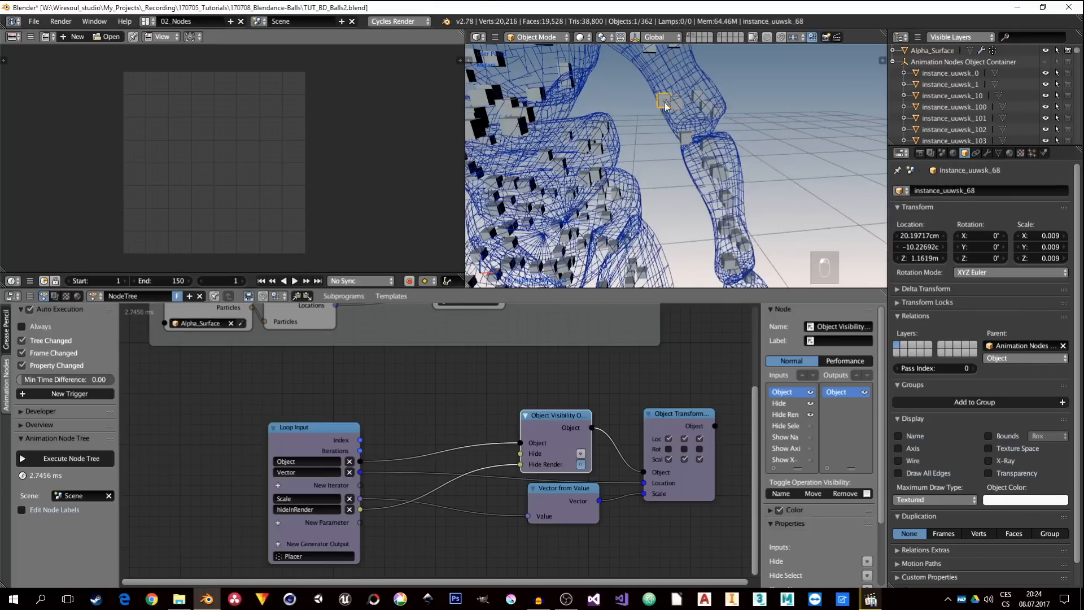
{"action": "right_click", "coordinate": [694, 97]}
{"action": "right_click", "coordinate": [703, 110]}
{"action": "right_click", "coordinate": [699, 102]}
{"action": "right_click", "coordinate": [704, 113]}
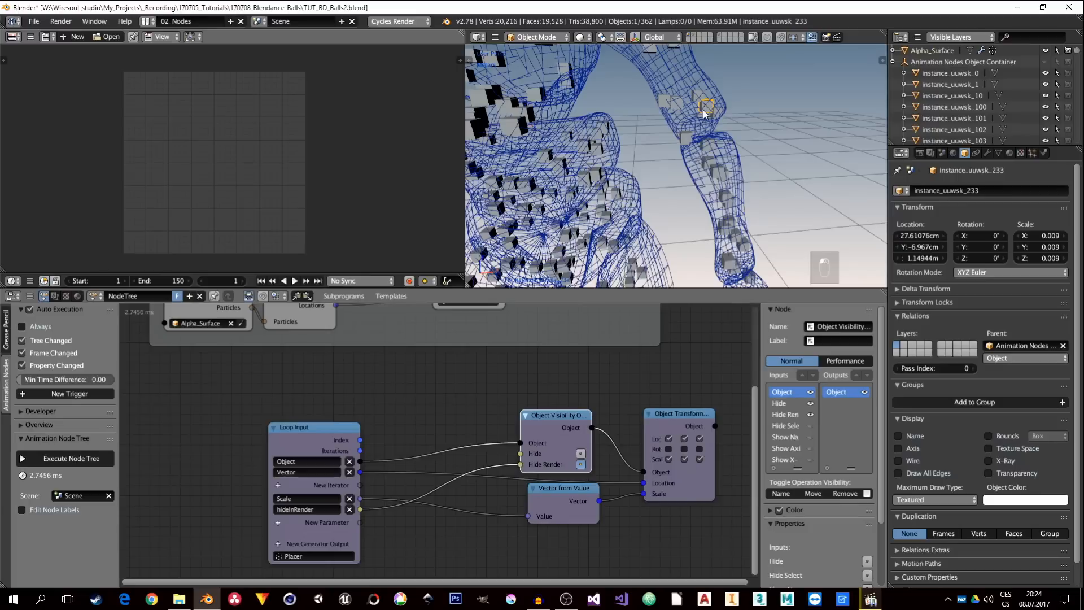
{"action": "middle_click_drag", "start_coordinate": [700, 136], "coordinate": [725, 158]}
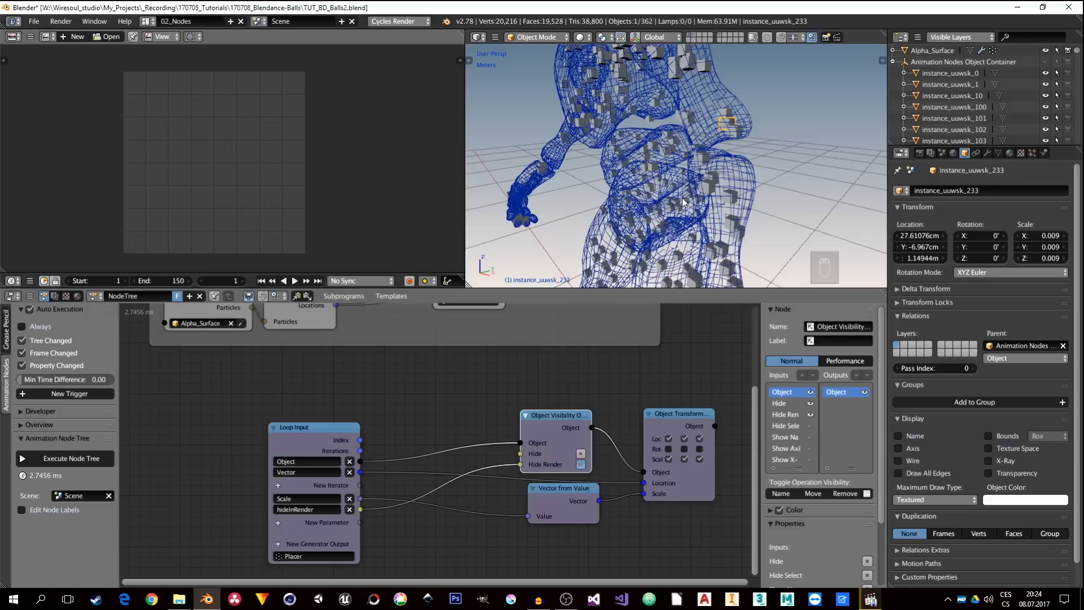
Step: Display the selected instance's physics settings and enable Copy Full Object on the Object Instancer node
{"action": "middle_click_drag", "start_coordinate": [529, 390], "coordinate": [489, 483]}
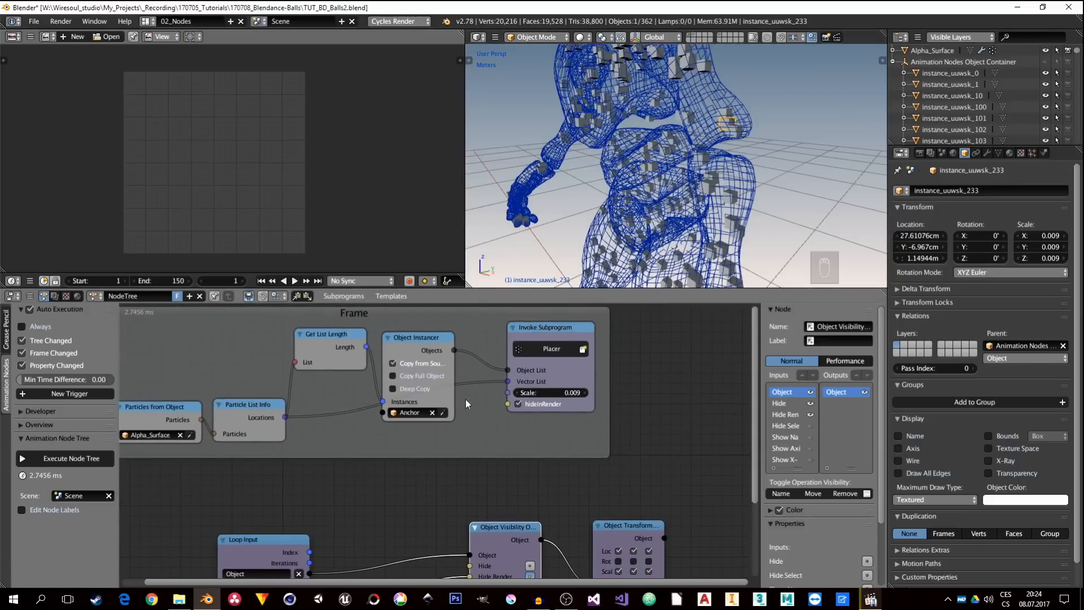
{"action": "left_click_drag", "start_coordinate": [405, 343], "coordinate": [415, 338]}
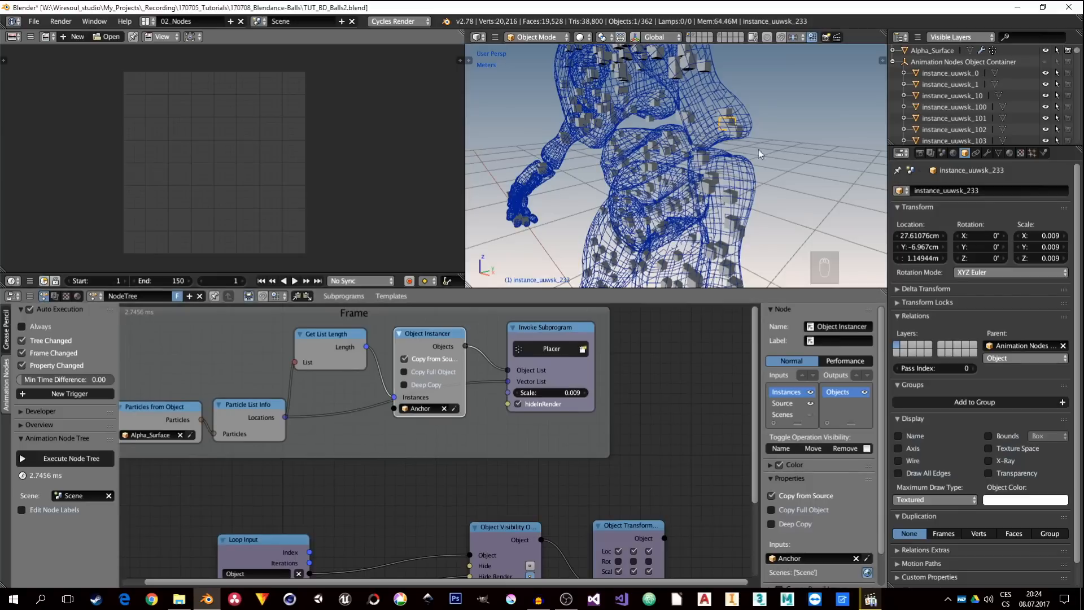
{"action": "left_click", "coordinate": [1045, 155]}
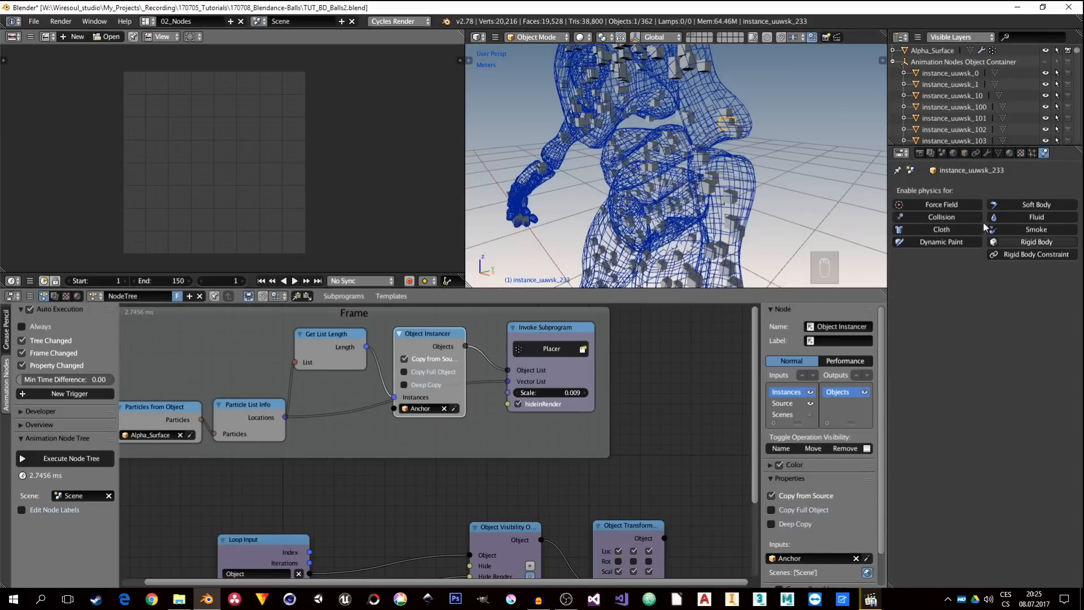
{"action": "left_click", "coordinate": [403, 371]}
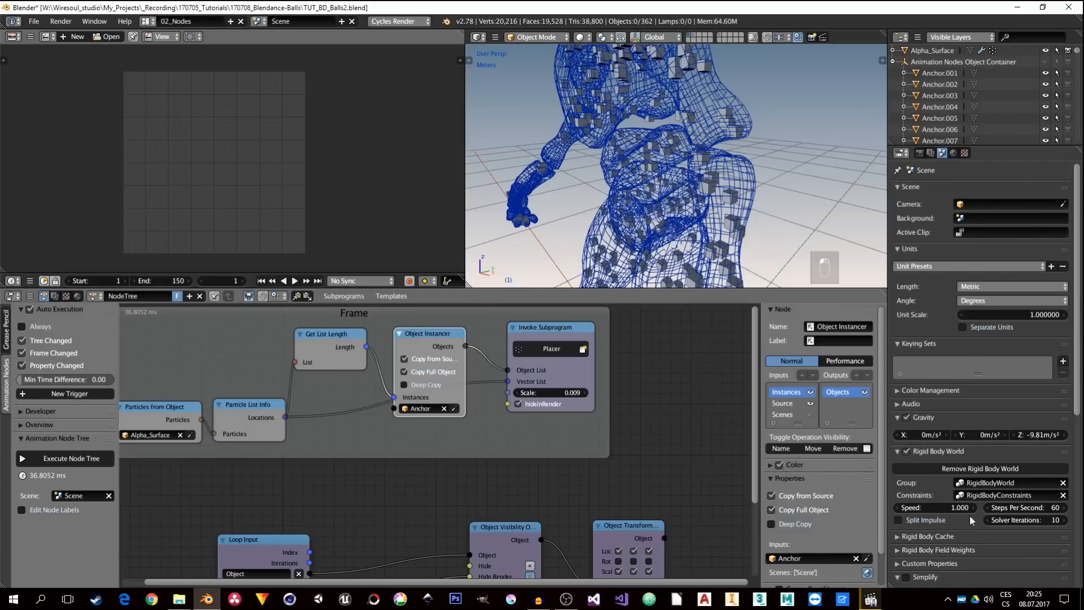
Step: Select a copied anchor near the elbow and examine its rigid body and rigid body constraint settings
{"action": "right_click", "coordinate": [725, 141]}
{"action": "right_click", "coordinate": [734, 131]}
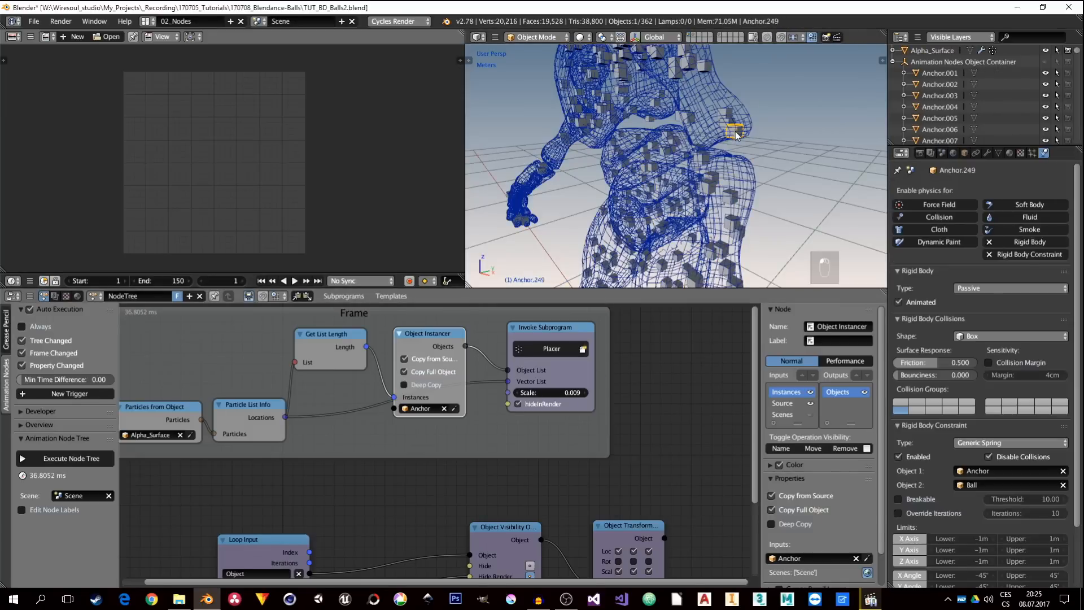
{"action": "scroll", "coordinate": [979, 544], "scroll_direction": "down", "scroll_amount": 3}
{"action": "scroll", "coordinate": [981, 536], "scroll_direction": "up", "scroll_amount": 3}
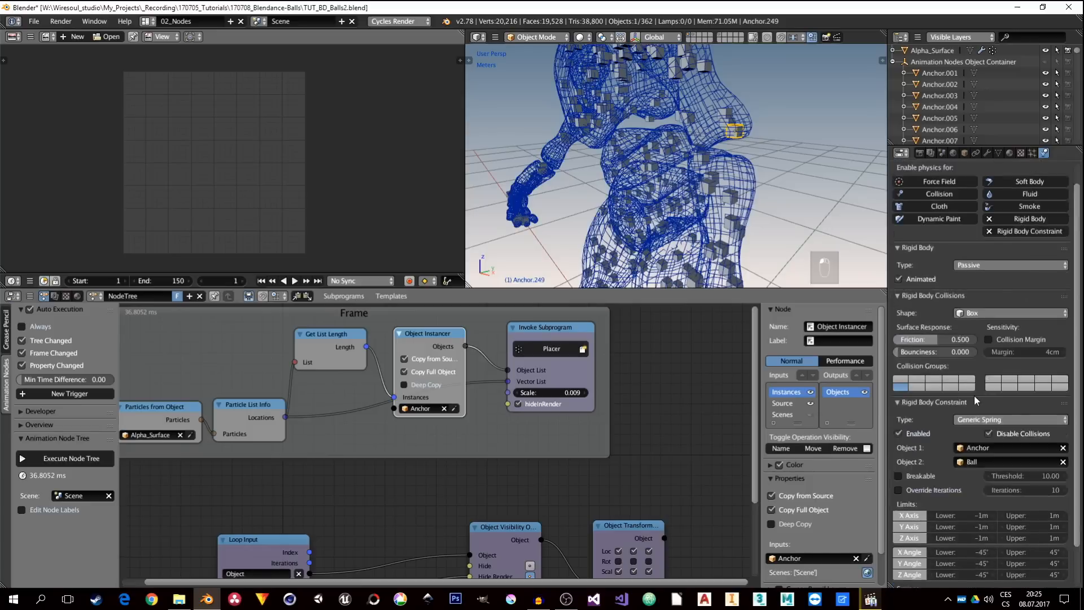
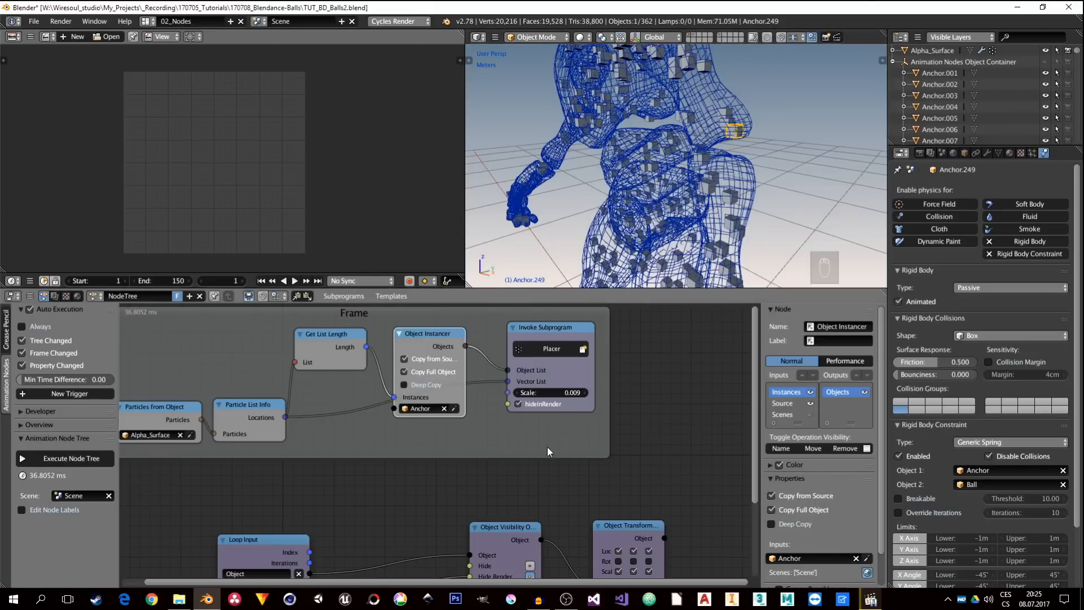
Step: Shift the Placer Loop Input node slightly upward beside its connected nodes
{"action": "middle_click_drag", "start_coordinate": [547, 451], "coordinate": [481, 422]}
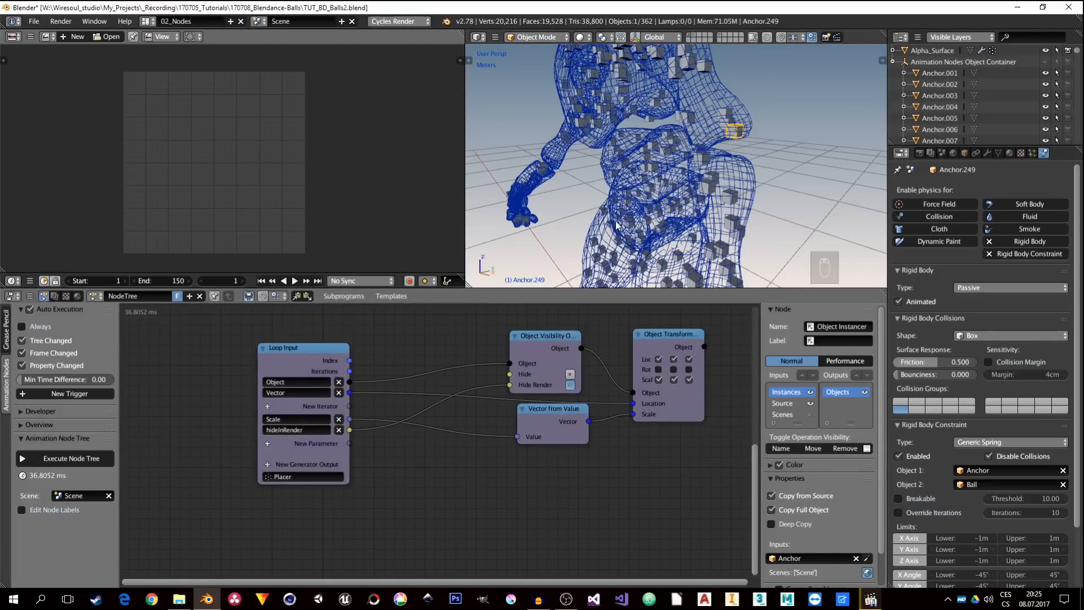
{"action": "middle_click_drag", "start_coordinate": [387, 514], "coordinate": [400, 496]}
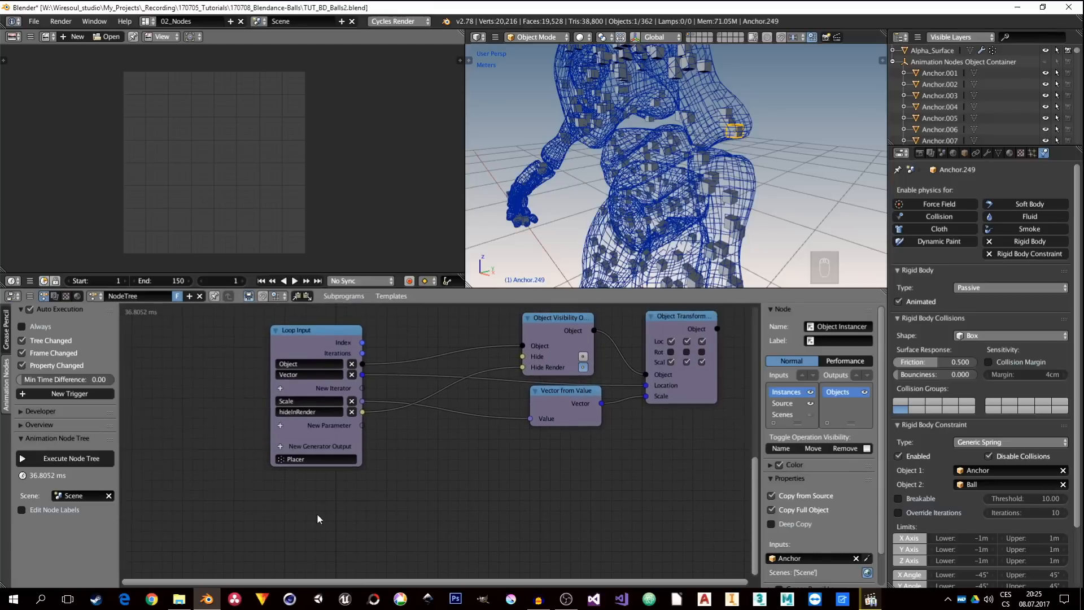
{"action": "middle_click_drag", "start_coordinate": [317, 513], "coordinate": [313, 469]}
{"action": "key", "text": "shift+a"}
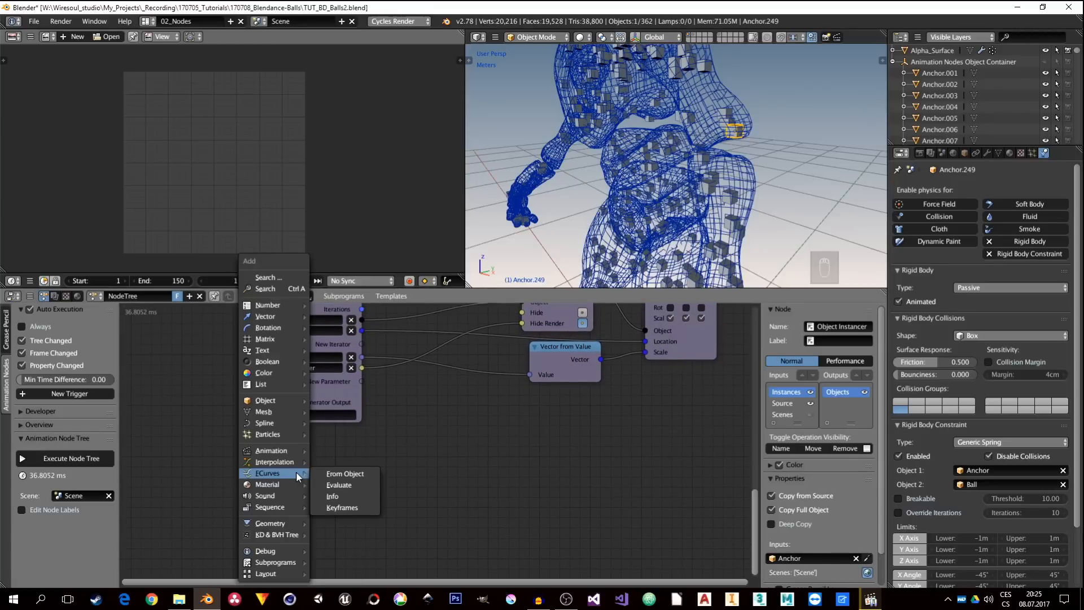
{"action": "middle_click_drag", "start_coordinate": [428, 367], "coordinate": [423, 413]}
{"action": "left_click_drag", "start_coordinate": [320, 336], "coordinate": [330, 324]}
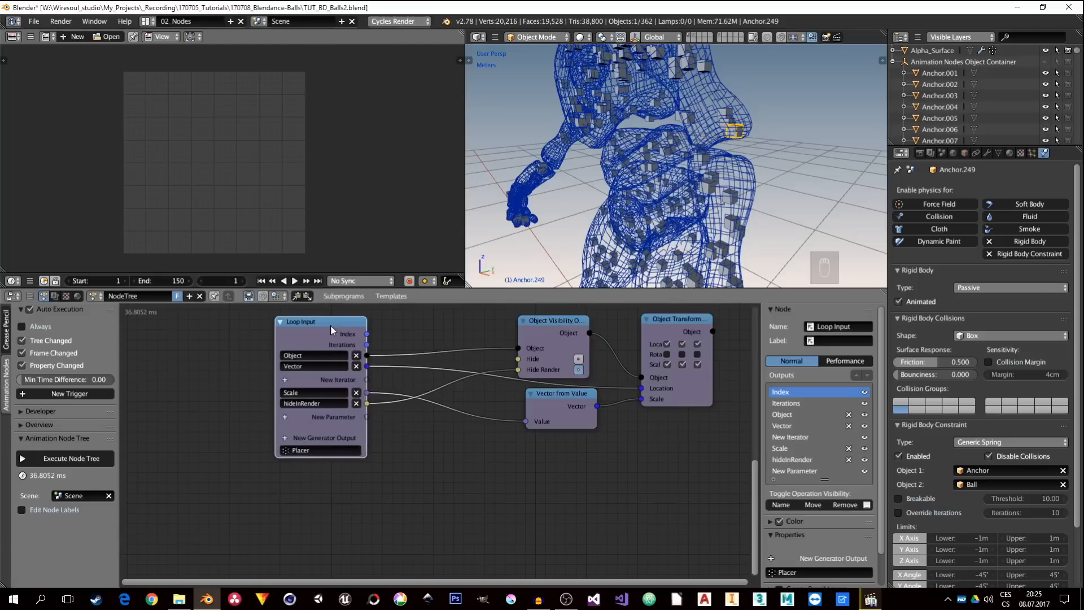
Step: Add a second loop subprogram beneath the Placer Loop Input node and name it Grooping
{"action": "middle_click_drag", "start_coordinate": [373, 480], "coordinate": [366, 461]}
{"action": "key", "text": "shift+a"}
{"action": "mouse_move", "coordinate": [293, 561]}
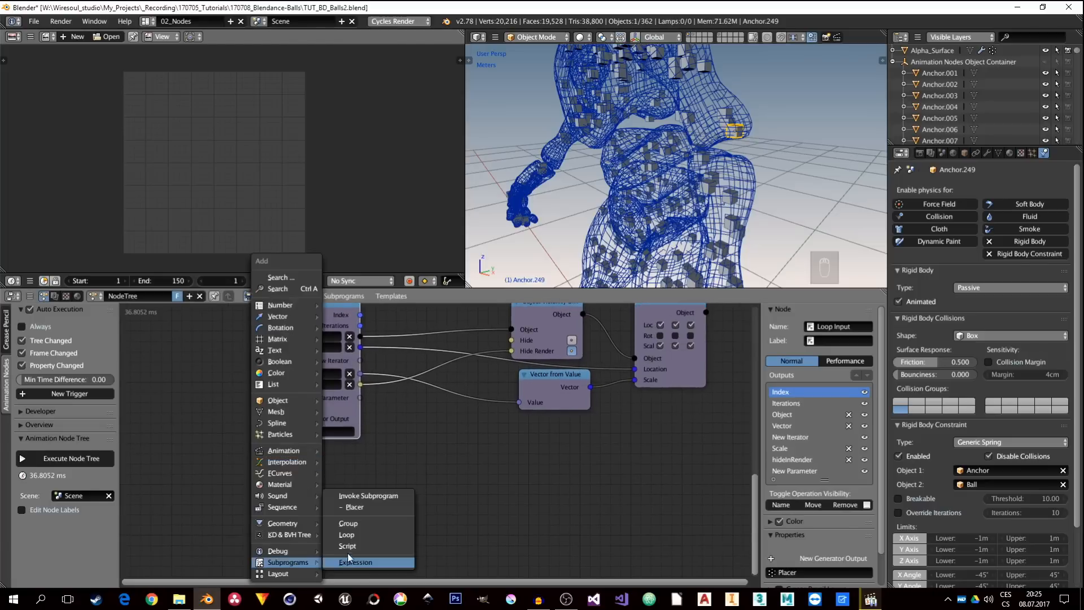
{"action": "left_click", "coordinate": [364, 535]}
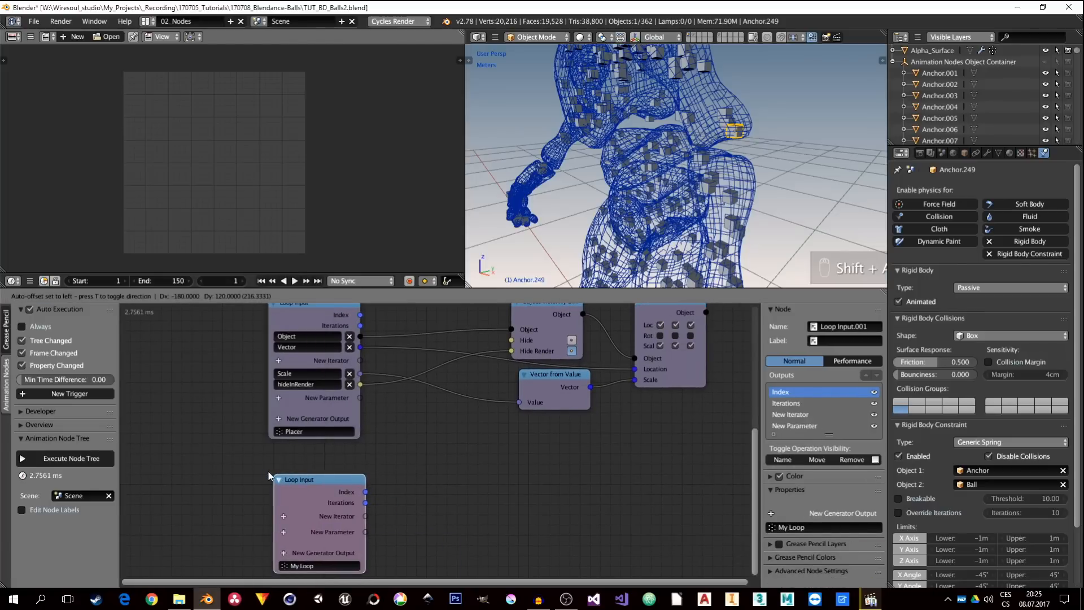
{"action": "left_click", "coordinate": [264, 476]}
{"action": "left_click", "coordinate": [310, 566]}
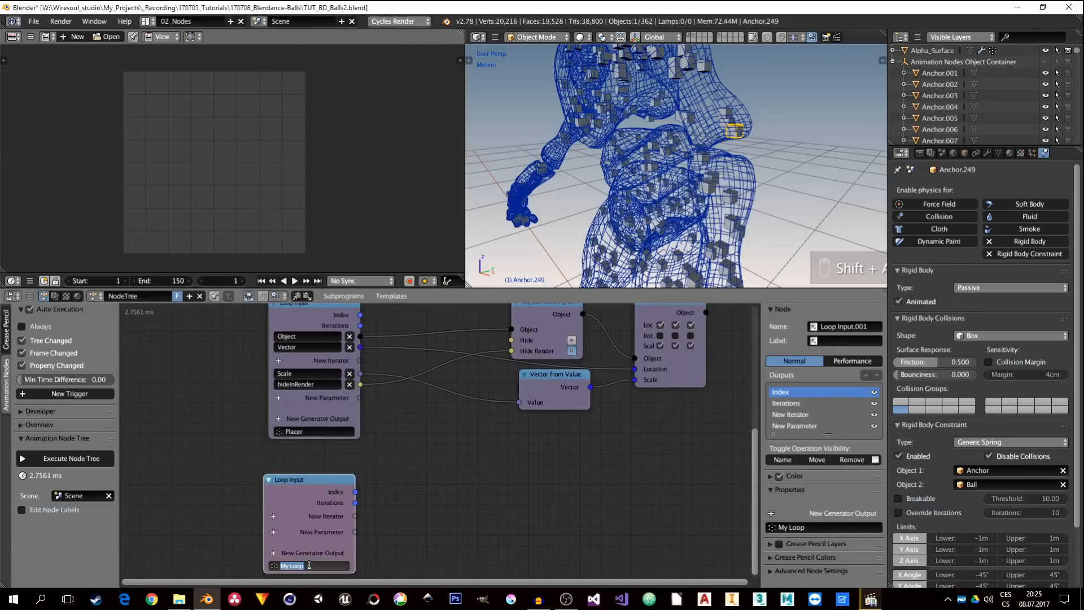
{"action": "type", "text": "Grooping"}
{"action": "key", "text": "Return"}
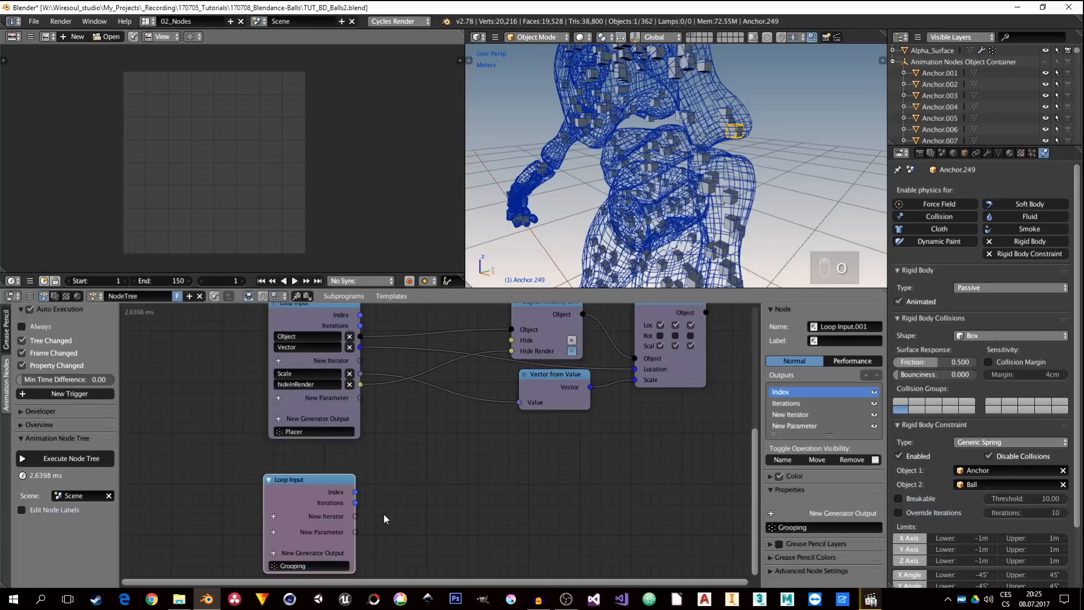
Step: Add an Object iterator to the Grooping loop input
{"action": "left_click", "coordinate": [274, 517]}
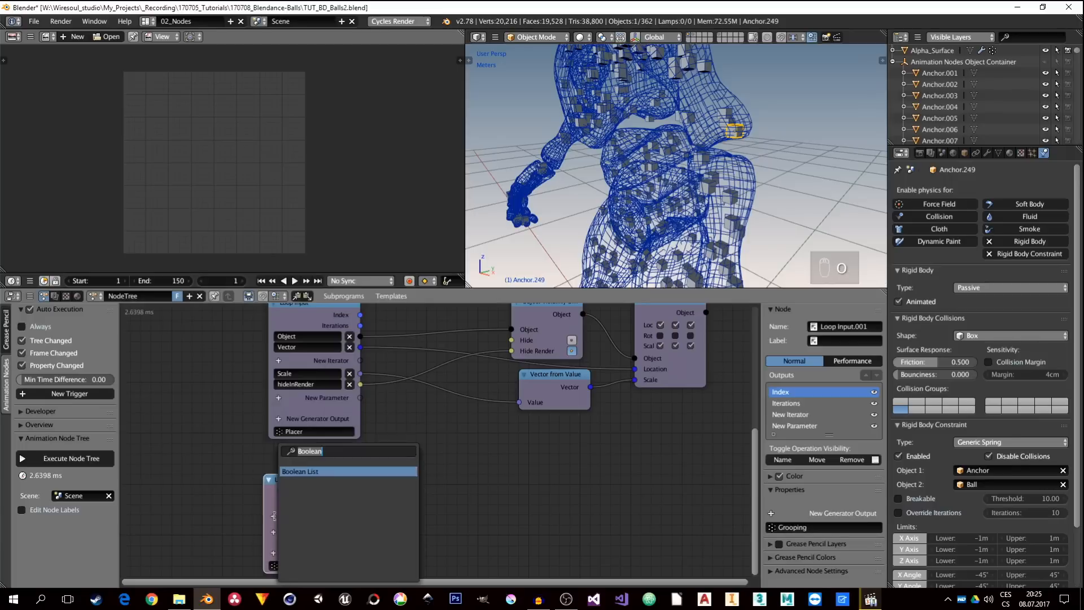
{"action": "type", "text": "ob"}
{"action": "key", "text": "Return"}
Step: Add two Object Group parameters to the Grooping loop input
{"action": "middle_click_drag", "start_coordinate": [358, 542], "coordinate": [343, 496]}
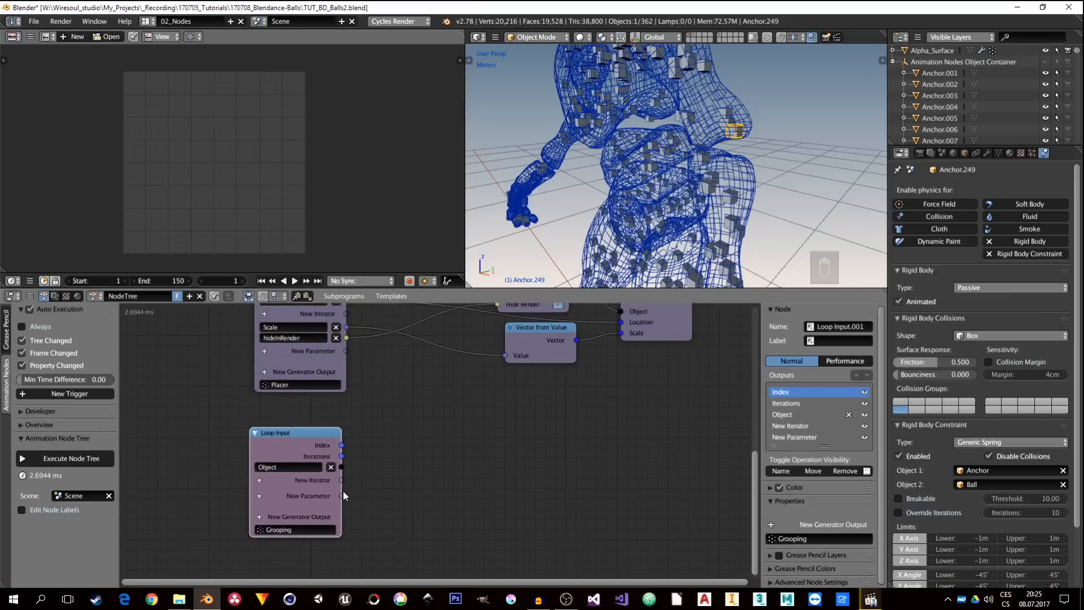
{"action": "left_click", "coordinate": [260, 496]}
{"action": "type", "text": "gro"}
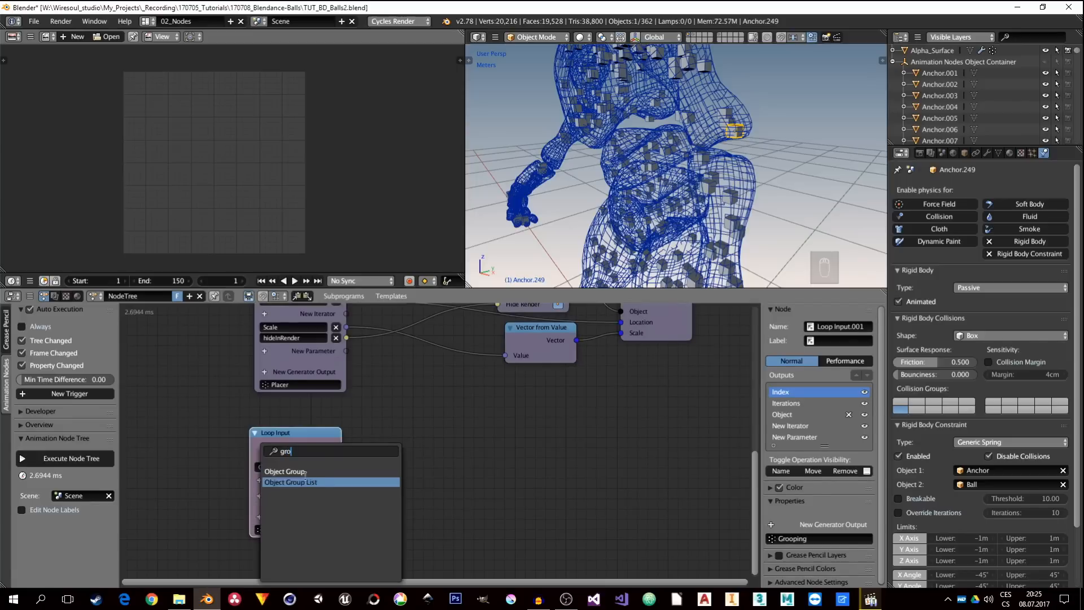
{"action": "left_click", "coordinate": [305, 474]}
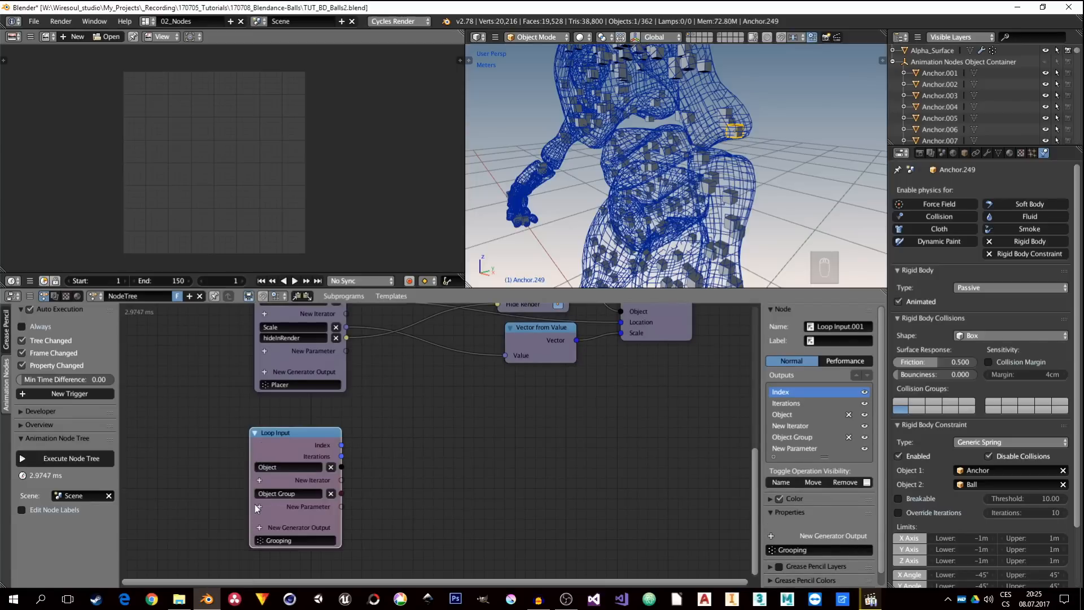
{"action": "left_click", "coordinate": [259, 507]}
{"action": "left_click", "coordinate": [290, 474]}
Step: Rename the two Object Group parameters of the Grooping loop input to Group01 and Group02
{"action": "left_click", "coordinate": [304, 493]}
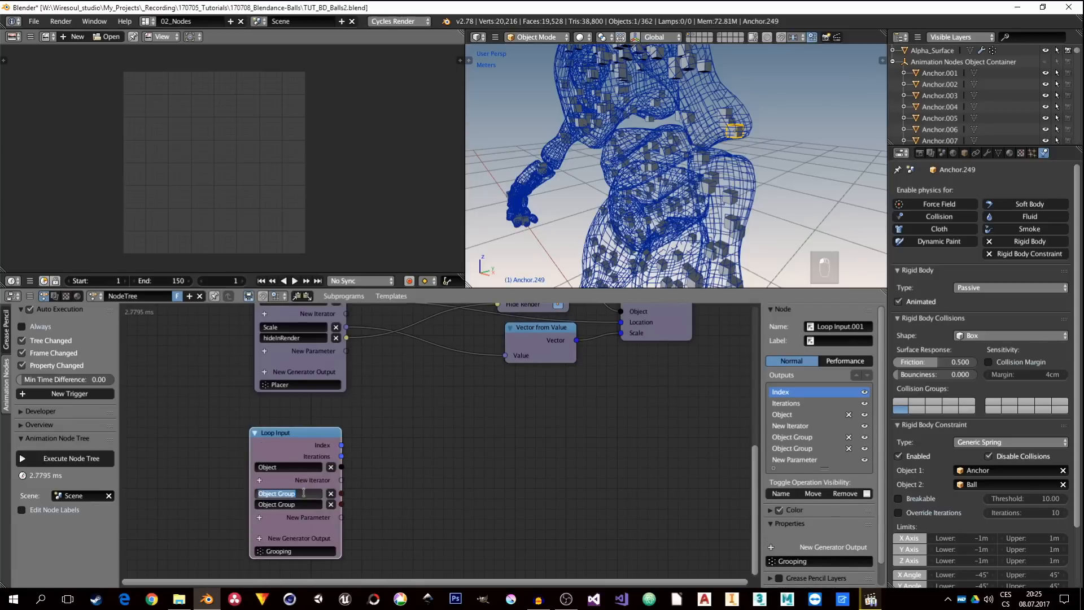
{"action": "type", "text": "Group01"}
{"action": "left_click", "coordinate": [313, 505]}
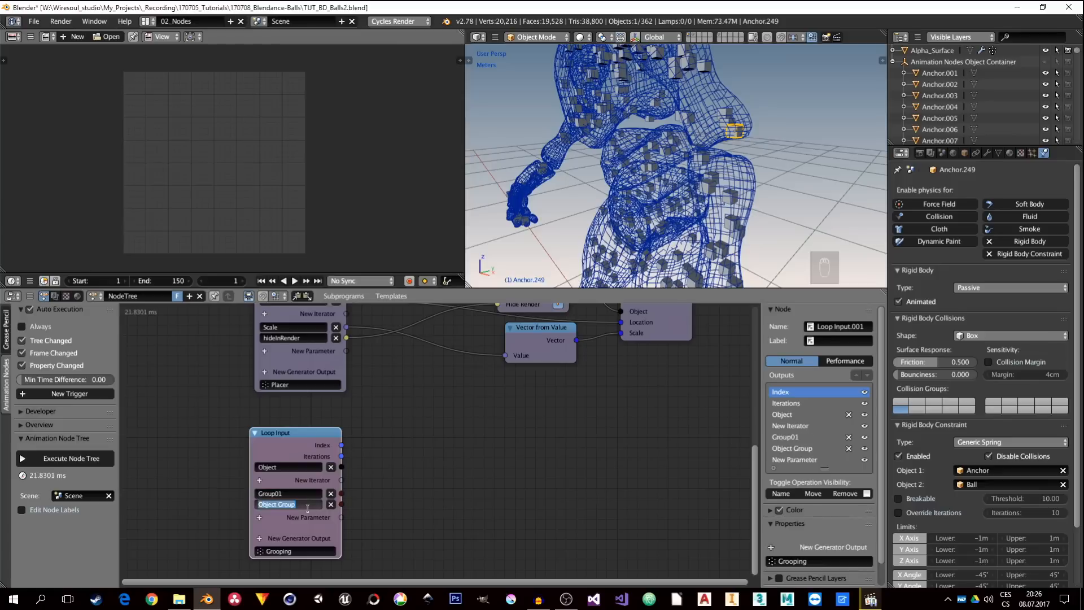
{"action": "type", "text": "Group02"}
{"action": "double_click", "coordinate": [281, 506]}
{"action": "key", "text": "End"}
{"action": "key", "text": "Return"}
Step: Add an Object Group Operations node beside the Grooping loop input and feed it the loop's Object and Group01 outputs
{"action": "middle_click_drag", "start_coordinate": [379, 468], "coordinate": [350, 466]}
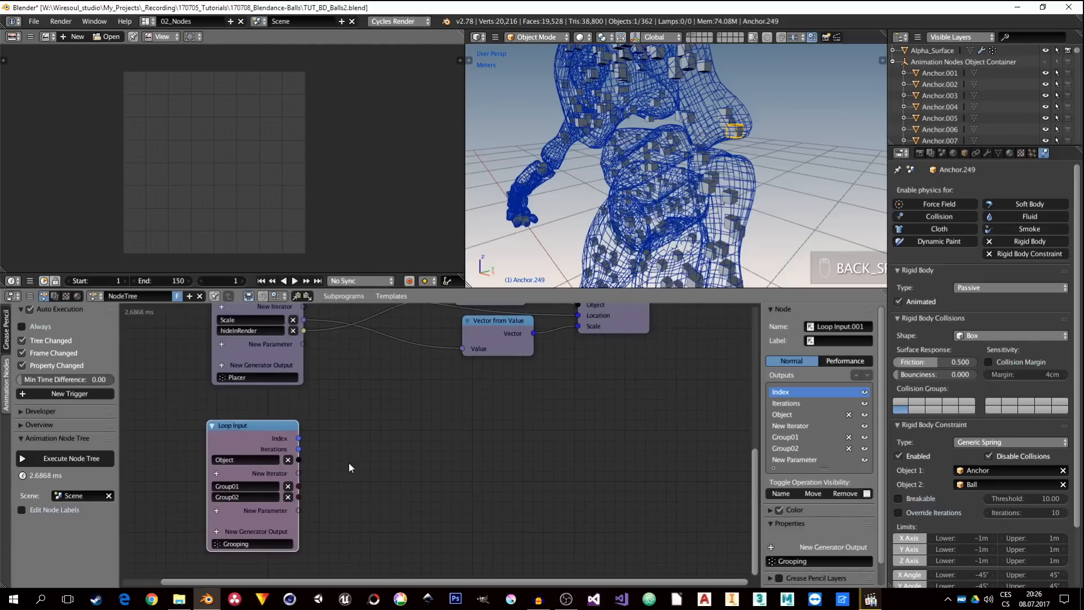
{"action": "key", "text": "shift+a"}
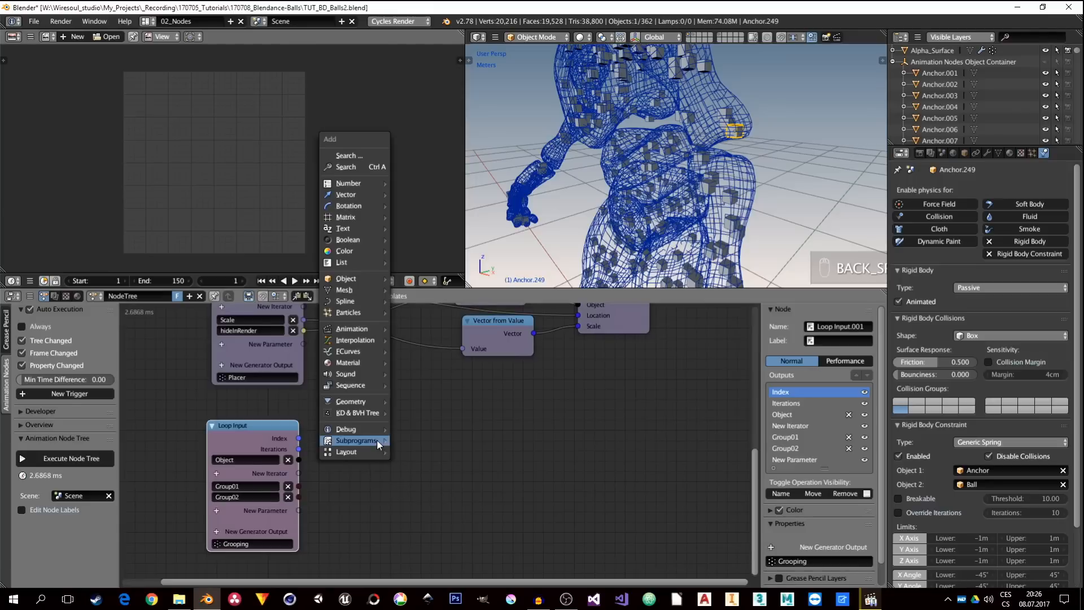
{"action": "mouse_move", "coordinate": [378, 441]}
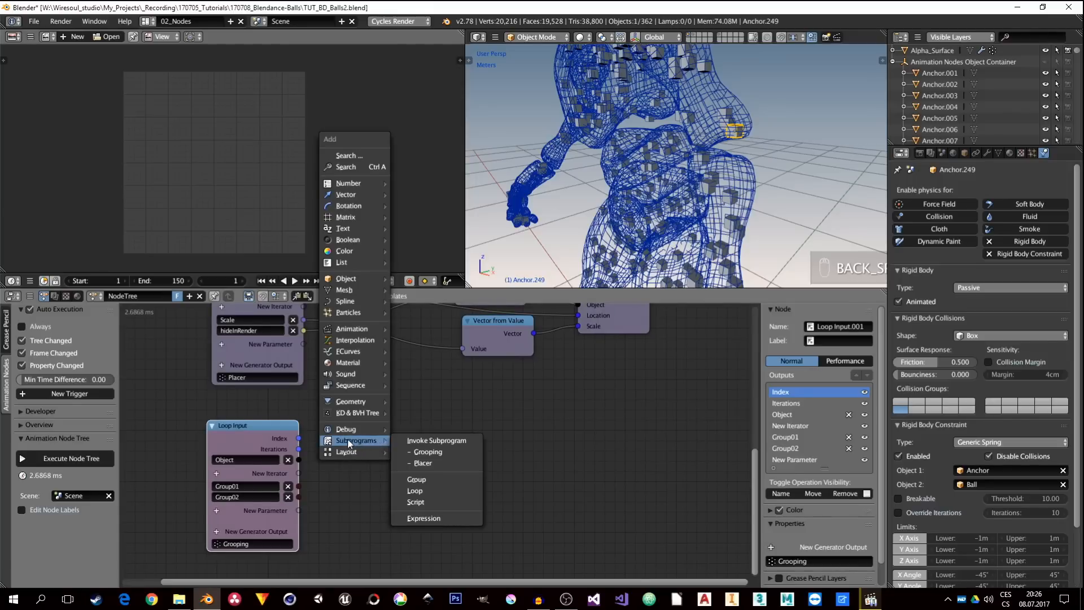
{"action": "mouse_move", "coordinate": [351, 284]}
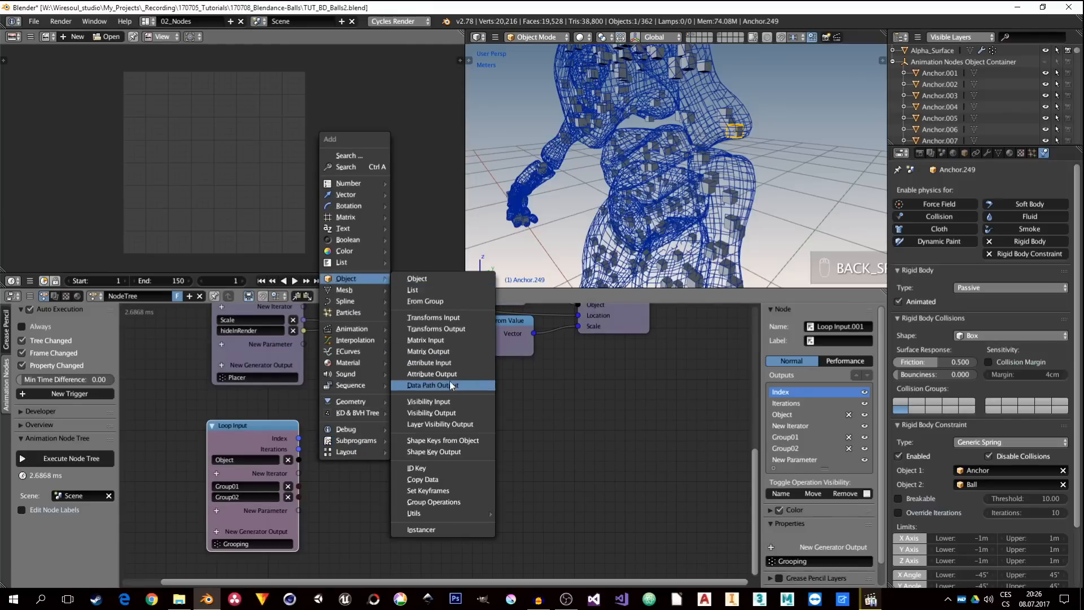
{"action": "left_click", "coordinate": [447, 502]}
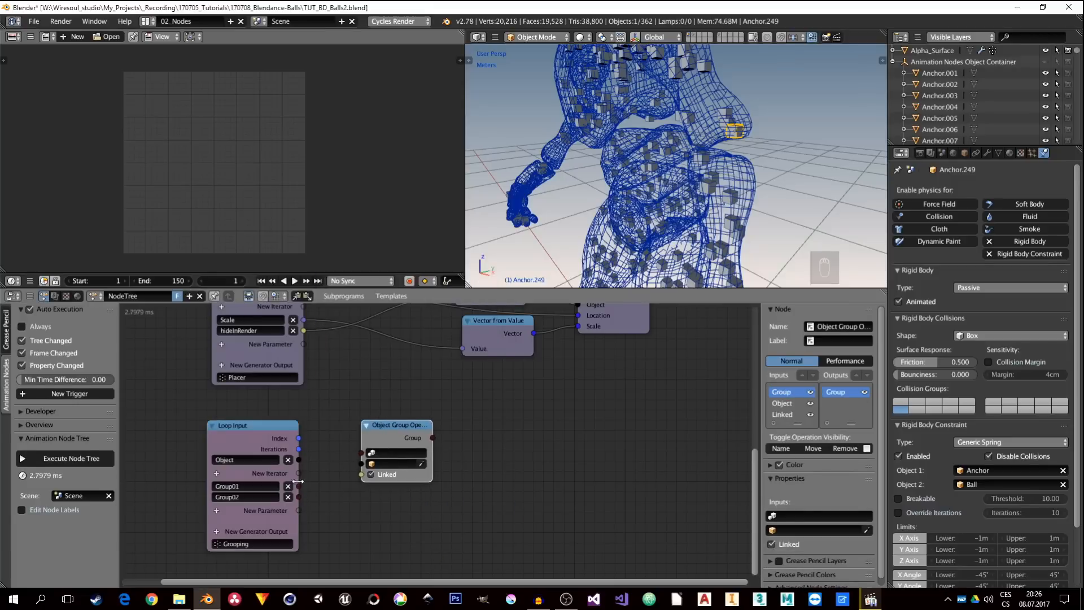
{"action": "left_click_drag", "start_coordinate": [299, 459], "coordinate": [362, 464]}
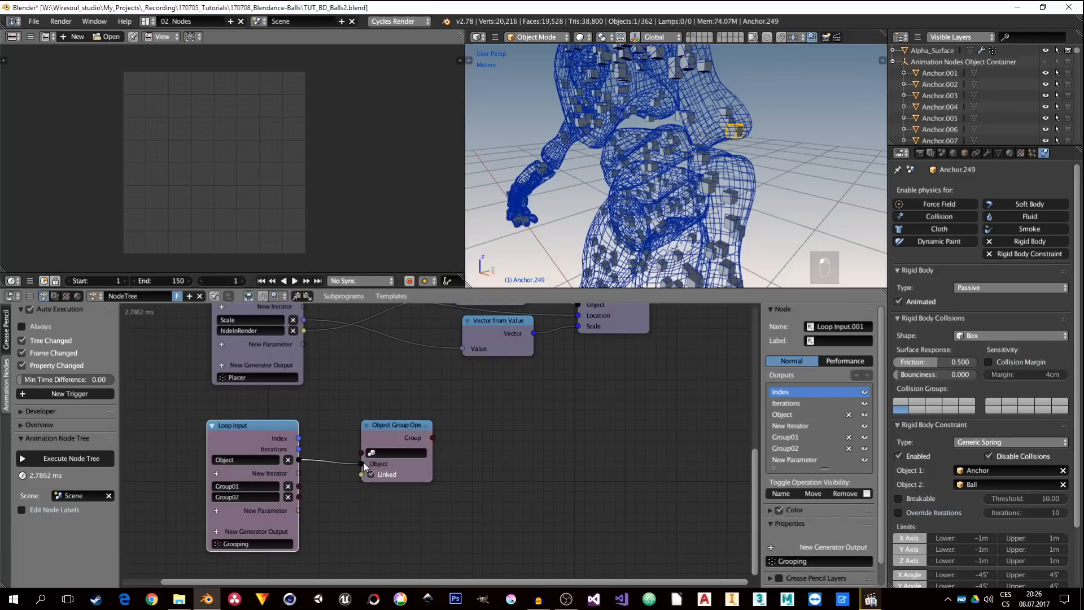
{"action": "left_click_drag", "start_coordinate": [299, 486], "coordinate": [363, 453]}
Step: Duplicate the Object Group Operations node below the original and feed the copy the loop's Object and Group02 outputs
{"action": "left_click", "coordinate": [388, 429]}
{"action": "key", "text": "shift+d"}
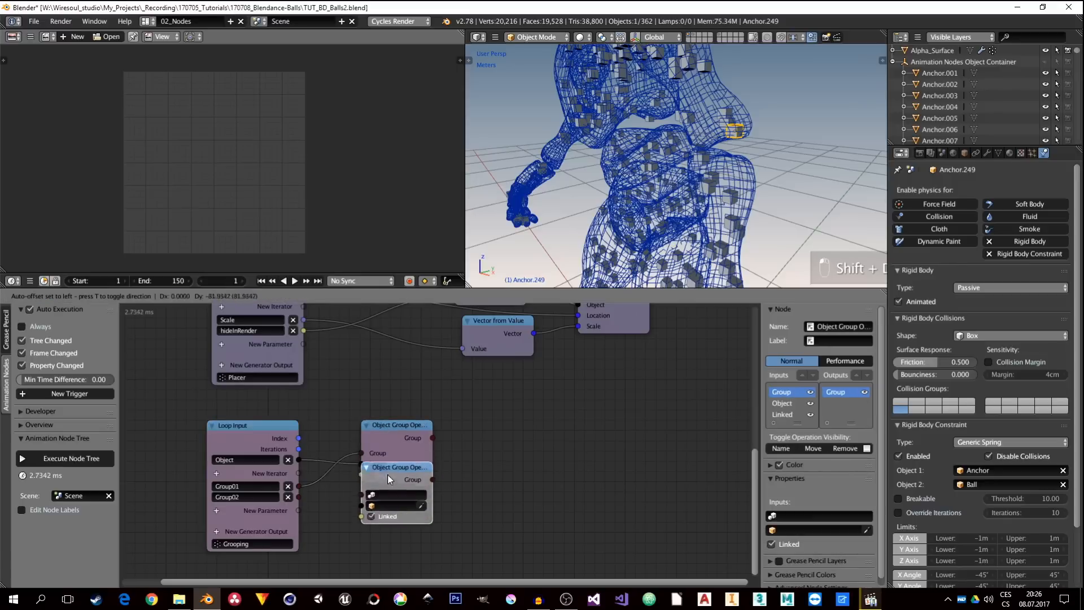
{"action": "left_click", "coordinate": [386, 497]}
{"action": "left_click_drag", "start_coordinate": [299, 460], "coordinate": [362, 535]}
{"action": "left_click_drag", "start_coordinate": [299, 497], "coordinate": [362, 522]}
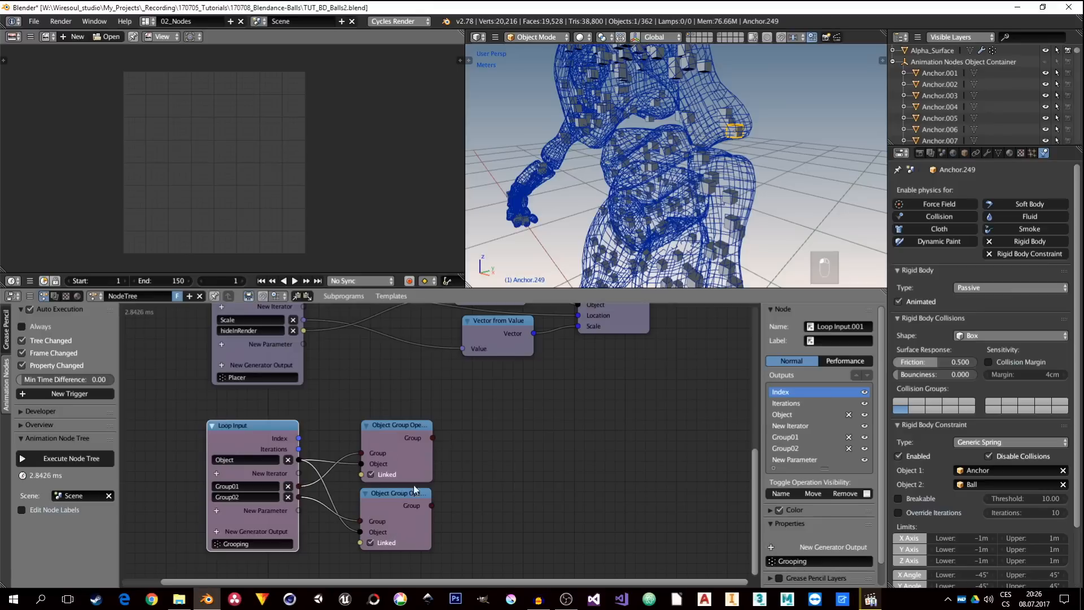
Step: Add an Invoke Subprogram node for Grooping above the Placer one and link the Object Instancer's Objects output to its Object List
{"action": "middle_click_drag", "start_coordinate": [443, 393], "coordinate": [377, 452]}
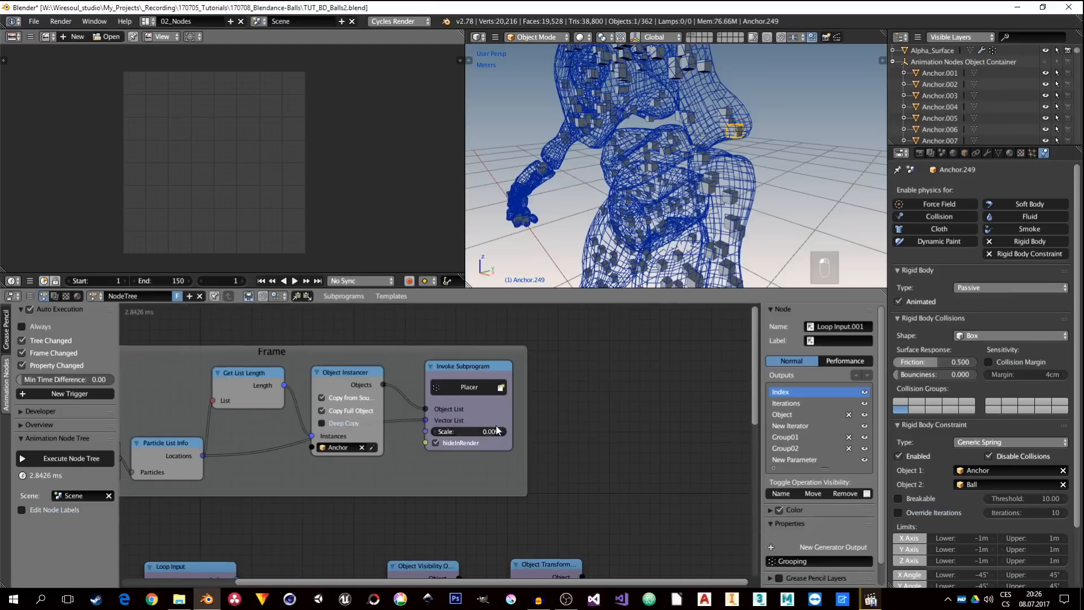
{"action": "key", "text": "shift+a"}
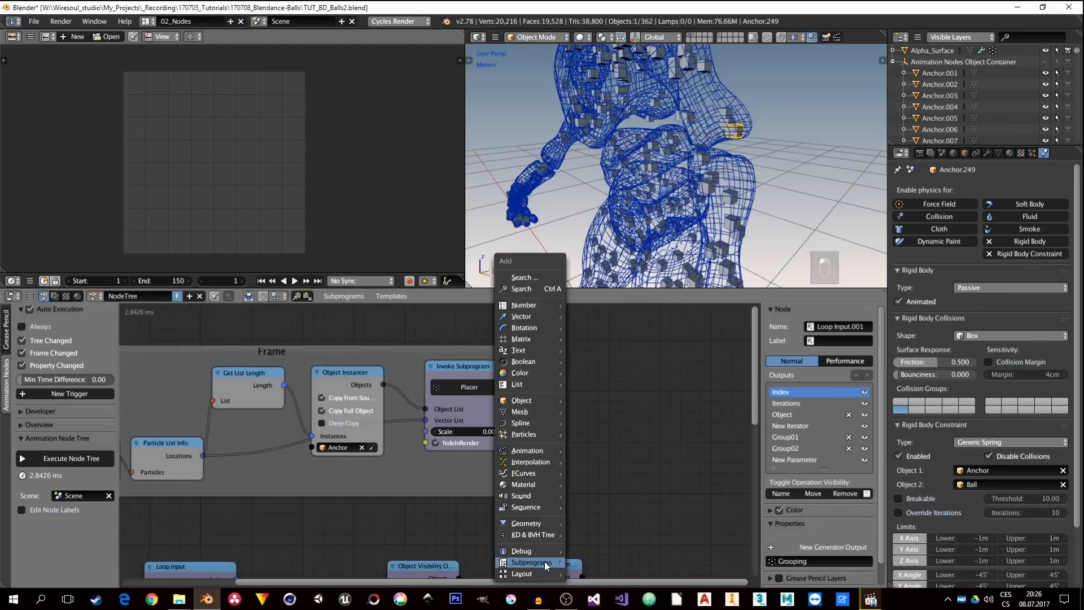
{"action": "mouse_move", "coordinate": [545, 562]}
{"action": "left_click", "coordinate": [600, 497]}
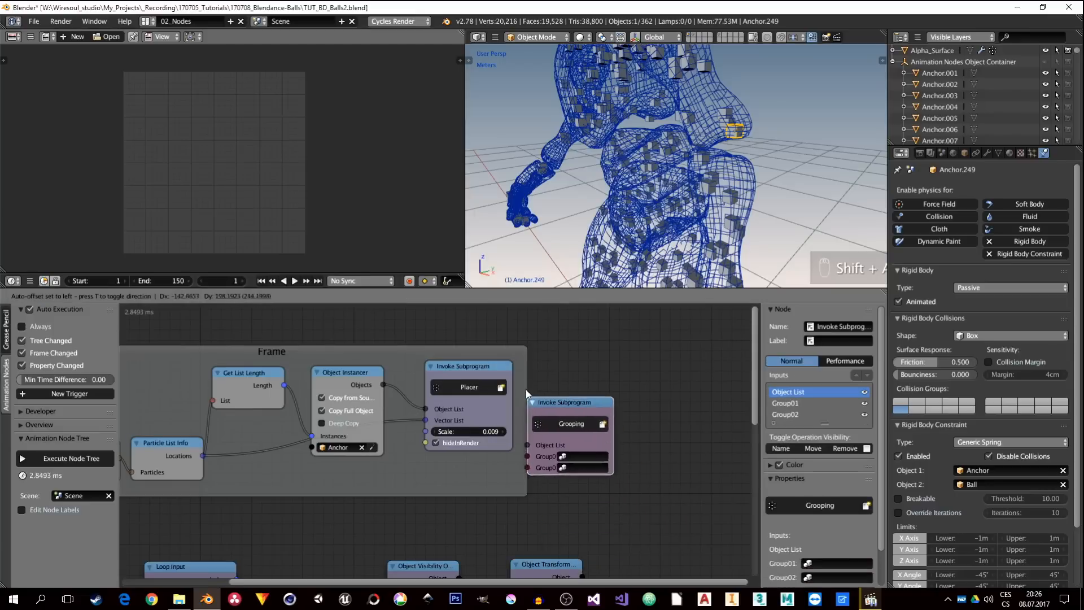
{"action": "left_click_drag", "start_coordinate": [534, 390], "coordinate": [464, 306]}
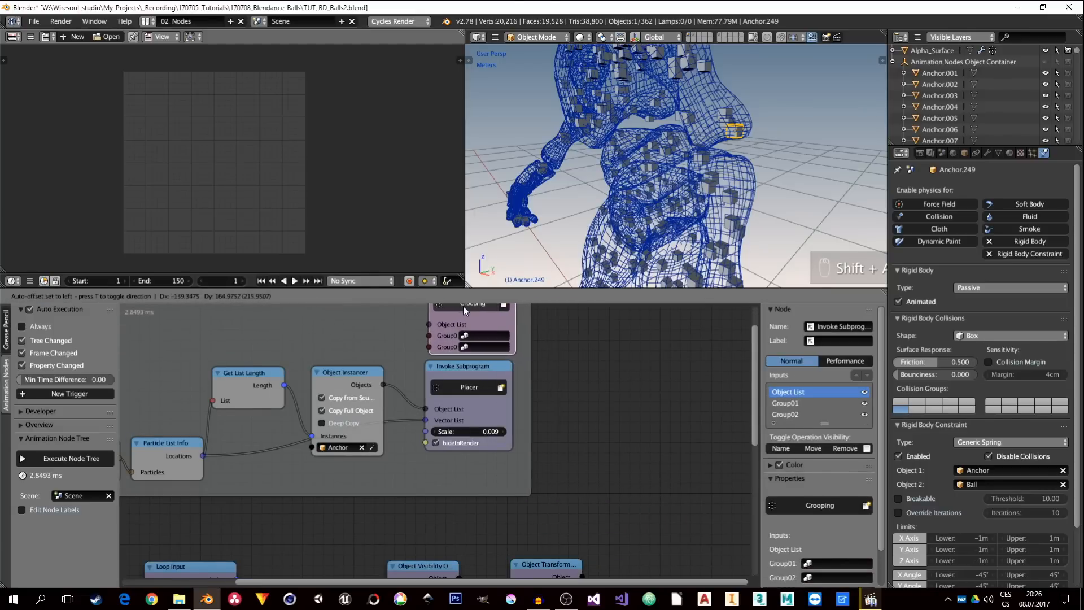
{"action": "middle_click_drag", "start_coordinate": [386, 404], "coordinate": [397, 432]}
{"action": "left_click_drag", "start_coordinate": [397, 433], "coordinate": [440, 372]}
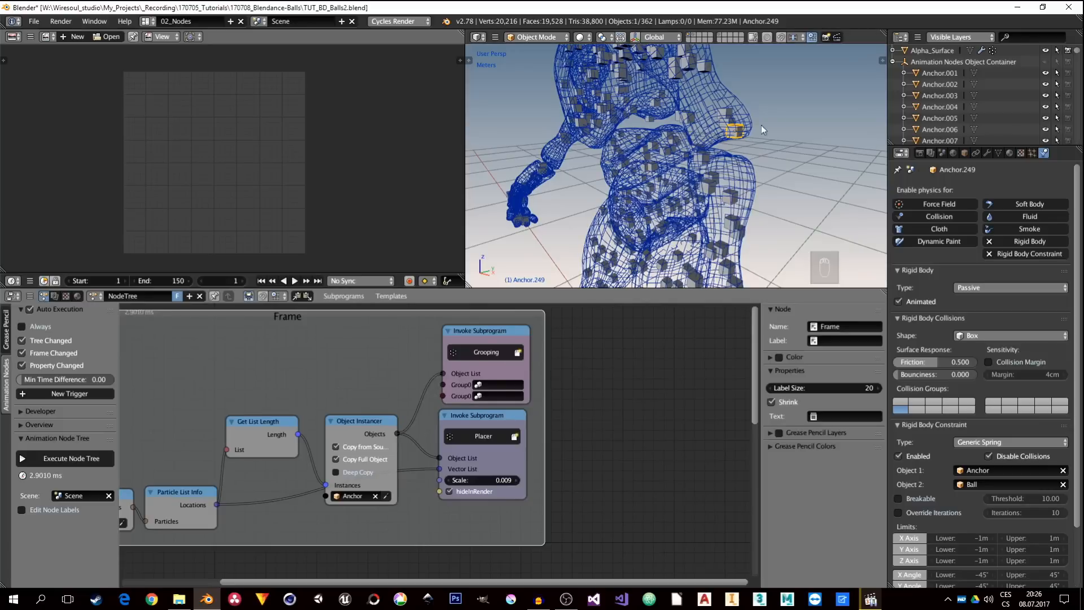
Step: Set the Grouping node's first group input to RigidBodyWorld and its second to RigidBodyConstraints
{"action": "left_click", "coordinate": [498, 383]}
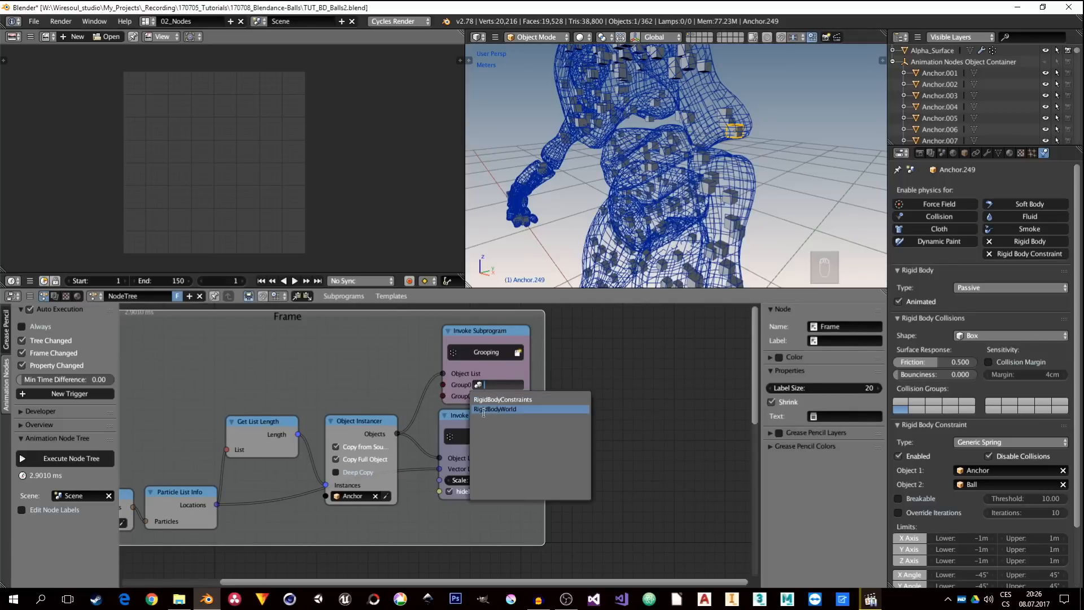
{"action": "left_click", "coordinate": [518, 409]}
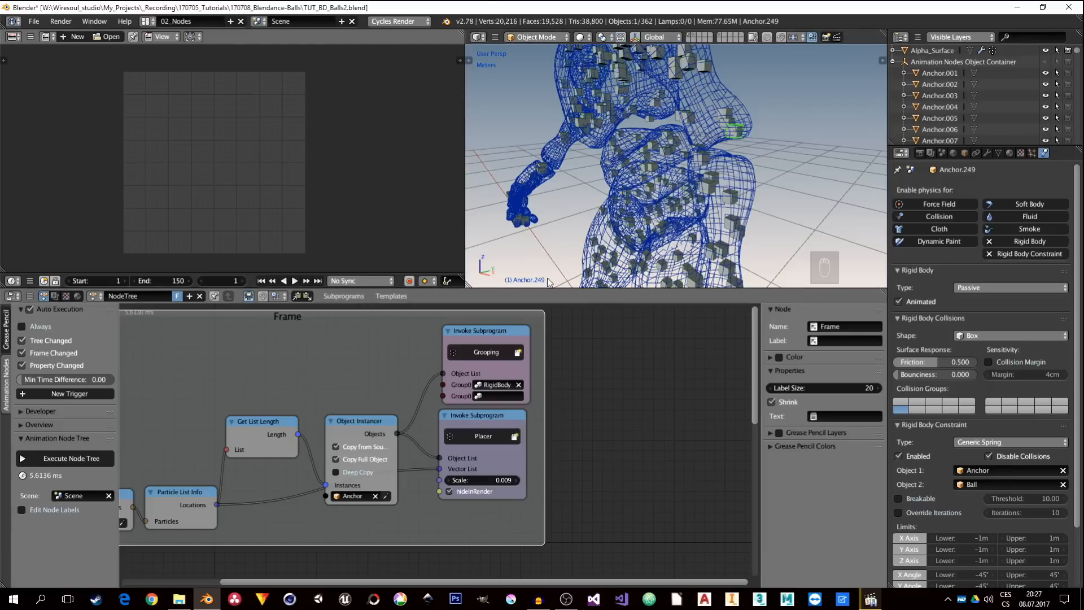
{"action": "left_click", "coordinate": [493, 396]}
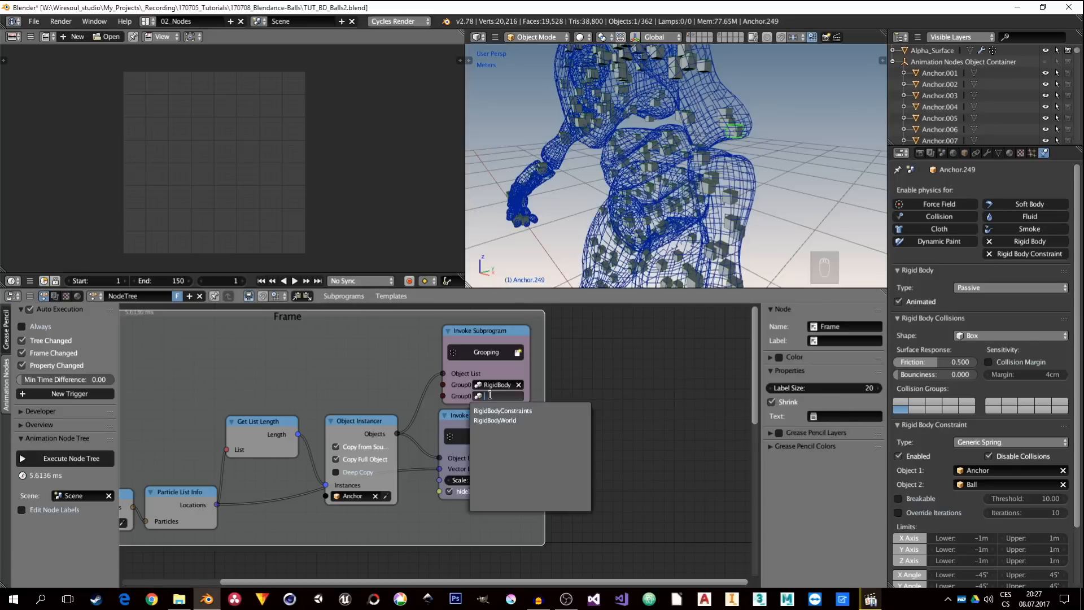
{"action": "left_click", "coordinate": [536, 411]}
{"action": "scroll", "coordinate": [695, 202], "scroll_direction": "up", "scroll_amount": 3}
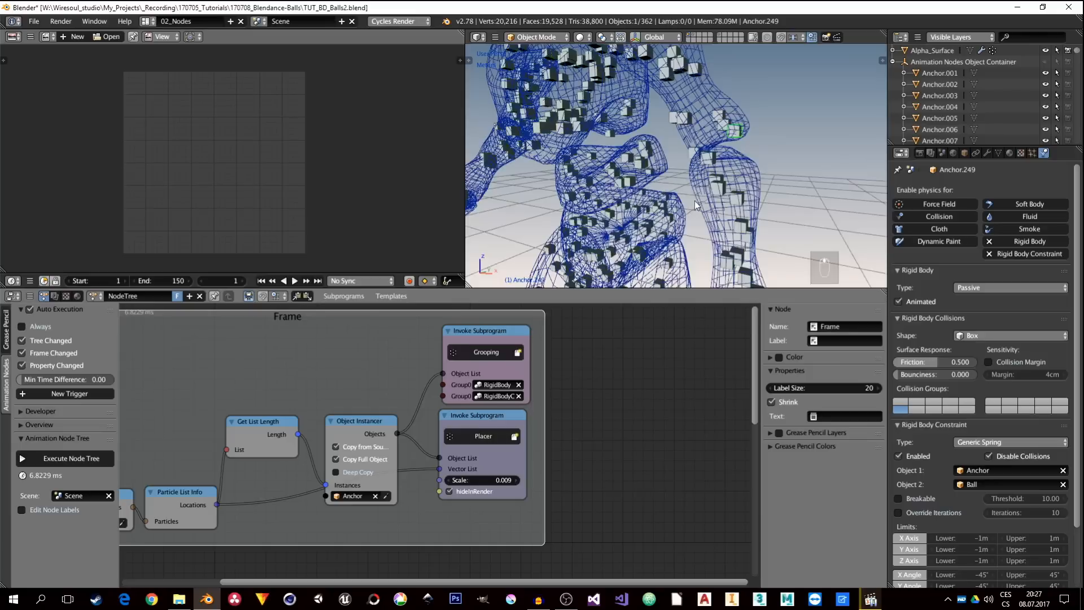
{"action": "scroll", "coordinate": [695, 201], "scroll_direction": "down", "scroll_amount": 4}
Step: Duplicate the Anchor Object Instancer node and place the copy directly below the original inside the frame
{"action": "middle_click_drag", "start_coordinate": [452, 500], "coordinate": [590, 545]}
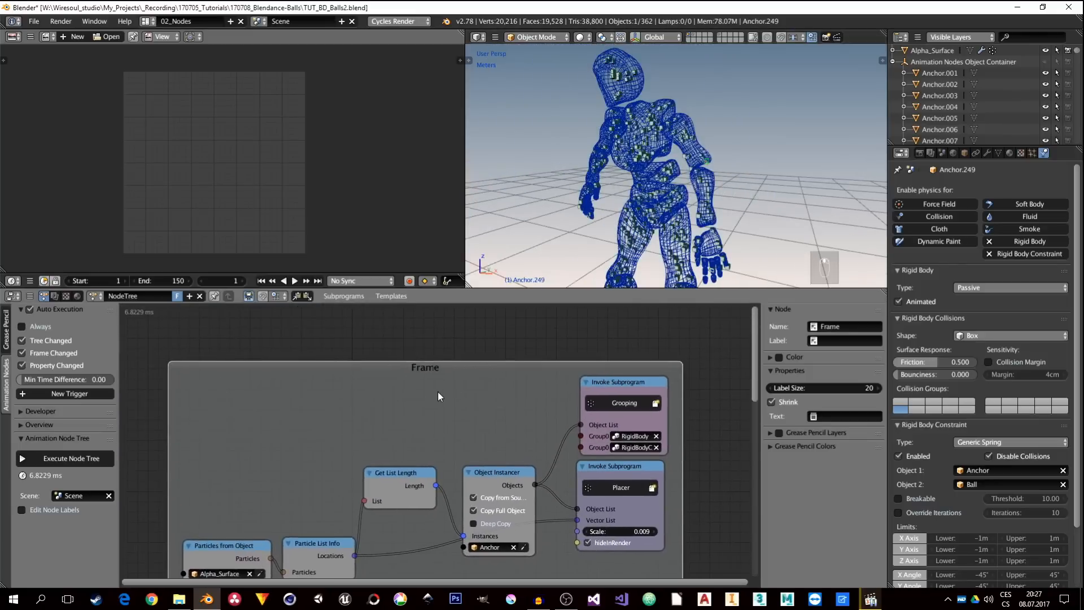
{"action": "middle_click_drag", "start_coordinate": [438, 395], "coordinate": [486, 362]}
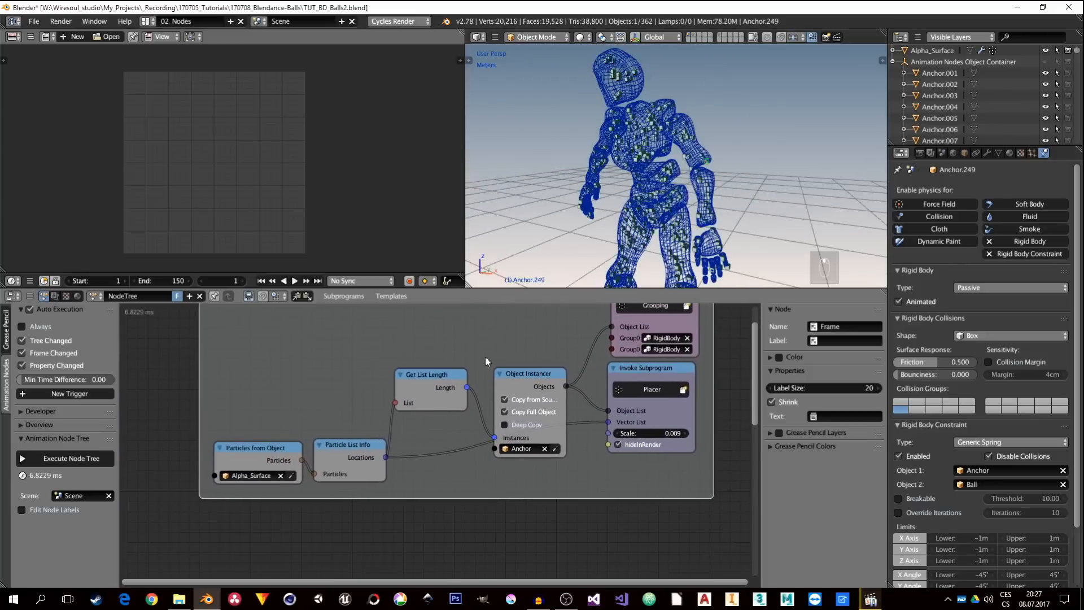
{"action": "middle_click_drag", "start_coordinate": [520, 467], "coordinate": [507, 428]}
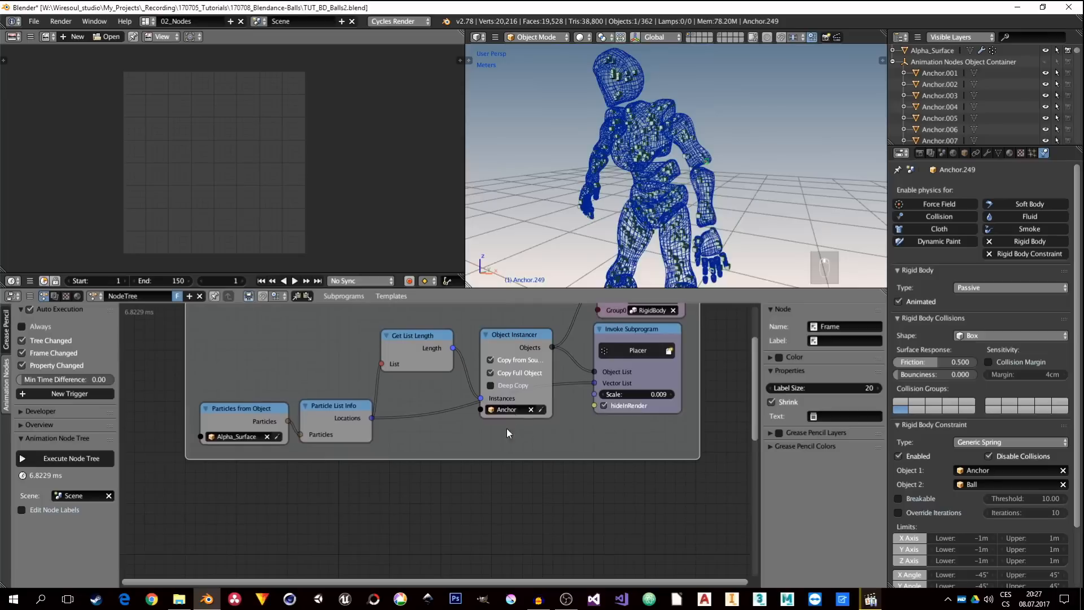
{"action": "left_click", "coordinate": [500, 338]}
{"action": "key", "text": "shift+d"}
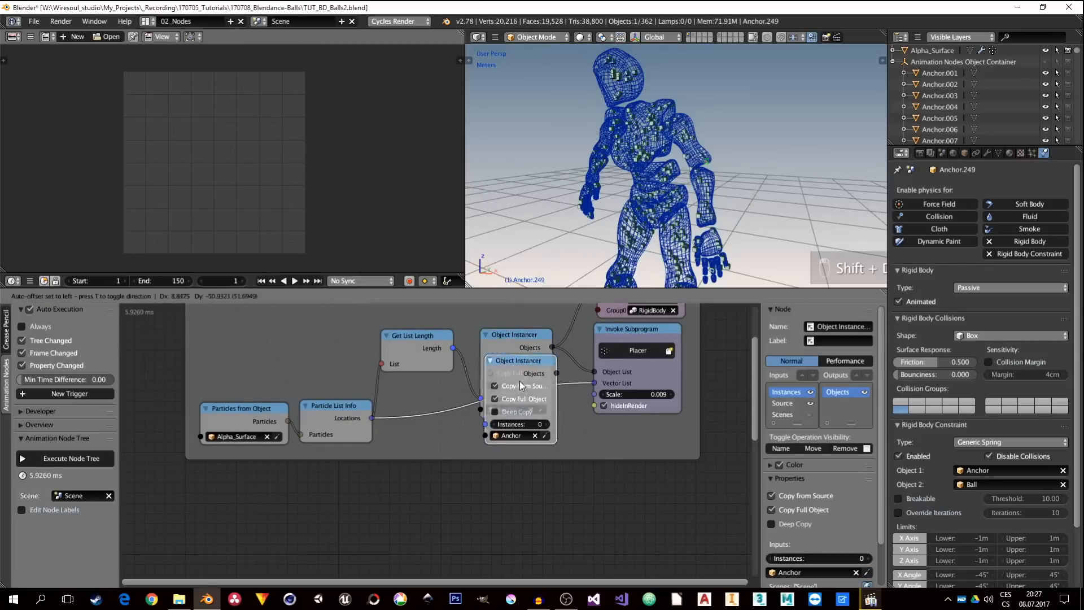
{"action": "left_click", "coordinate": [519, 513]}
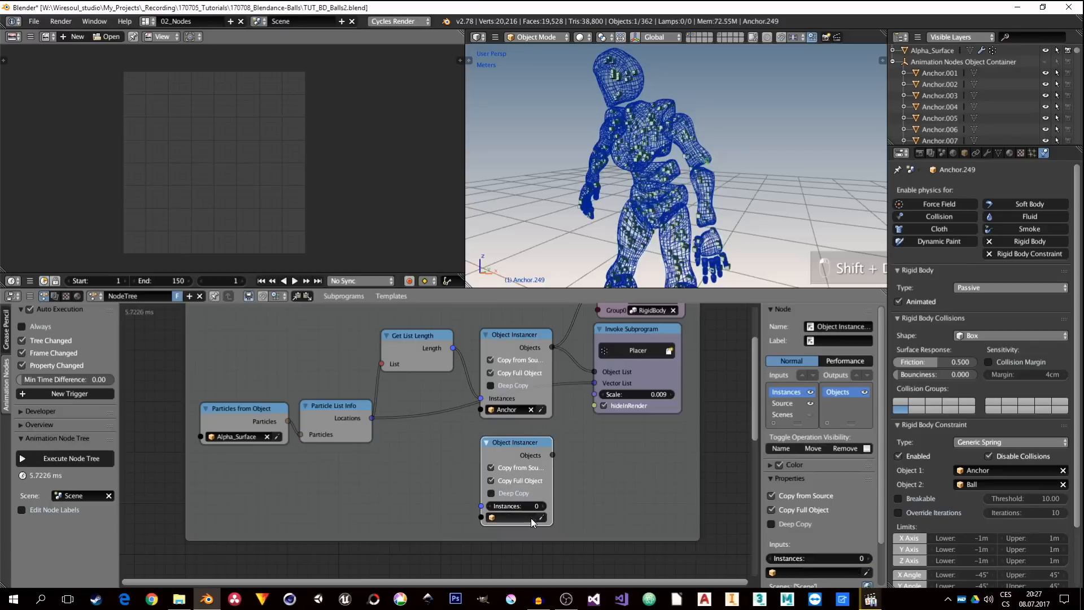
Step: Set the duplicated Object Instancer's source object to Ball and link the Get List Length output to its Instances input
{"action": "left_click", "coordinate": [532, 517]}
{"action": "left_click", "coordinate": [512, 517]}
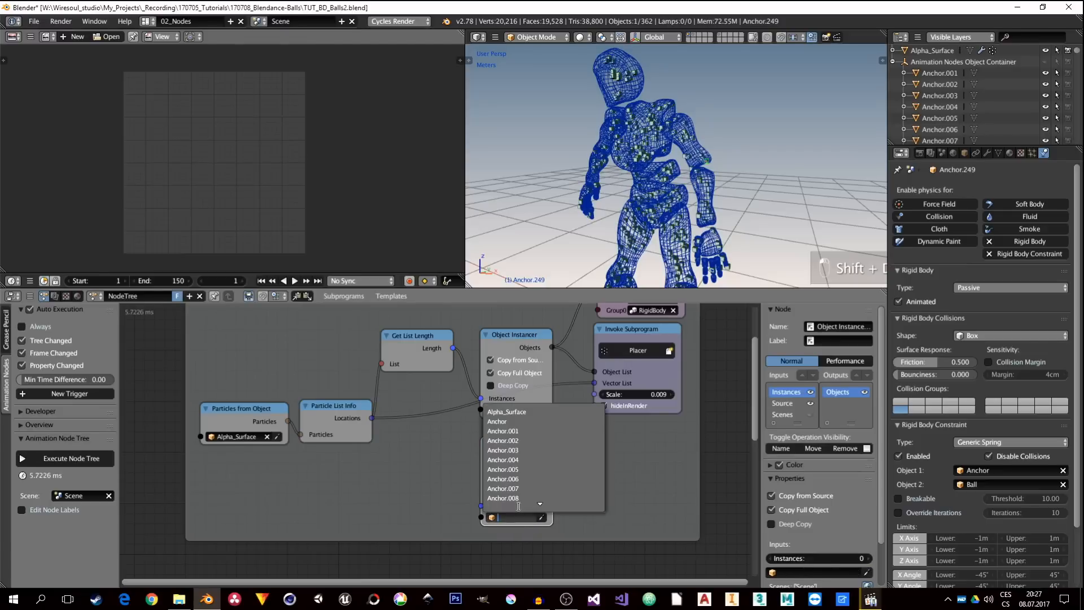
{"action": "type", "text": "ball"}
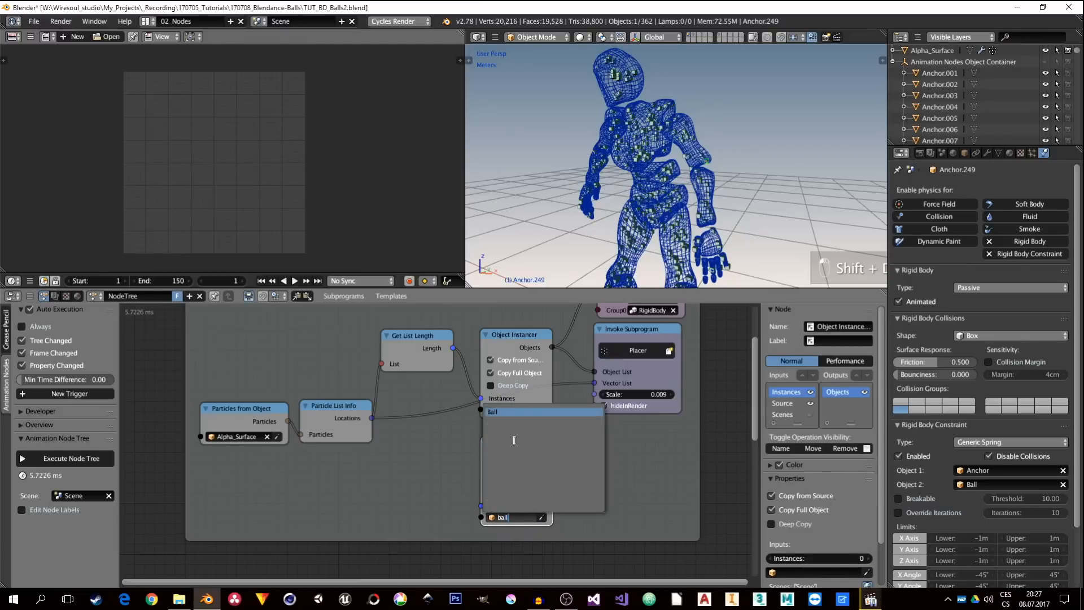
{"action": "left_click", "coordinate": [502, 410]}
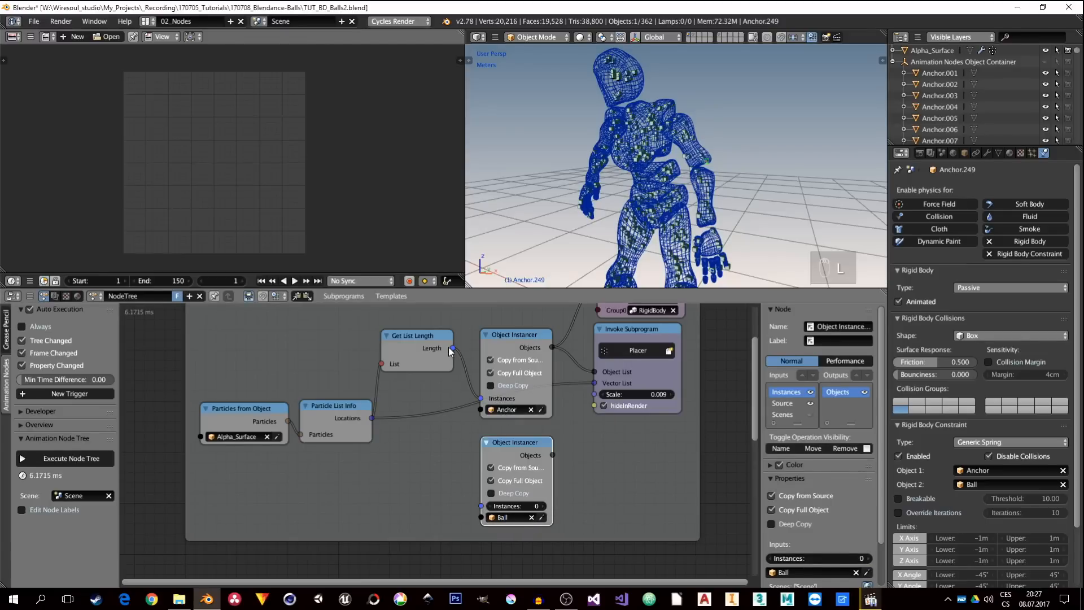
{"action": "left_click_drag", "start_coordinate": [453, 348], "coordinate": [483, 507]}
Step: Duplicate the Placer subprogram node beside the Ball instancer, feeding its Object List from the instancer's Objects and its Vector List from the particle Locations
{"action": "middle_click_drag", "start_coordinate": [594, 476], "coordinate": [475, 481]}
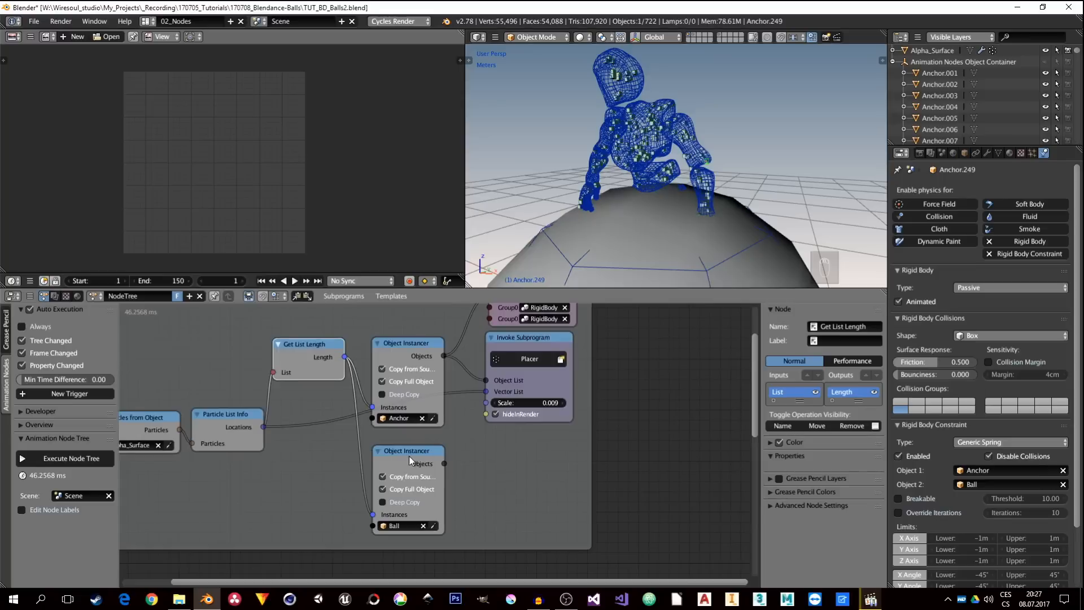
{"action": "left_click", "coordinate": [524, 341]}
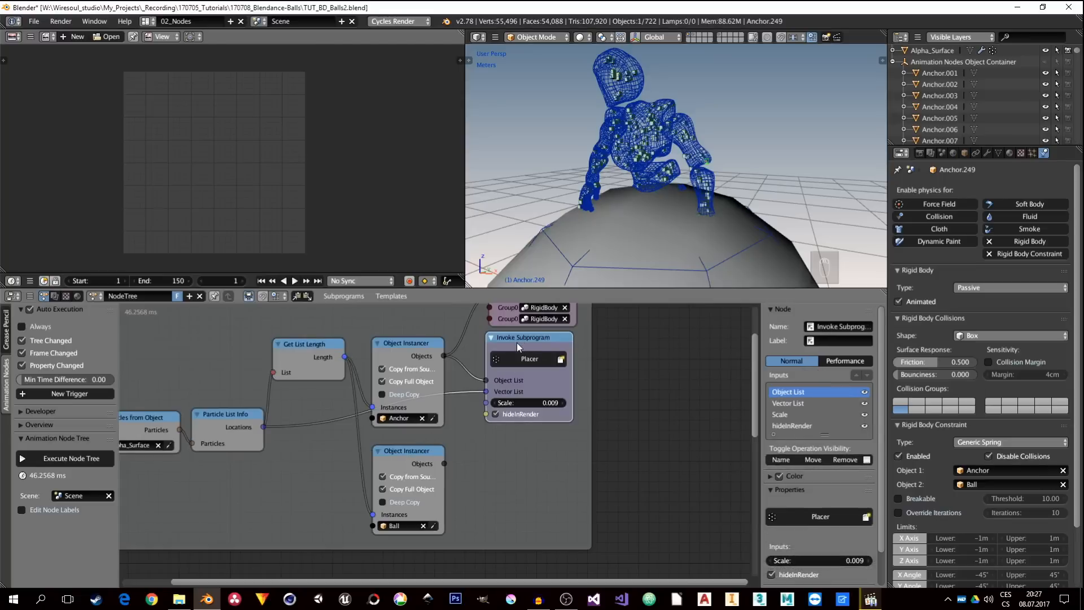
{"action": "key", "text": "shift+d"}
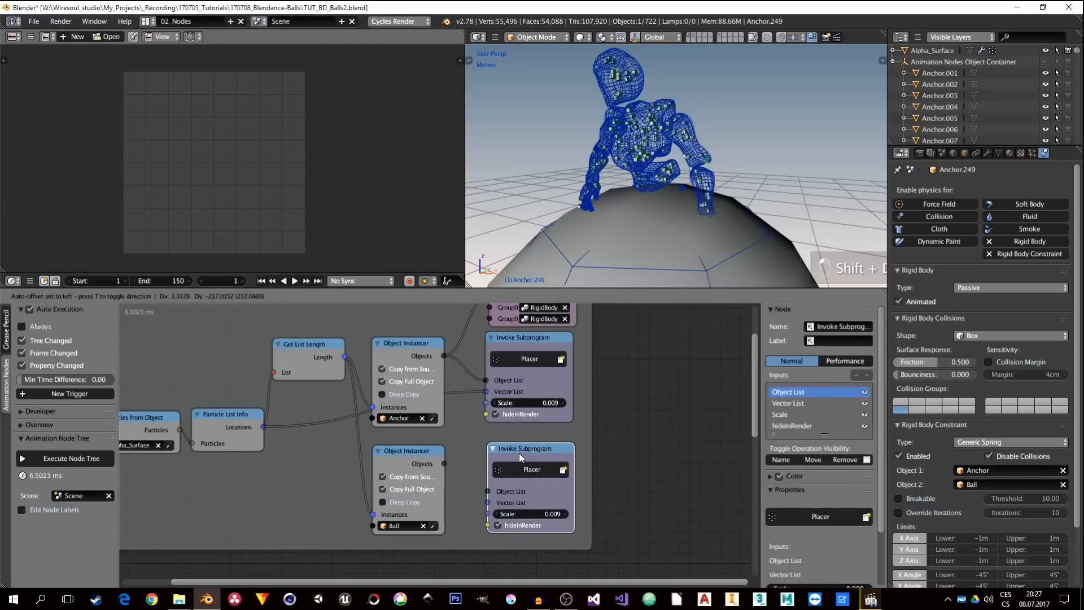
{"action": "left_click", "coordinate": [520, 453]}
{"action": "left_click_drag", "start_coordinate": [444, 464], "coordinate": [490, 491]}
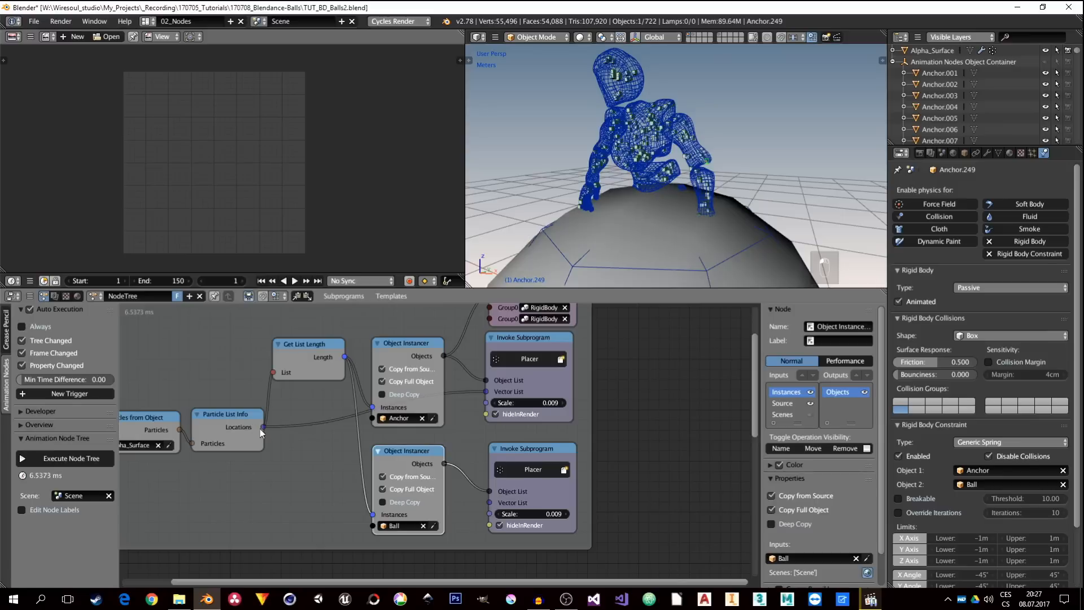
{"action": "left_click_drag", "start_coordinate": [264, 426], "coordinate": [494, 504]}
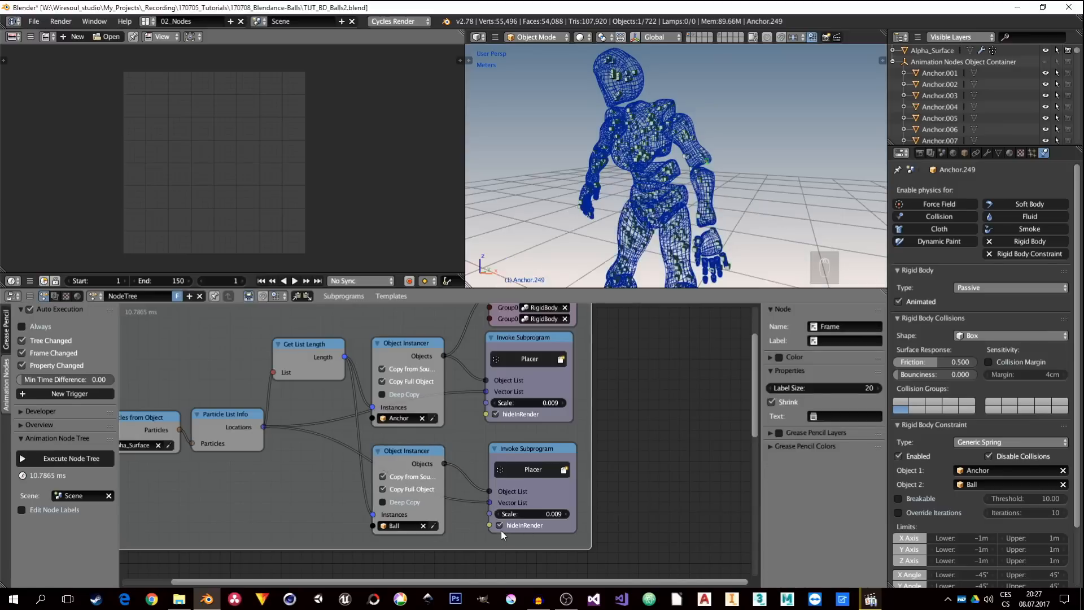
Step: Disable hideInRender on the Ball's Placer node and set its Scale to 0.06
{"action": "left_click", "coordinate": [500, 526]}
{"action": "left_click_drag", "start_coordinate": [548, 510], "coordinate": [574, 486]}
{"action": "middle_click_drag", "start_coordinate": [617, 206], "coordinate": [693, 185]}
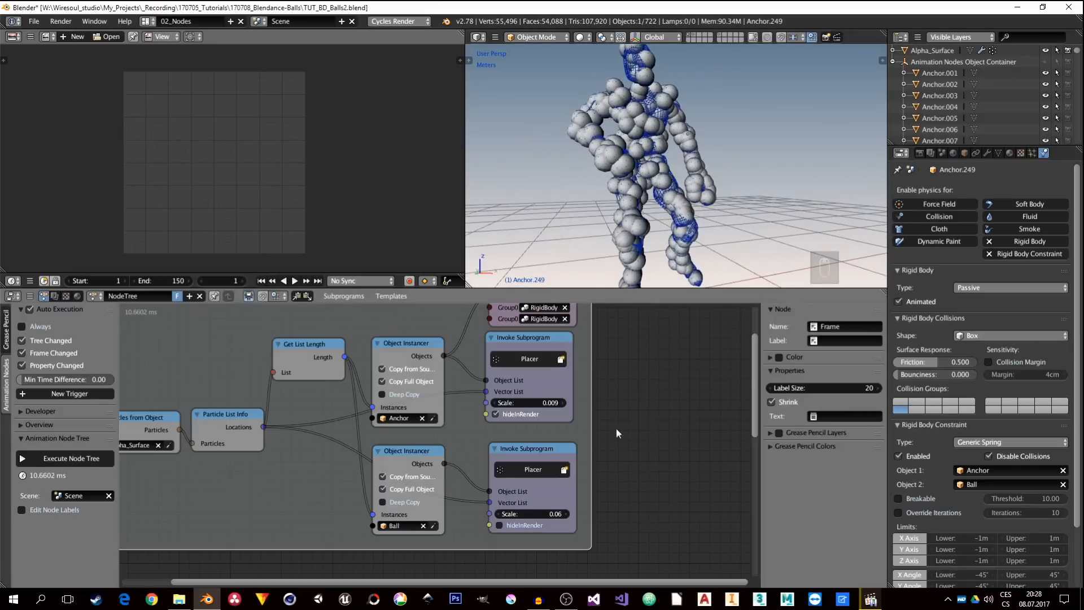
Step: Jump to the Placer subprogram's network and move its Loop Input node away from the other nodes to make room
{"action": "left_click", "coordinate": [535, 450]}
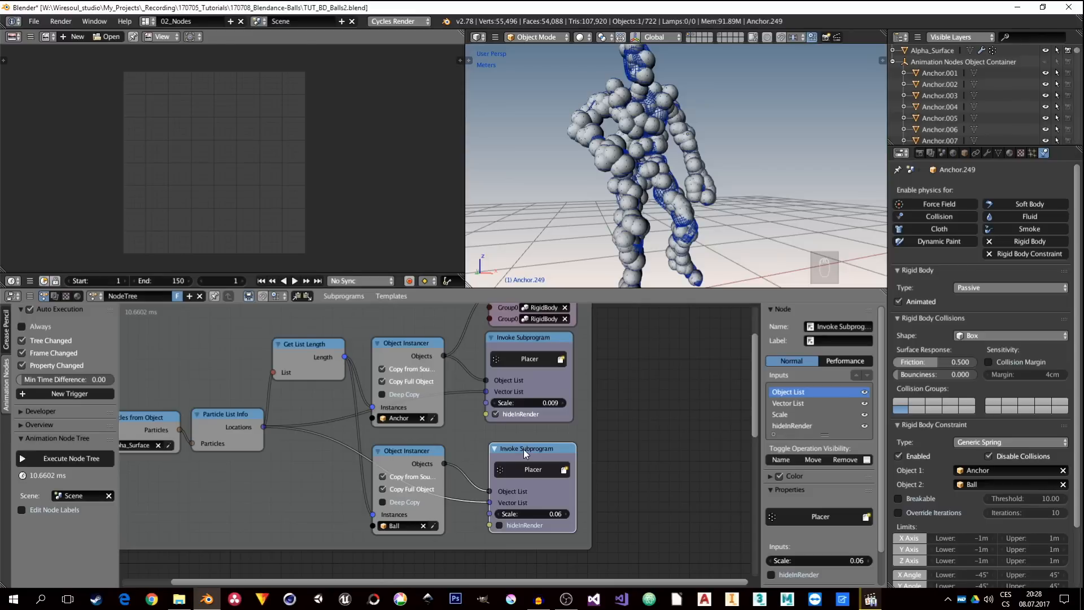
{"action": "key", "text": "Tab"}
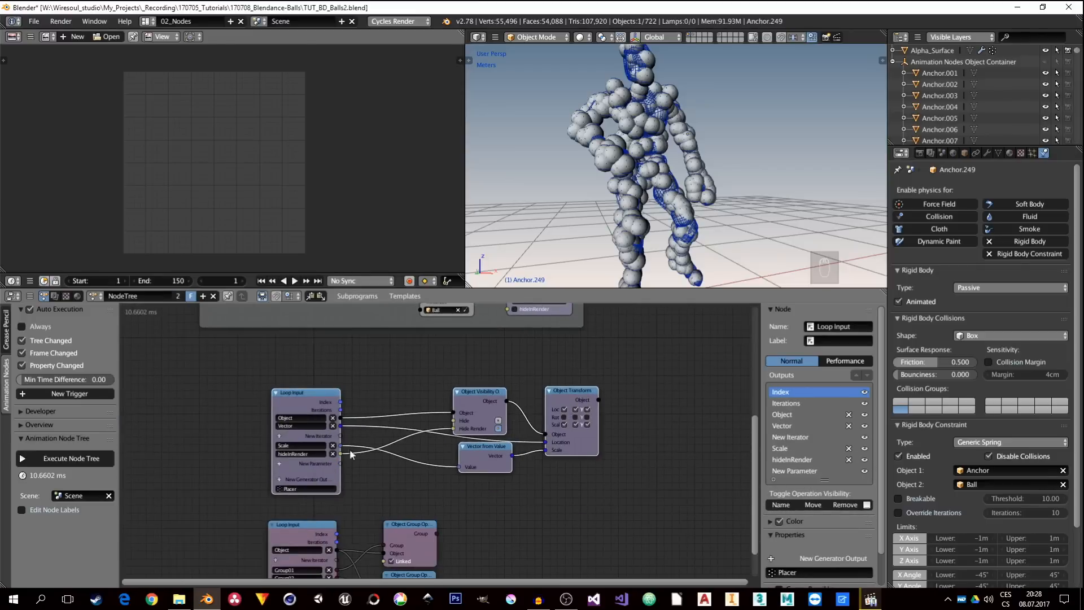
{"action": "scroll", "coordinate": [296, 454], "scroll_direction": "up", "scroll_amount": 2}
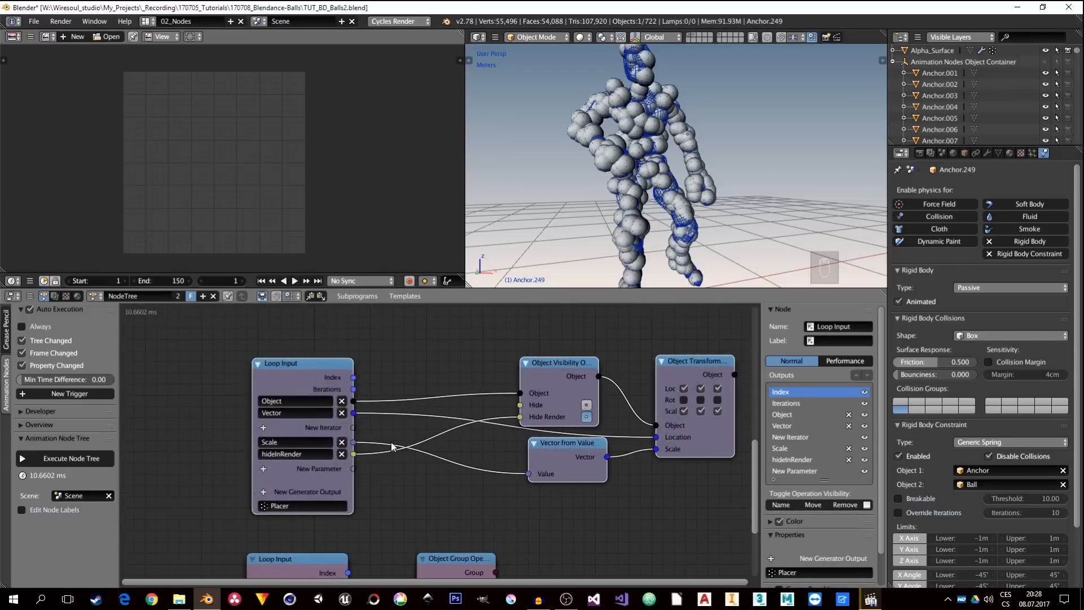
{"action": "left_click_drag", "start_coordinate": [293, 370], "coordinate": [208, 348]}
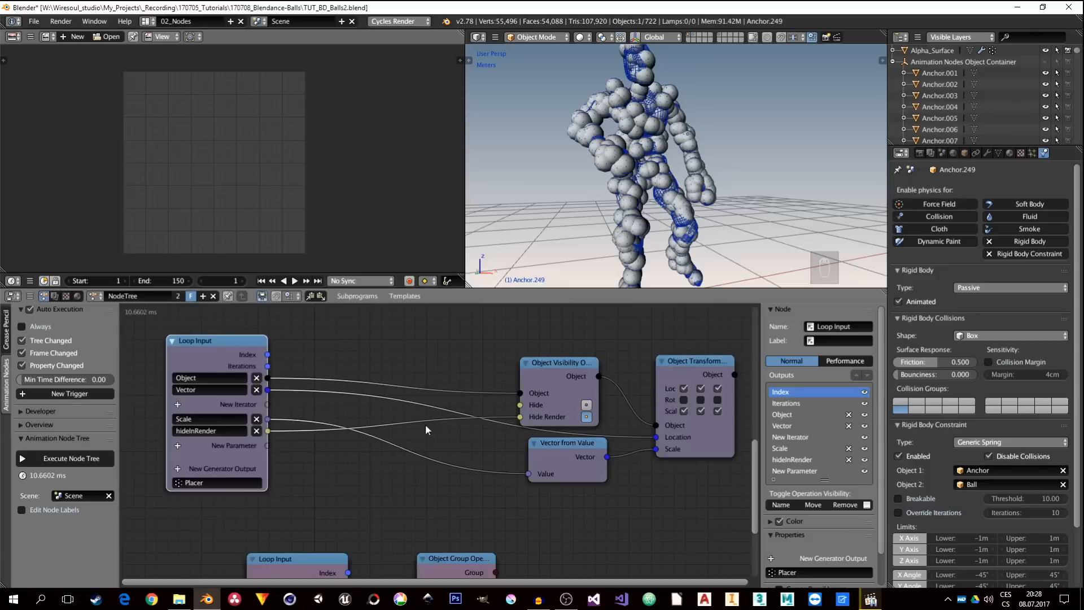
{"action": "mouse_move", "coordinate": [558, 446]}
{"action": "left_mouse_down"}
{"action": "mouse_move", "coordinate": [565, 477]}
{"action": "mouse_move", "coordinate": [565, 443]}
{"action": "mouse_move", "coordinate": [557, 444]}
{"action": "left_mouse_up"}
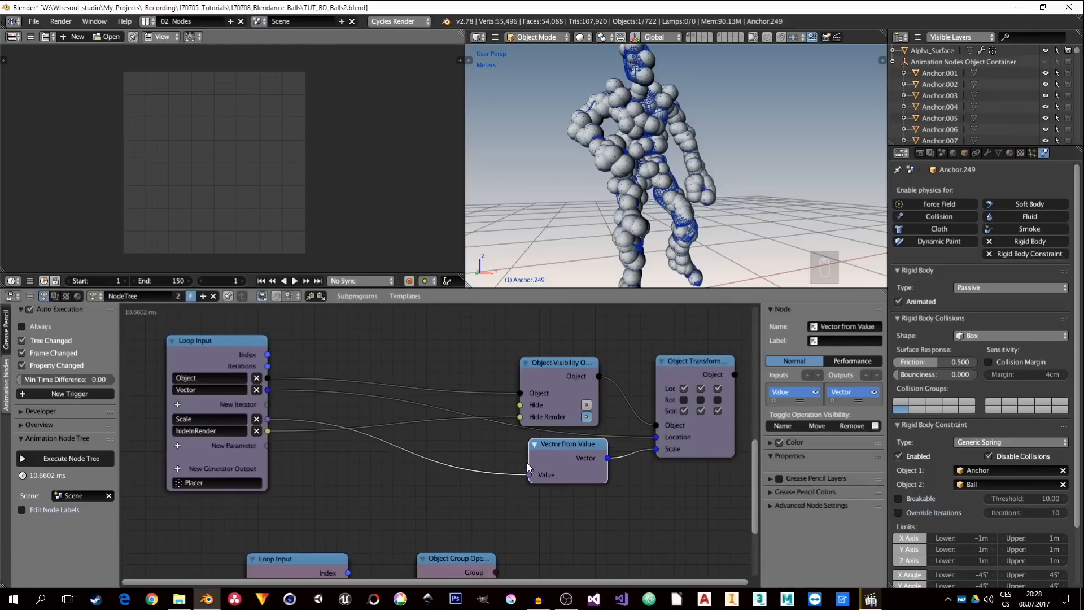
Step: Add a Random Number node between the Placer's Loop Input and Vector from Value nodes
{"action": "middle_click_drag", "start_coordinate": [395, 460], "coordinate": [450, 453]}
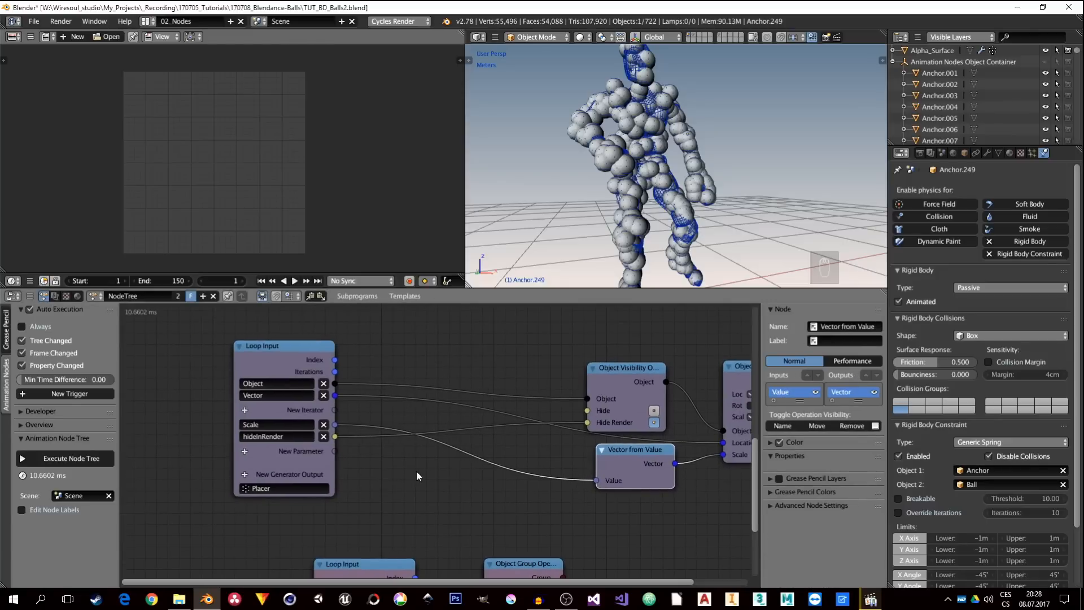
{"action": "key", "text": "shift+a"}
{"action": "mouse_move", "coordinate": [412, 215]}
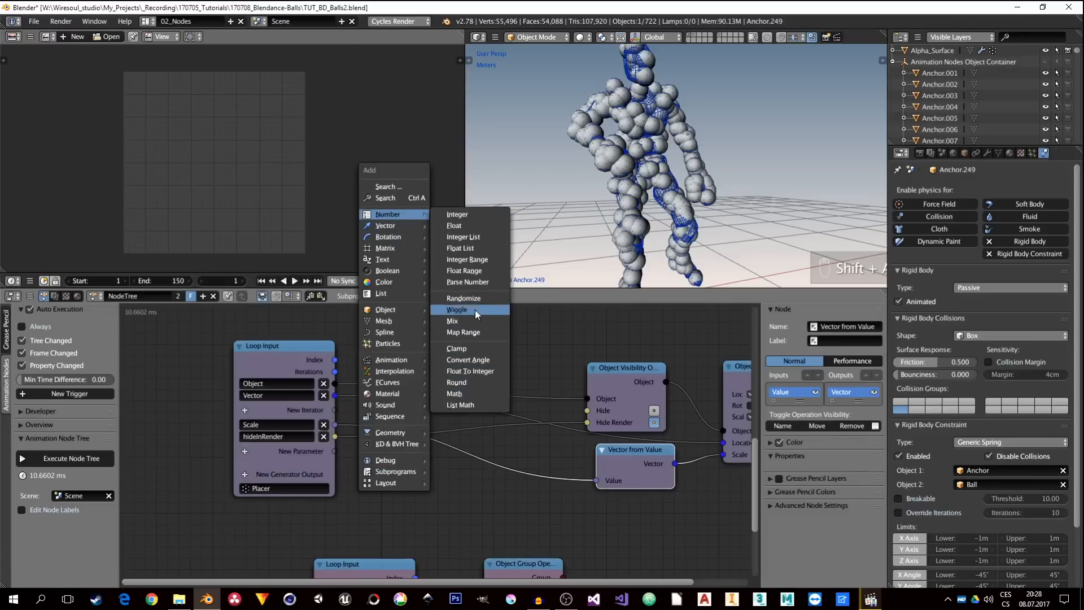
{"action": "left_click", "coordinate": [463, 299]}
{"action": "left_click", "coordinate": [375, 480]}
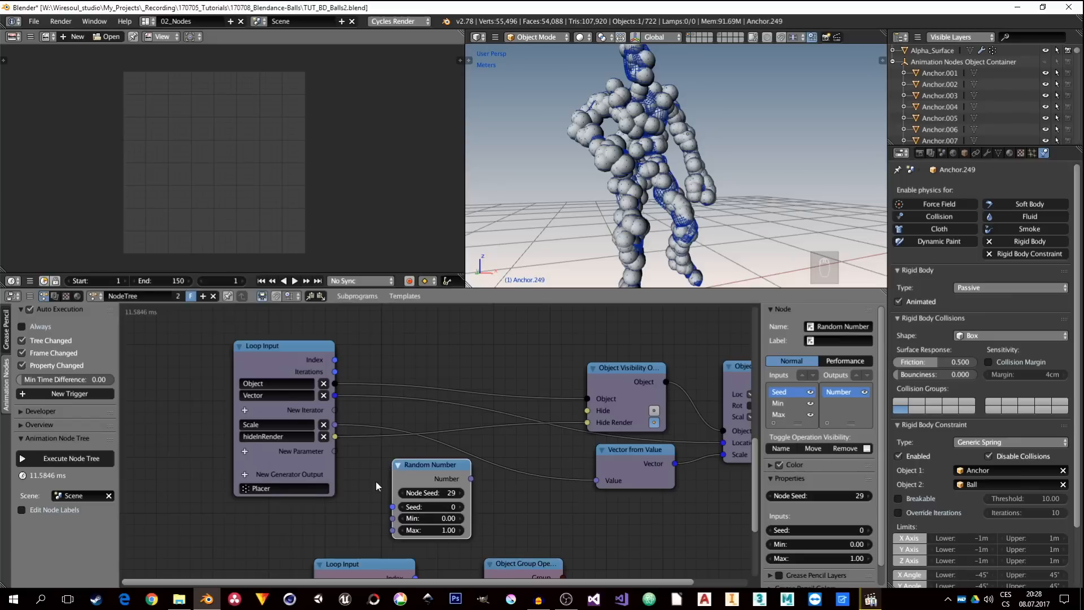
{"action": "middle_click_drag", "start_coordinate": [350, 438], "coordinate": [358, 425]}
Step: Shift the Placer's Loop Input node aside and link its Index output to the Random Number node's Seed
{"action": "left_click_drag", "start_coordinate": [284, 352], "coordinate": [247, 352]}
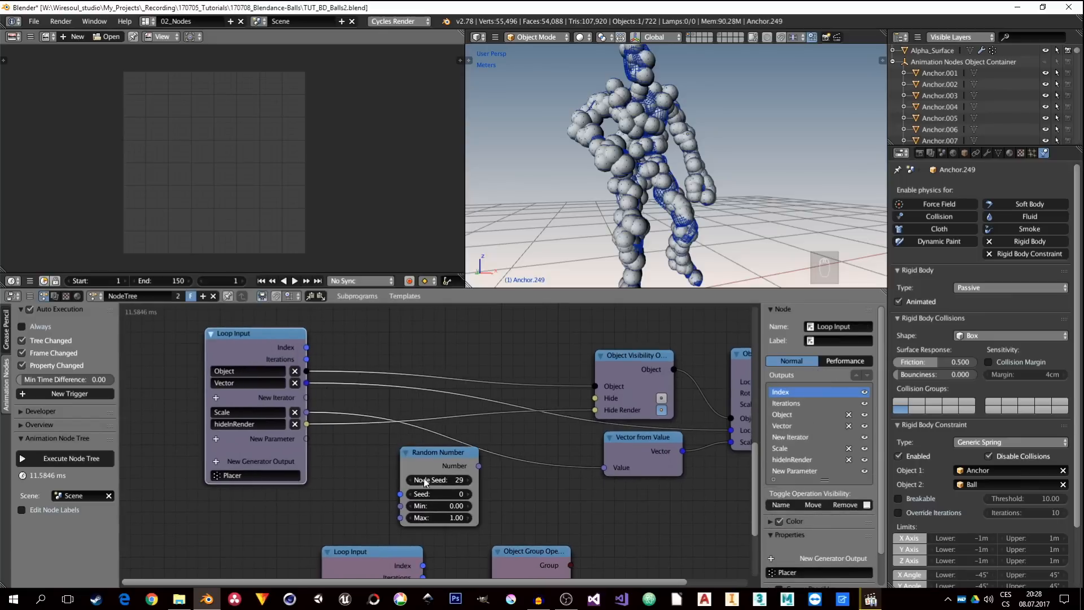
{"action": "left_click", "coordinate": [470, 494]}
{"action": "left_click", "coordinate": [469, 494]}
{"action": "left_click", "coordinate": [469, 494]}
{"action": "left_click", "coordinate": [469, 494]}
{"action": "left_click_drag", "start_coordinate": [307, 348], "coordinate": [441, 456]}
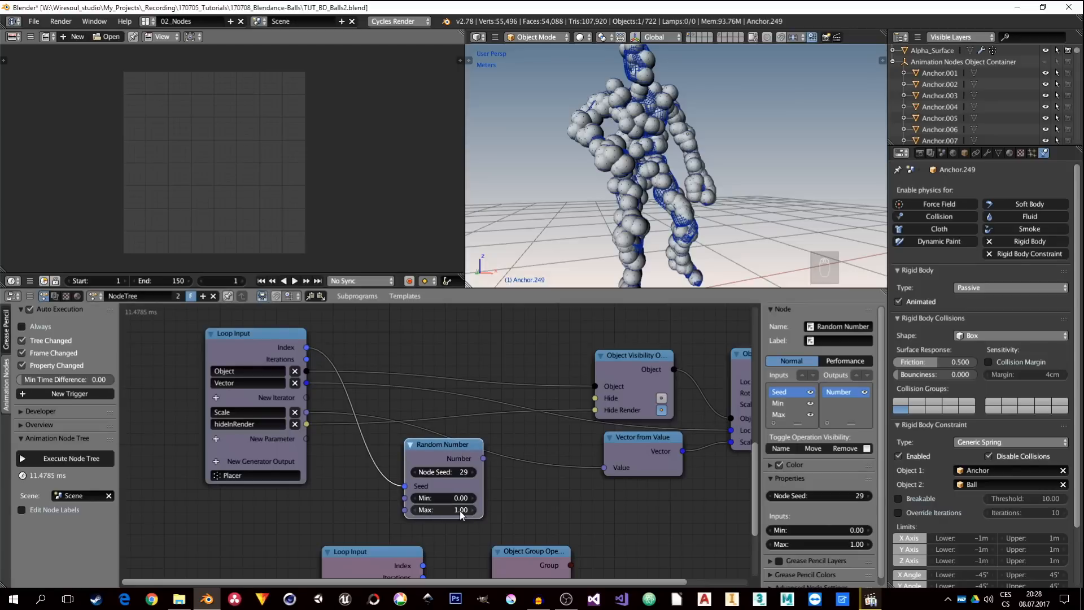
{"action": "left_click", "coordinate": [215, 439]}
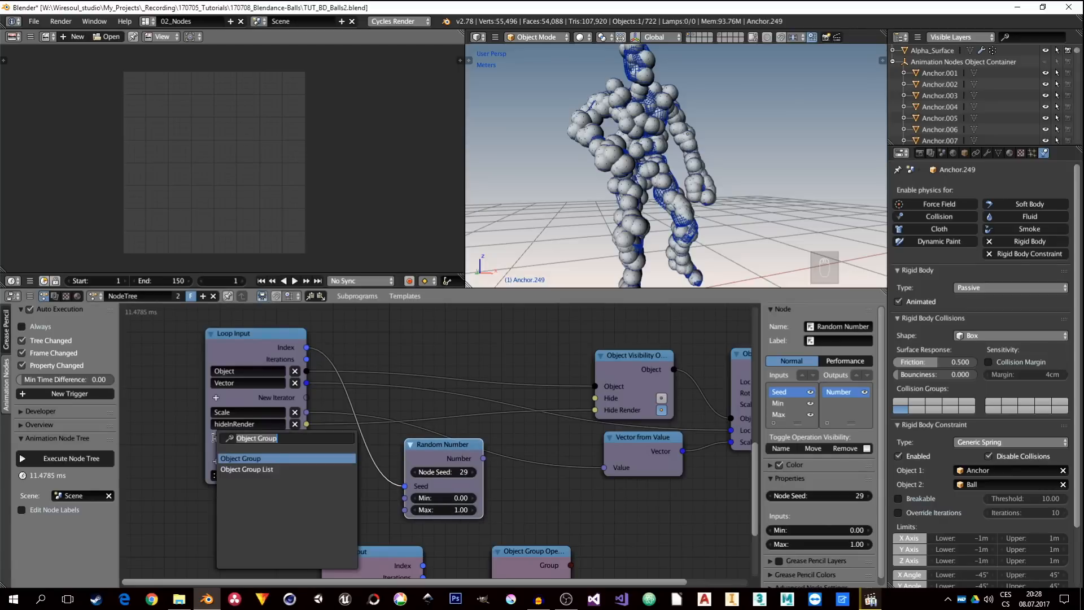
{"action": "type", "text": "ryndomnes"}
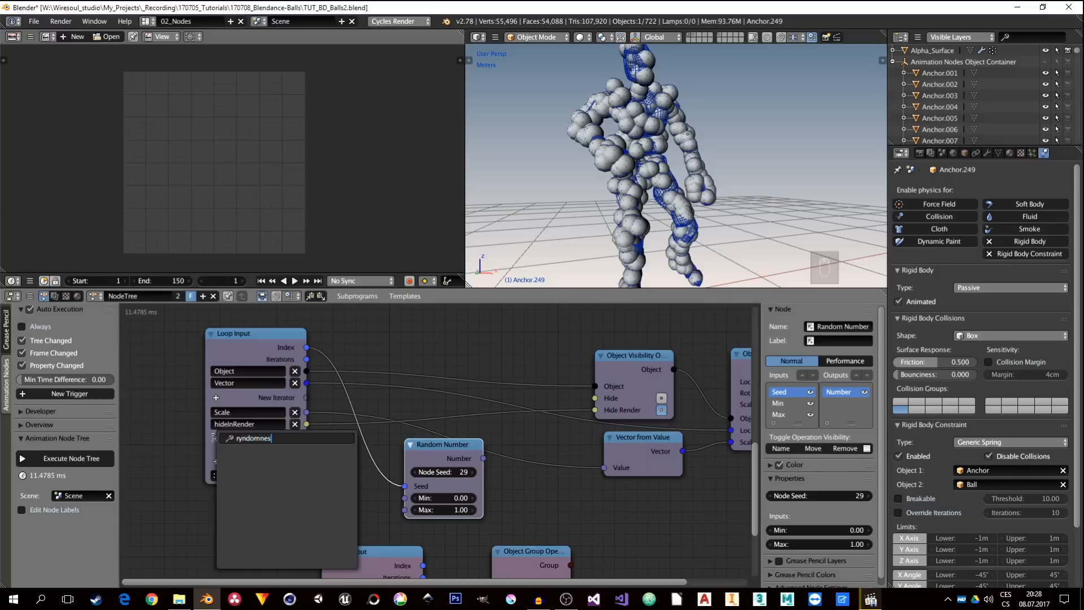
{"action": "key", "text": "Escape"}
Step: Add a Float parameter named Randomnes to the Placer's Loop Input and move that node farther from the Random Number node
{"action": "left_click", "coordinate": [219, 439]}
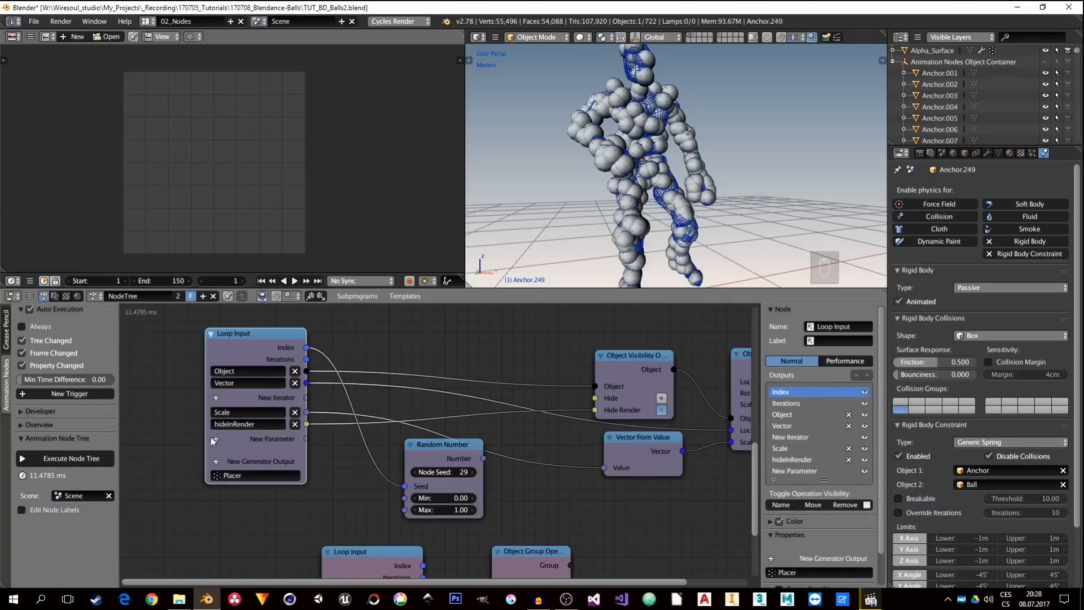
{"action": "left_click", "coordinate": [215, 439]}
{"action": "type", "text": "float"}
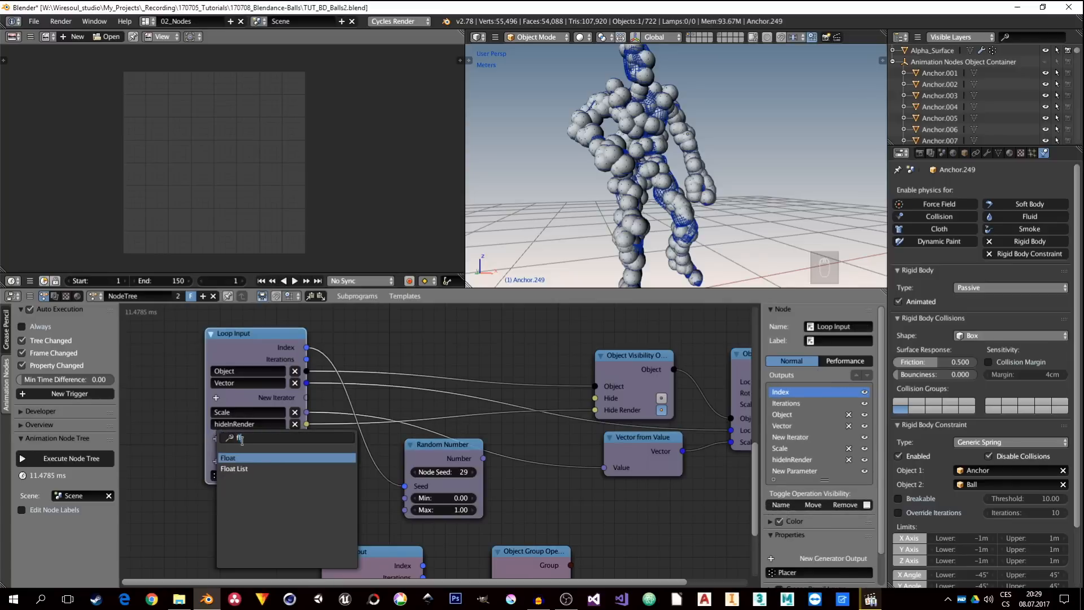
{"action": "left_click", "coordinate": [253, 458]}
{"action": "left_click", "coordinate": [247, 436]}
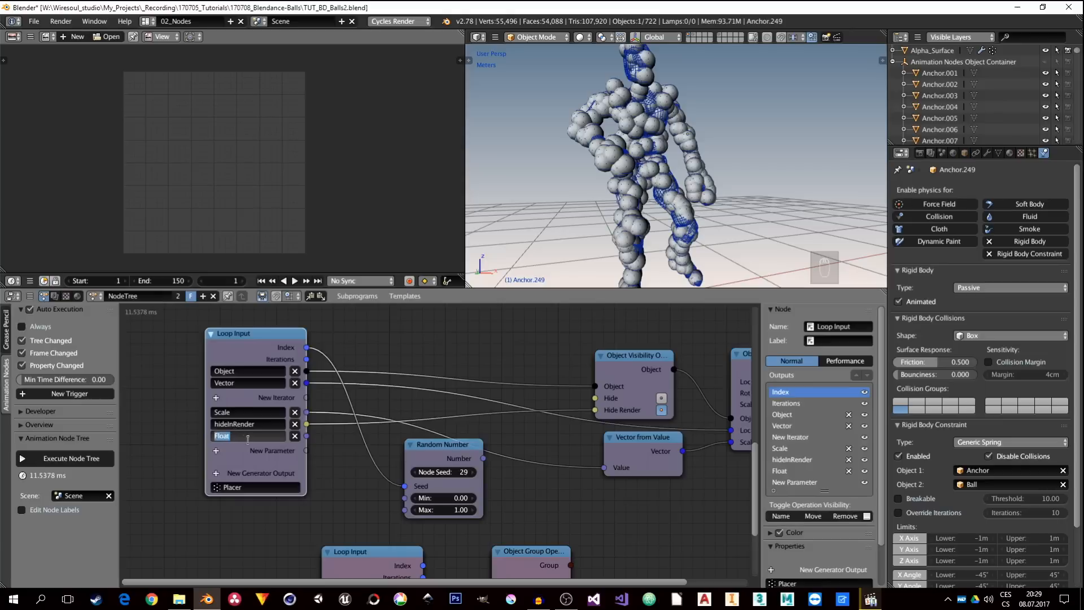
{"action": "type", "text": "Randomnes"}
{"action": "key", "text": "Return"}
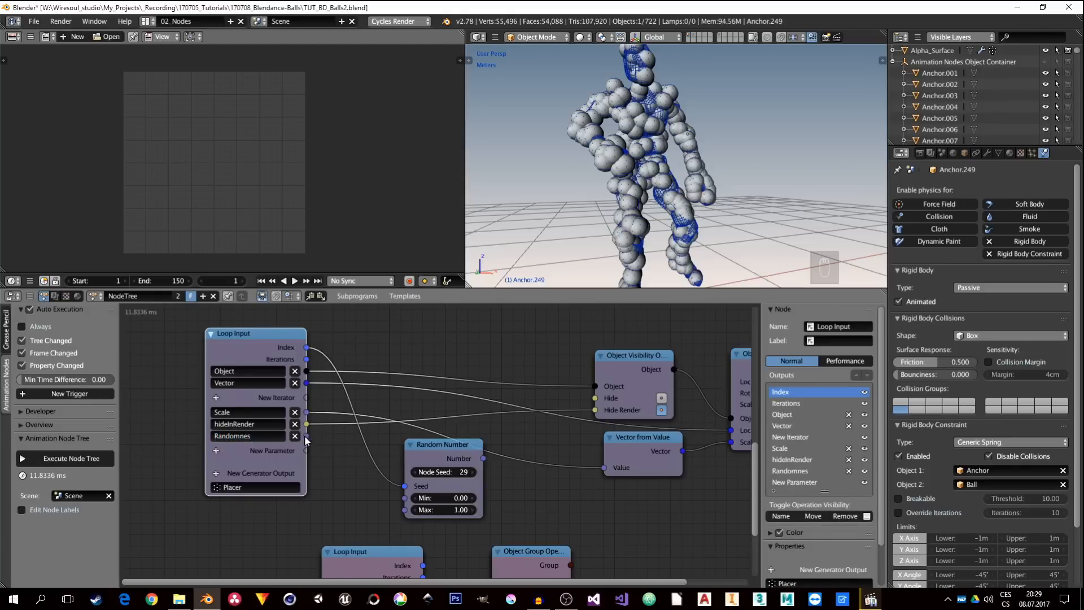
{"action": "left_click_drag", "start_coordinate": [235, 347], "coordinate": [160, 340]}
{"action": "middle_click_drag", "start_coordinate": [262, 404], "coordinate": [321, 408]}
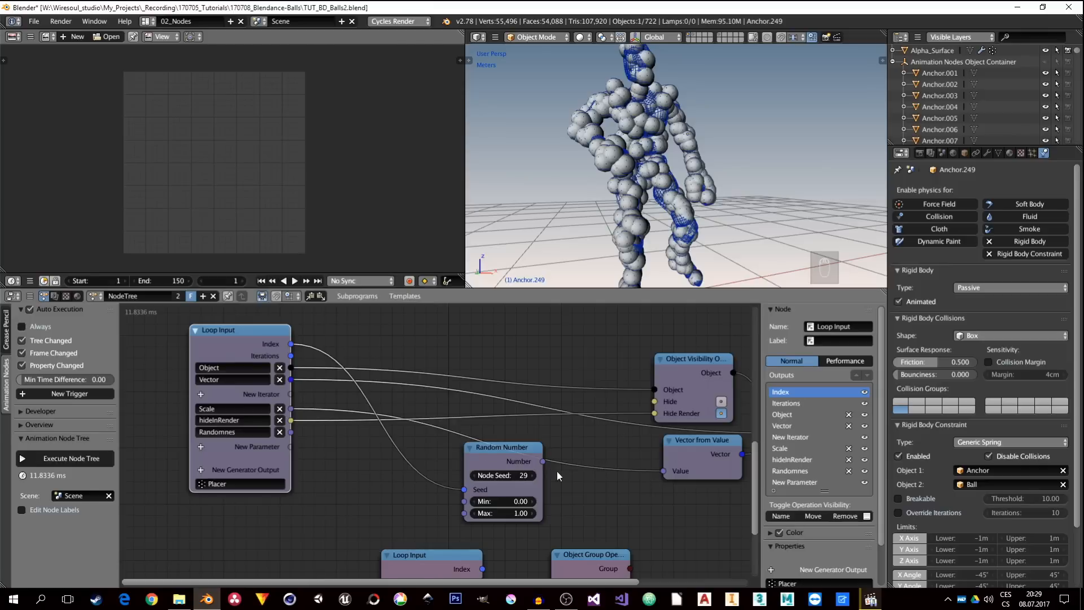
Step: Add a Math node set to Add between the Placer's Loop Input and Random Number nodes
{"action": "middle_click_drag", "start_coordinate": [340, 461], "coordinate": [363, 456]}
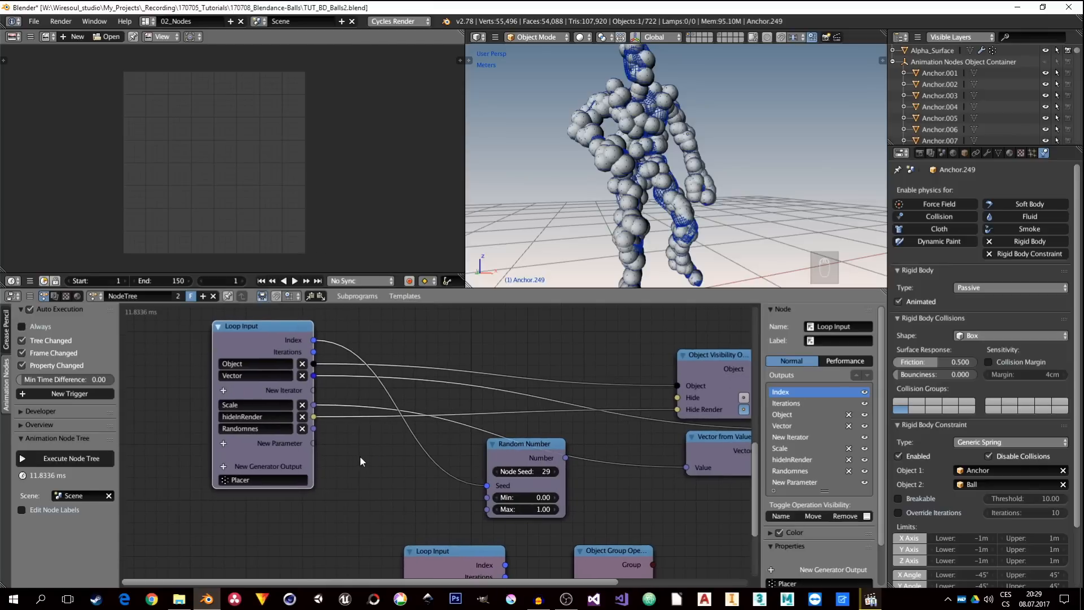
{"action": "key", "text": "shift+a"}
{"action": "mouse_move", "coordinate": [353, 457]}
{"action": "mouse_move", "coordinate": [342, 305]}
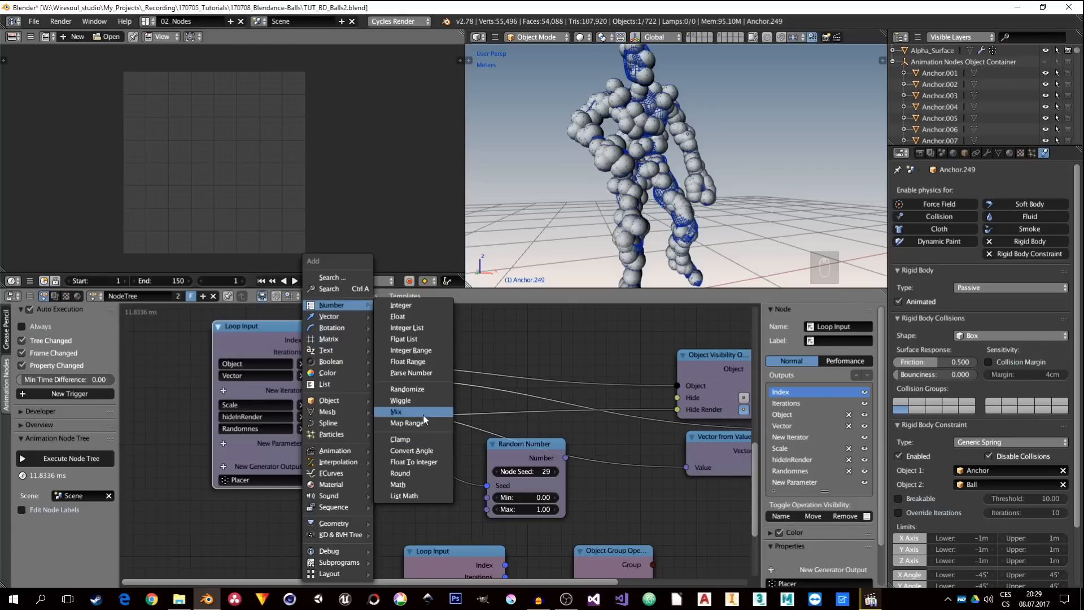
{"action": "left_click", "coordinate": [414, 484]}
{"action": "left_click", "coordinate": [370, 489]}
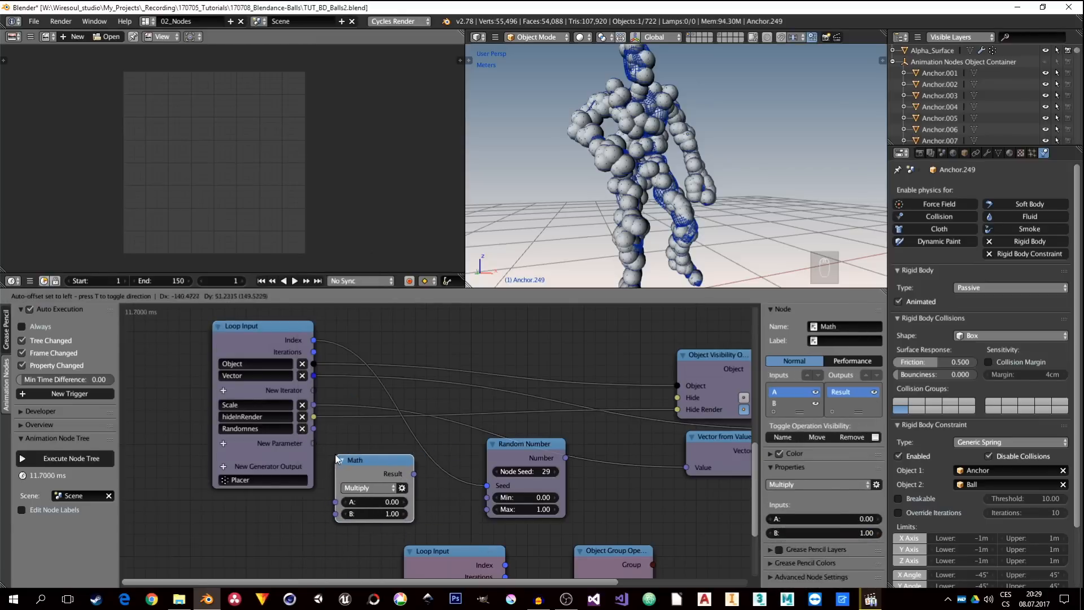
{"action": "left_click", "coordinate": [370, 488]}
{"action": "left_click", "coordinate": [367, 473]}
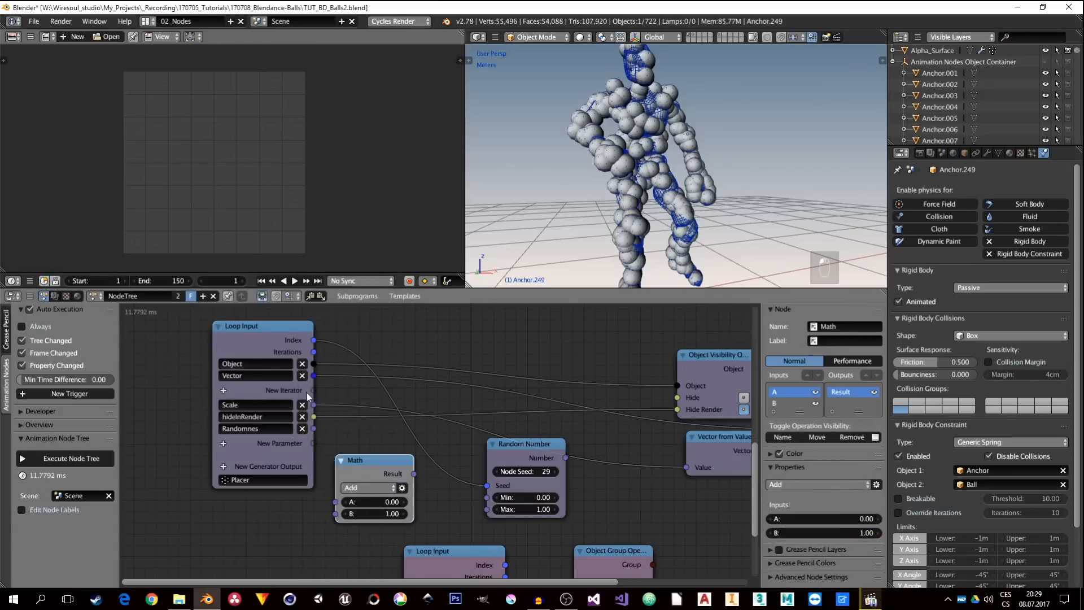
Step: Link Randomnes to the Add node's A input and its Result to Random Number's Min, spacing the three nodes out
{"action": "left_click_drag", "start_coordinate": [314, 429], "coordinate": [336, 502]}
{"action": "left_click_drag", "start_coordinate": [276, 357], "coordinate": [182, 355]}
{"action": "left_click_drag", "start_coordinate": [369, 466], "coordinate": [323, 460]}
{"action": "left_click_drag", "start_coordinate": [458, 500], "coordinate": [488, 499]}
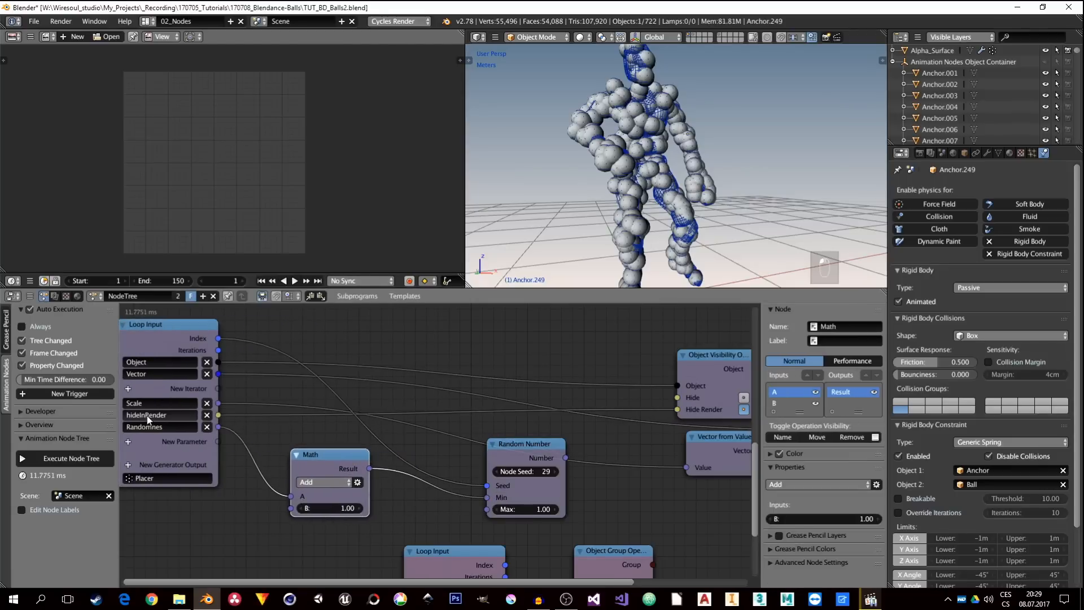
{"action": "left_click_drag", "start_coordinate": [319, 458], "coordinate": [315, 451]}
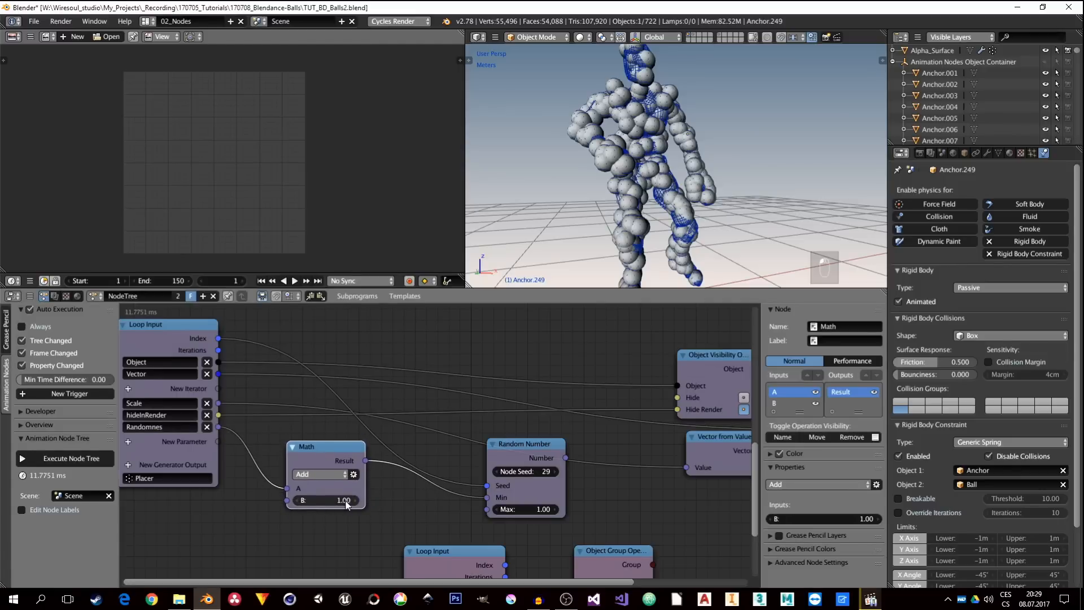
{"action": "left_click_drag", "start_coordinate": [530, 453], "coordinate": [452, 462]}
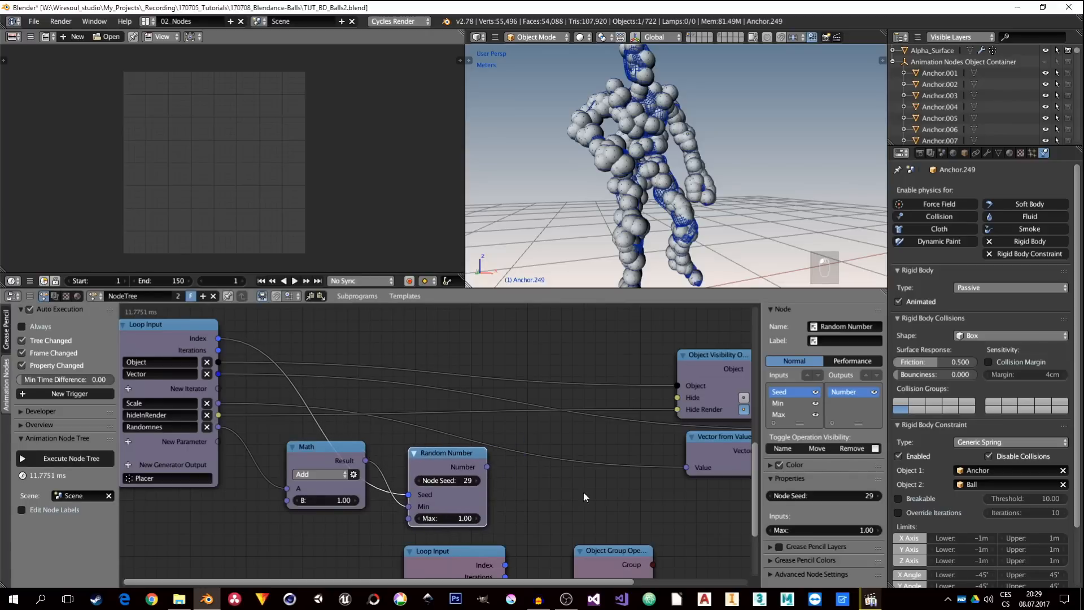
Step: Duplicate the Math node onto the Scale link before Vector from Value, set it to Multiply, and feed Random Number into its B input
{"action": "key", "text": "shift+a"}
{"action": "left_click", "coordinate": [304, 450]}
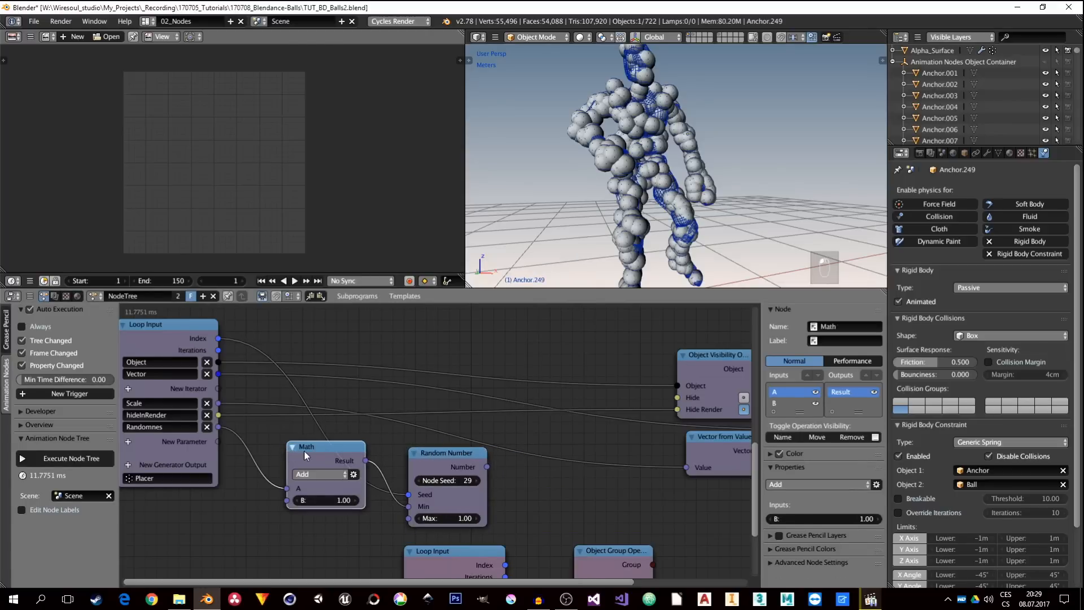
{"action": "key", "text": "shift+d"}
{"action": "left_click", "coordinate": [599, 449]}
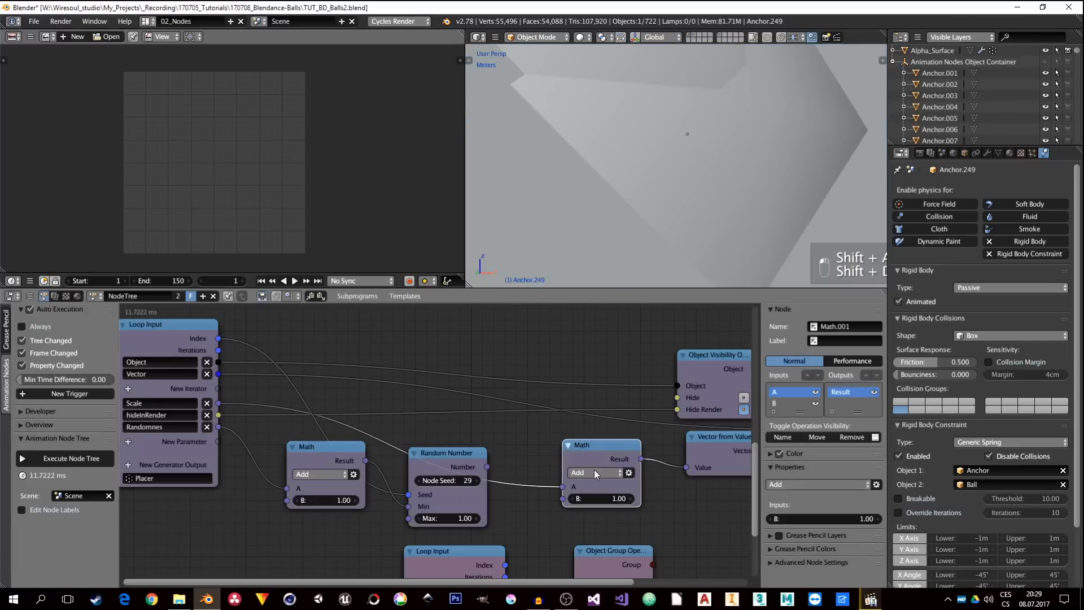
{"action": "left_click", "coordinate": [594, 471]}
{"action": "left_click", "coordinate": [593, 435]}
{"action": "left_click_drag", "start_coordinate": [487, 466], "coordinate": [564, 499]}
{"action": "middle_click_drag", "start_coordinate": [650, 469], "coordinate": [581, 486]}
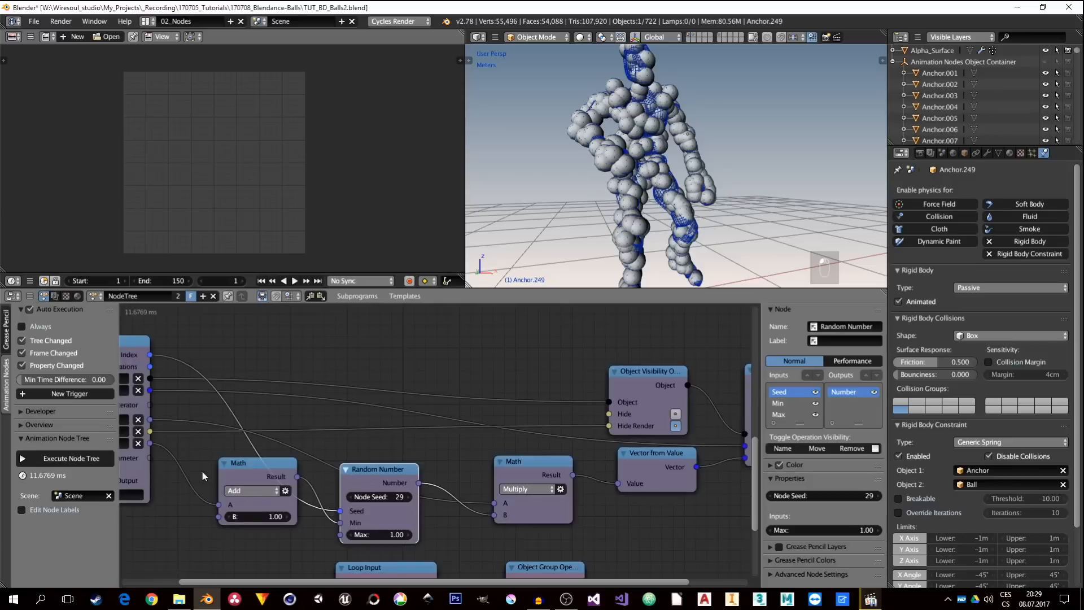
Step: Move the Multiply Math node up in line with the Vector from Value node
{"action": "middle_click_drag", "start_coordinate": [202, 472], "coordinate": [389, 466]}
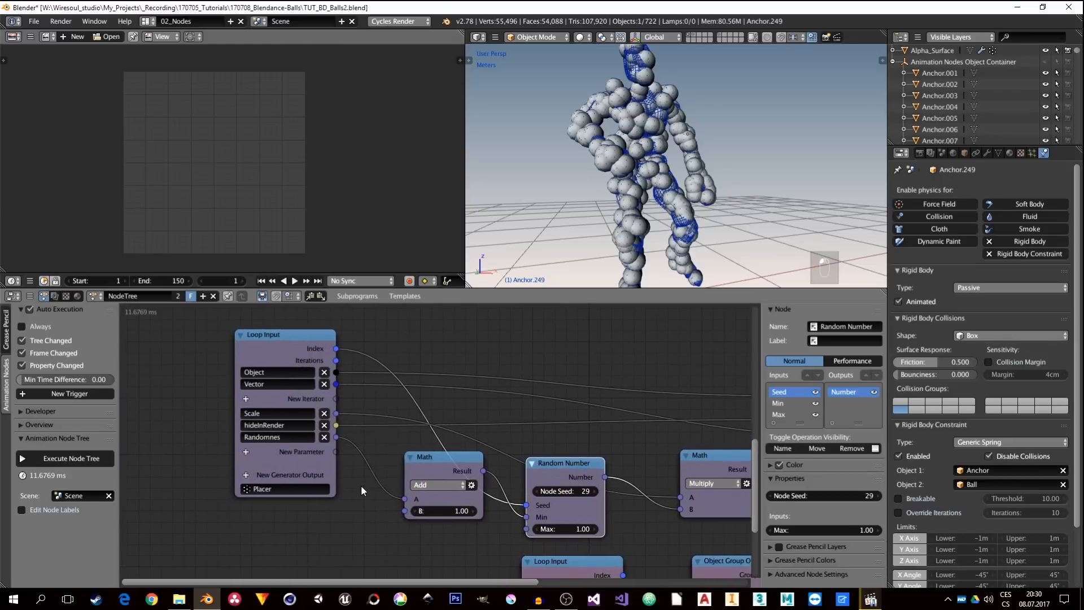
{"action": "middle_click_drag", "start_coordinate": [457, 515], "coordinate": [384, 492]}
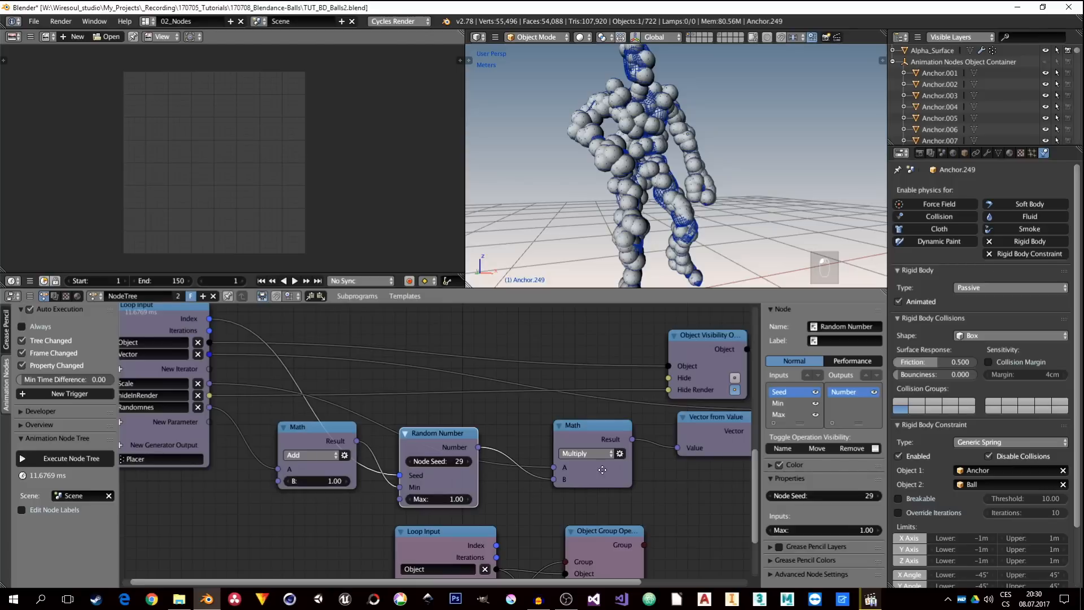
{"action": "middle_click_drag", "start_coordinate": [592, 451], "coordinate": [502, 453]}
{"action": "left_click_drag", "start_coordinate": [513, 440], "coordinate": [516, 428]}
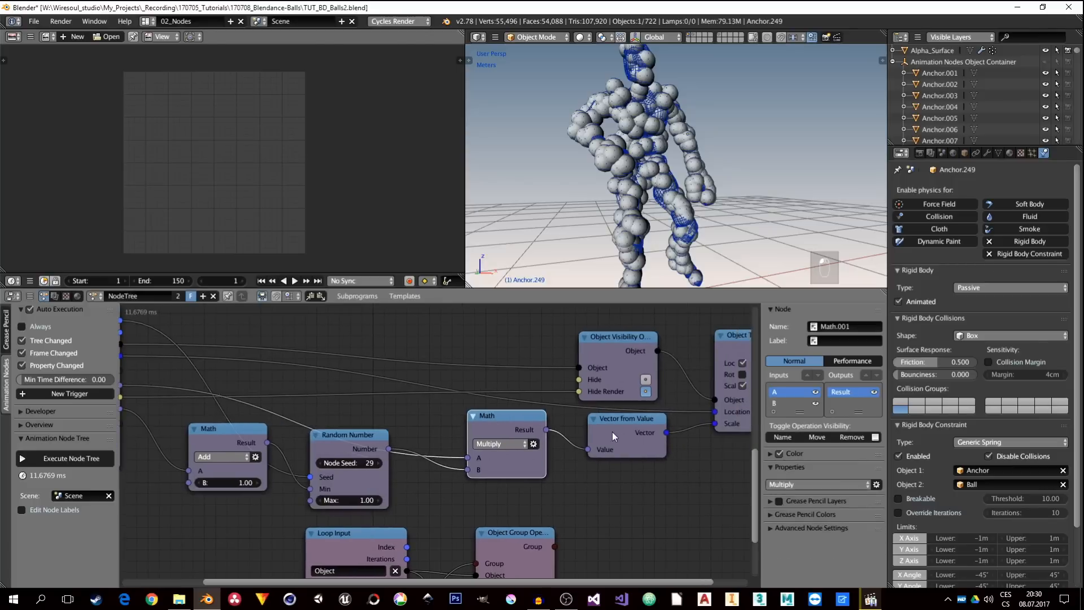
Step: Set Randomnes to -0.9 on the Placer subprogram call that handles the Ball instances
{"action": "middle_click_drag", "start_coordinate": [613, 431], "coordinate": [528, 467]}
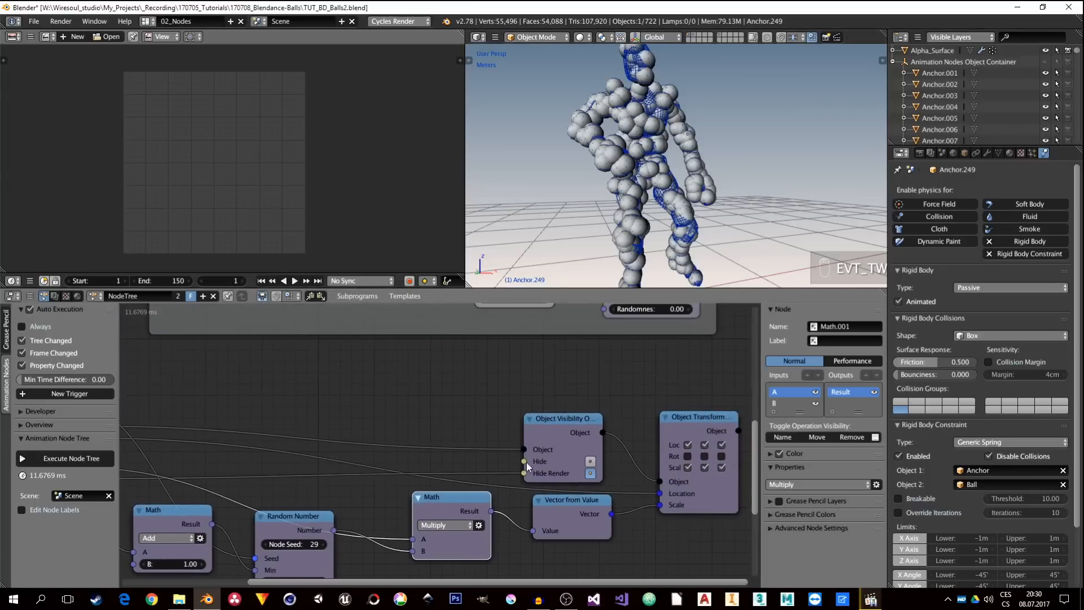
{"action": "middle_click_drag", "start_coordinate": [606, 401], "coordinate": [574, 459]}
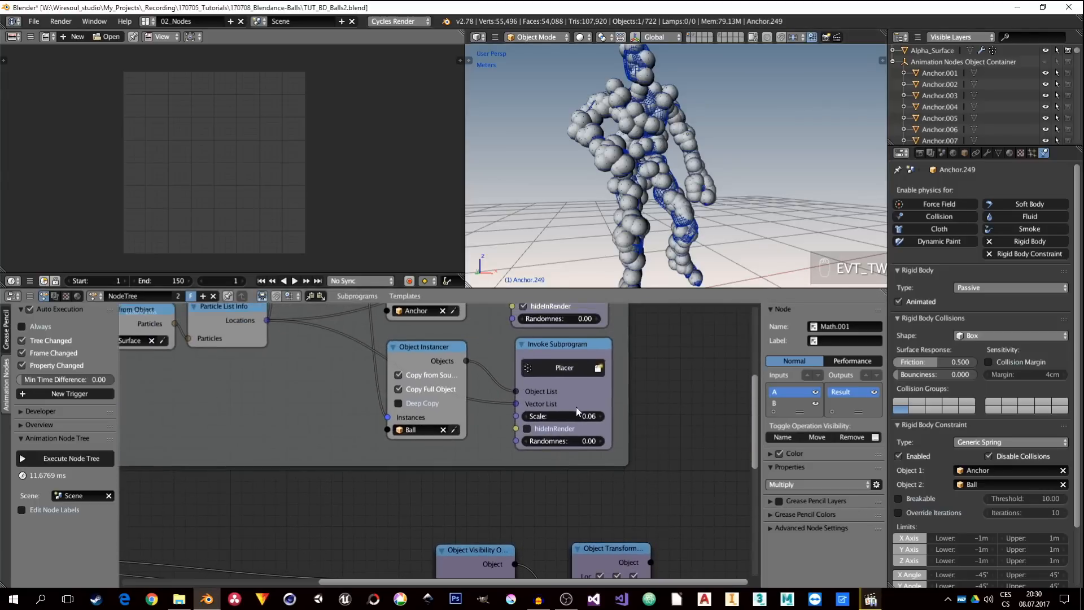
{"action": "middle_click_drag", "start_coordinate": [576, 409], "coordinate": [562, 447]}
{"action": "left_click", "coordinate": [558, 388]}
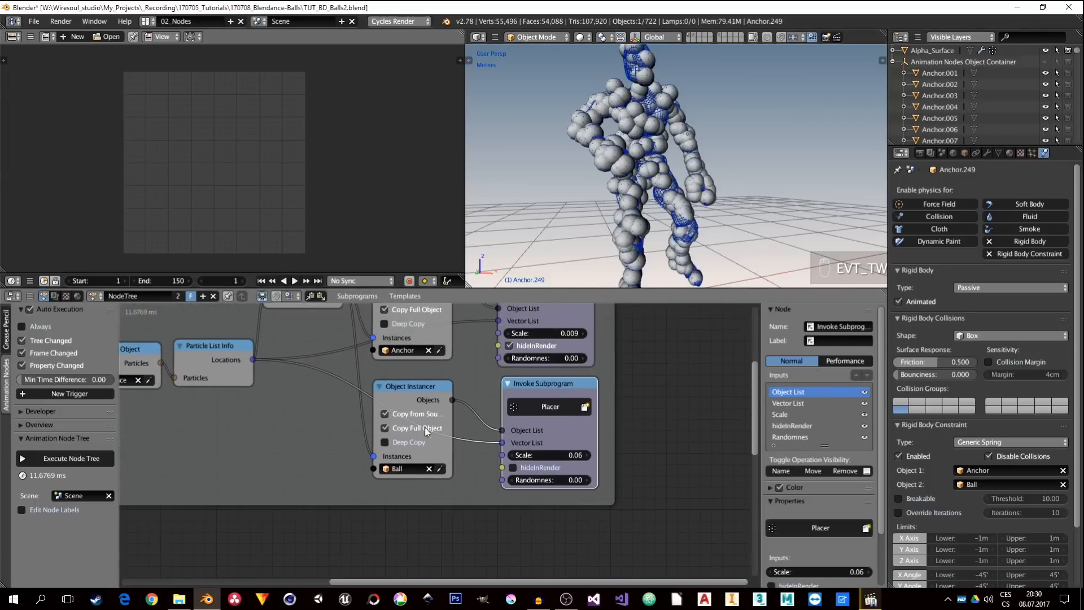
{"action": "scroll", "coordinate": [578, 485], "scroll_direction": "up", "scroll_amount": 2}
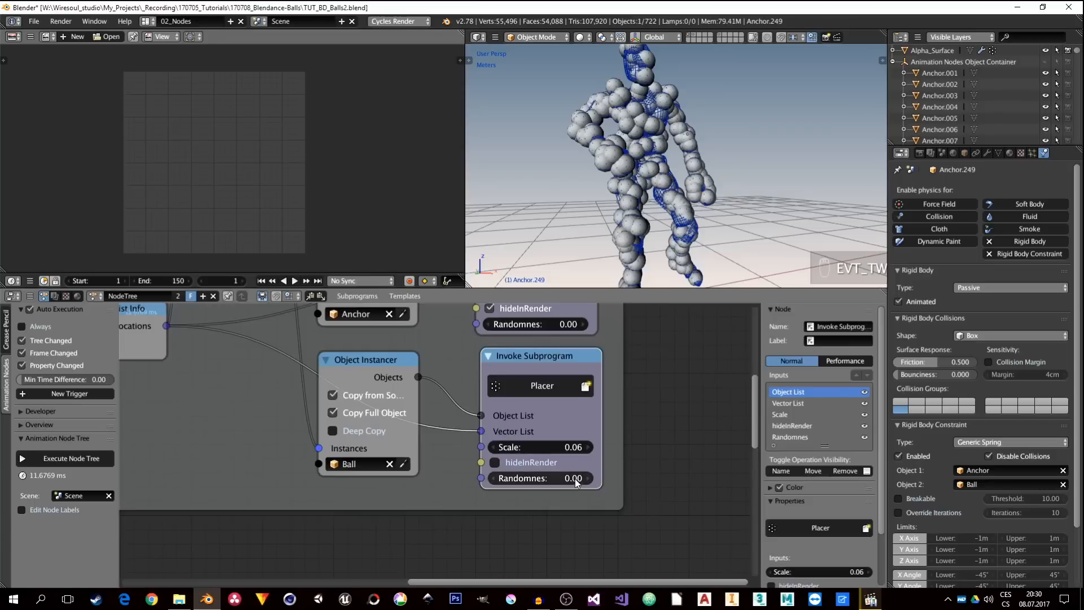
{"action": "left_click_drag", "start_coordinate": [575, 479], "coordinate": [535, 479]}
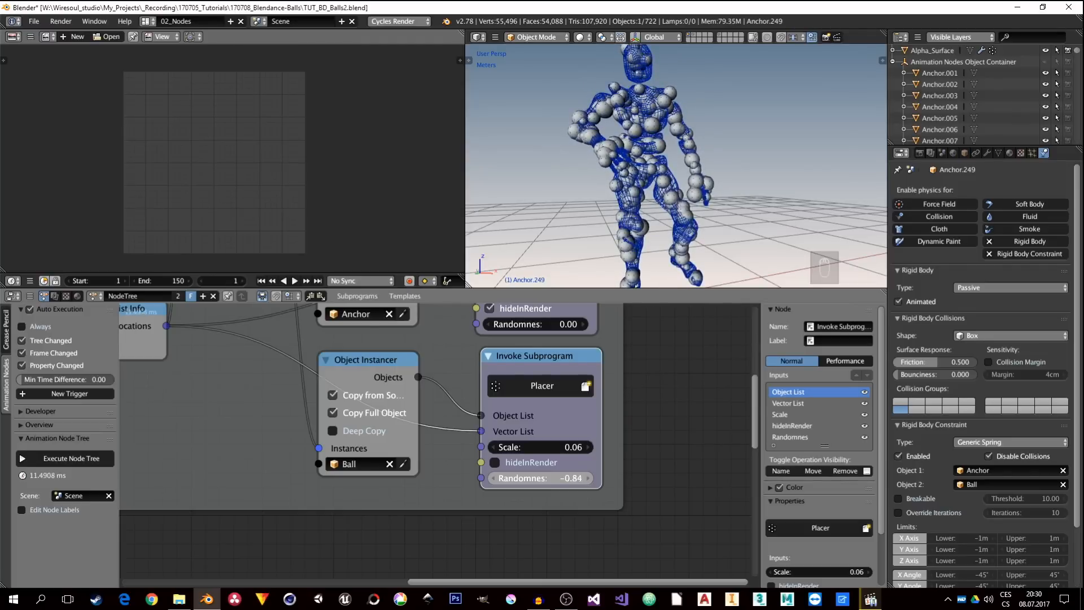
{"action": "left_click", "coordinate": [568, 477]}
{"action": "type", "text": "-.9"}
{"action": "key", "text": "Return"}
Step: Examine the size variation of the balls across the character in the 3D view
{"action": "middle_click_drag", "start_coordinate": [670, 152], "coordinate": [667, 118]}
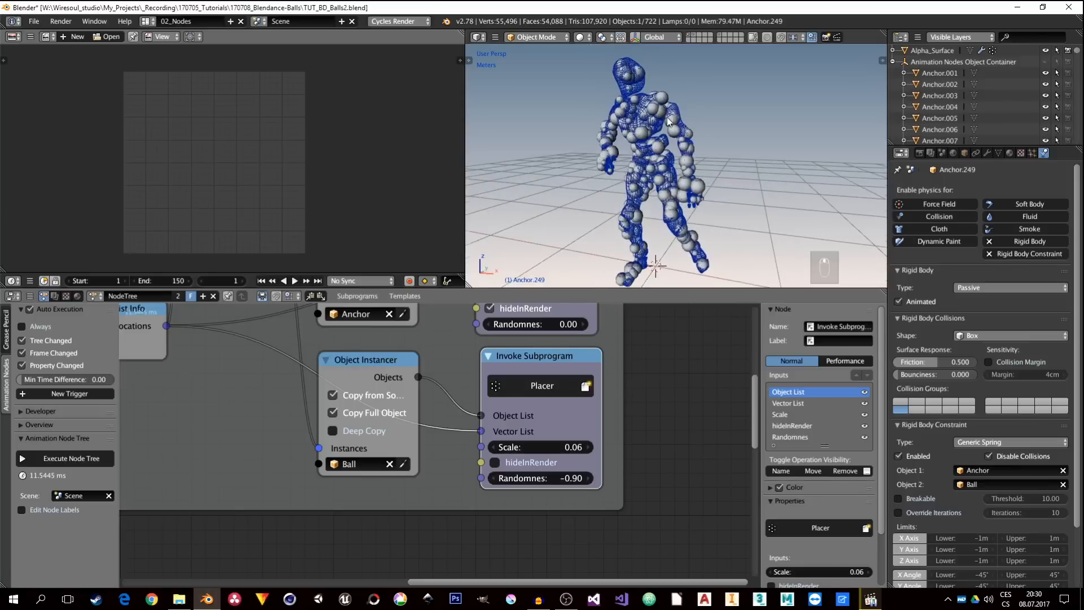
{"action": "scroll", "coordinate": [663, 122], "scroll_direction": "up", "scroll_amount": 3}
{"action": "scroll", "coordinate": [683, 144], "scroll_direction": "up", "scroll_amount": 4}
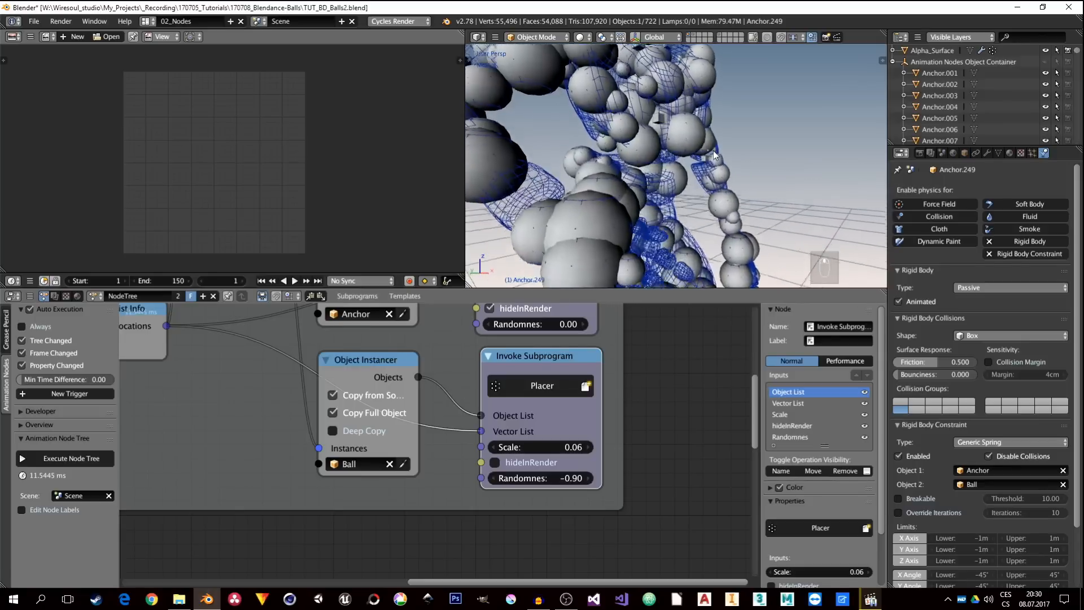
{"action": "scroll", "coordinate": [714, 155], "scroll_direction": "down", "scroll_amount": 4}
{"action": "scroll", "coordinate": [690, 219], "scroll_direction": "down", "scroll_amount": 3}
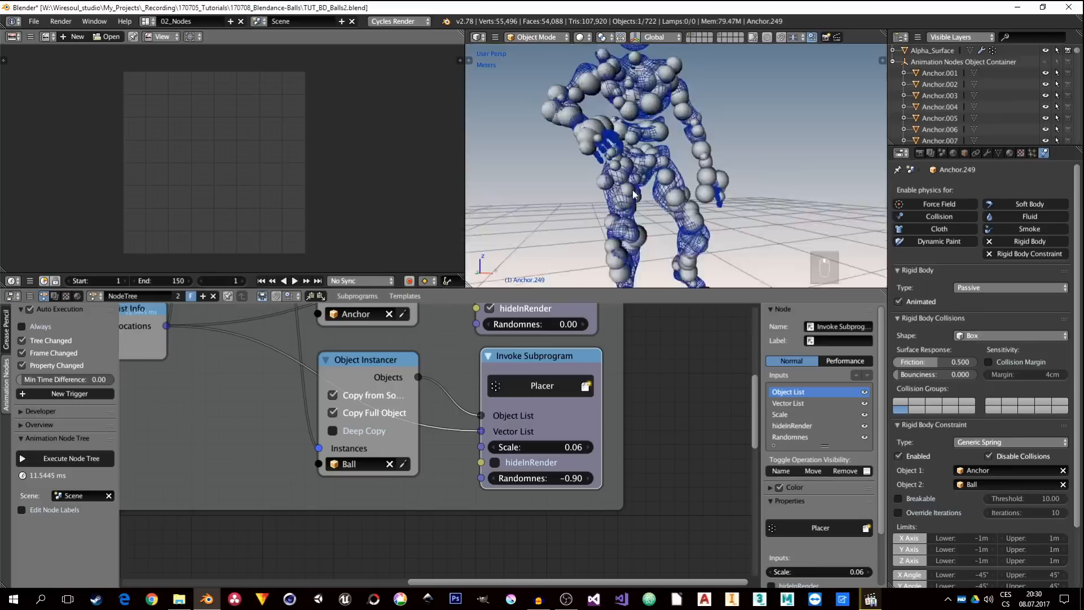
{"action": "mouse_move", "coordinate": [690, 219]}
{"action": "middle_mouse_down"}
{"action": "mouse_move", "coordinate": [629, 203]}
{"action": "mouse_move", "coordinate": [697, 214]}
{"action": "middle_mouse_up"}
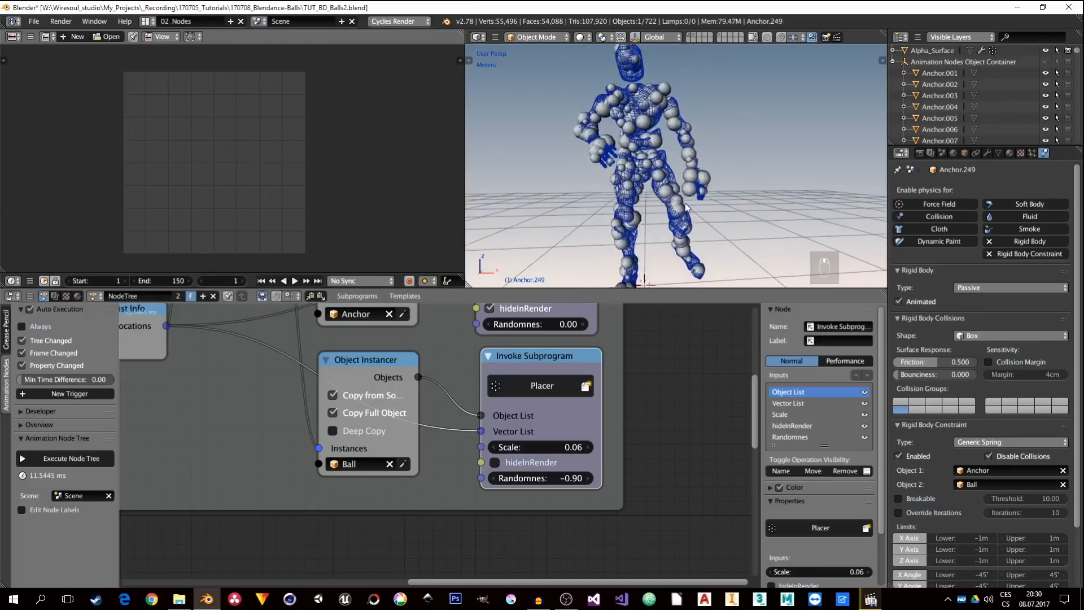
Step: Duplicate the Grooping subprogram call and place the copy below the balls' Placer node
{"action": "scroll", "coordinate": [570, 418], "scroll_direction": "down", "scroll_amount": 3}
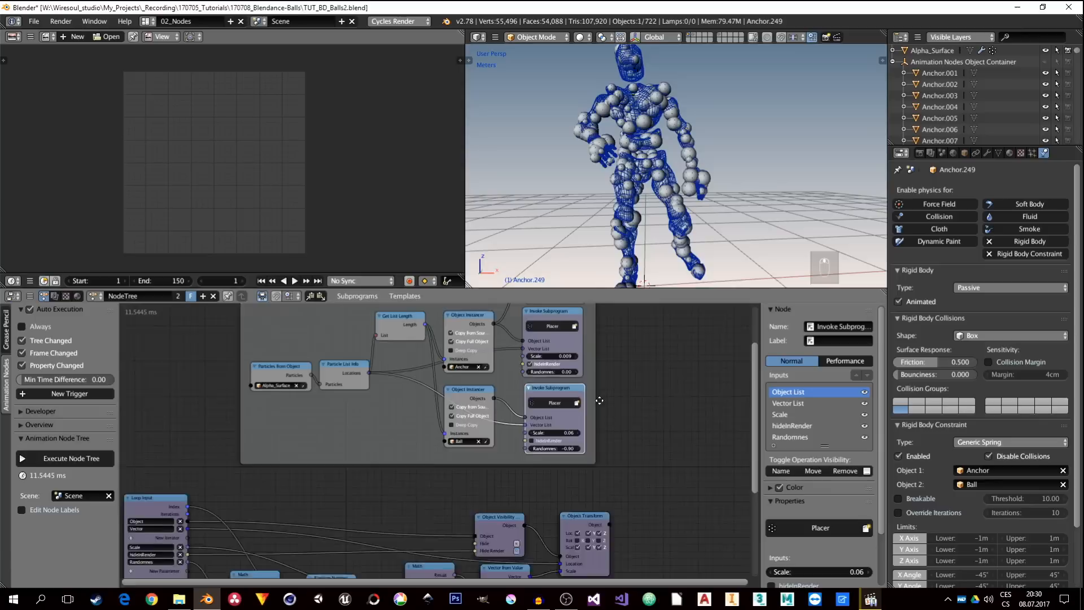
{"action": "middle_click_drag", "start_coordinate": [571, 418], "coordinate": [564, 430]}
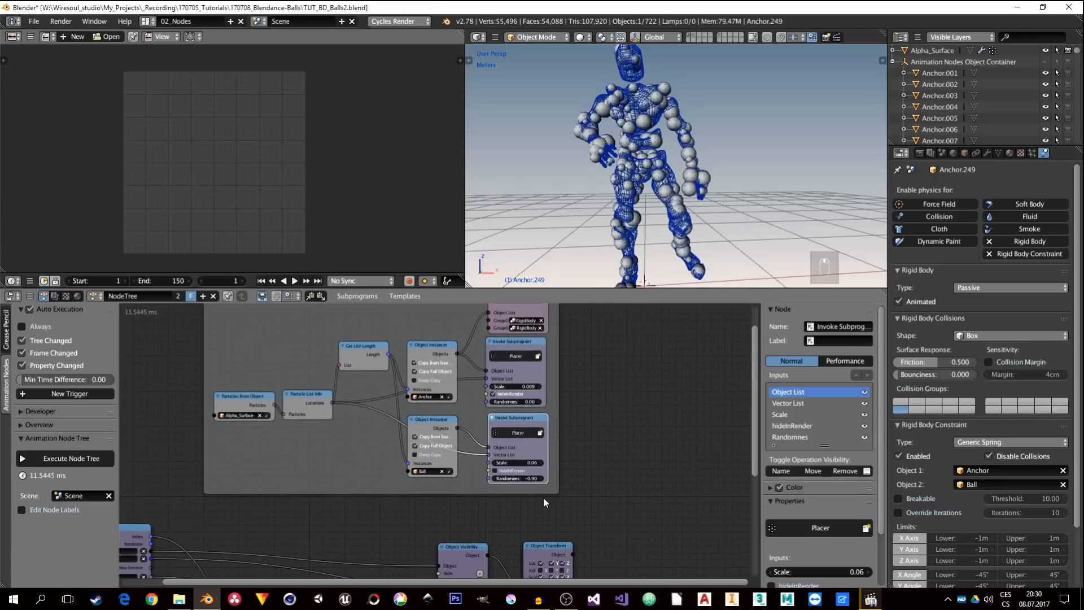
{"action": "left_click", "coordinate": [521, 311]}
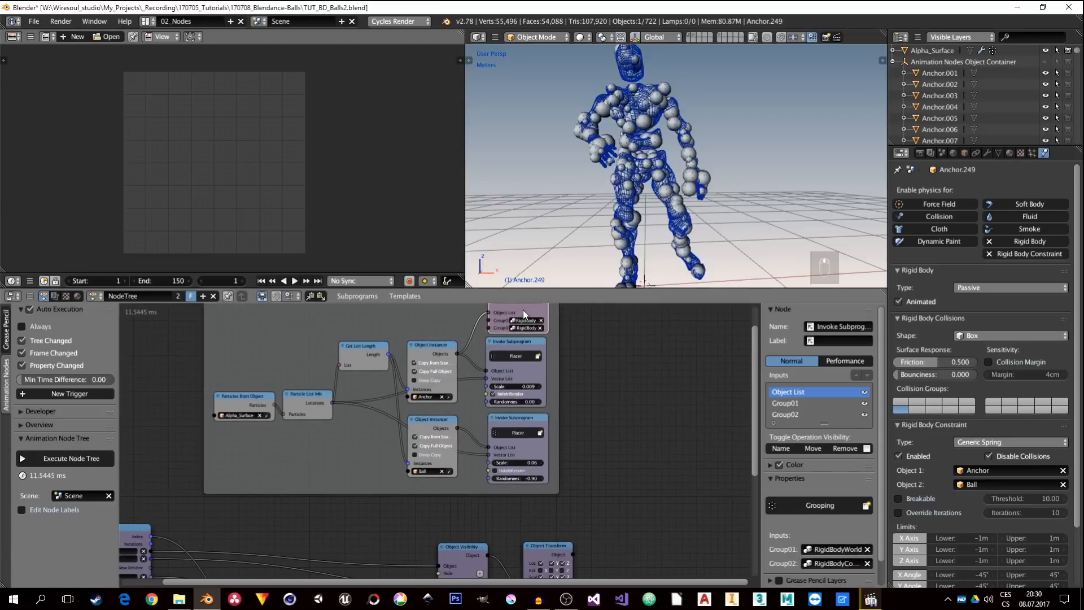
{"action": "key", "text": "shift+d"}
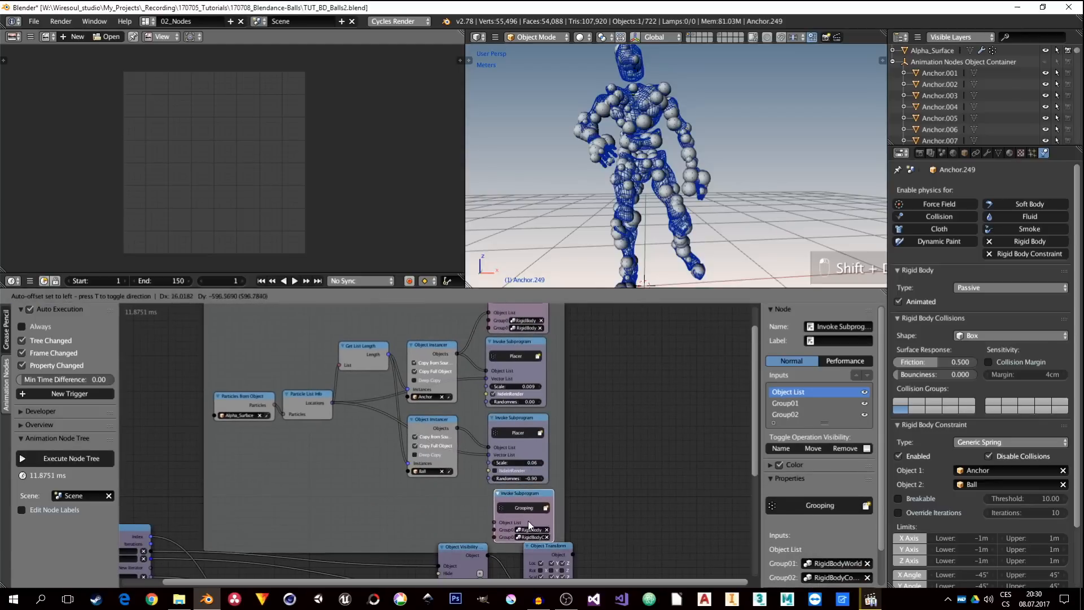
{"action": "left_click", "coordinate": [523, 522]}
Step: Move the whole main frame clear of the Placer subprogram's network
{"action": "middle_click_drag", "start_coordinate": [487, 419], "coordinate": [520, 487]}
{"action": "left_click", "coordinate": [441, 372]}
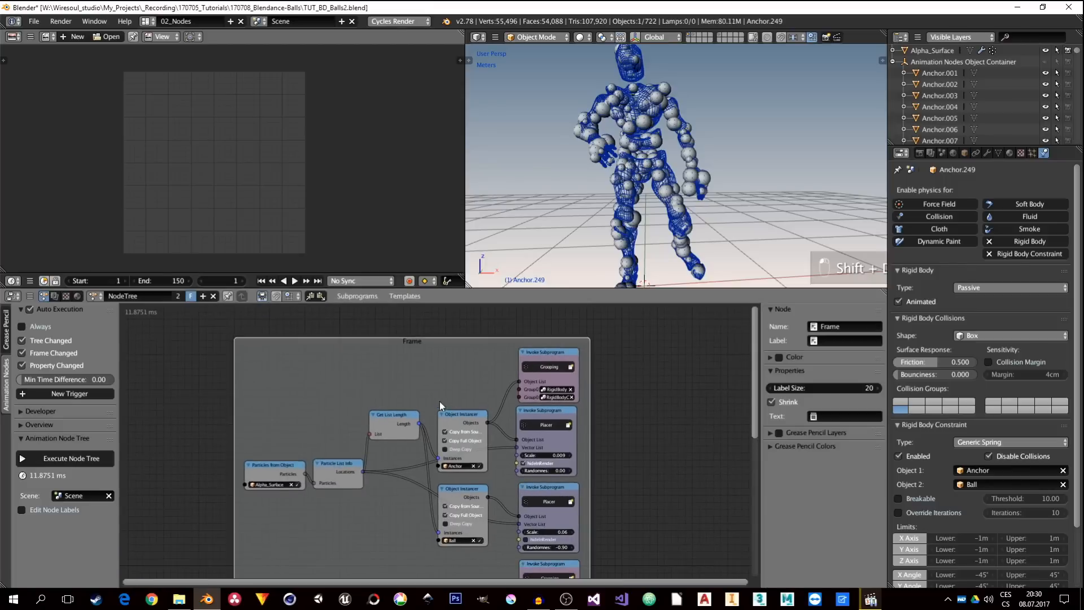
{"action": "key", "text": "g"}
{"action": "left_click", "coordinate": [413, 583]}
{"action": "scroll", "coordinate": [501, 509], "scroll_direction": "up", "scroll_amount": 2}
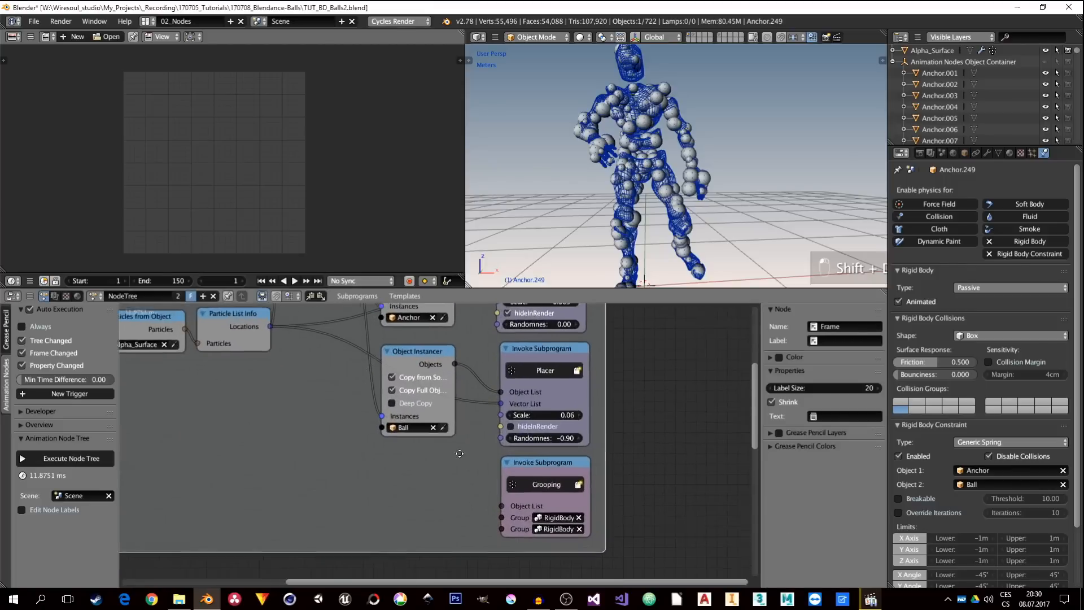
{"action": "left_click", "coordinate": [399, 333]}
Step: Link the Ball Object Instancer's Objects to the copied Grooping node's Object List and clear its Group02, leaving RigidBodyWorld in Group01
{"action": "left_click_drag", "start_coordinate": [409, 342], "coordinate": [494, 488]}
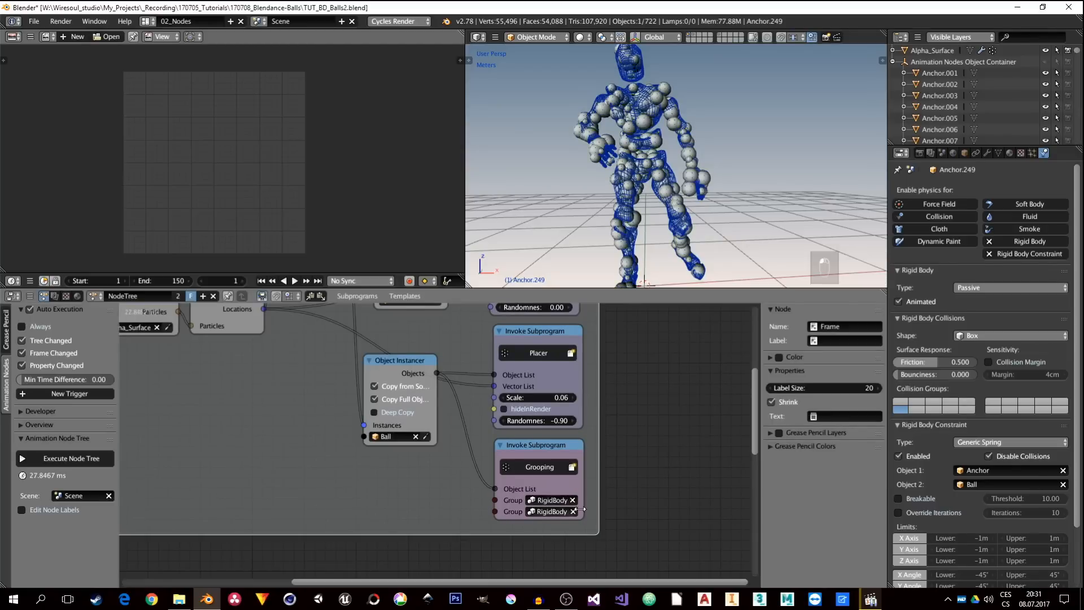
{"action": "left_click_drag", "start_coordinate": [582, 500], "coordinate": [634, 502]}
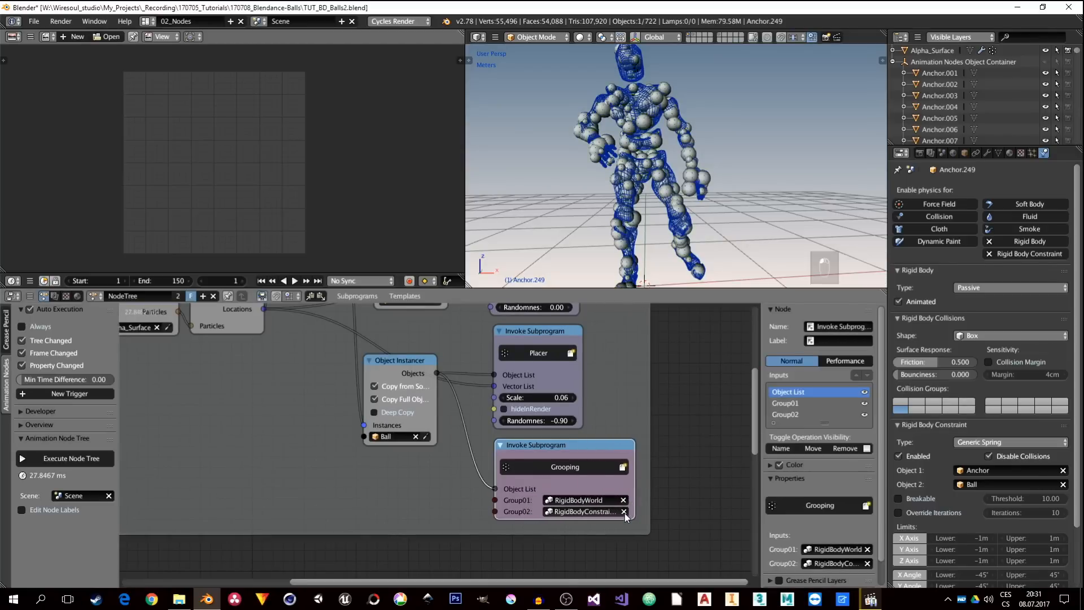
{"action": "left_click", "coordinate": [624, 512]}
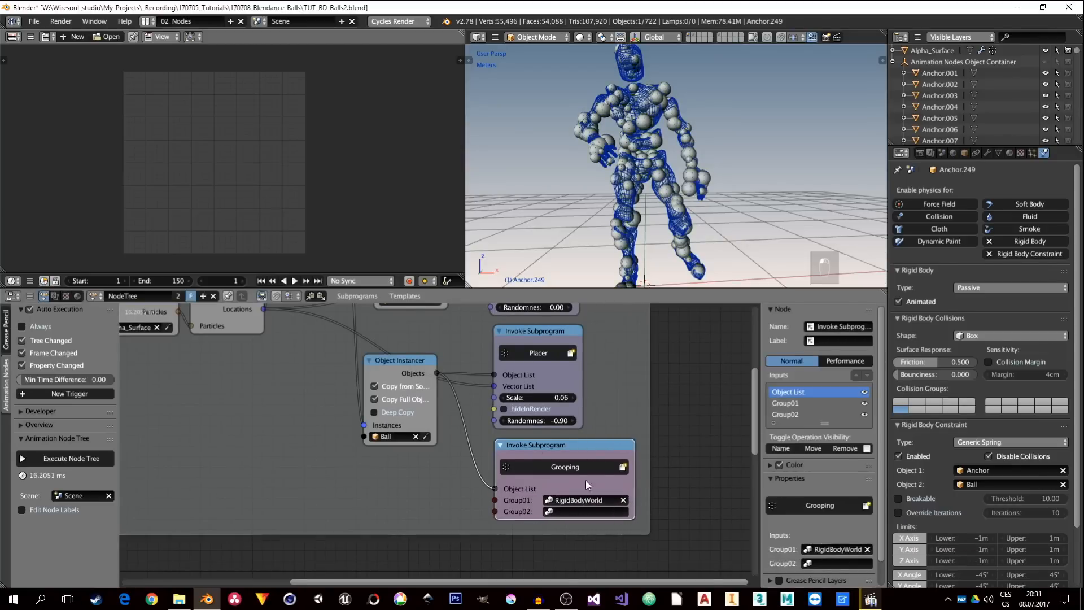
{"action": "middle_click_drag", "start_coordinate": [602, 371], "coordinate": [594, 427]}
{"action": "left_click_drag", "start_coordinate": [628, 517], "coordinate": [573, 517]}
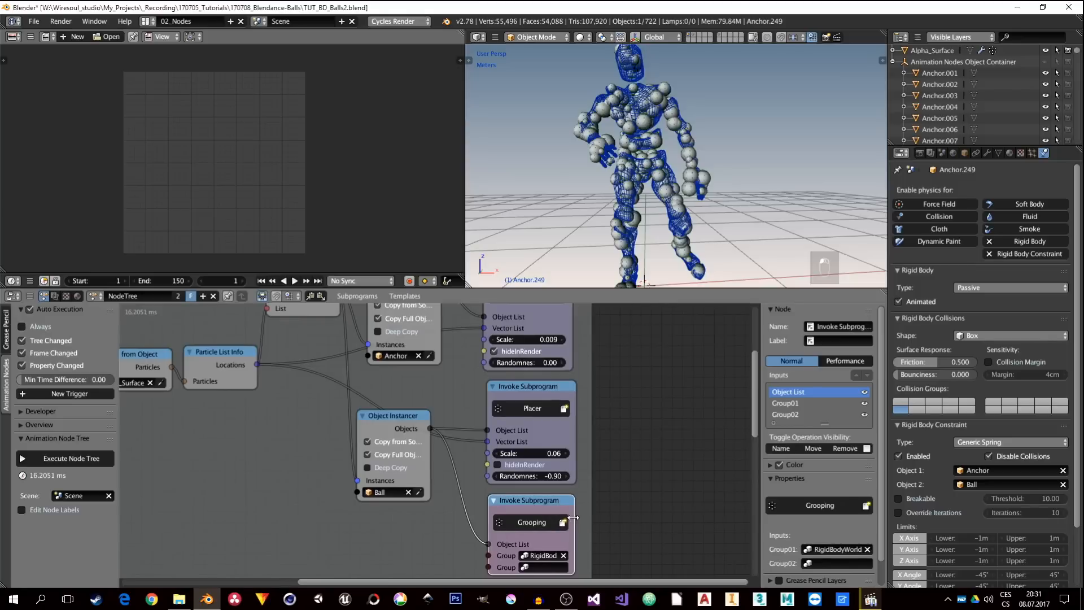
Step: Shift the balls' Placer and Grooping nodes down to separate them from the anchors' Placer node
{"action": "middle_click_drag", "start_coordinate": [588, 324], "coordinate": [588, 440]}
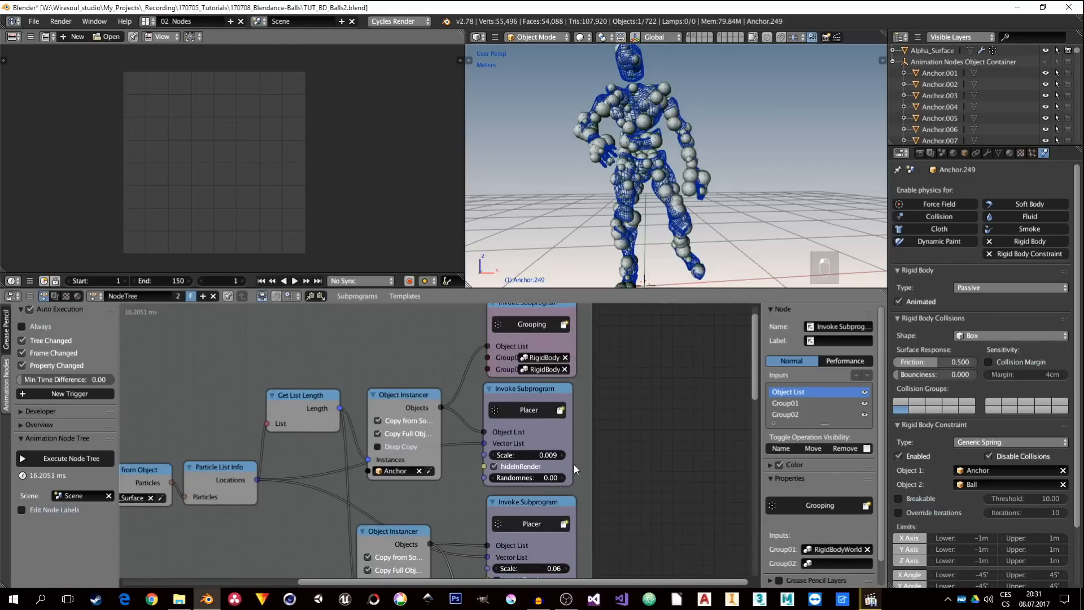
{"action": "left_click", "coordinate": [526, 506]}
{"action": "middle_click_drag", "start_coordinate": [440, 512], "coordinate": [470, 382]}
{"action": "left_click", "coordinate": [443, 406], "text": "shift"}
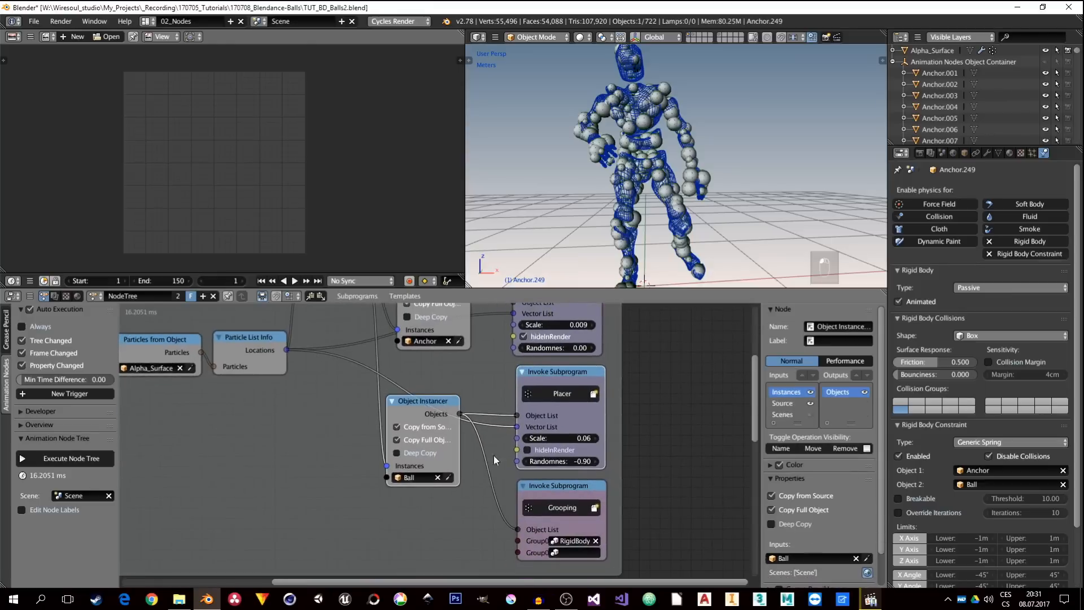
{"action": "left_click", "coordinate": [557, 487]}
{"action": "left_click_drag", "start_coordinate": [555, 368], "coordinate": [555, 410]}
{"action": "left_click_drag", "start_coordinate": [577, 500], "coordinate": [577, 543]}
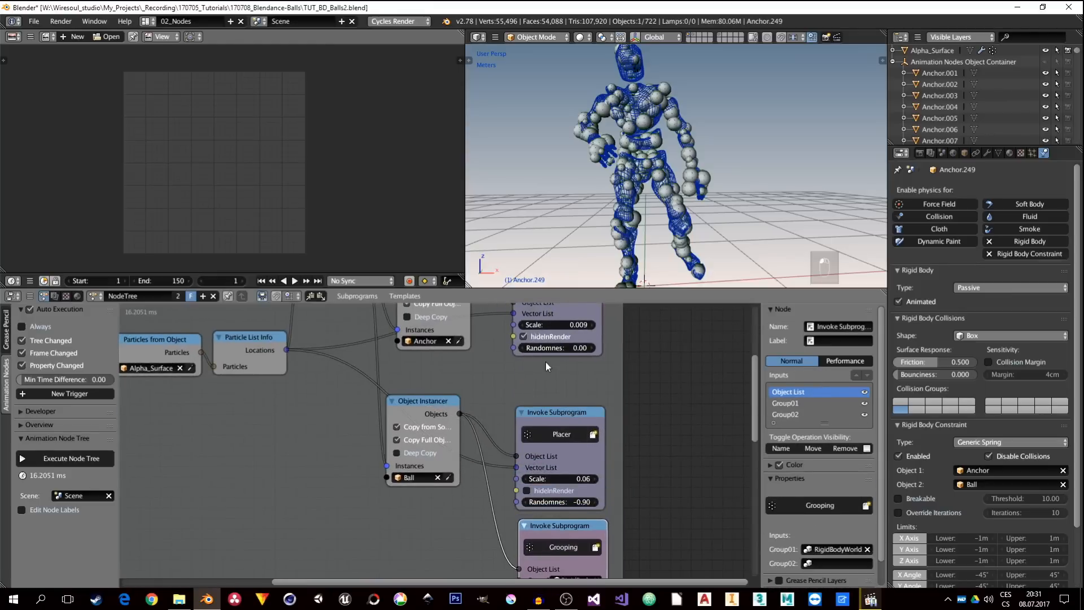
Step: Move the anchors' Grooping and Placer nodes up, offsetting the Grooping node clear of the Placer node
{"action": "middle_click_drag", "start_coordinate": [546, 306], "coordinate": [544, 439]}
{"action": "left_click_drag", "start_coordinate": [537, 313], "coordinate": [617, 292]}
{"action": "left_click_drag", "start_coordinate": [541, 414], "coordinate": [530, 373]}
{"action": "middle_click_drag", "start_coordinate": [570, 504], "coordinate": [526, 450]}
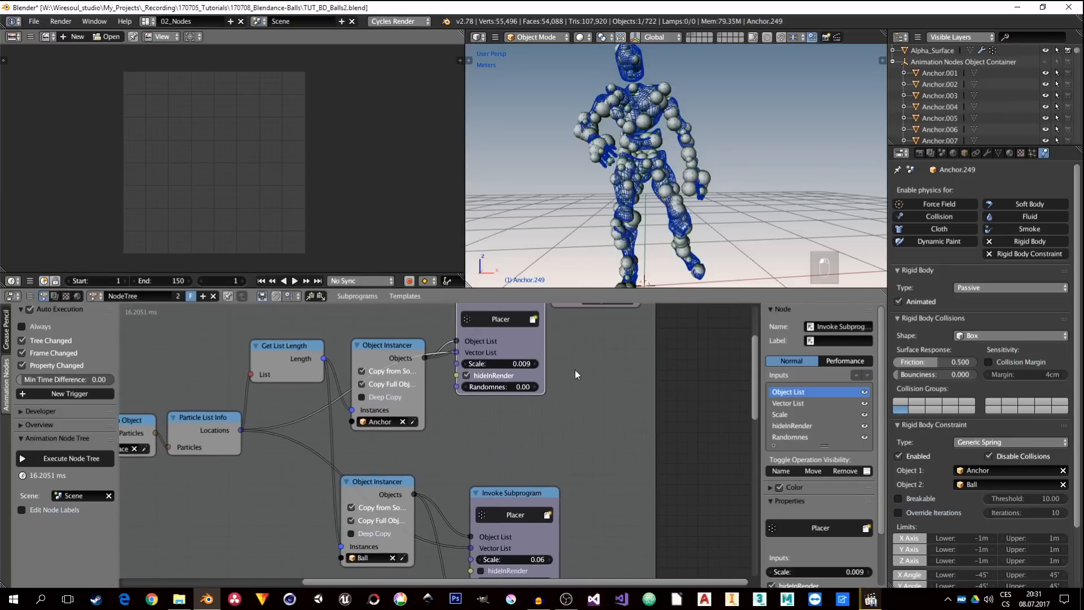
Step: Examine the rigid body and constraint settings of Ball.106 and Anchor.106, which share one spot on the character's surface
{"action": "scroll", "coordinate": [673, 182], "scroll_direction": "up", "scroll_amount": 5}
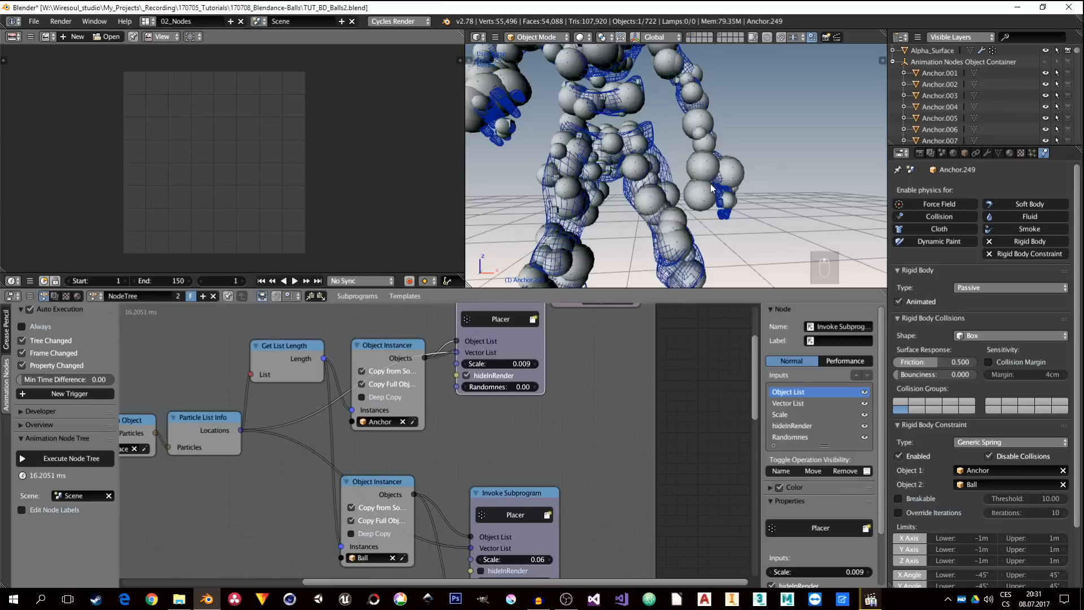
{"action": "scroll", "coordinate": [694, 189], "scroll_direction": "up", "scroll_amount": 2}
{"action": "scroll", "coordinate": [547, 128], "scroll_direction": "up", "scroll_amount": 4}
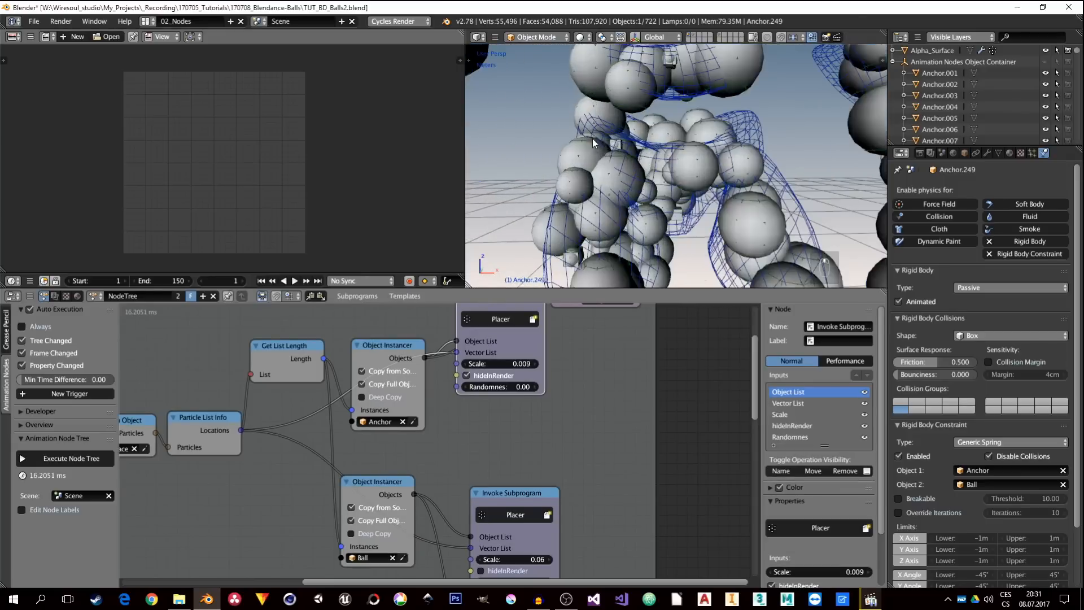
{"action": "right_click", "coordinate": [619, 144]}
{"action": "right_click", "coordinate": [620, 146]}
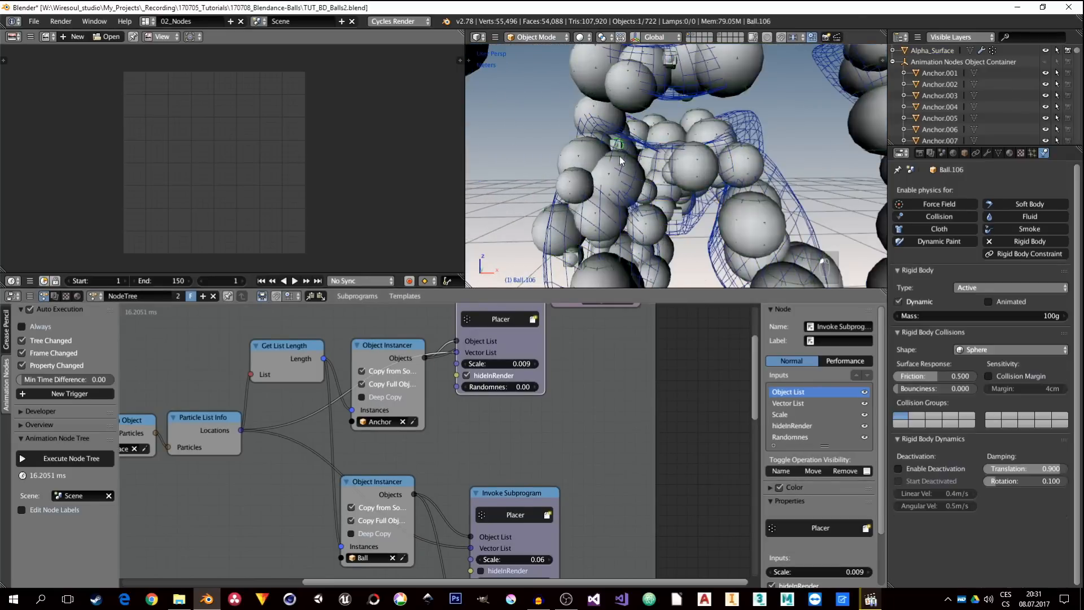
{"action": "mouse_move", "coordinate": [619, 156]}
{"action": "middle_mouse_down"}
{"action": "mouse_move", "coordinate": [601, 154]}
{"action": "mouse_move", "coordinate": [579, 173]}
{"action": "mouse_move", "coordinate": [623, 149]}
{"action": "middle_mouse_up"}
{"action": "right_click", "coordinate": [621, 141]}
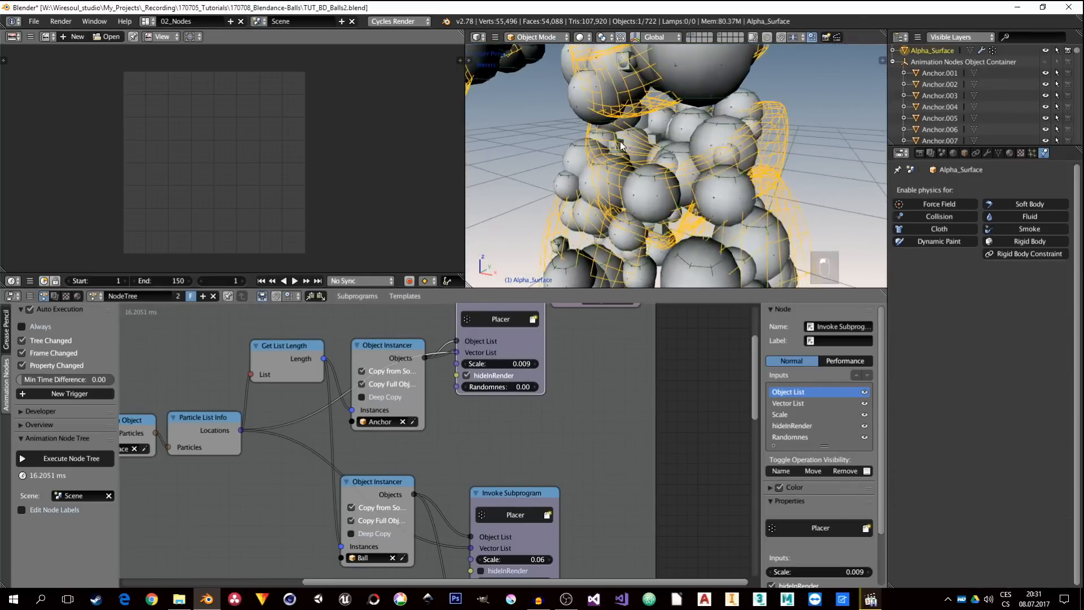
{"action": "right_click", "coordinate": [620, 142]}
{"action": "right_click", "coordinate": [605, 148]}
{"action": "scroll", "coordinate": [608, 148], "scroll_direction": "up", "scroll_amount": 6}
{"action": "right_click", "coordinate": [658, 91]}
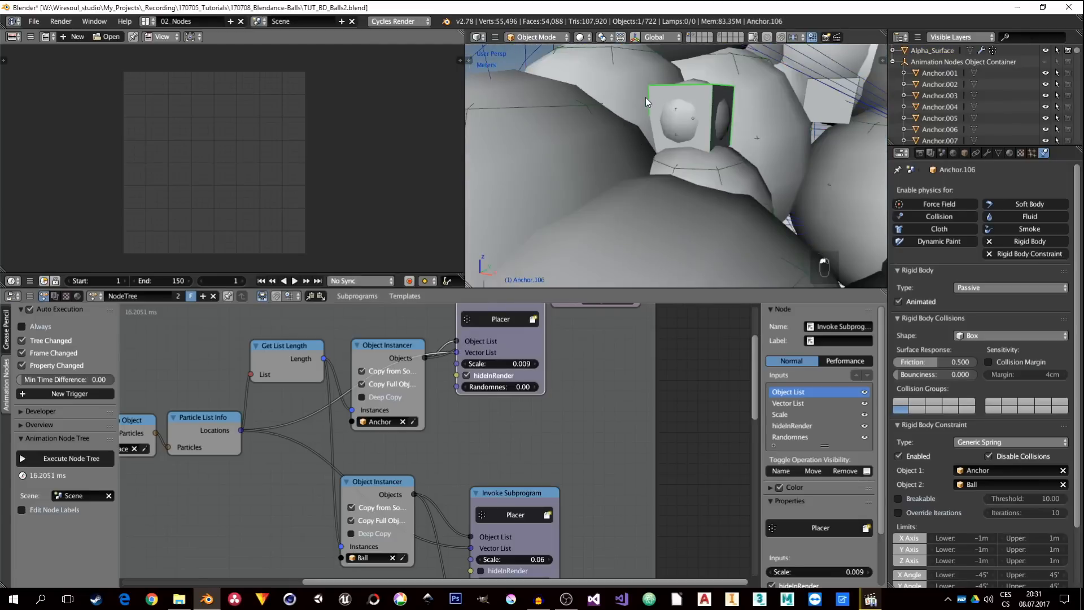
{"action": "scroll", "coordinate": [649, 99], "scroll_direction": "down", "scroll_amount": 5}
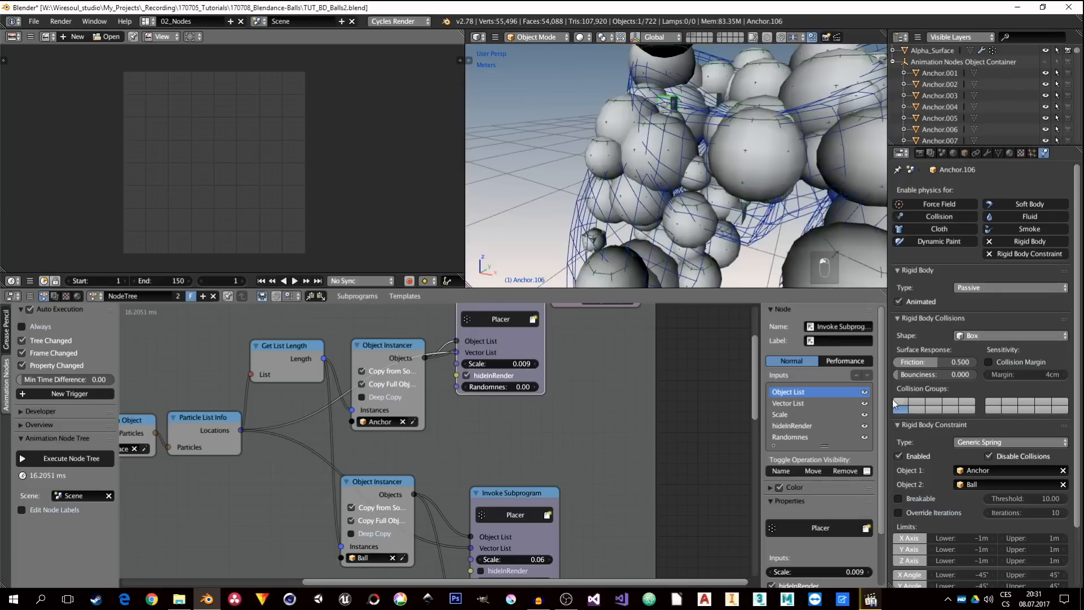
{"action": "scroll", "coordinate": [956, 420], "scroll_direction": "down", "scroll_amount": 3}
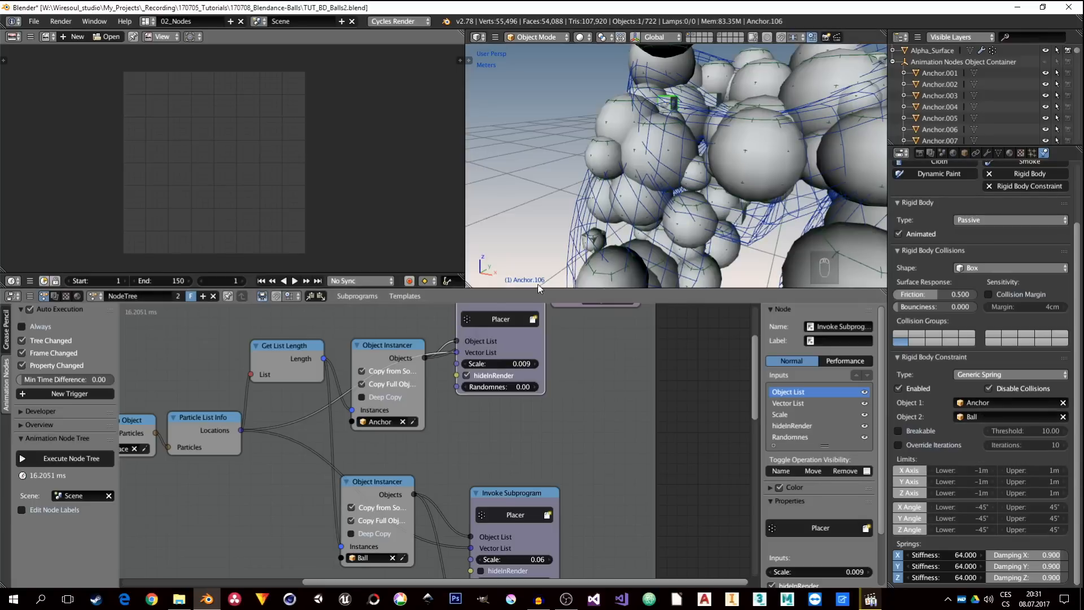
Step: Cycle through the overlapping objects to compare Ball.106 with Anchor.106, and leave Anchor.106 selected
{"action": "left_click", "coordinate": [664, 107]}
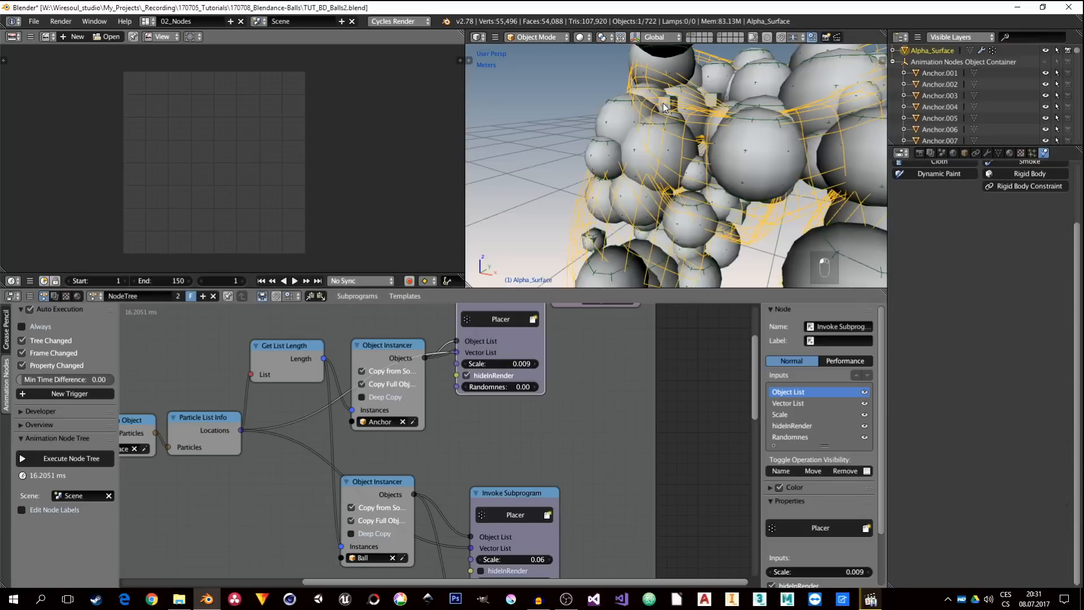
{"action": "left_click", "coordinate": [665, 106]}
{"action": "left_click", "coordinate": [665, 108]}
{"action": "left_click", "coordinate": [665, 107]}
{"action": "left_click", "coordinate": [666, 107]}
{"action": "left_click", "coordinate": [666, 107]}
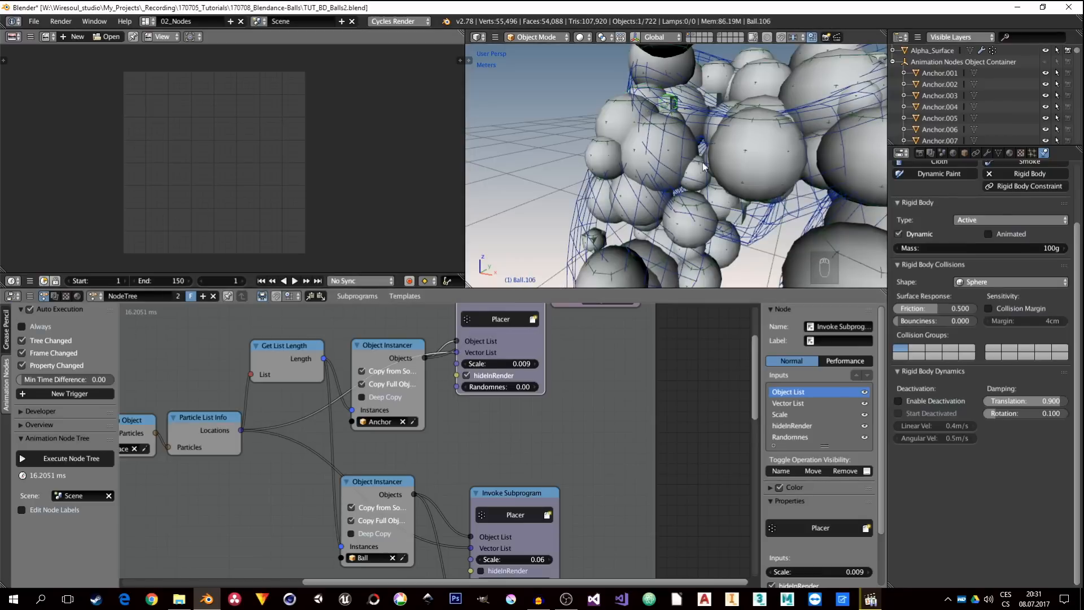
{"action": "left_click", "coordinate": [670, 97]}
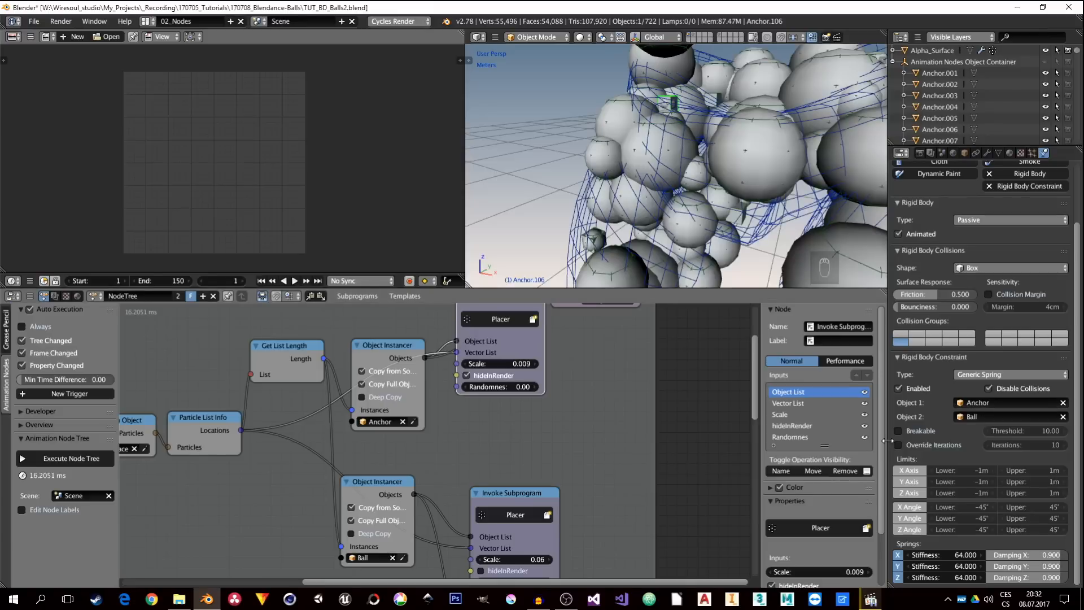
Step: Add a Loop subprogram input node in the empty area beside the Placer network's Object Transforms Output node
{"action": "middle_click_drag", "start_coordinate": [506, 446], "coordinate": [520, 410]}
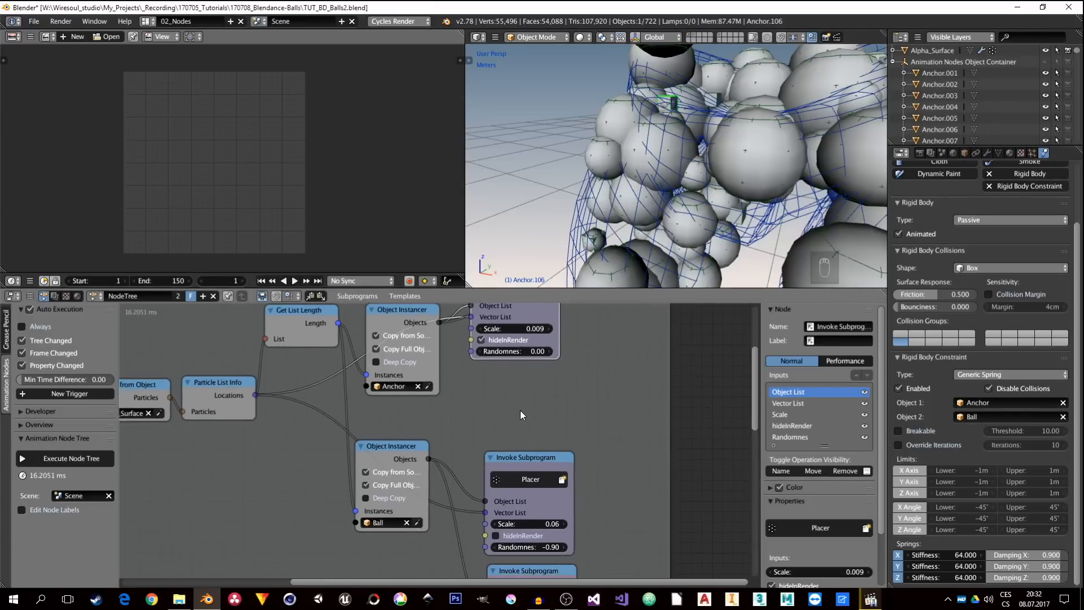
{"action": "middle_click_drag", "start_coordinate": [439, 501], "coordinate": [525, 456]}
{"action": "scroll", "coordinate": [521, 454], "scroll_direction": "down", "scroll_amount": 3}
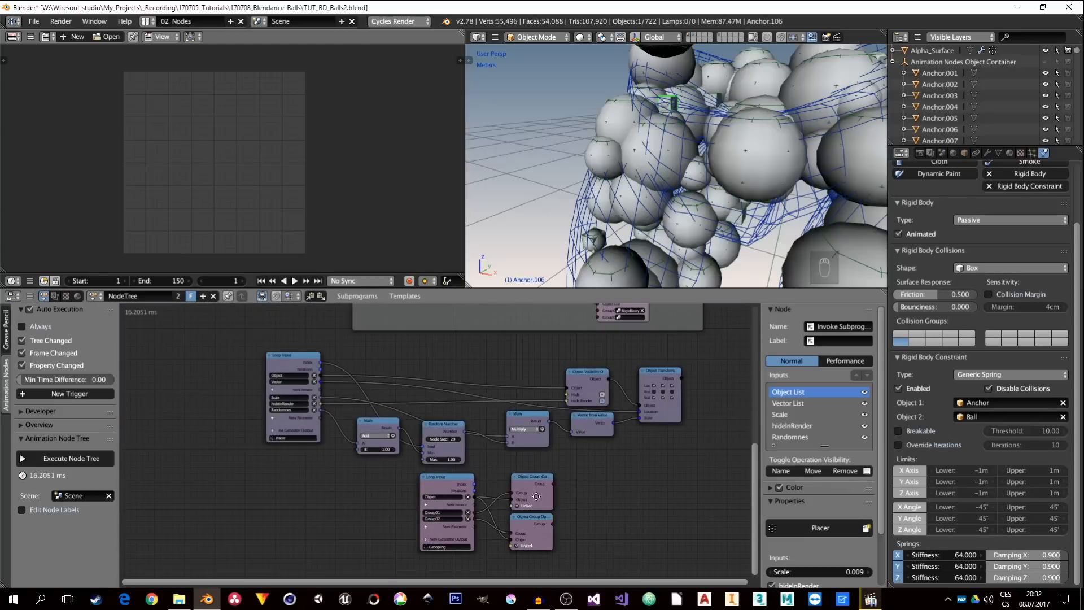
{"action": "middle_click_drag", "start_coordinate": [525, 502], "coordinate": [316, 511]}
{"action": "middle_click_drag", "start_coordinate": [602, 483], "coordinate": [572, 494]}
{"action": "scroll", "coordinate": [534, 440], "scroll_direction": "up", "scroll_amount": 2}
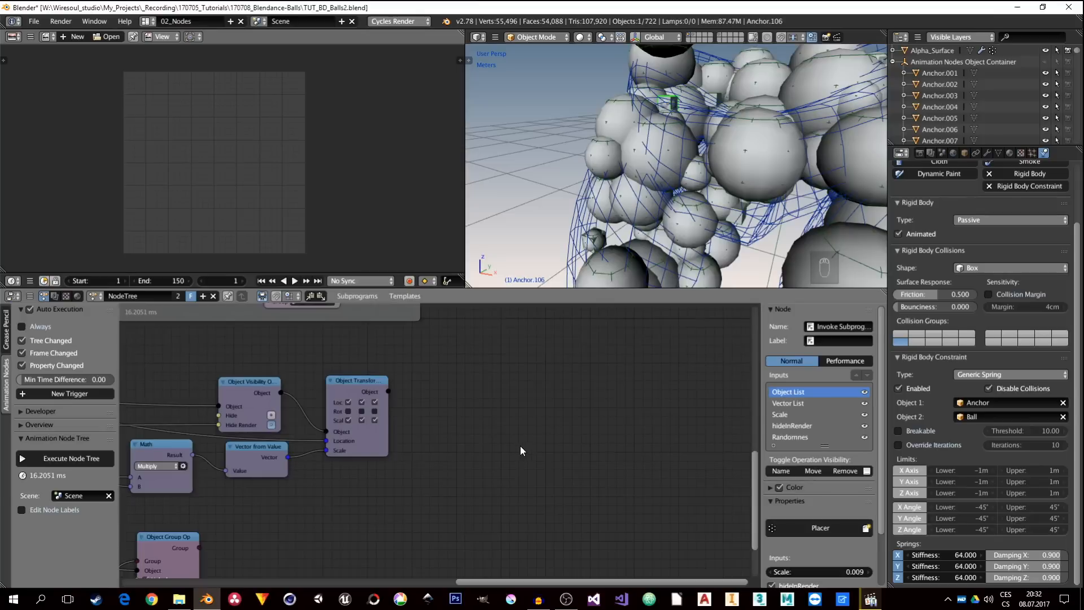
{"action": "key", "text": "shift+a"}
{"action": "mouse_move", "coordinate": [514, 565]}
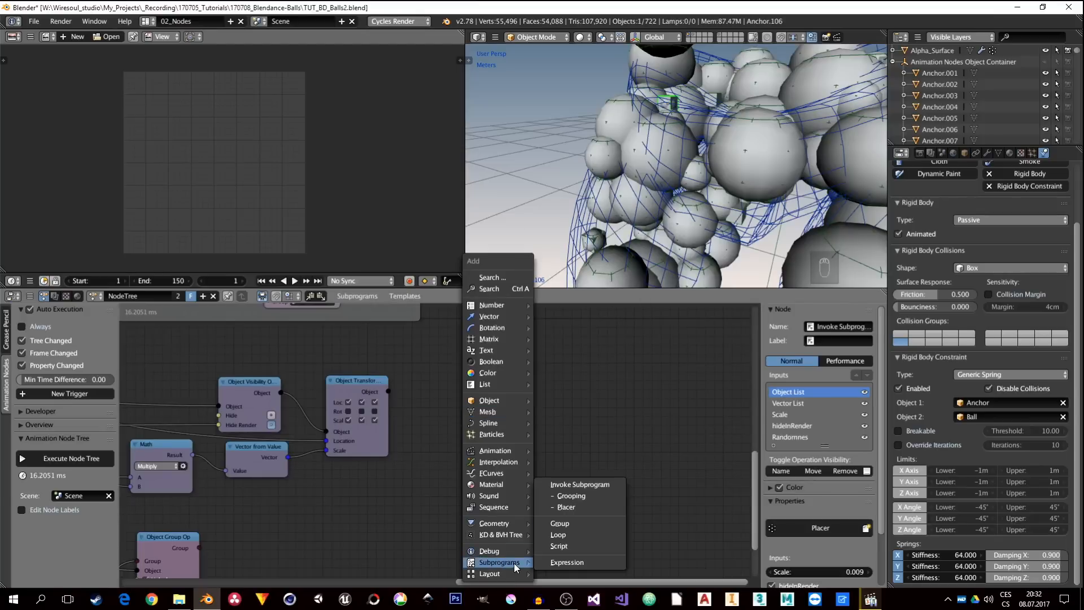
{"action": "left_click", "coordinate": [568, 531]}
{"action": "left_click", "coordinate": [522, 413]}
{"action": "scroll", "coordinate": [574, 445], "scroll_direction": "up", "scroll_amount": 2}
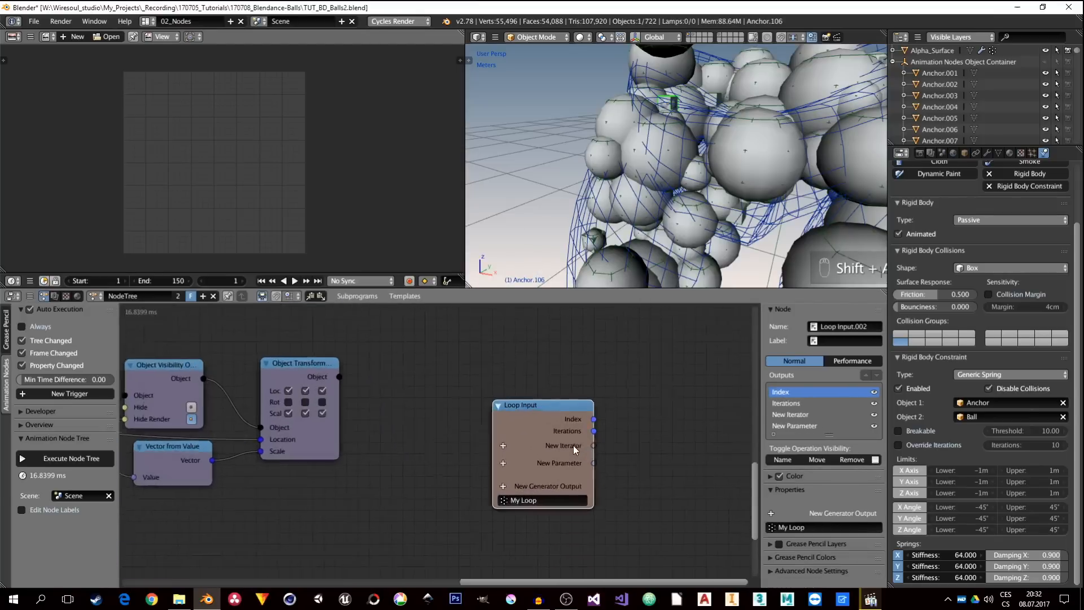
Step: Add an Object List iterator to the new Loop Input and name it Balls
{"action": "left_click", "coordinate": [491, 445]}
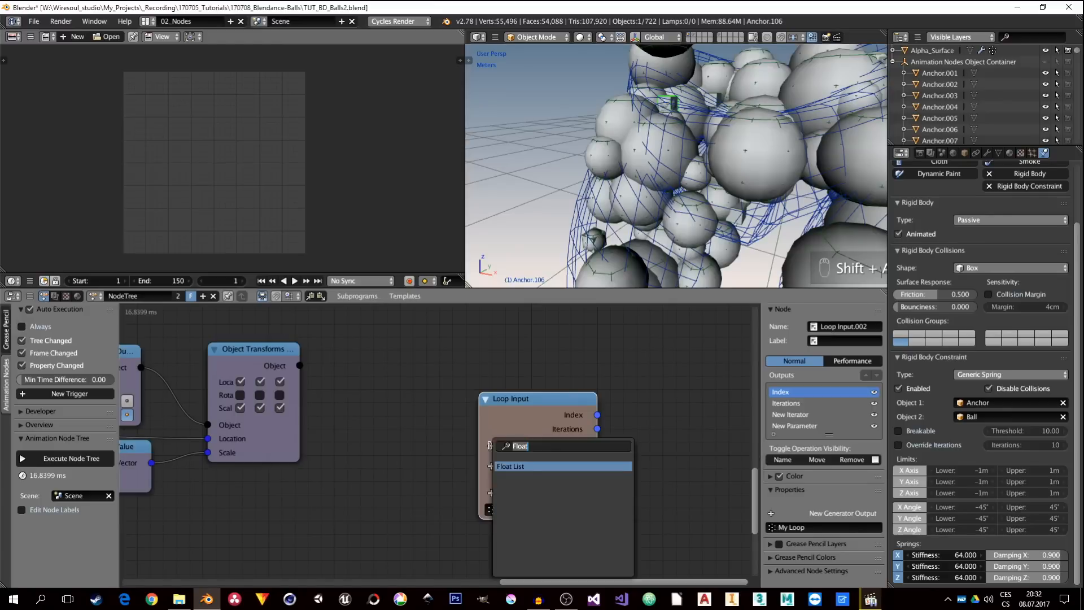
{"action": "type", "text": "obj"}
{"action": "left_click", "coordinate": [534, 466]}
{"action": "double_click", "coordinate": [526, 443]}
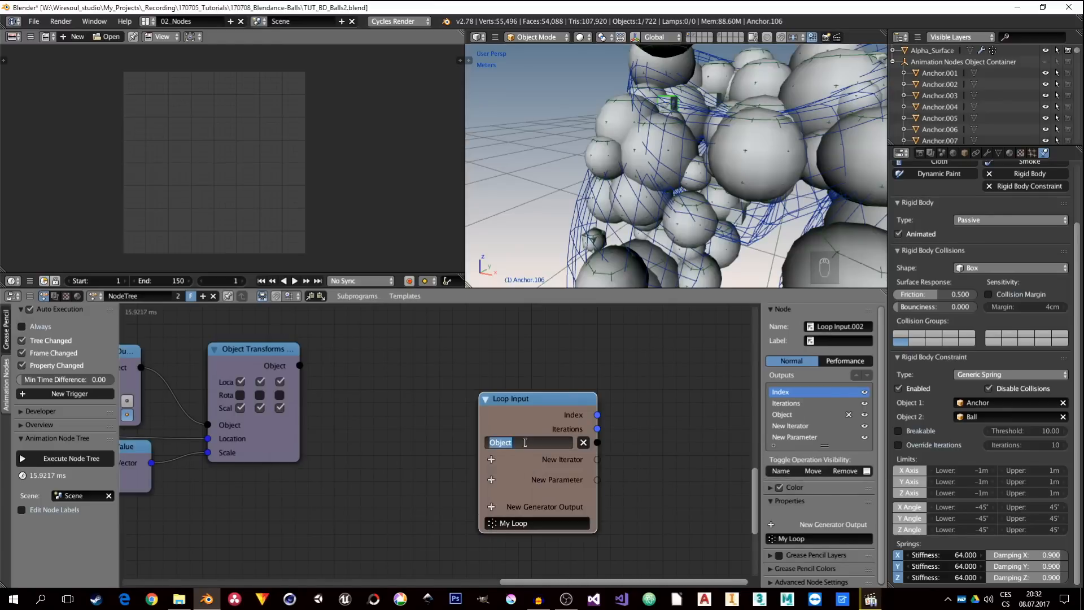
{"action": "type", "text": "Balls"}
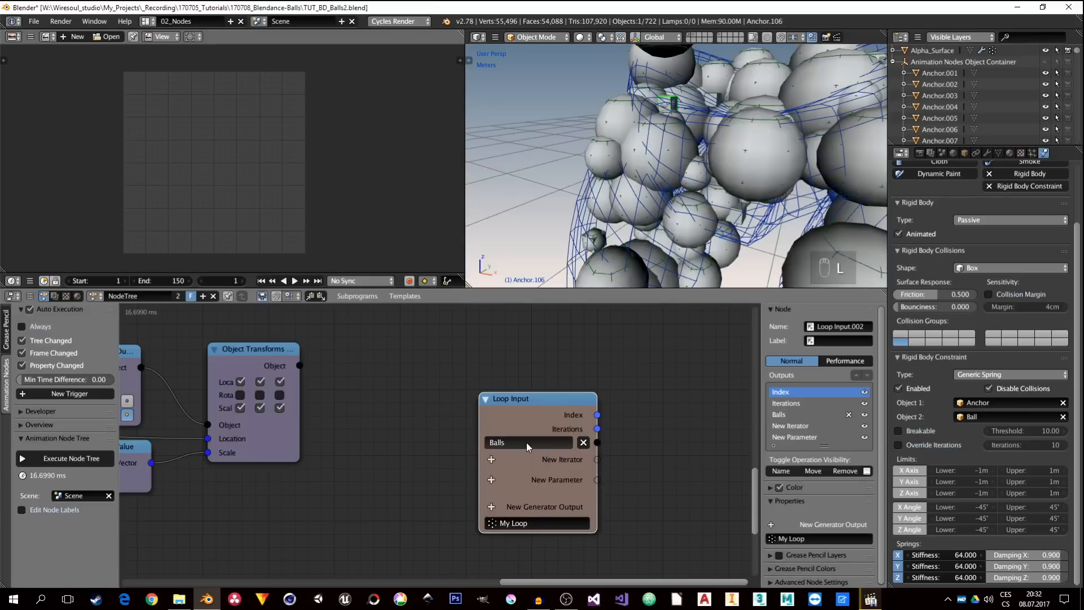
{"action": "key", "text": "Return"}
Step: Add a second Object List iterator to the new Loop Input and name it Anchors
{"action": "left_click", "coordinate": [491, 459]}
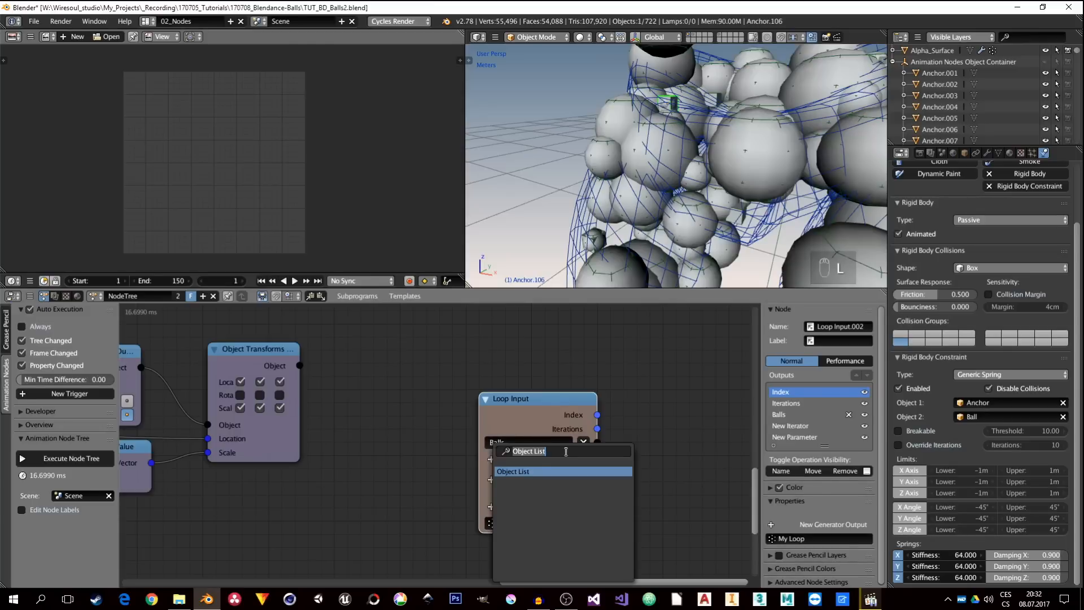
{"action": "left_click", "coordinate": [534, 471]}
{"action": "left_click", "coordinate": [523, 455]}
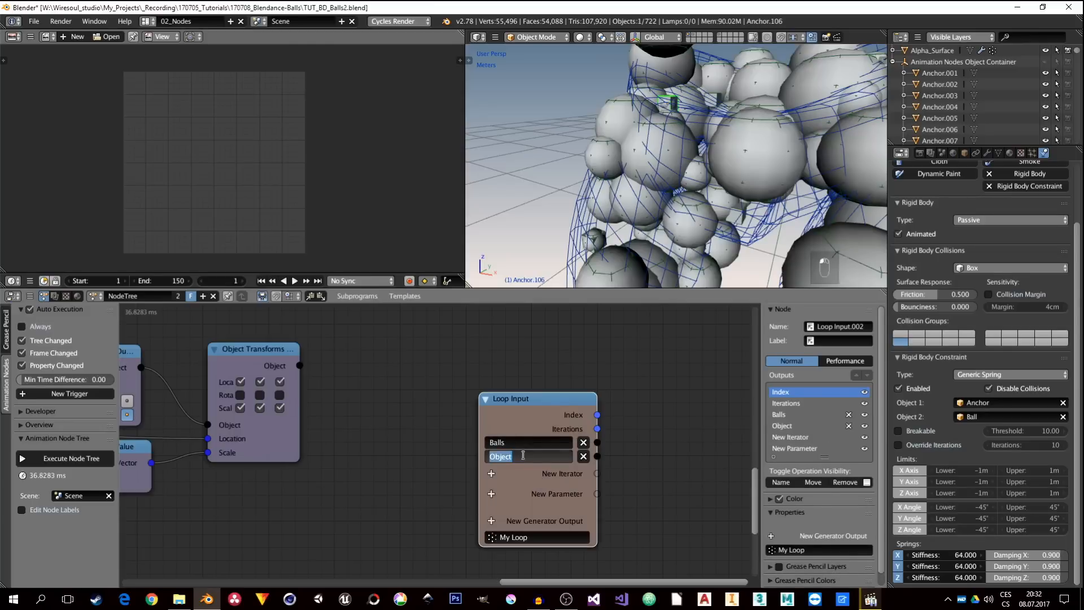
{"action": "type", "text": "Anchors"}
{"action": "key", "text": "Return"}
Step: Add an Object Attribute Output node beside the Loop Input and link Anchors to its Object input
{"action": "middle_click_drag", "start_coordinate": [565, 473], "coordinate": [483, 467]}
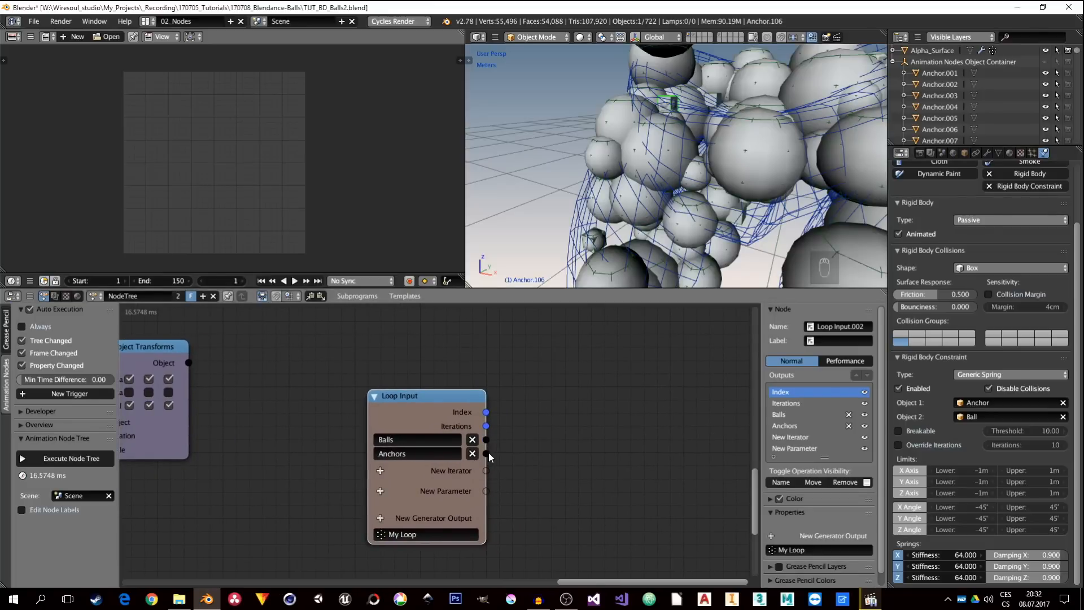
{"action": "left_click_drag", "start_coordinate": [489, 452], "coordinate": [624, 456]}
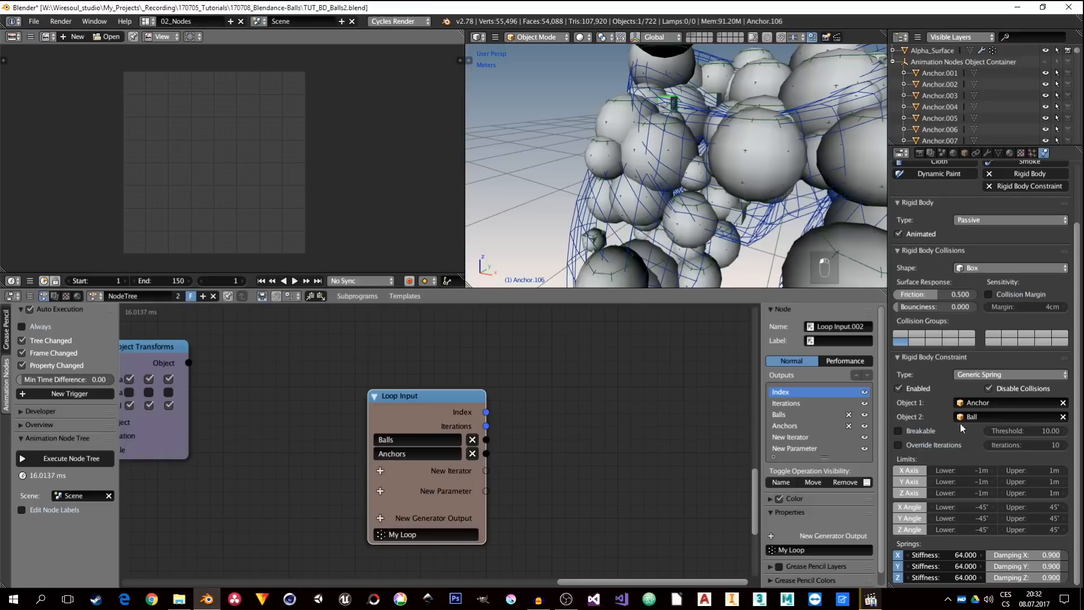
{"action": "middle_click_drag", "start_coordinate": [585, 471], "coordinate": [510, 475]}
{"action": "key", "text": "shift+a"}
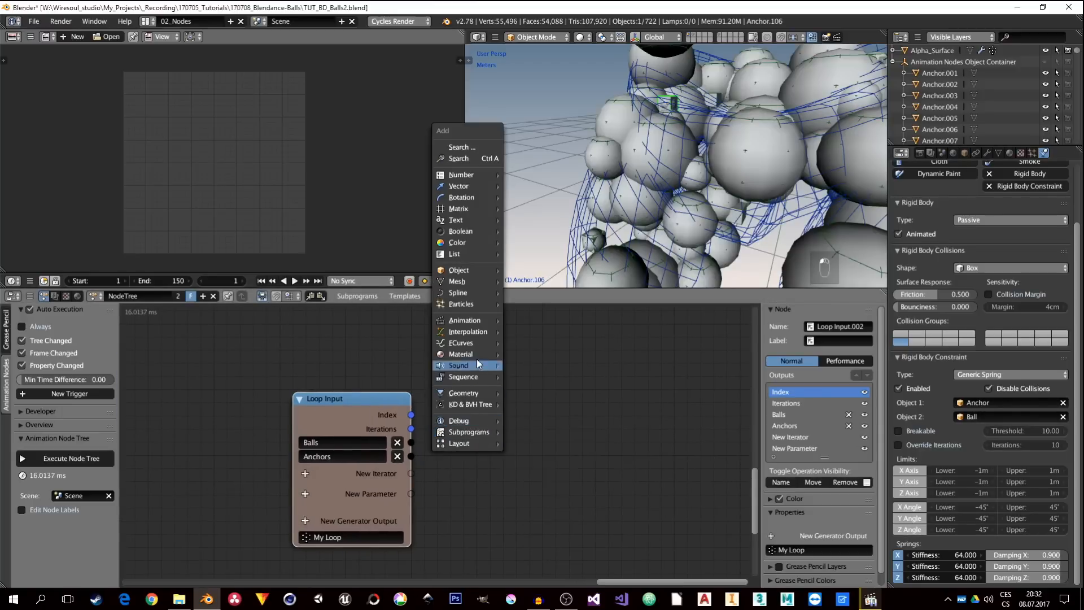
{"action": "mouse_move", "coordinate": [468, 270]}
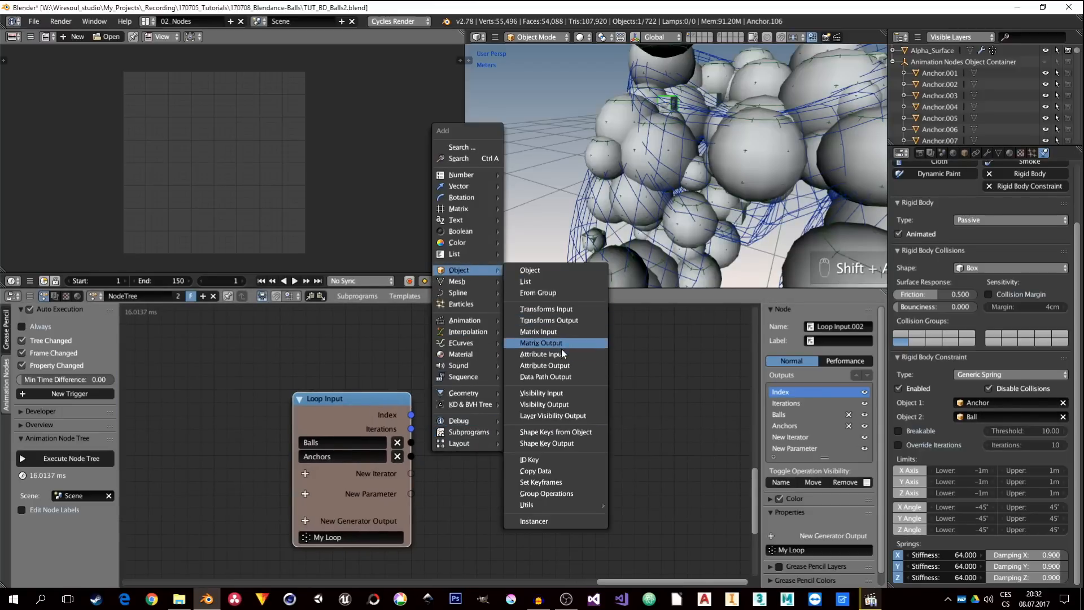
{"action": "left_click", "coordinate": [548, 365]}
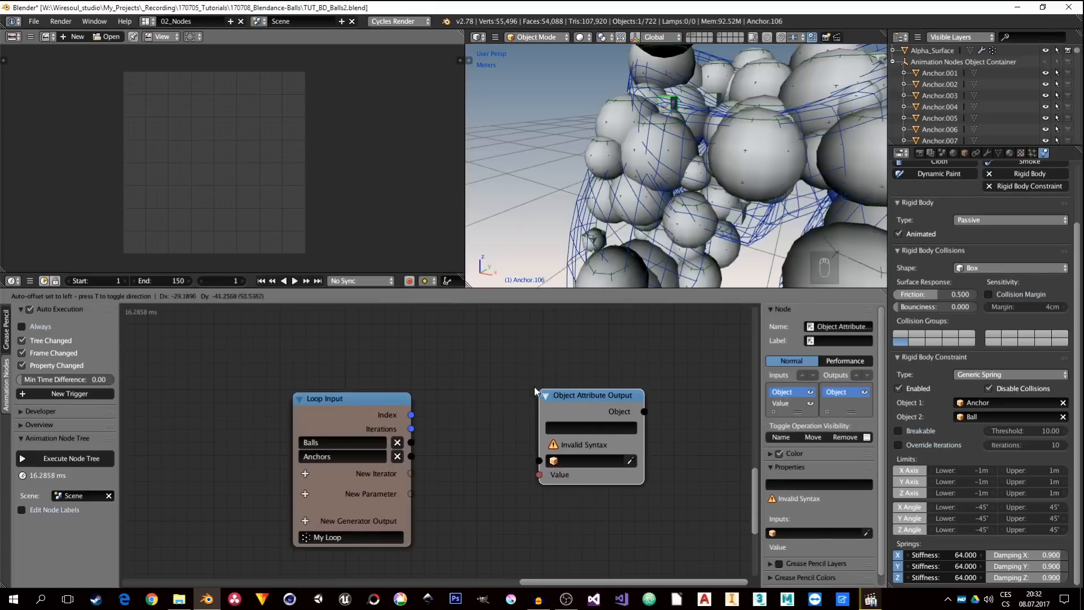
{"action": "left_click", "coordinate": [534, 388]}
{"action": "left_click_drag", "start_coordinate": [411, 456], "coordinate": [533, 457]}
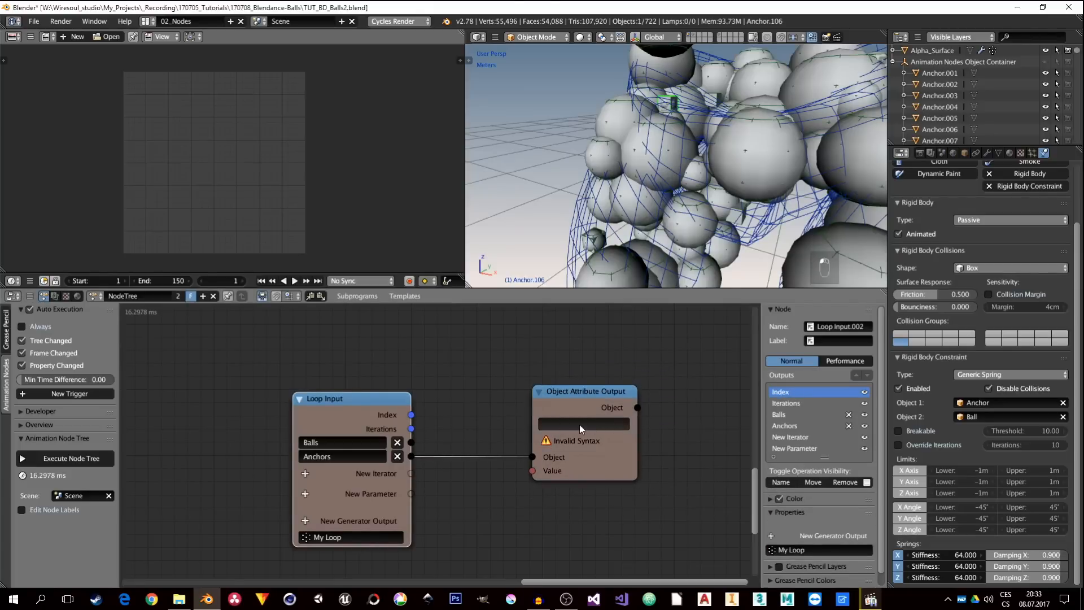
Step: Copy the data path of the anchor constraint's Object 1 and paste it as the Object Attribute Output's attribute, rigid_body_constraint.object1
{"action": "right_click", "coordinate": [994, 401]}
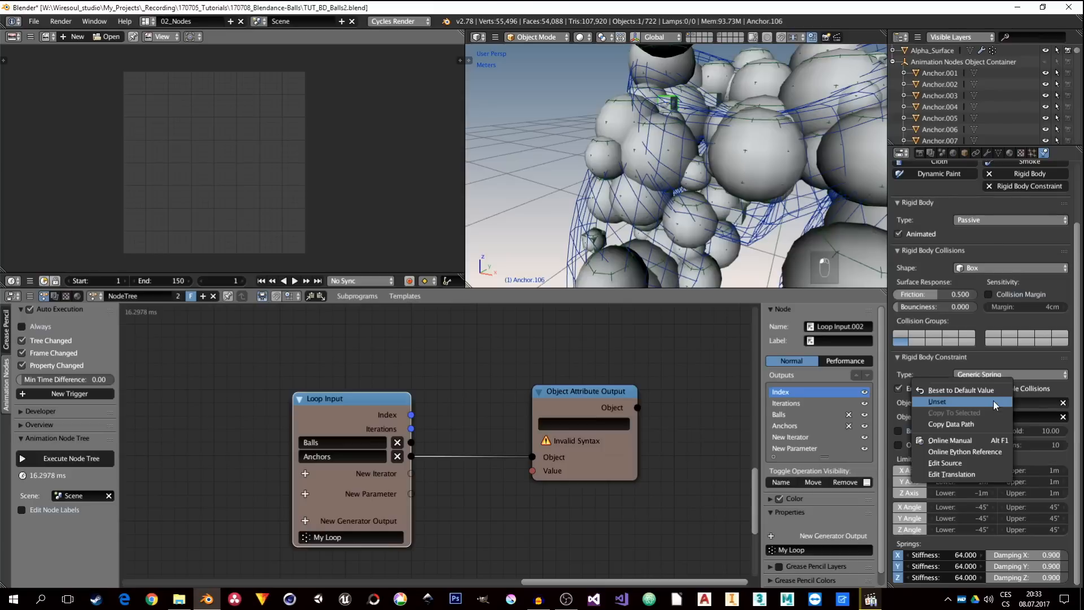
{"action": "left_click", "coordinate": [947, 425]}
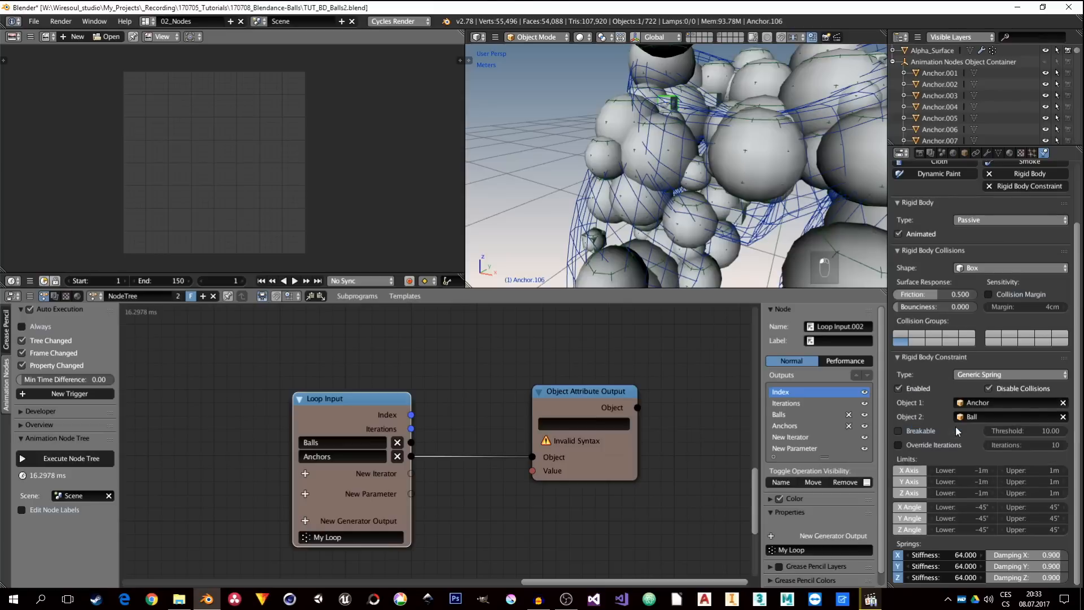
{"action": "left_click", "coordinate": [554, 423]}
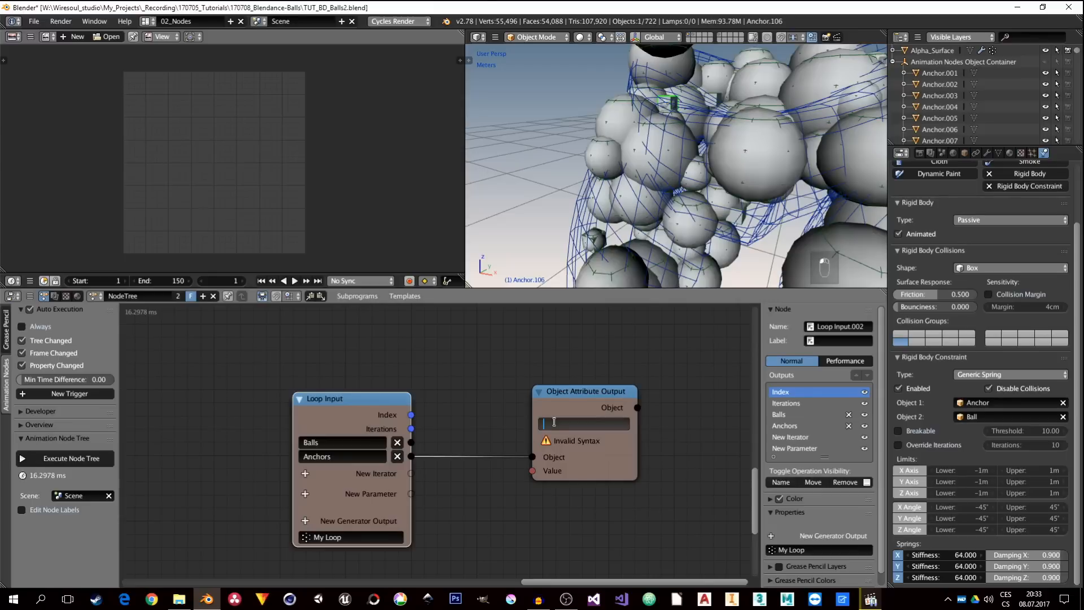
{"action": "key", "text": "ctrl+v"}
{"action": "key", "text": "Return"}
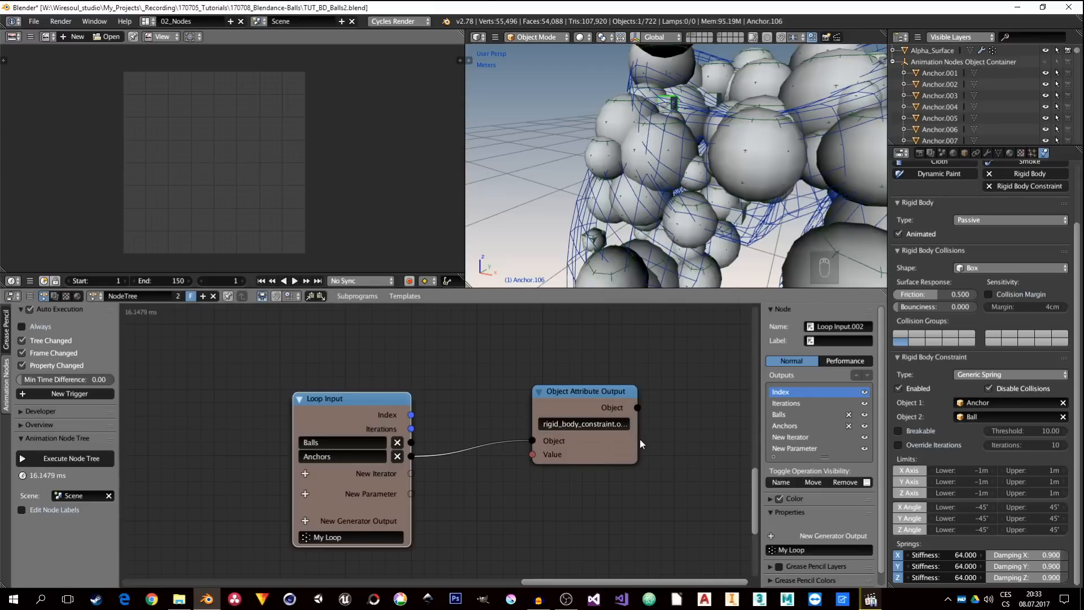
Step: Widen the Object Attribute Output node to show its full attribute path and reposition it beside the Loop Input
{"action": "left_click_drag", "start_coordinate": [637, 436], "coordinate": [751, 436]}
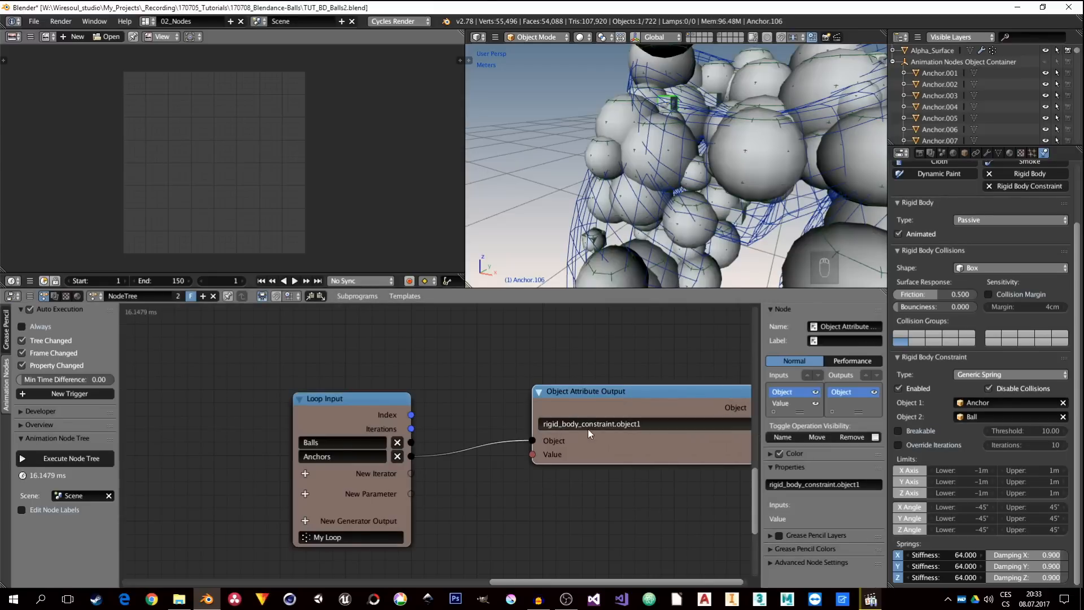
{"action": "left_click_drag", "start_coordinate": [646, 405], "coordinate": [605, 409]}
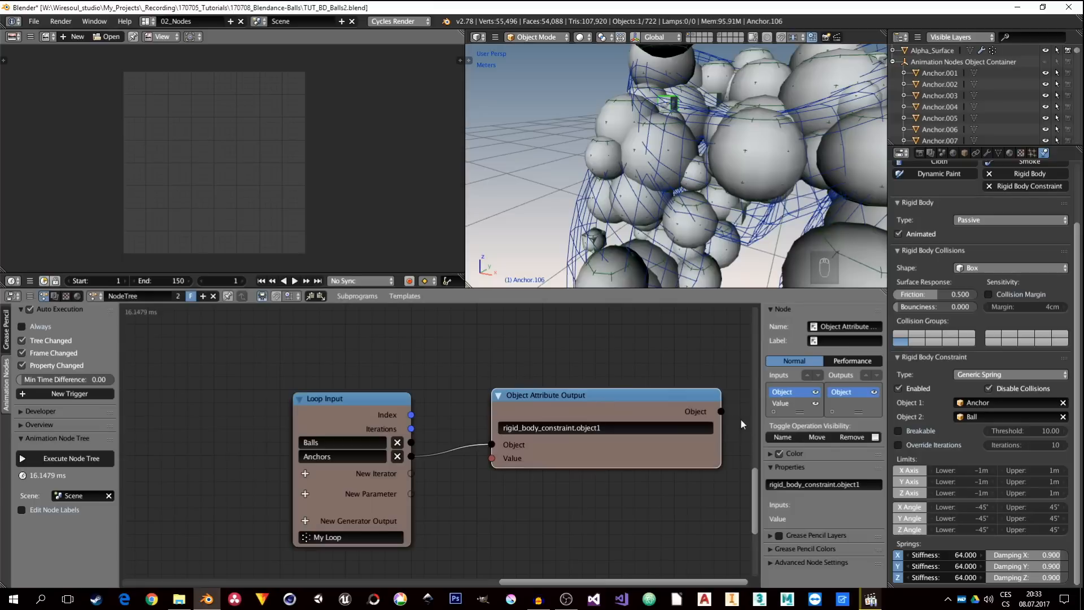
{"action": "left_click_drag", "start_coordinate": [721, 421], "coordinate": [635, 420]}
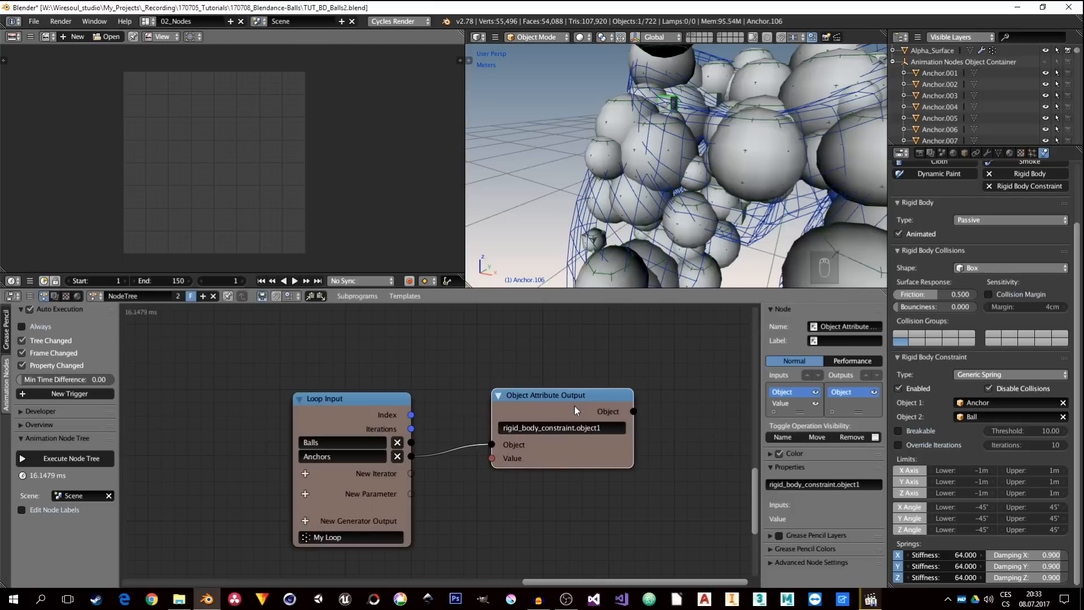
{"action": "left_click_drag", "start_coordinate": [573, 405], "coordinate": [596, 405]}
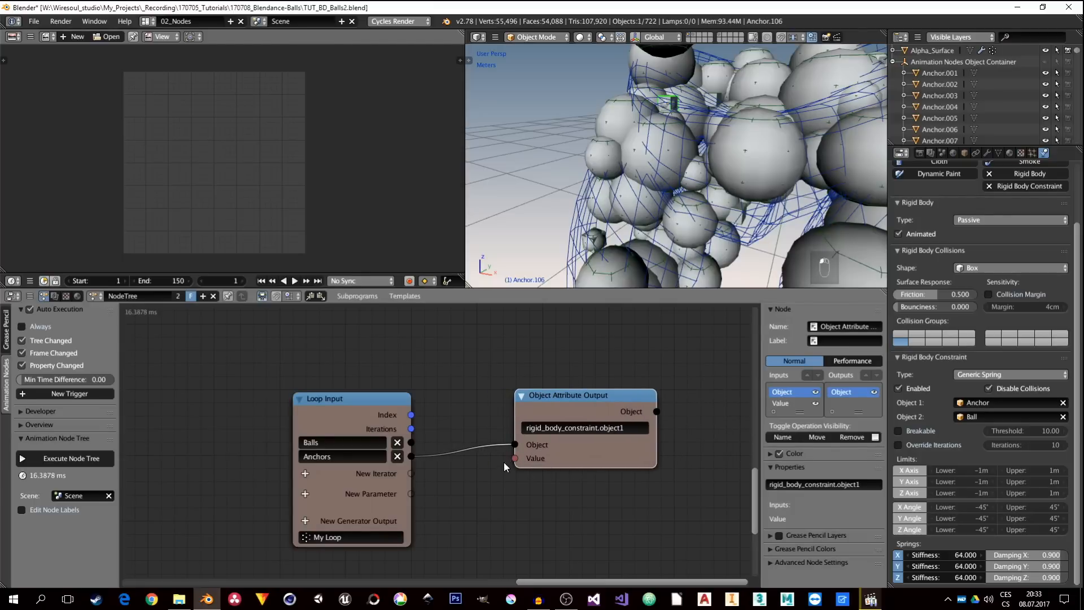
Step: Link the Loop Input's Anchors also to the Value input of the rigid_body_constraint.object1 node and shift that node slightly
{"action": "left_click_drag", "start_coordinate": [411, 456], "coordinate": [520, 458]}
{"action": "left_click_drag", "start_coordinate": [553, 404], "coordinate": [554, 394]}
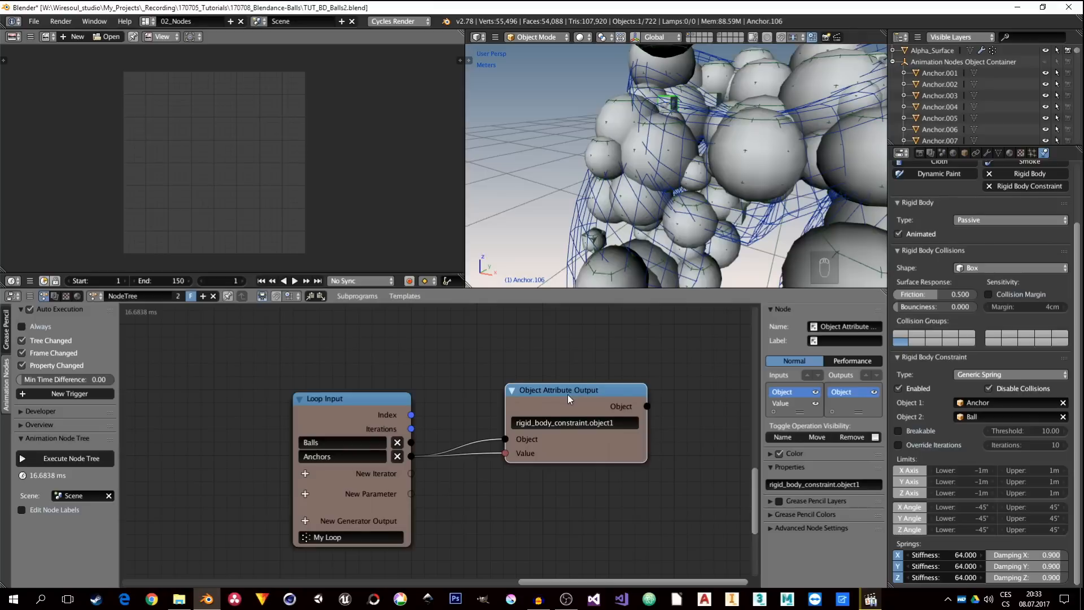
Step: Duplicate the Object Attribute Output node below the original and set the copy's attribute to rigid_body_constraint.object2
{"action": "key", "text": "shift+d"}
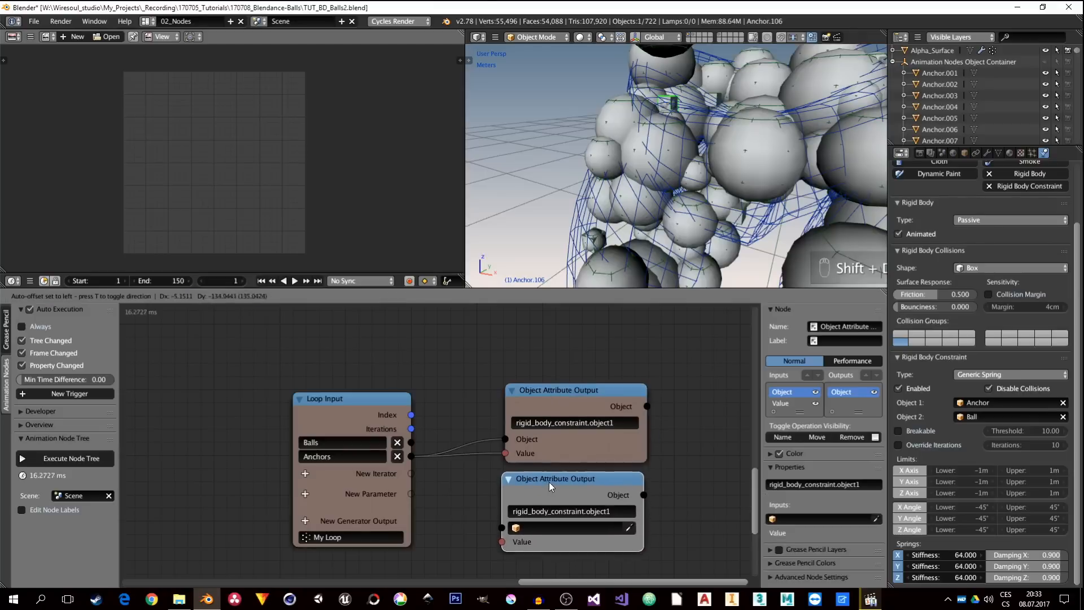
{"action": "left_click", "coordinate": [550, 481]}
{"action": "left_click", "coordinate": [625, 506]}
{"action": "key", "text": "End"}
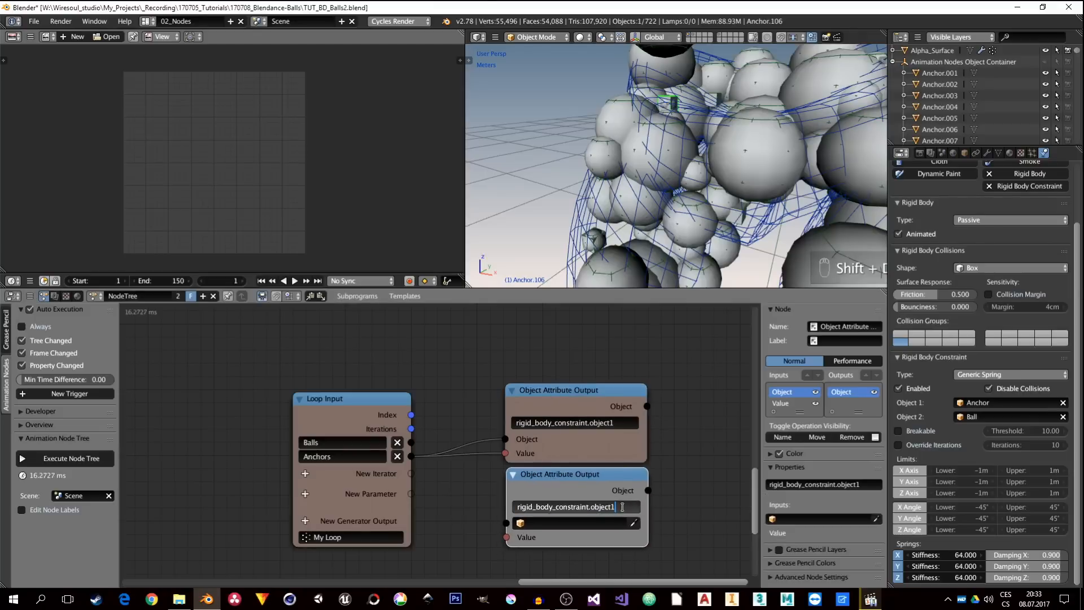
{"action": "key", "text": "BackSpace"}
{"action": "type", "text": "2"}
{"action": "key", "text": "Return"}
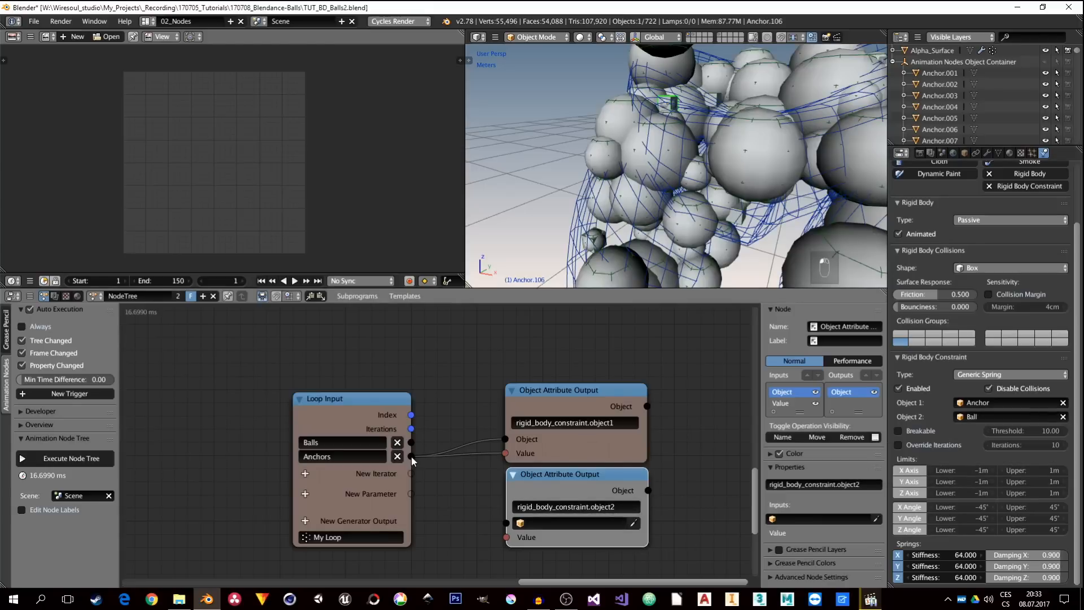
Step: Link Anchors to the Object input and Balls to the Value input of the rigid_body_constraint.object2 node
{"action": "left_click_drag", "start_coordinate": [411, 456], "coordinate": [507, 523]}
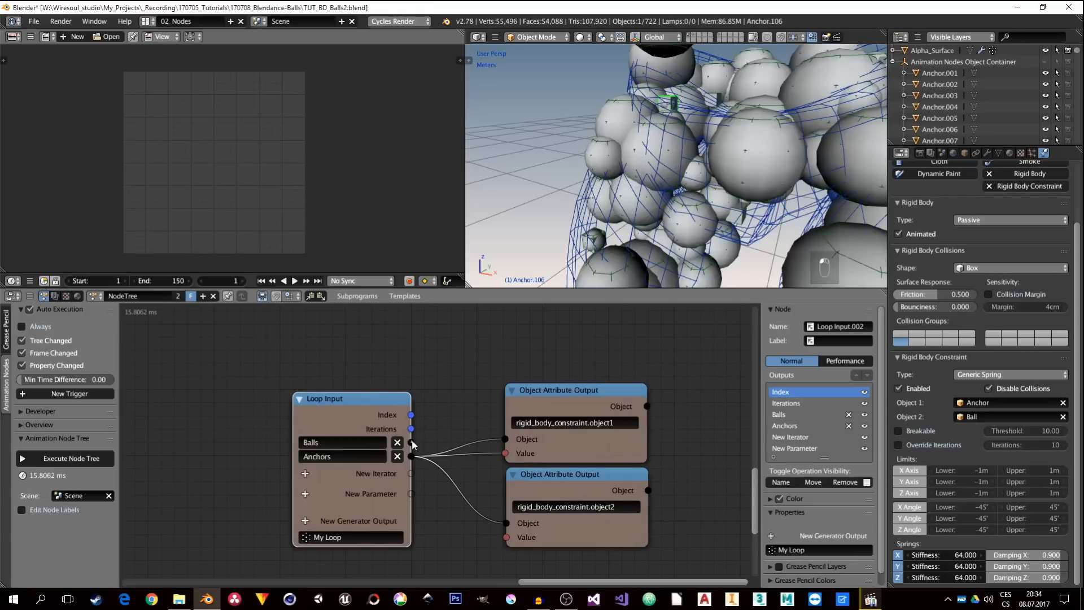
{"action": "left_click_drag", "start_coordinate": [411, 443], "coordinate": [508, 537]}
{"action": "scroll", "coordinate": [565, 463], "scroll_direction": "down", "scroll_amount": 2}
{"action": "middle_click_drag", "start_coordinate": [419, 396], "coordinate": [657, 572]}
{"action": "middle_click_drag", "start_coordinate": [526, 390], "coordinate": [601, 533]}
{"action": "scroll", "coordinate": [532, 430], "scroll_direction": "up", "scroll_amount": 2}
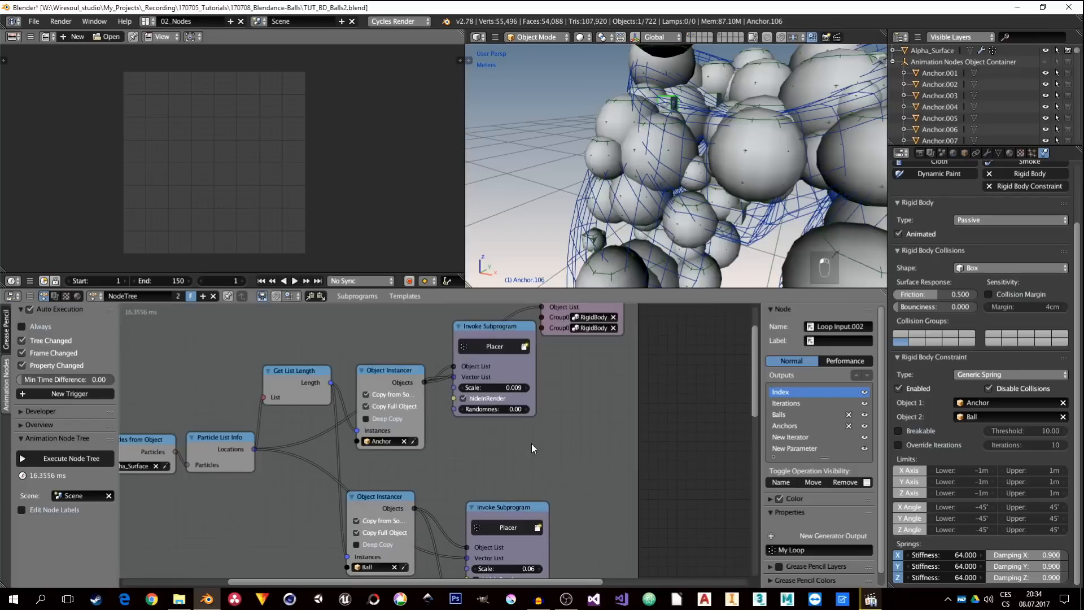
{"action": "key", "text": "shift+a"}
{"action": "mouse_move", "coordinate": [511, 561]}
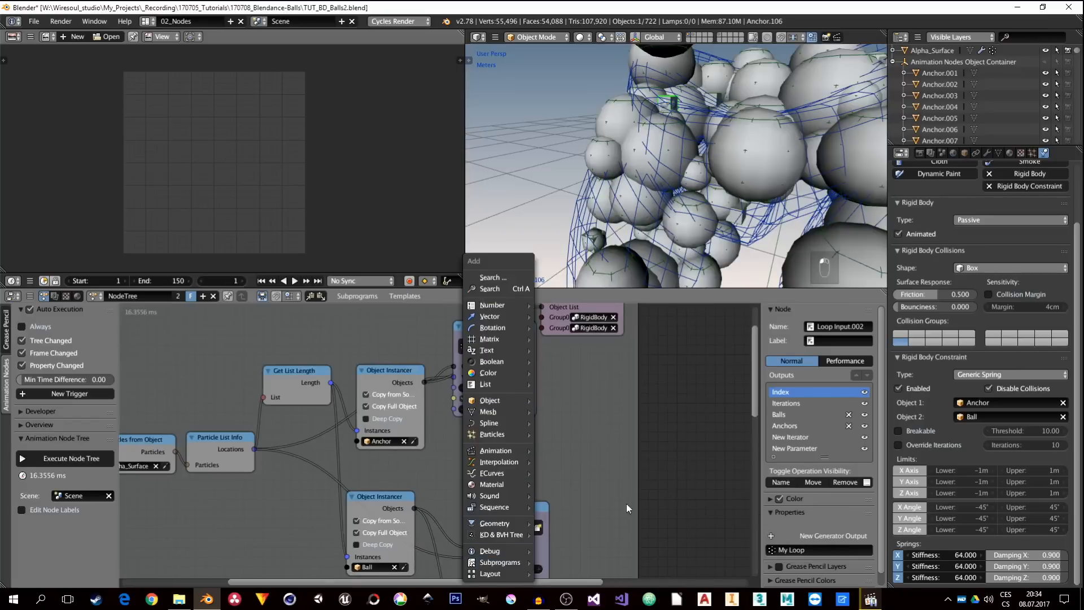
{"action": "middle_click_drag", "start_coordinate": [682, 575], "coordinate": [544, 374]}
{"action": "middle_click_drag", "start_coordinate": [630, 494], "coordinate": [547, 319]}
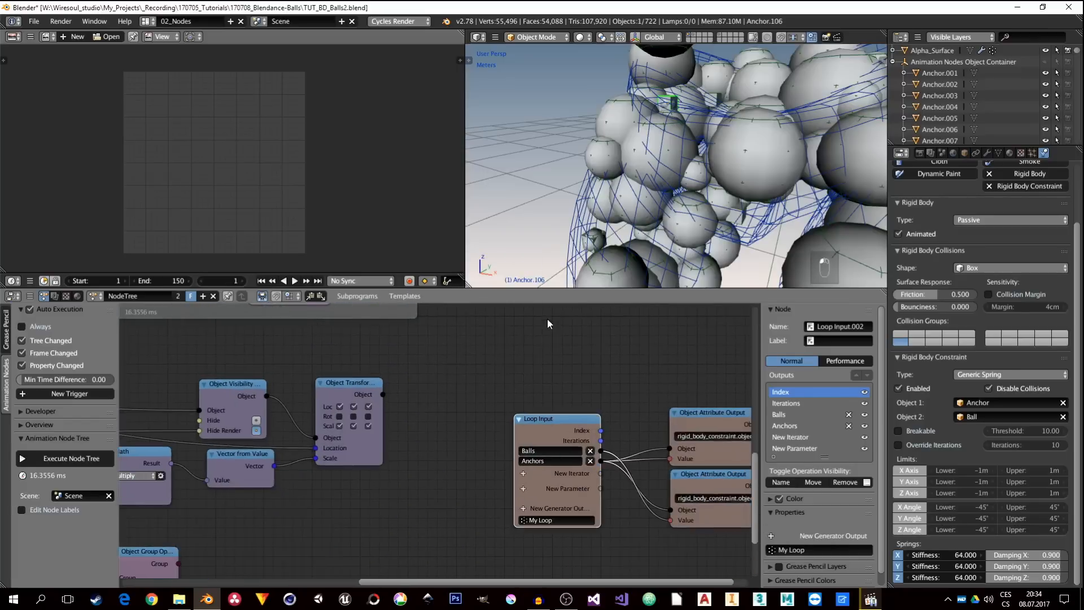
Step: Rename the My Loop subprogram on its Loop Input node to Constrainning
{"action": "left_click", "coordinate": [559, 518]}
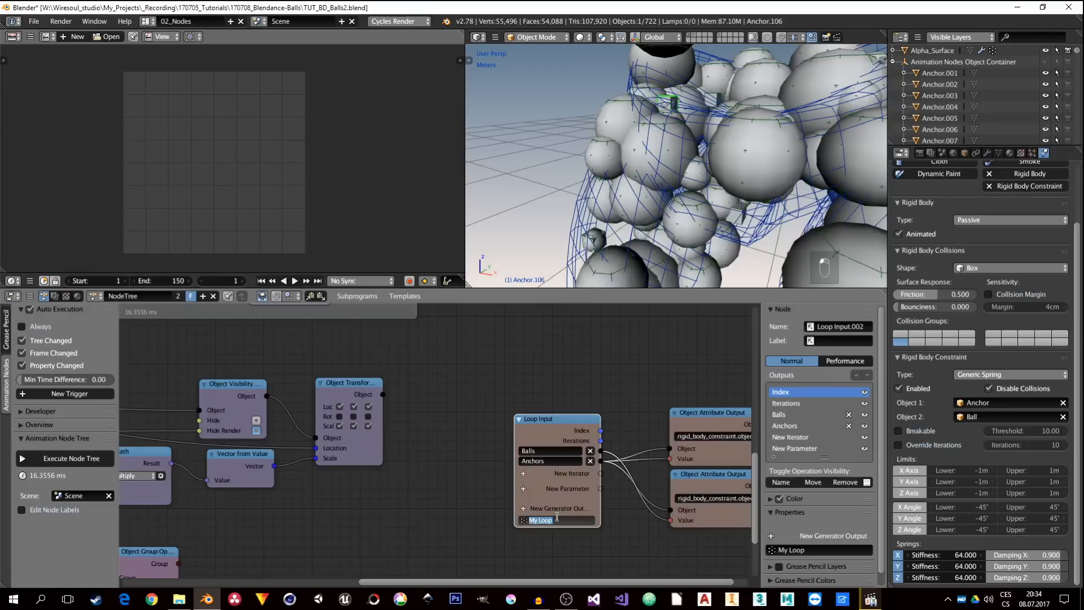
{"action": "type", "text": "Constraiining"}
{"action": "key", "text": "Return"}
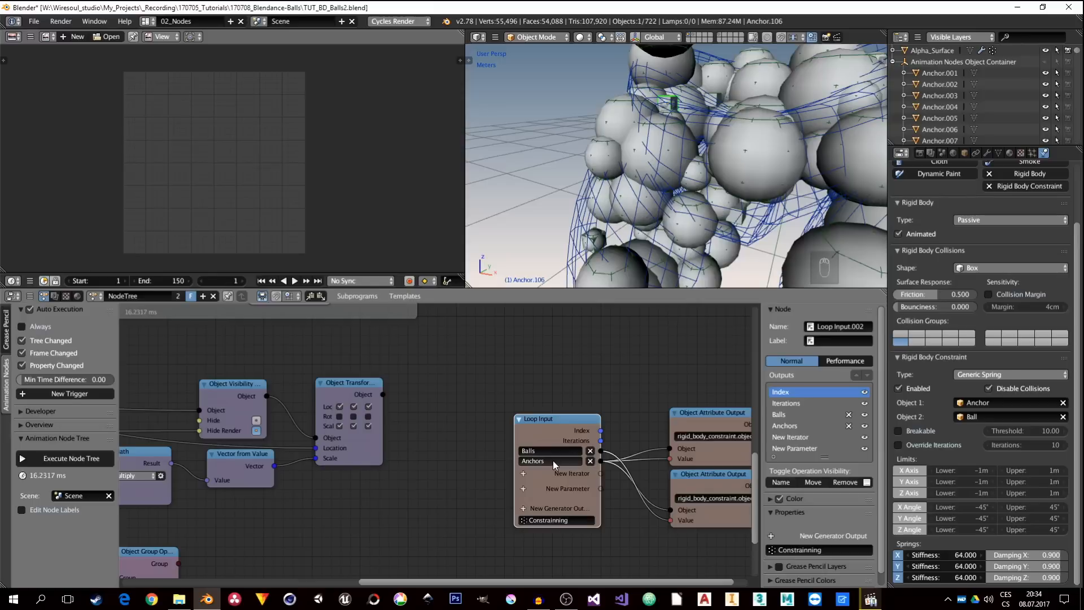
Step: Add a Constrainning Invoke Subprogram node, linking the Ball instancer's Objects to Balls List and the Anchor instancer's Objects to Anchors List
{"action": "middle_click_drag", "start_coordinate": [498, 407], "coordinate": [608, 609]}
{"action": "middle_click_drag", "start_coordinate": [418, 313], "coordinate": [513, 480]}
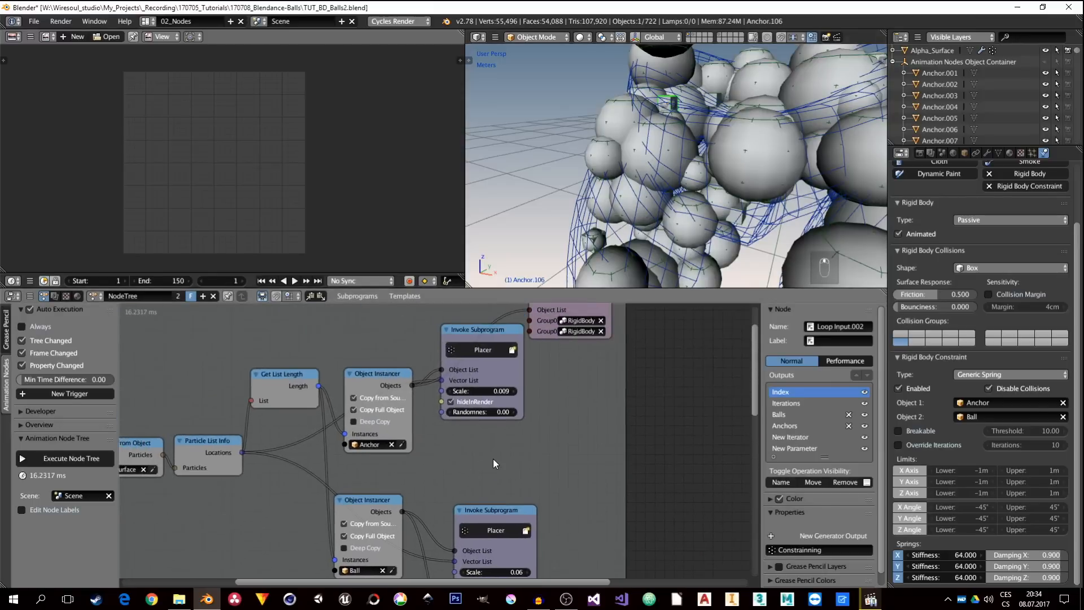
{"action": "scroll", "coordinate": [493, 458], "scroll_direction": "up", "scroll_amount": 2}
{"action": "key", "text": "shift+a"}
{"action": "mouse_move", "coordinate": [474, 563]}
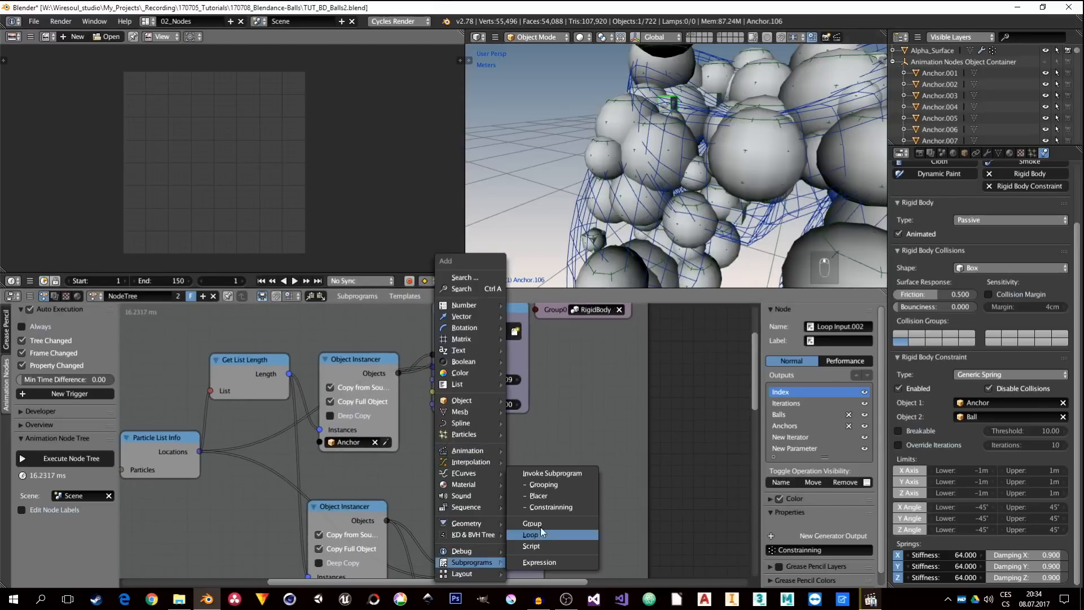
{"action": "left_click", "coordinate": [553, 507]}
{"action": "left_click", "coordinate": [466, 429]}
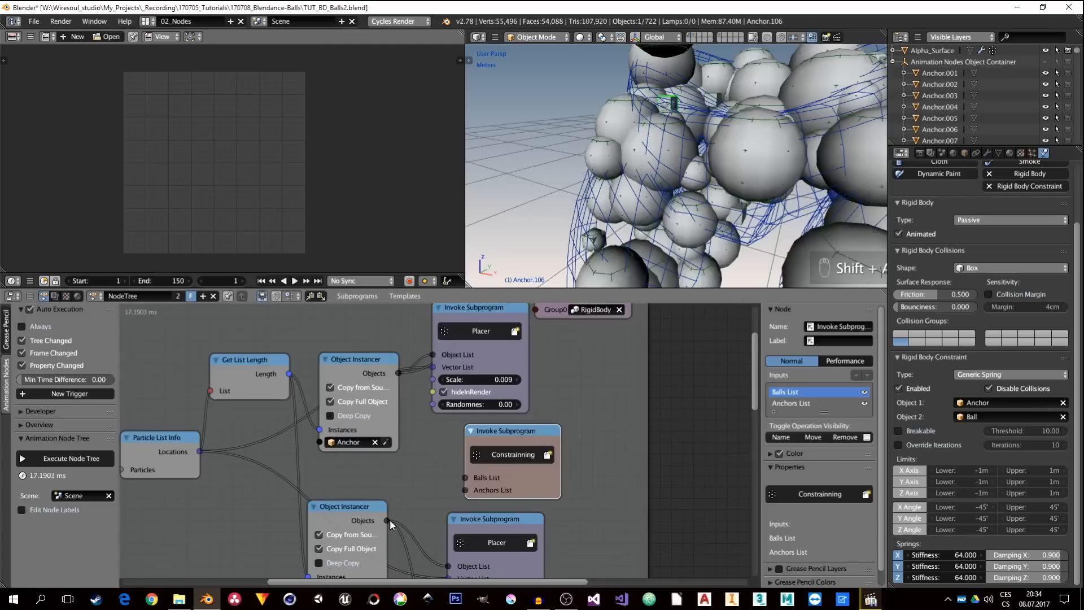
{"action": "left_click_drag", "start_coordinate": [387, 520], "coordinate": [465, 478]}
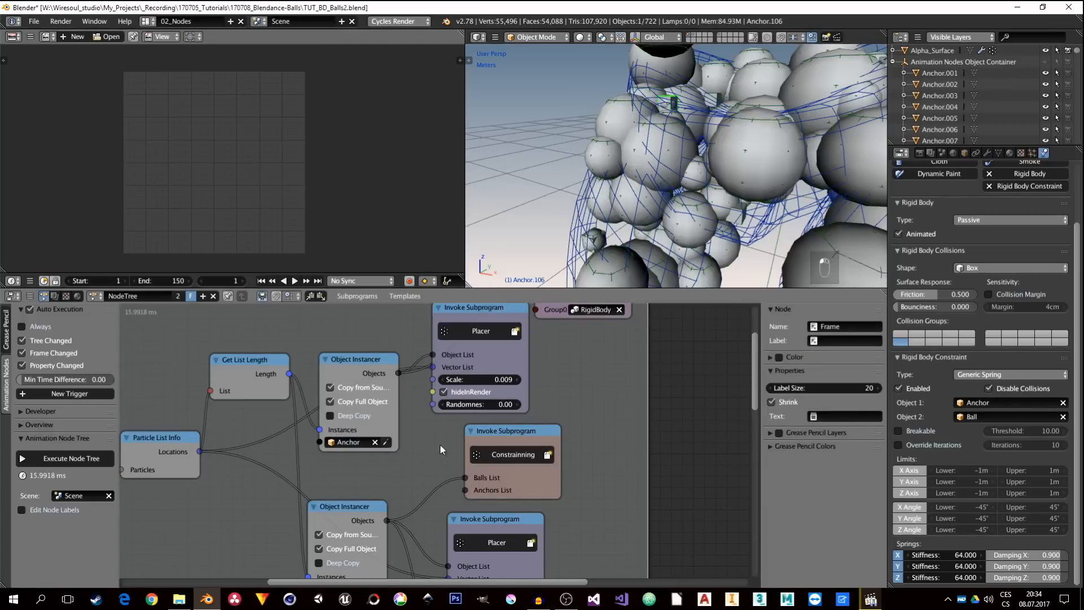
{"action": "left_click_drag", "start_coordinate": [398, 374], "coordinate": [463, 493]}
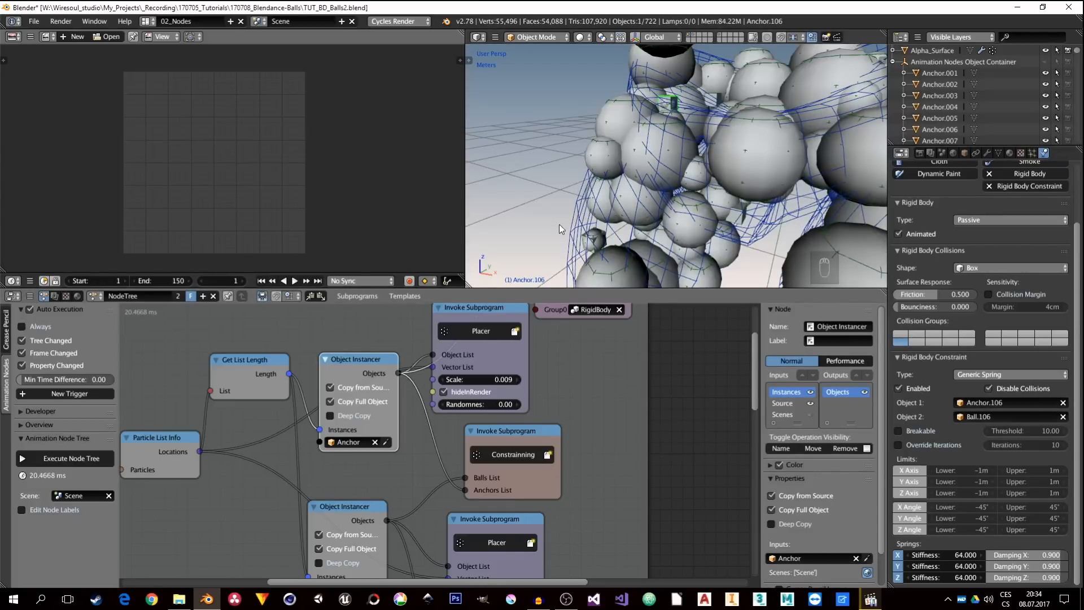
Step: Select another anchor on the character and check the two objects assigned in its rigid body constraint
{"action": "right_click", "coordinate": [584, 239]}
{"action": "right_click", "coordinate": [585, 239]}
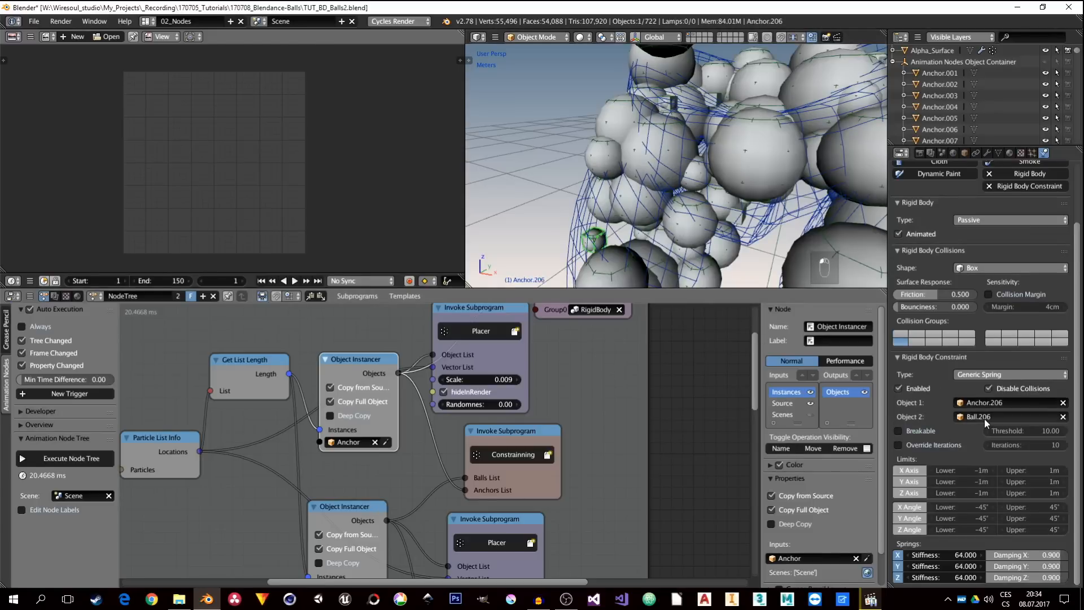
Step: Hide the Alpha_Surface object so only the balls and anchors show on the whole character
{"action": "scroll", "coordinate": [589, 224], "scroll_direction": "down", "scroll_amount": 5}
{"action": "scroll", "coordinate": [589, 225], "scroll_direction": "down", "scroll_amount": 10}
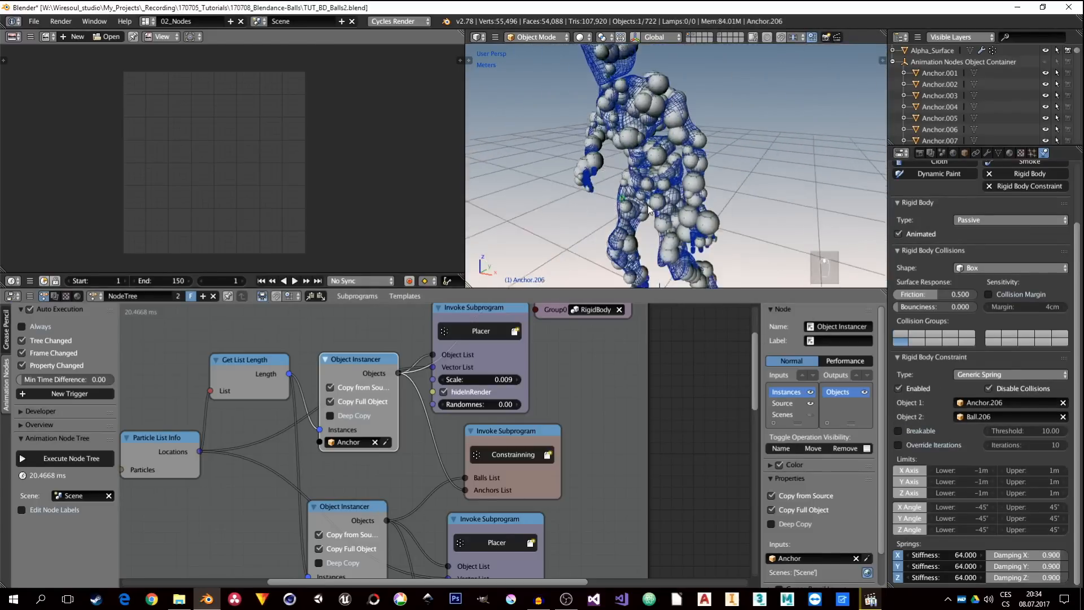
{"action": "middle_click_drag", "start_coordinate": [677, 182], "coordinate": [673, 206]}
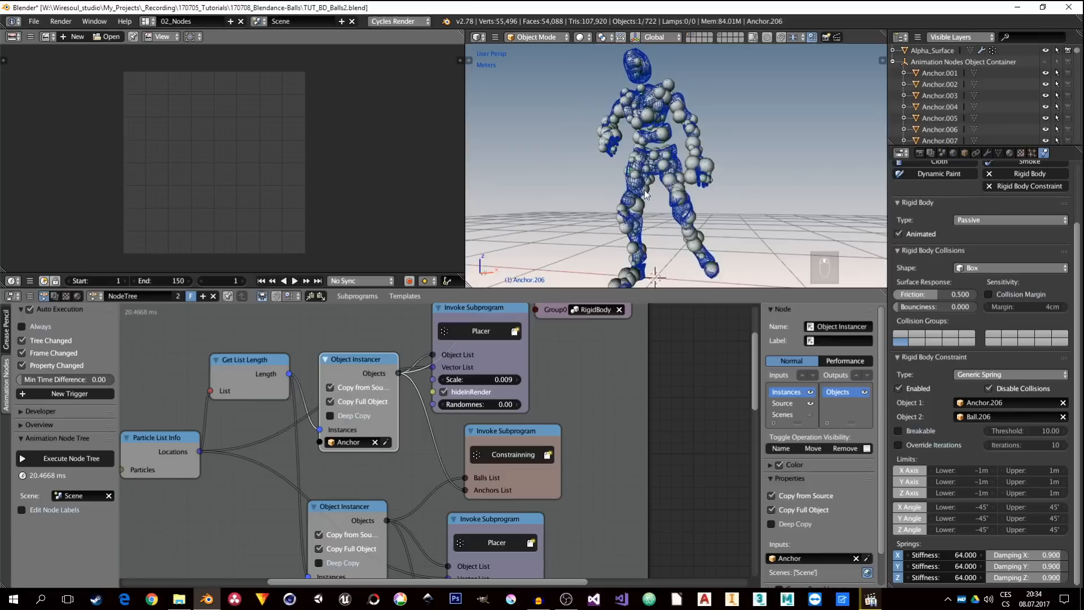
{"action": "left_click", "coordinate": [1045, 50]}
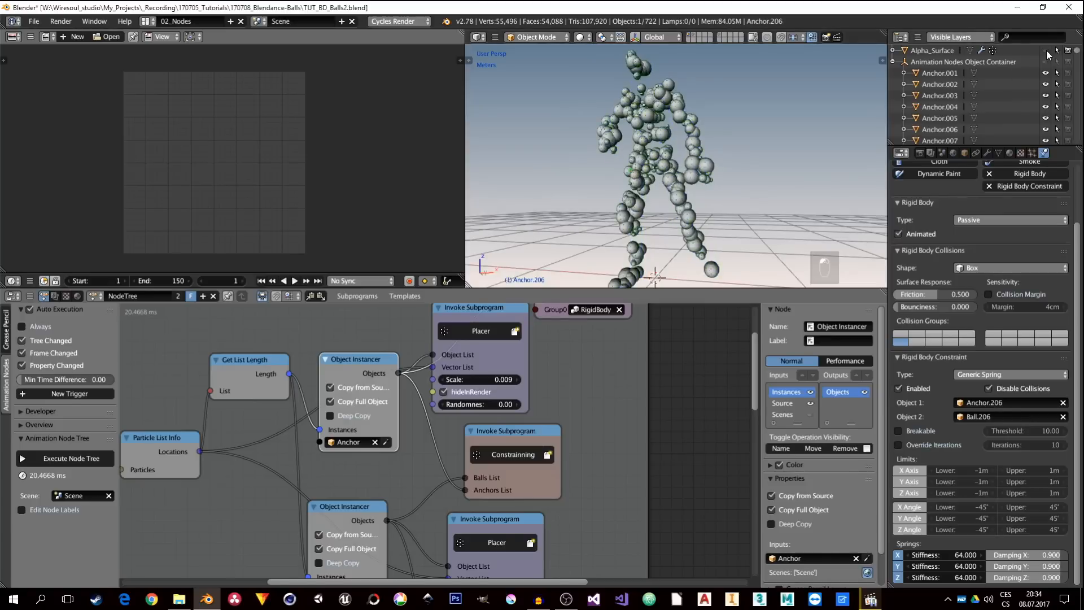
{"action": "middle_click_drag", "start_coordinate": [698, 213], "coordinate": [659, 240]}
{"action": "scroll", "coordinate": [680, 218], "scroll_direction": "down", "scroll_amount": 2}
{"action": "scroll", "coordinate": [673, 230], "scroll_direction": "up", "scroll_amount": 1}
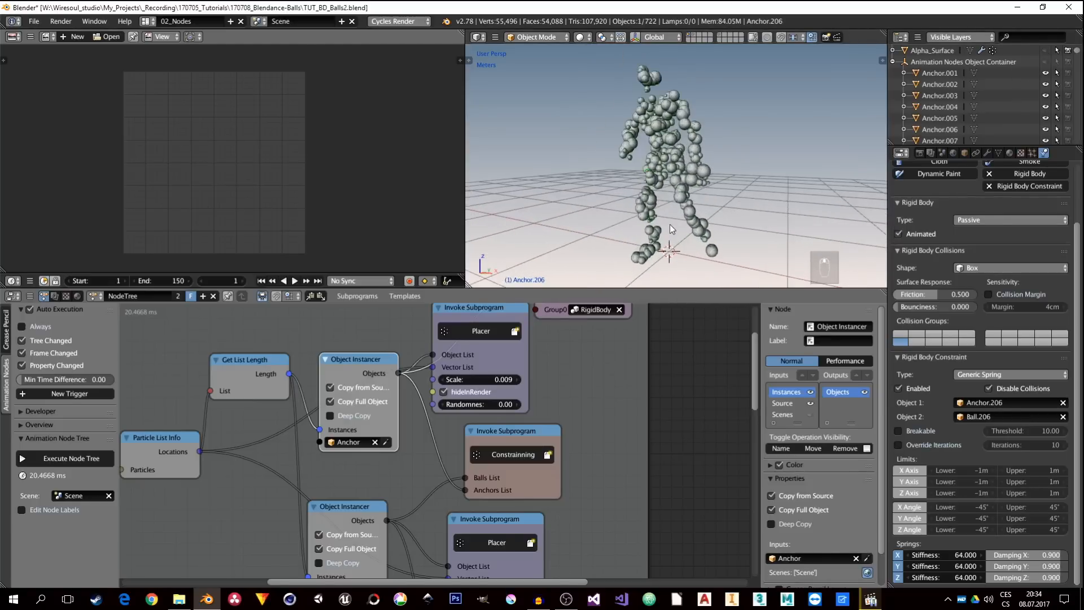
Step: Save the project over the existing TUT_BD_Balls2.blend file
{"action": "key", "text": "ctrl+s"}
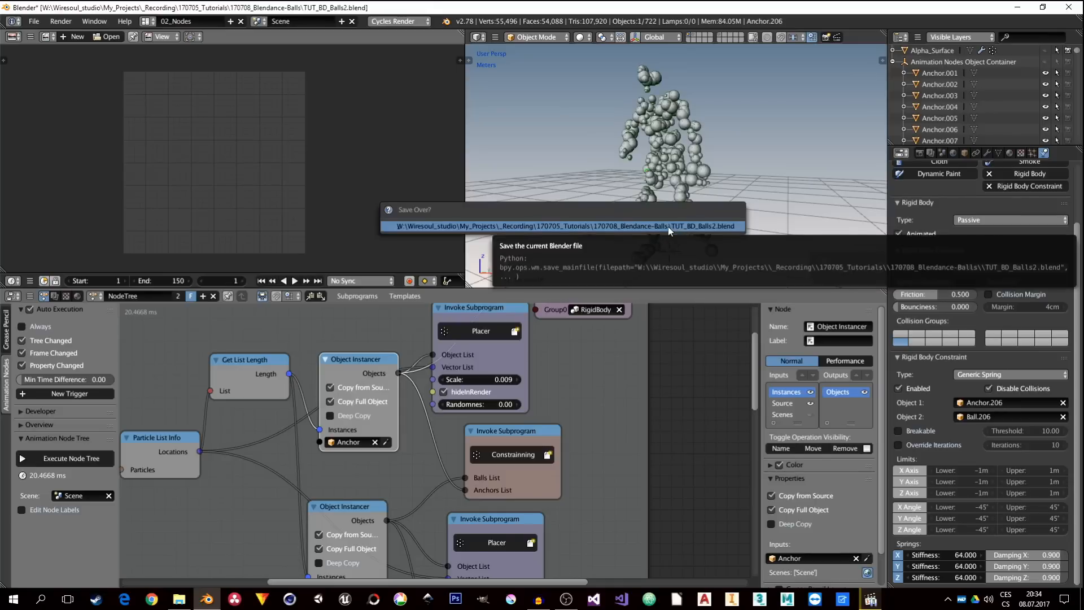
{"action": "left_click", "coordinate": [668, 226]}
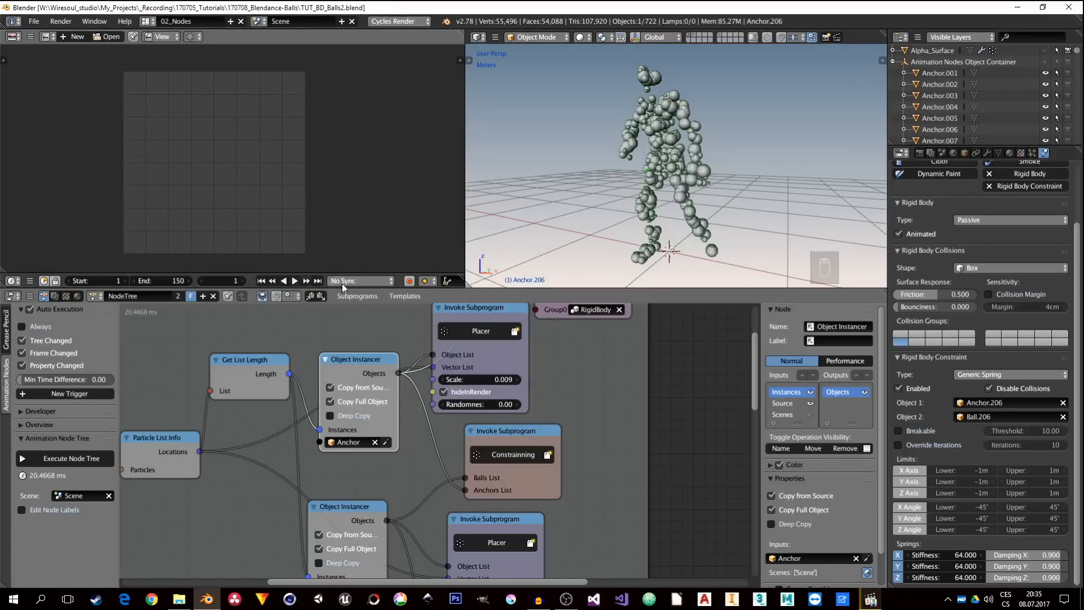
{"action": "middle_click_drag", "start_coordinate": [680, 179], "coordinate": [662, 198]}
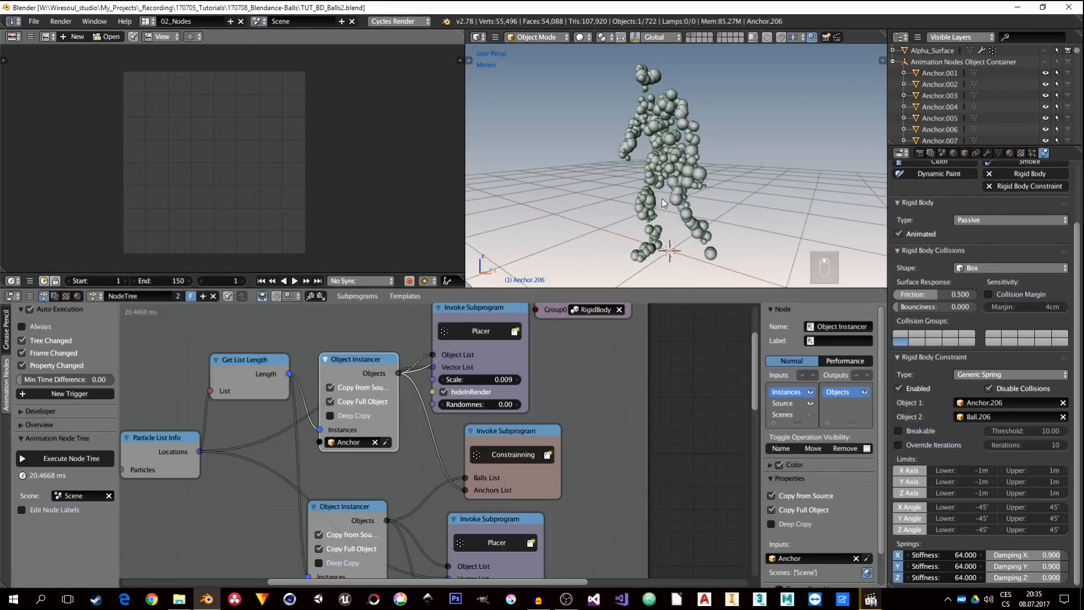
{"action": "middle_click_drag", "start_coordinate": [682, 141], "coordinate": [635, 127]}
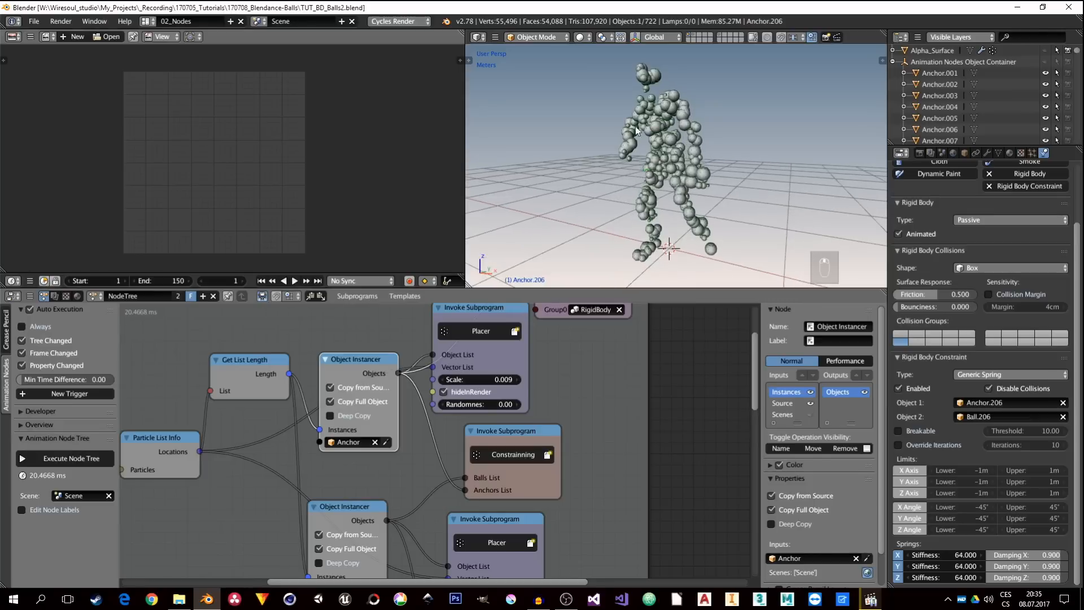
{"action": "middle_click_drag", "start_coordinate": [662, 181], "coordinate": [661, 196]}
{"action": "scroll", "coordinate": [662, 195], "scroll_direction": "up", "scroll_amount": 1}
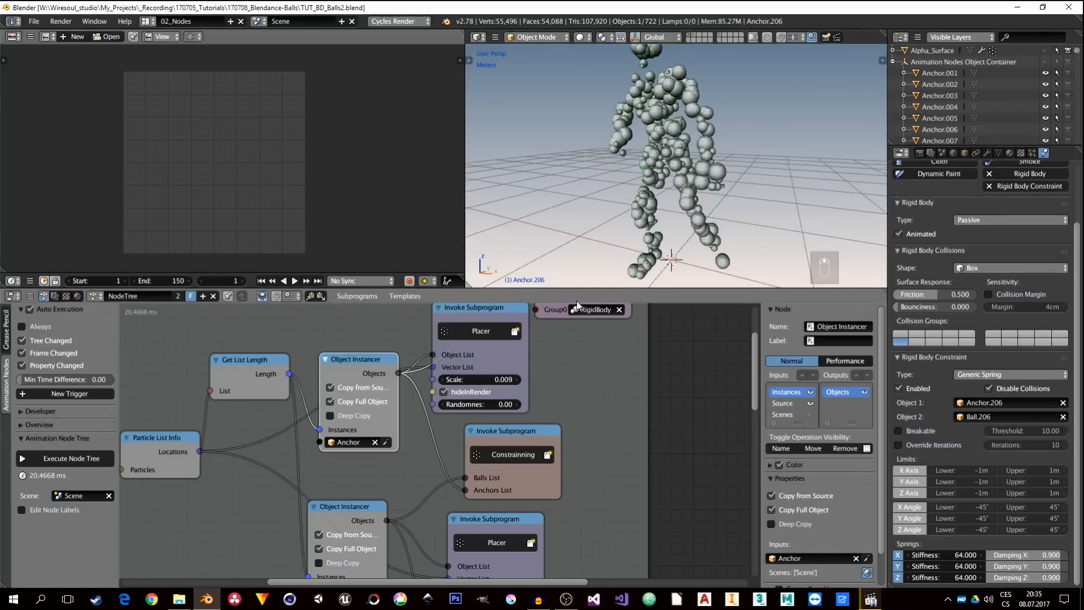
Step: Disable the Rigid Body World in the scene settings
{"action": "left_click", "coordinate": [943, 153]}
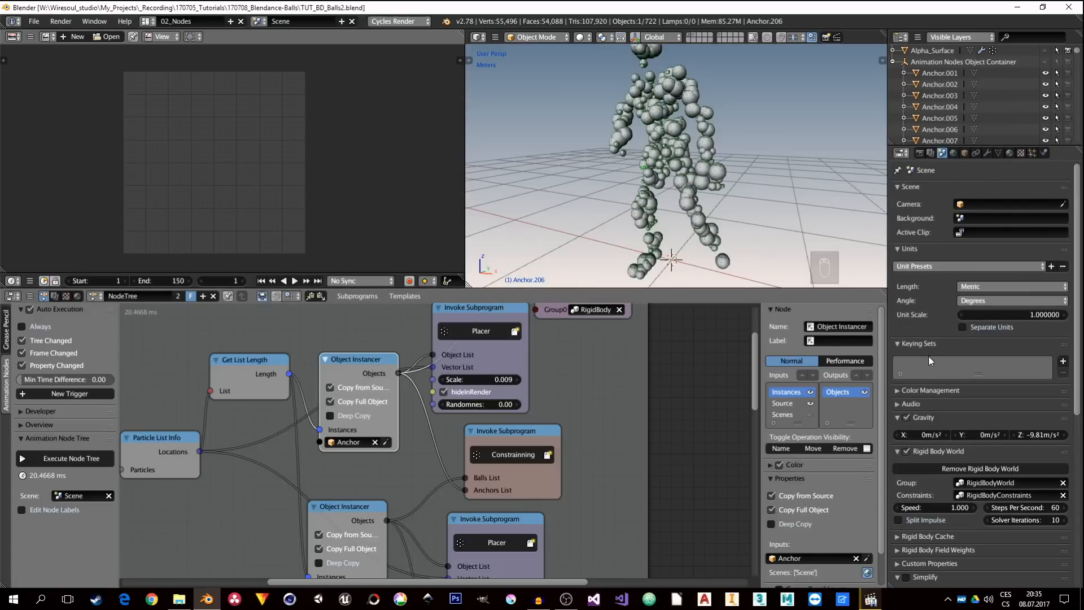
{"action": "left_click", "coordinate": [906, 452]}
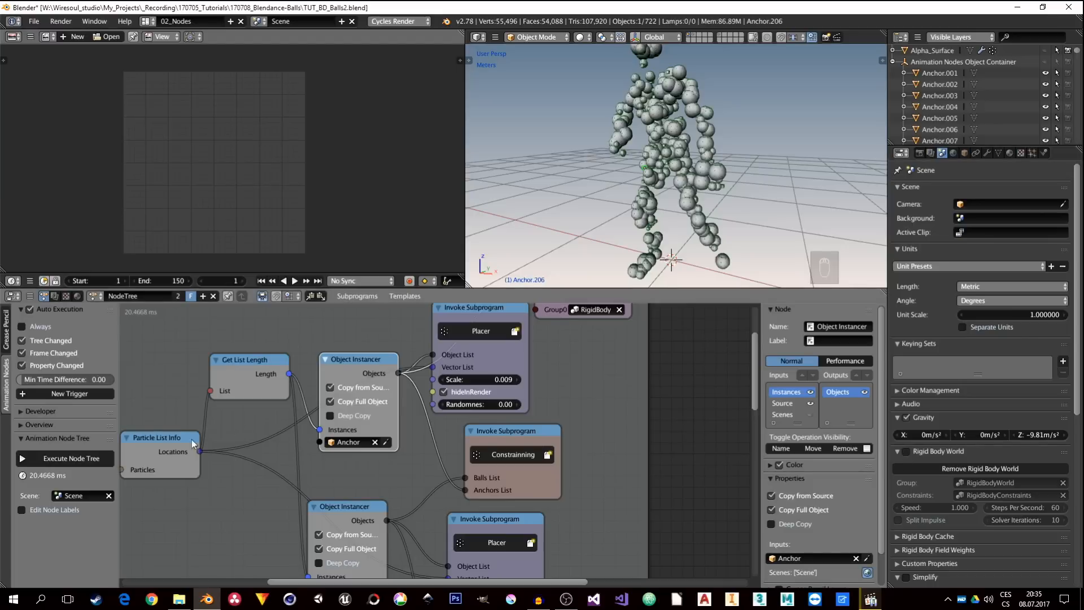
Step: Bake the Animation Nodes tree to keyframes from its overview settings
{"action": "left_click", "coordinate": [20, 438]}
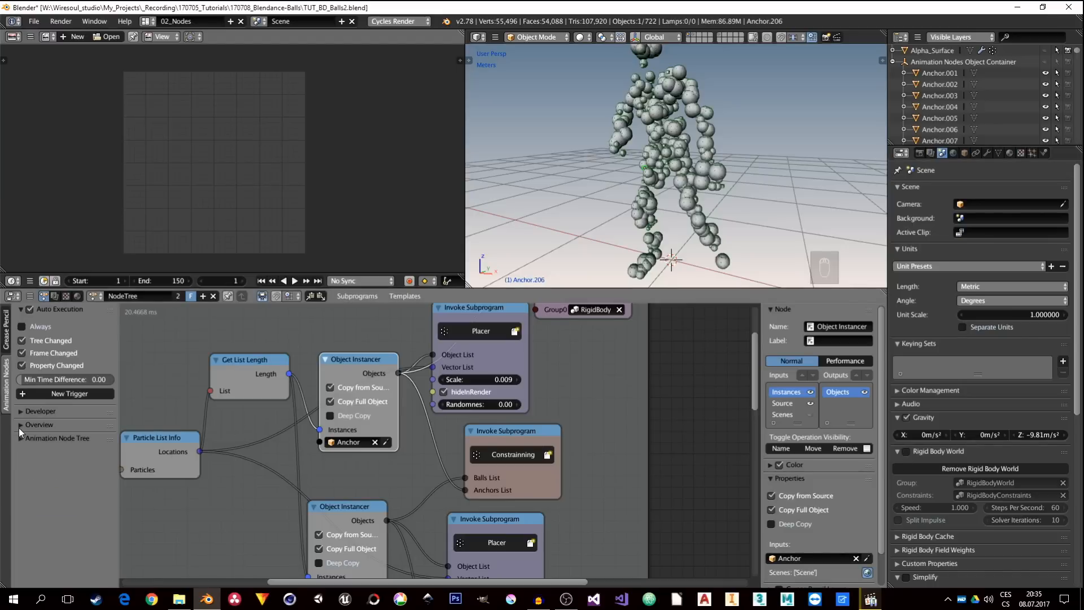
{"action": "left_click", "coordinate": [20, 427]}
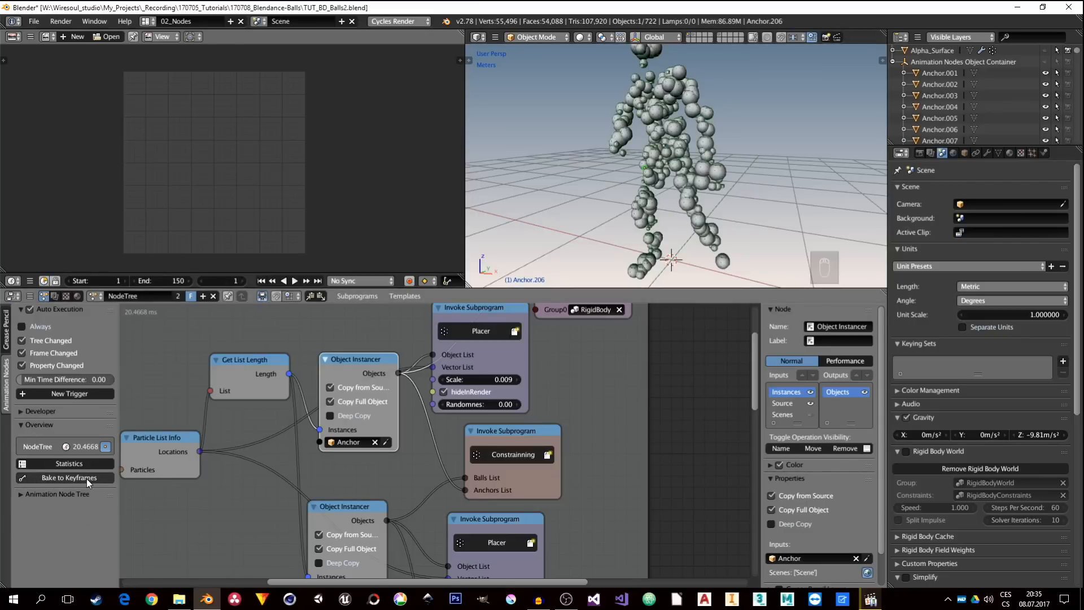
{"action": "left_click", "coordinate": [66, 479]}
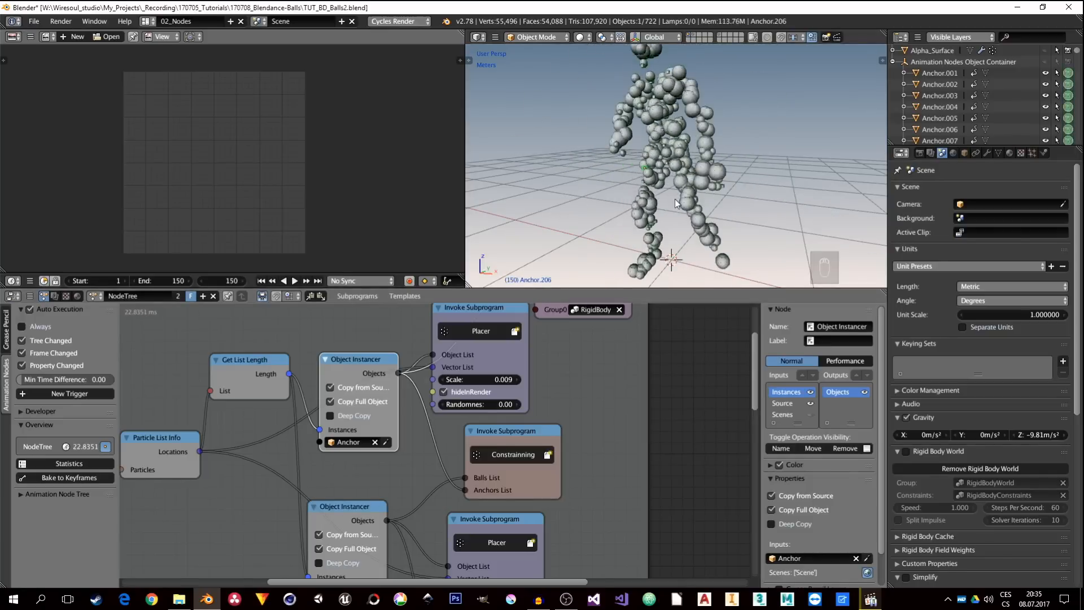
Step: Turn off Auto Execution for the Animation Nodes tree
{"action": "scroll", "coordinate": [675, 199], "scroll_direction": "up", "scroll_amount": 5}
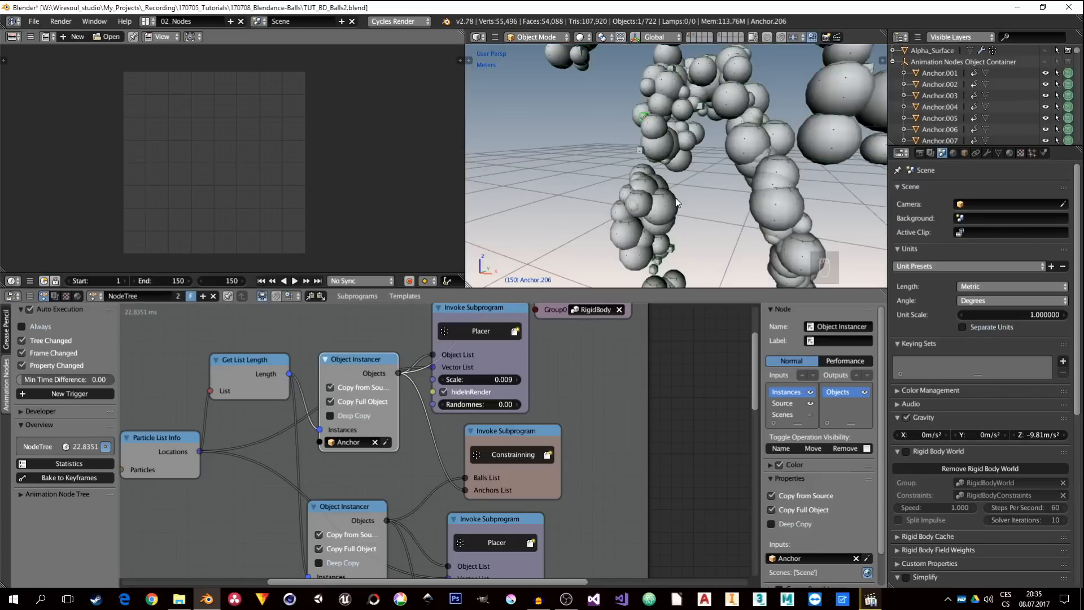
{"action": "left_click", "coordinate": [30, 310]}
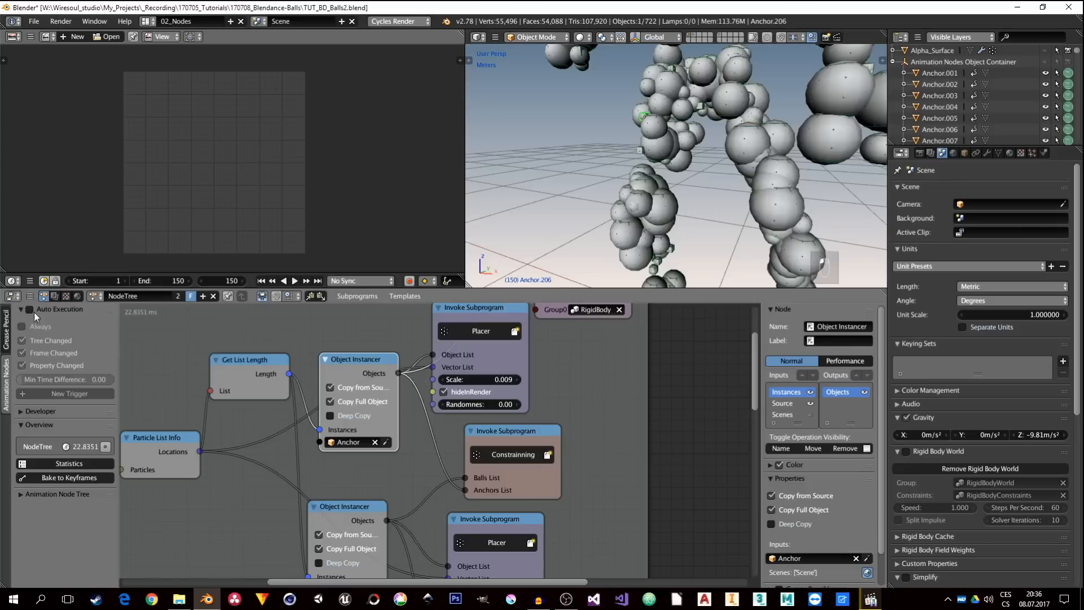
Step: Re-enable the Rigid Body World and open its Rigid Body Cache settings
{"action": "middle_click_drag", "start_coordinate": [681, 184], "coordinate": [659, 166]}
{"action": "scroll", "coordinate": [727, 181], "scroll_direction": "down", "scroll_amount": 3}
{"action": "scroll", "coordinate": [659, 166], "scroll_direction": "up", "scroll_amount": 3}
{"action": "scroll", "coordinate": [659, 166], "scroll_direction": "down", "scroll_amount": 4}
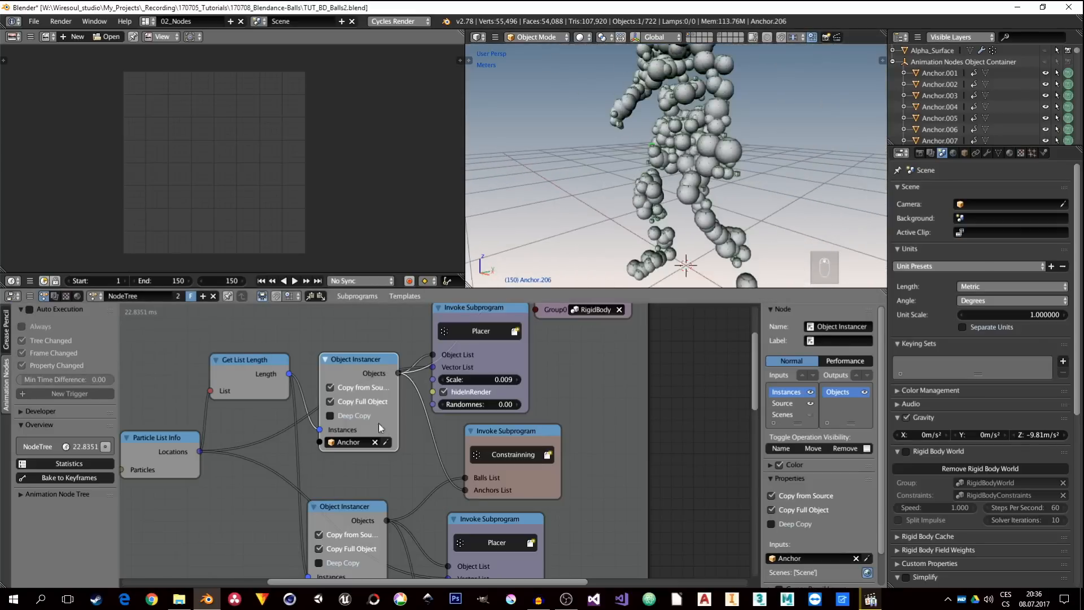
{"action": "left_click", "coordinate": [907, 452]}
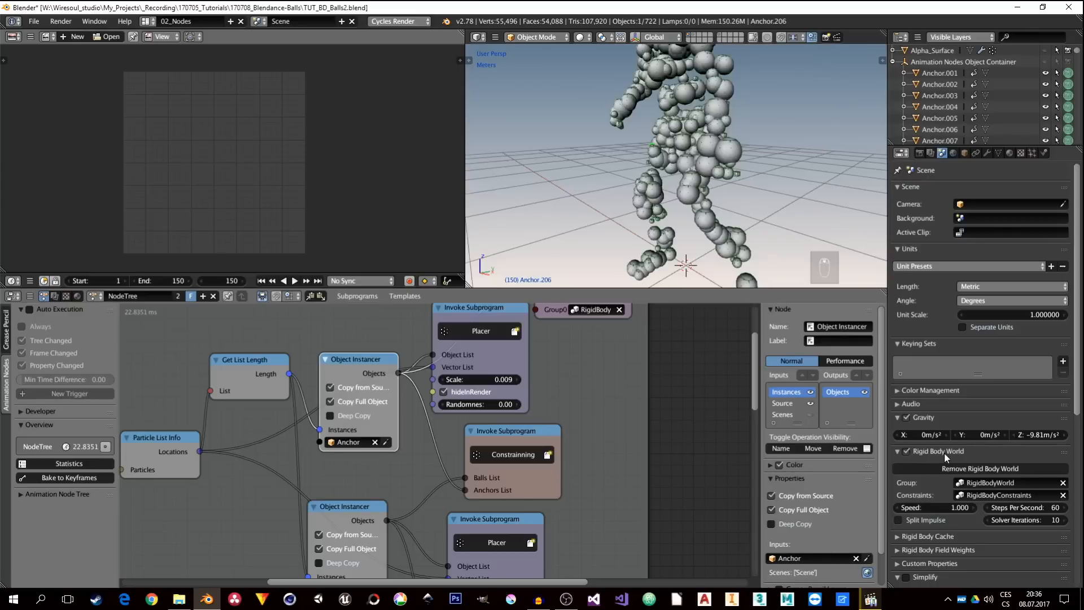
{"action": "scroll", "coordinate": [901, 452], "scroll_direction": "down", "scroll_amount": 3}
{"action": "left_click", "coordinate": [900, 469]}
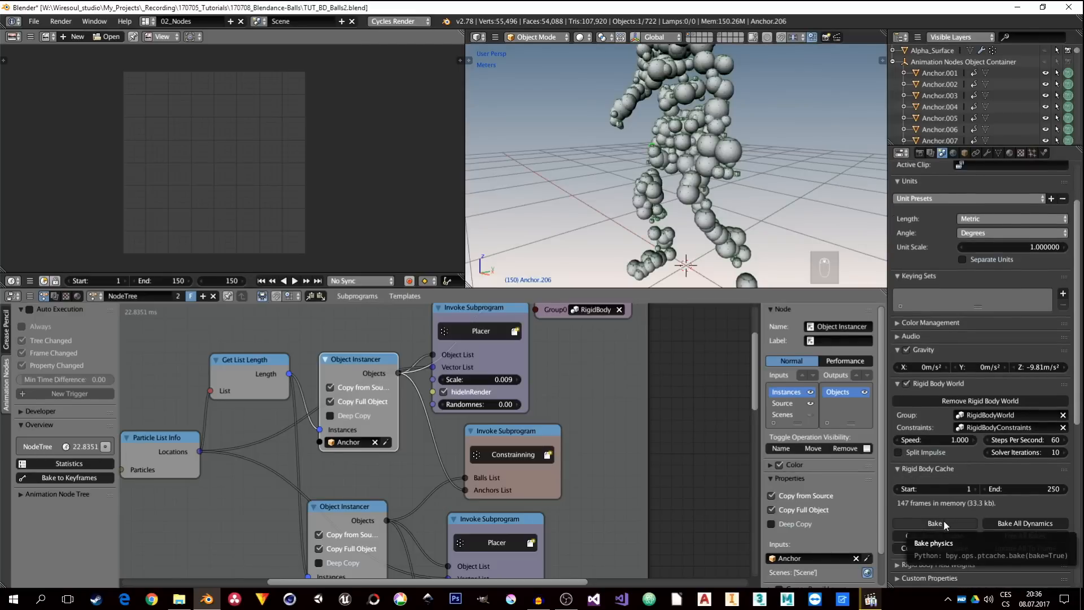
Step: Bake all dynamics for the Rigid Body World
{"action": "left_click", "coordinate": [1019, 524]}
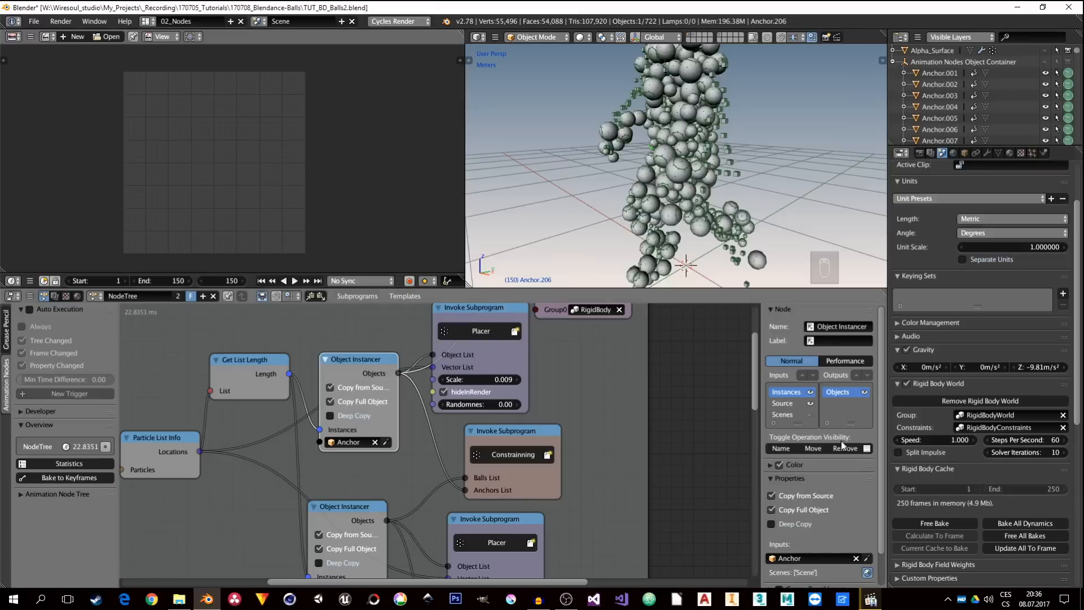
{"action": "middle_click_drag", "start_coordinate": [711, 141], "coordinate": [705, 209]}
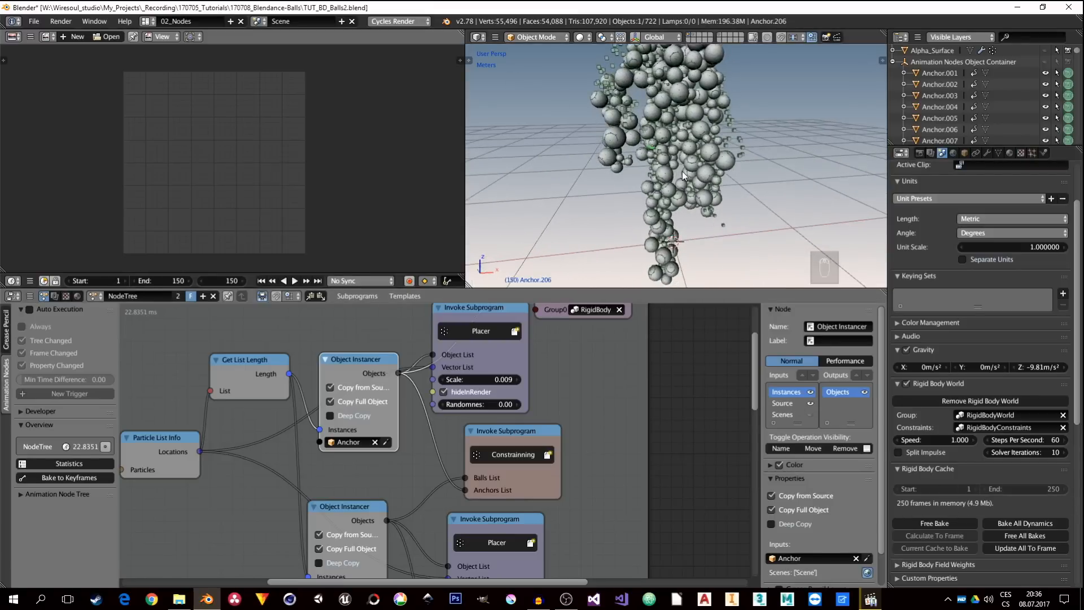
Step: Select all objects and bake the rigid bodies to keyframes for frames 1 to 150 with a frame step of 1
{"action": "key", "text": "a"}
{"action": "key", "text": "a"}
{"action": "key", "text": "a"}
{"action": "middle_click_drag", "start_coordinate": [682, 172], "coordinate": [481, 61]}
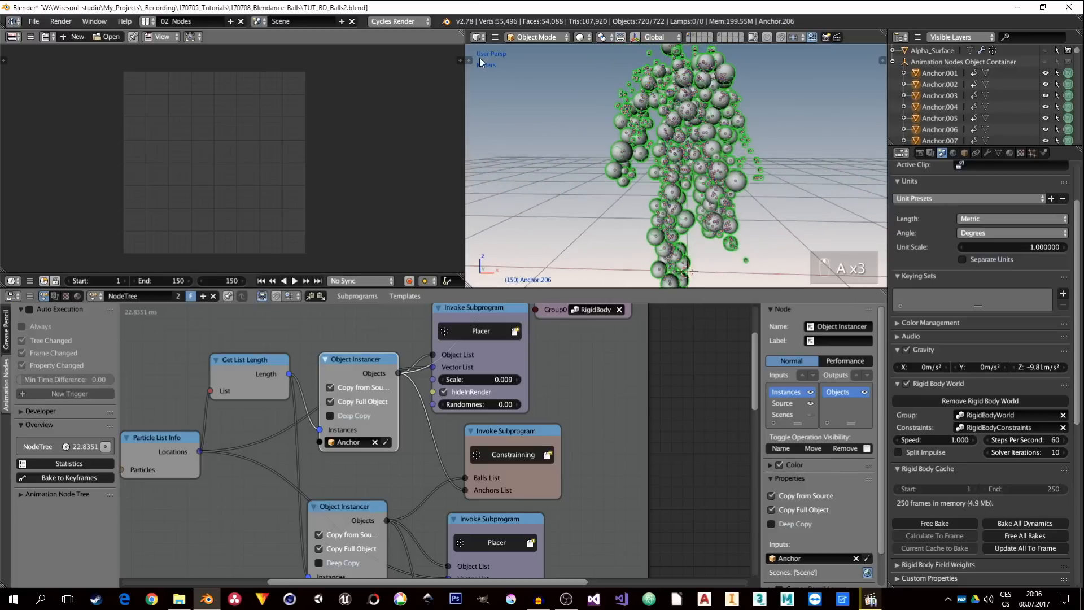
{"action": "left_click", "coordinate": [469, 59]}
{"action": "scroll", "coordinate": [472, 125], "scroll_direction": "down", "scroll_amount": 4}
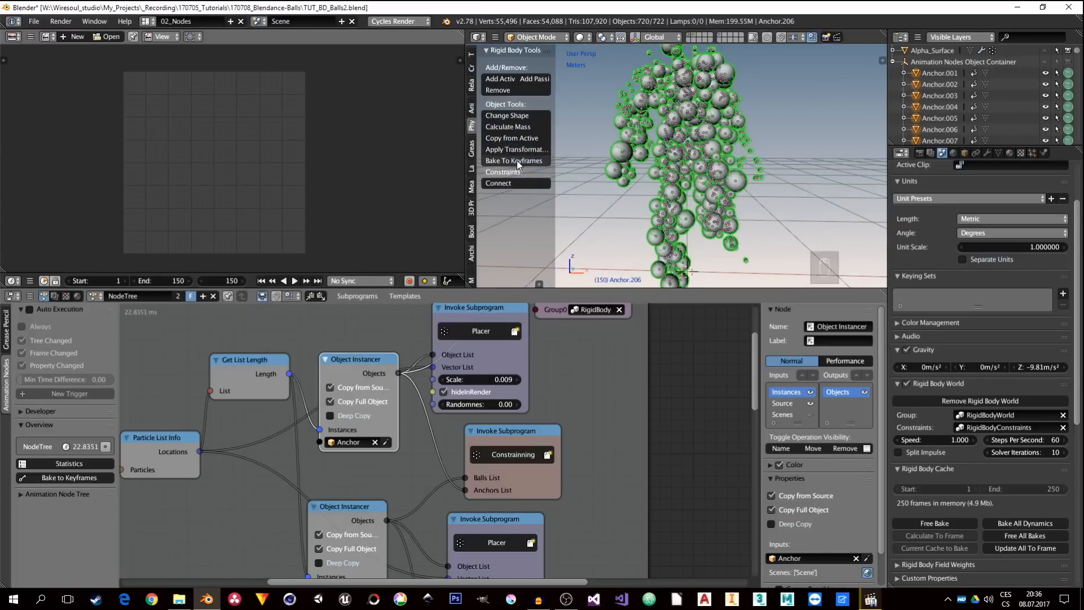
{"action": "left_click", "coordinate": [521, 161]}
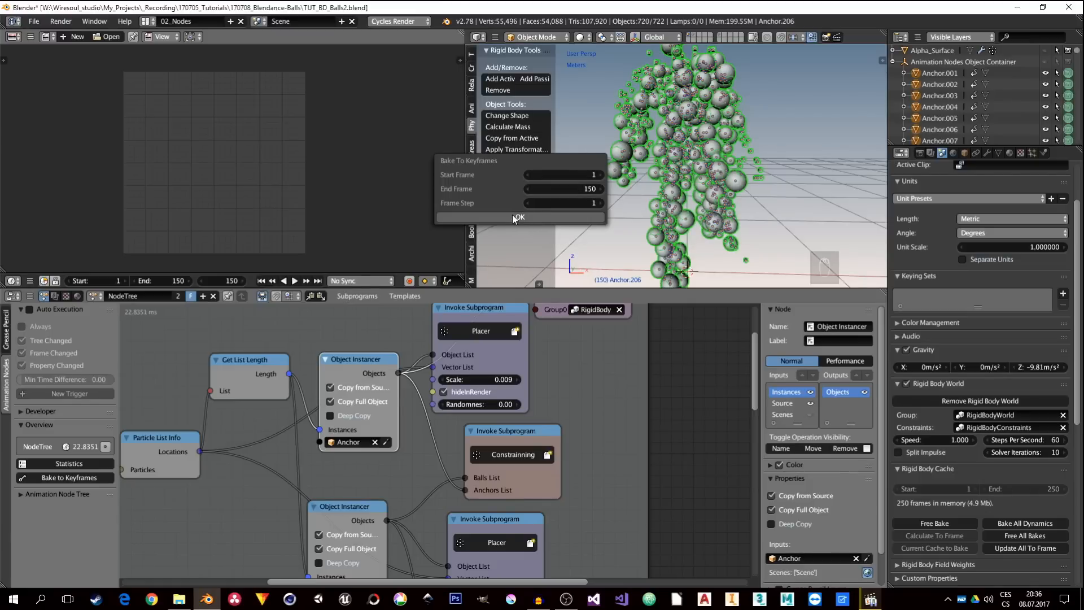
{"action": "left_click", "coordinate": [543, 216]}
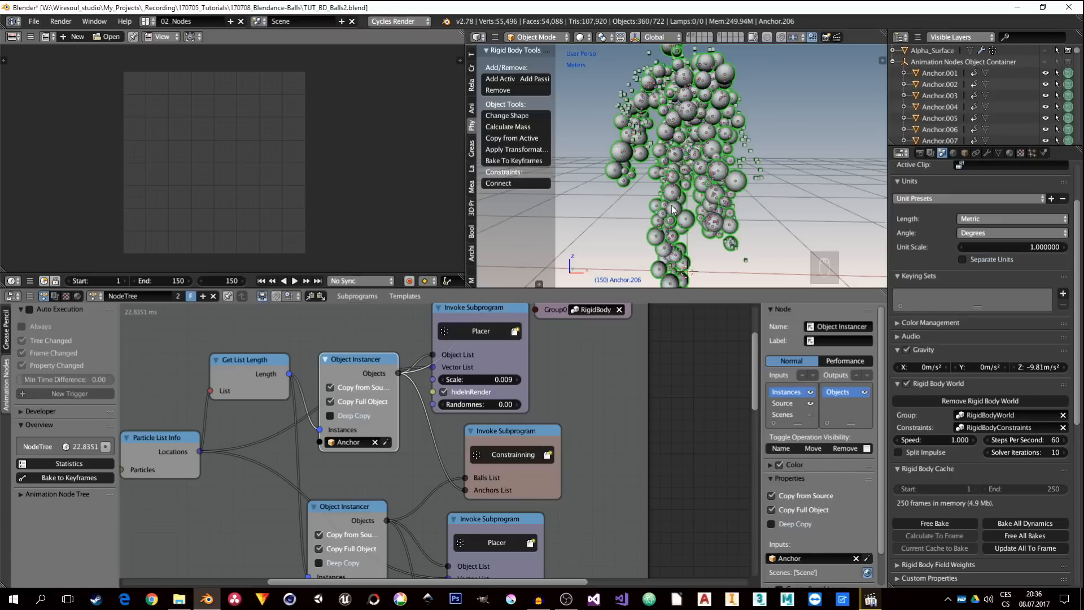
Step: Deselect everything, play the baked animation with the start frame set to 76, and stop playback
{"action": "middle_click_drag", "start_coordinate": [672, 209], "coordinate": [667, 182]}
{"action": "key", "text": "a"}
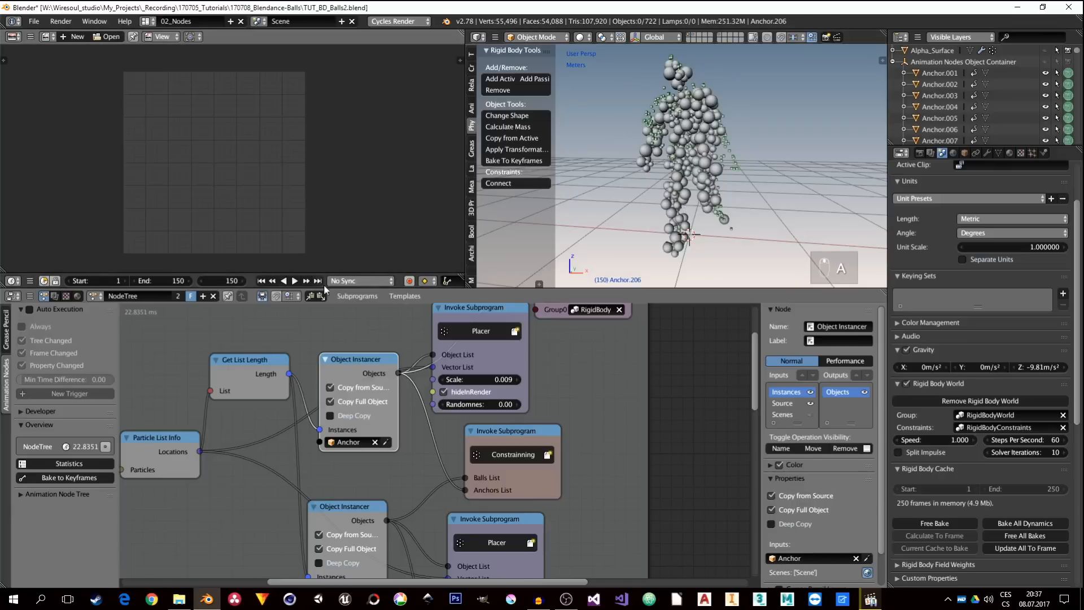
{"action": "left_click", "coordinate": [295, 282]}
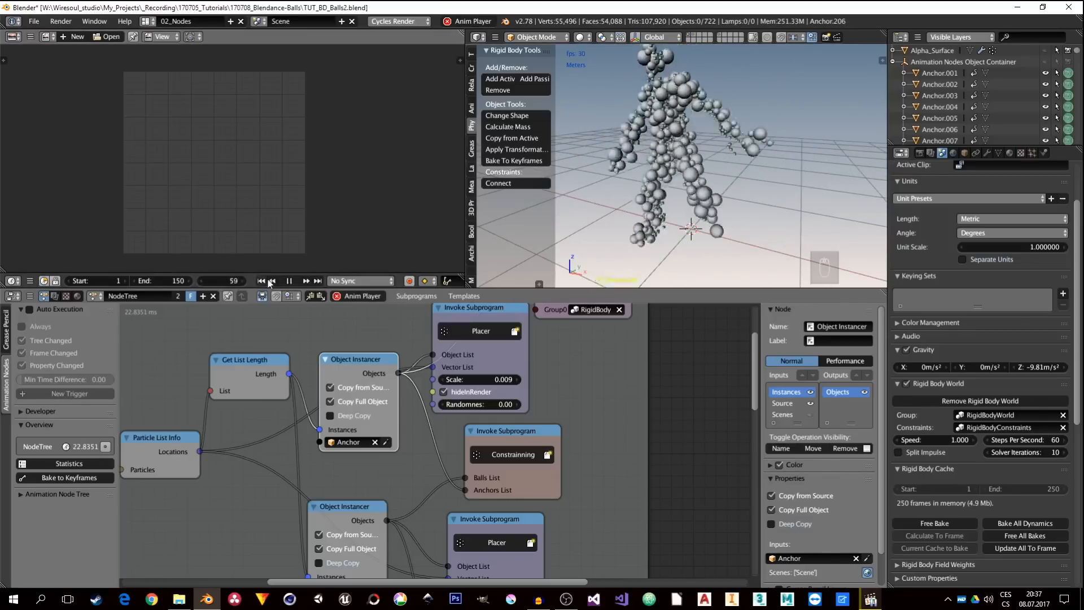
{"action": "double_click", "coordinate": [114, 276]}
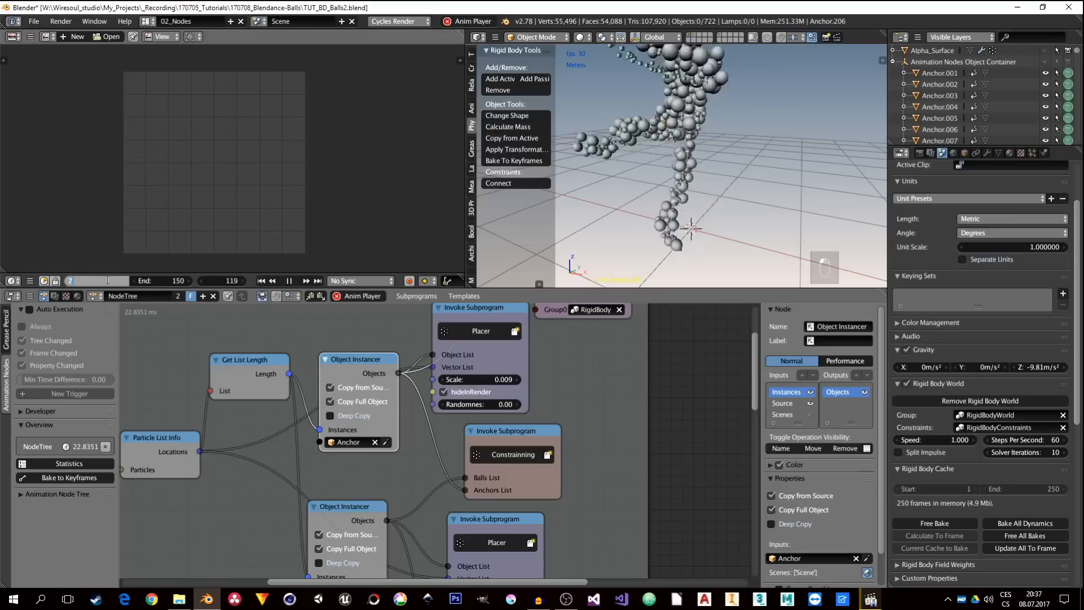
{"action": "key", "text": "Return"}
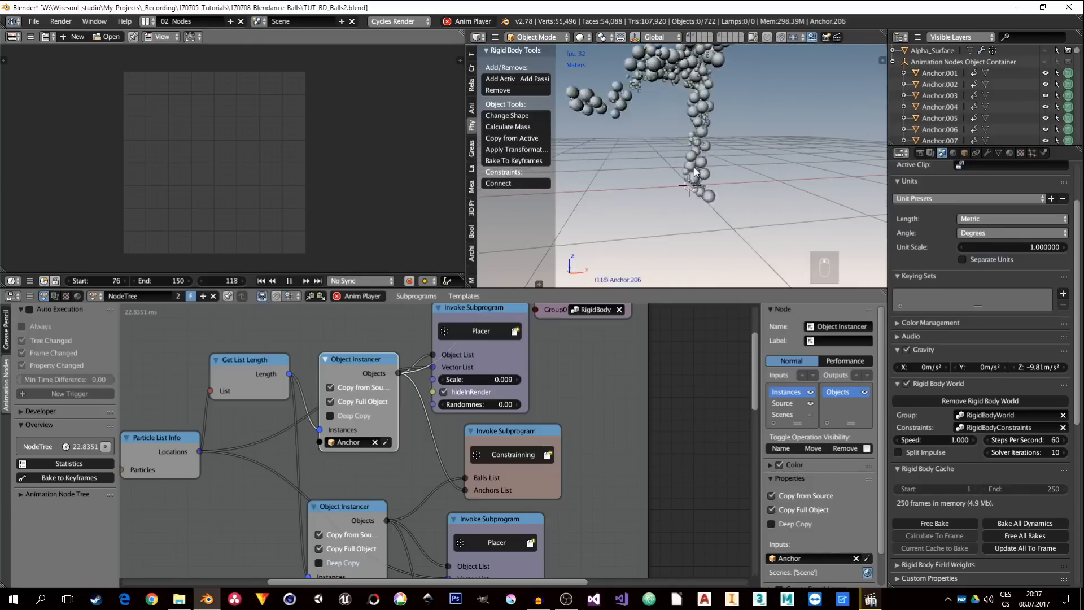
{"action": "middle_click_drag", "start_coordinate": [696, 120], "coordinate": [682, 177]}
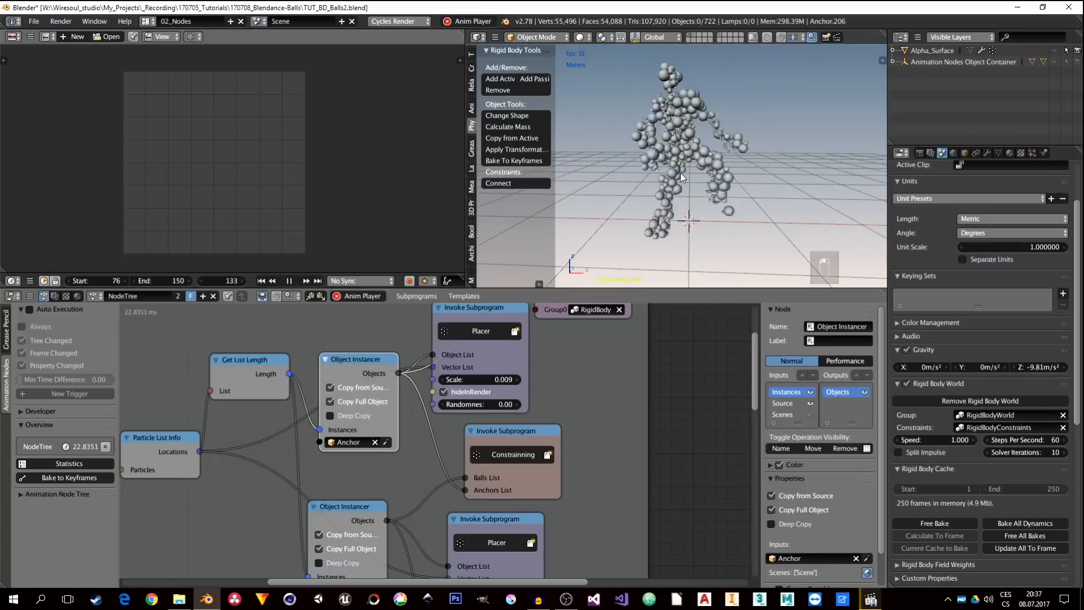
{"action": "left_click", "coordinate": [288, 281]}
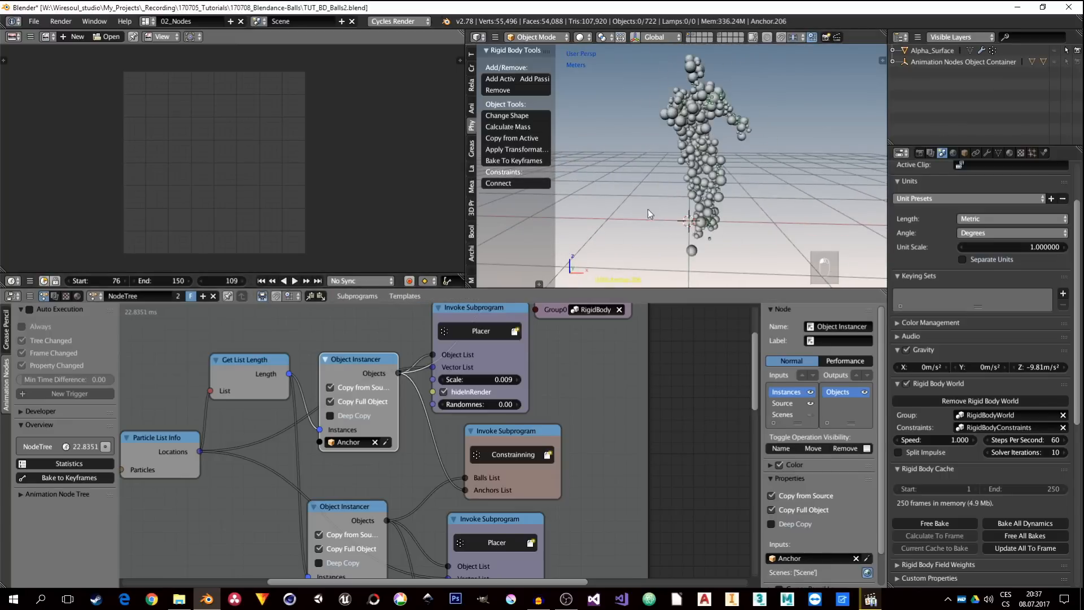
Step: Examine how the balls are spread over the character's body and legs up close, picking out one leg ball
{"action": "middle_click_drag", "start_coordinate": [750, 171], "coordinate": [730, 160]}
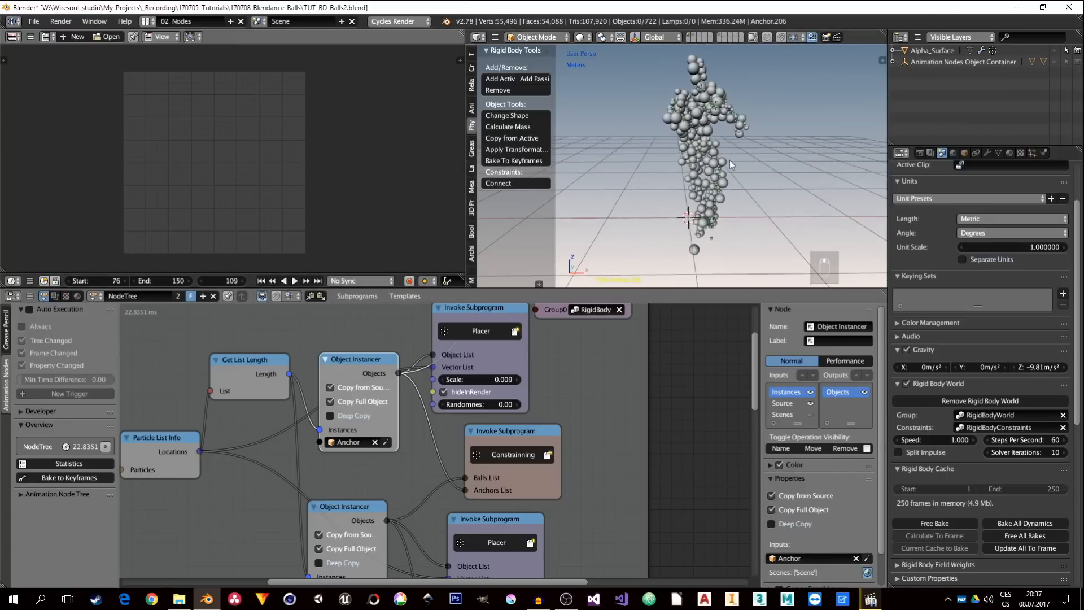
{"action": "scroll", "coordinate": [738, 180], "scroll_direction": "up", "scroll_amount": 5}
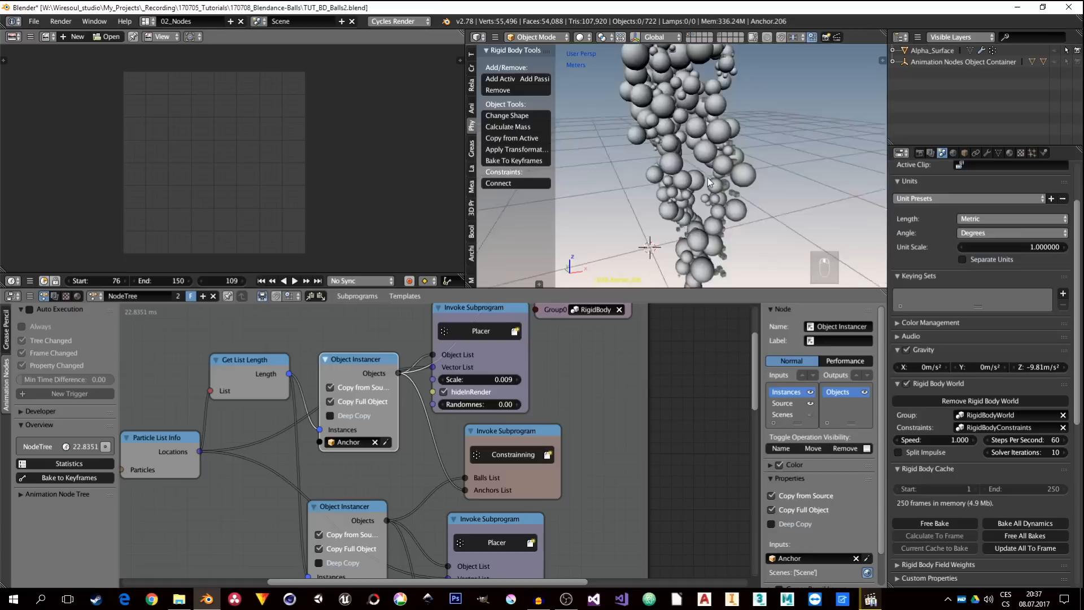
{"action": "middle_click_drag", "start_coordinate": [698, 165], "coordinate": [712, 131]}
{"action": "right_click", "coordinate": [706, 141]}
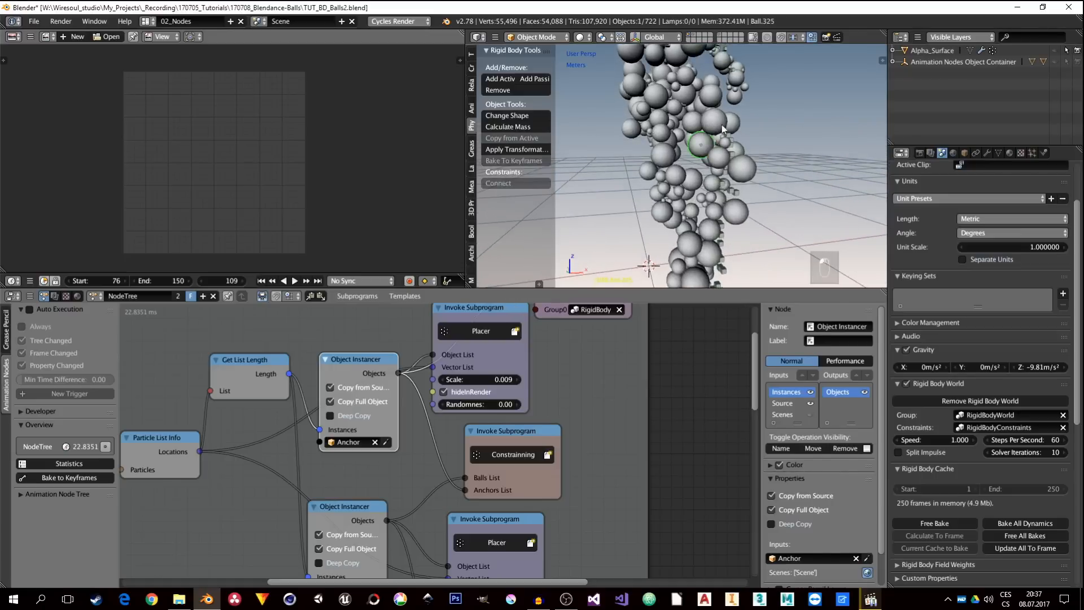
{"action": "scroll", "coordinate": [705, 201], "scroll_direction": "down", "scroll_amount": 5}
{"action": "middle_click_drag", "start_coordinate": [705, 201], "coordinate": [742, 211]}
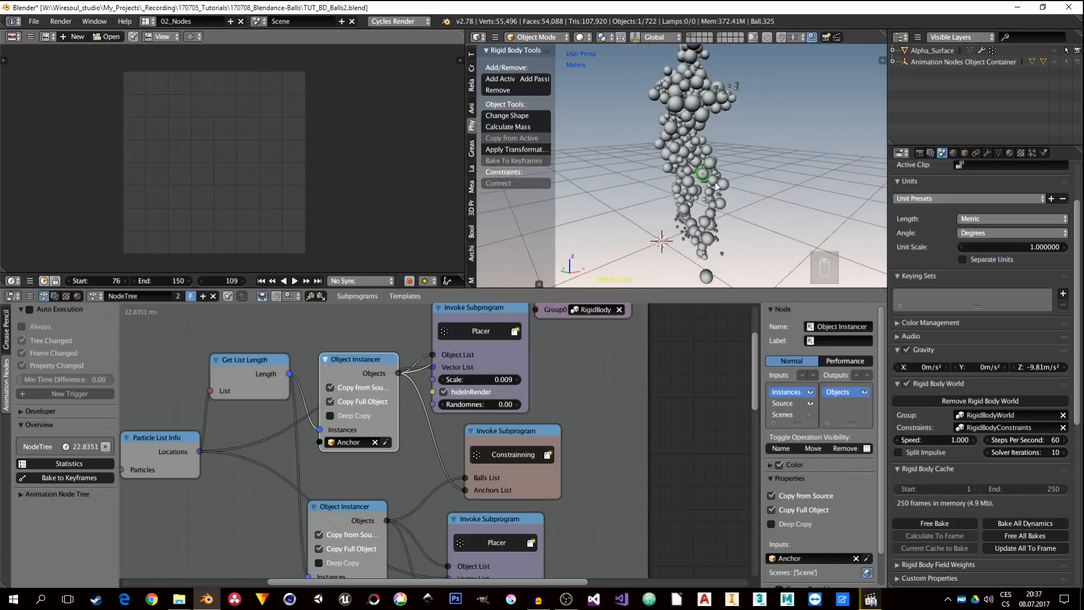
Step: Select all objects, set the timeline's start frame to 1 and return to the first frame
{"action": "key", "text": "a"}
{"action": "key", "text": "a"}
{"action": "key", "text": "a"}
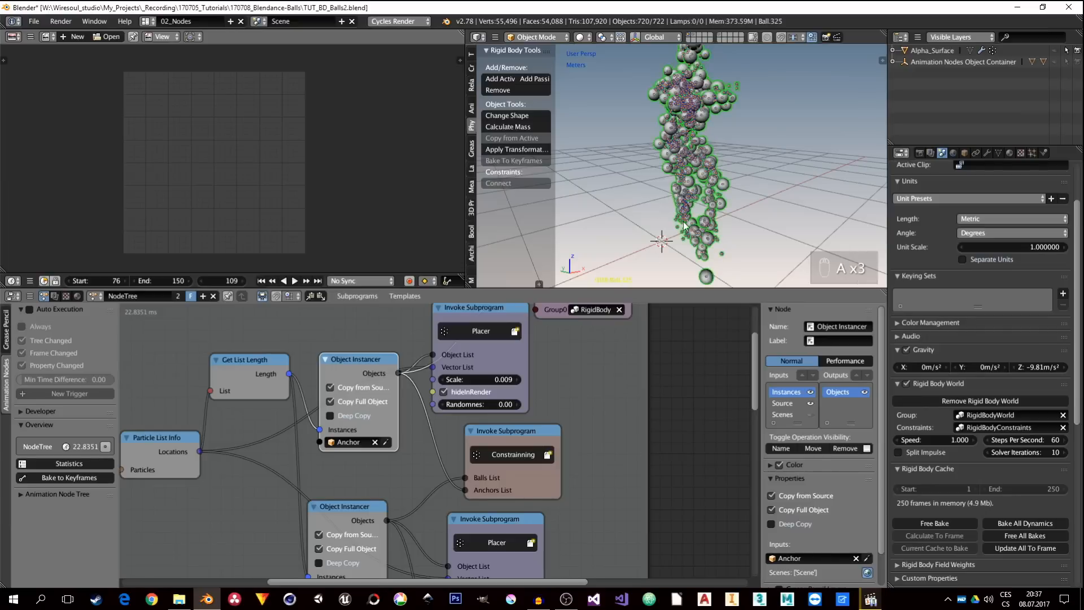
{"action": "middle_click_drag", "start_coordinate": [698, 218], "coordinate": [669, 215]}
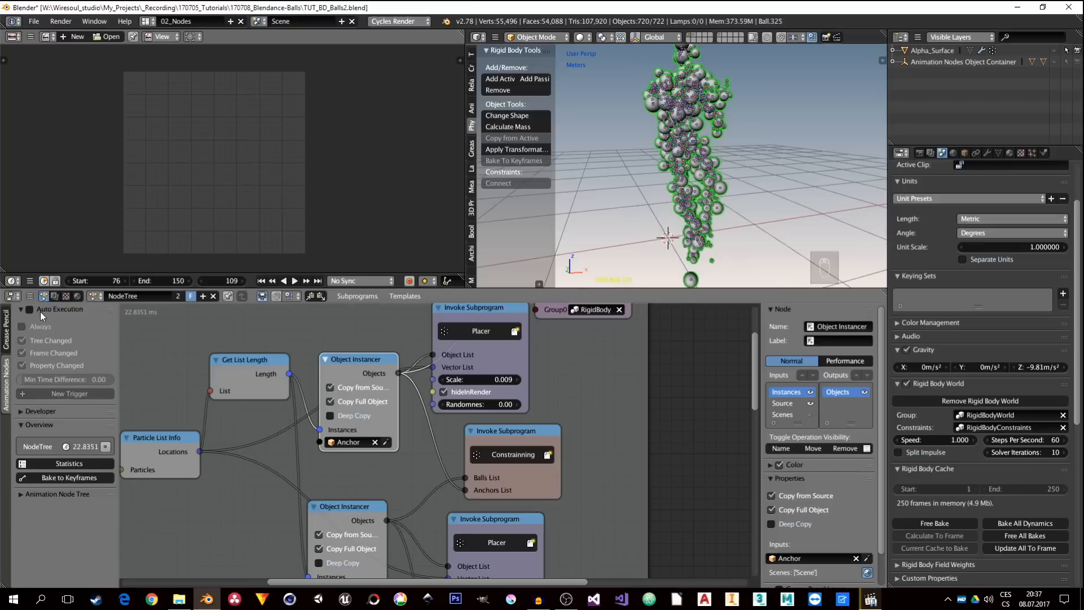
{"action": "left_click", "coordinate": [262, 281]}
{"action": "left_click", "coordinate": [108, 281]}
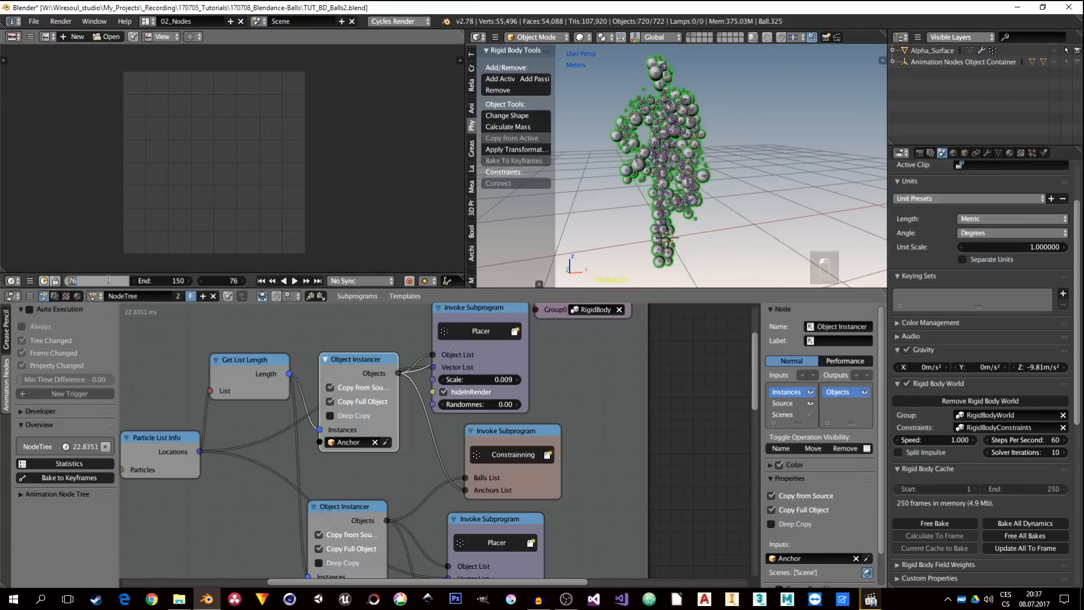
{"action": "type", "text": "1"}
{"action": "key", "text": "Return"}
{"action": "left_click", "coordinate": [262, 280]}
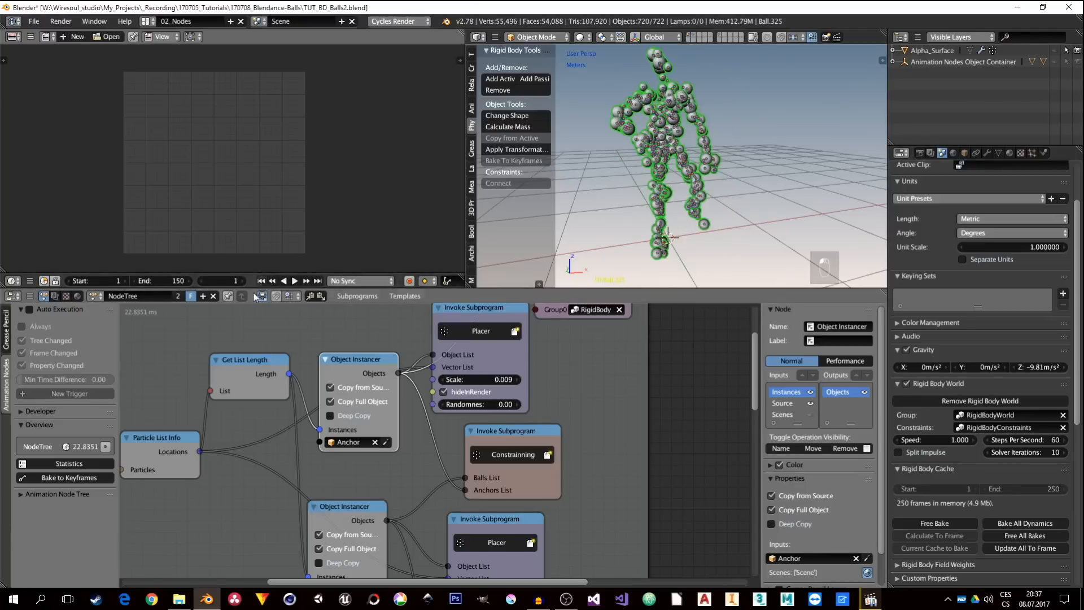
Step: Turn on Auto Execution for the node tree and set the Scale in the balls' Placer subprogram to 0.09
{"action": "left_click", "coordinate": [30, 310]}
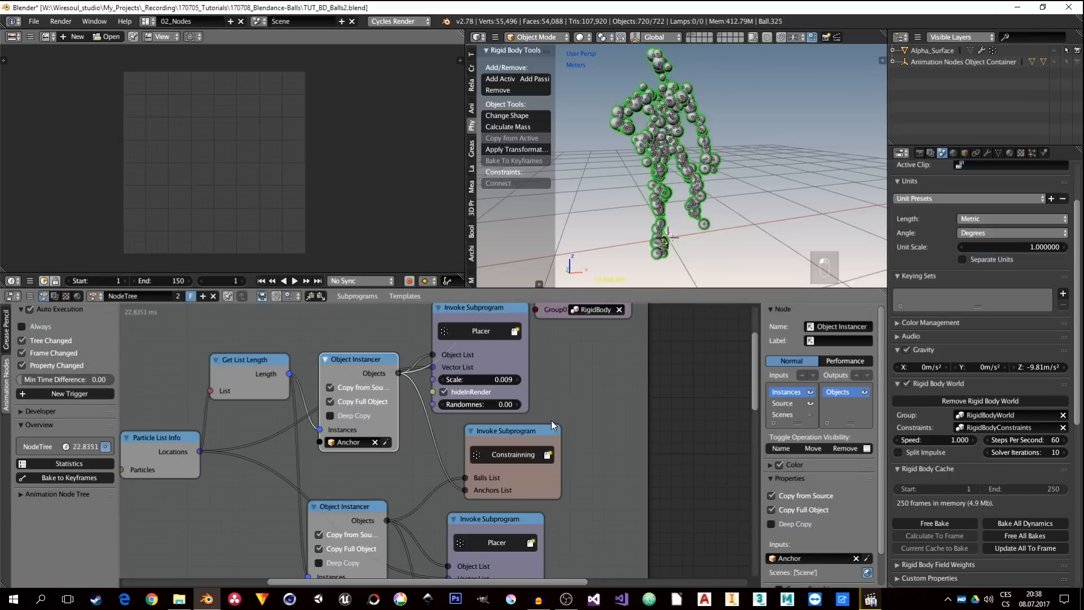
{"action": "middle_click_drag", "start_coordinate": [564, 478], "coordinate": [574, 341]}
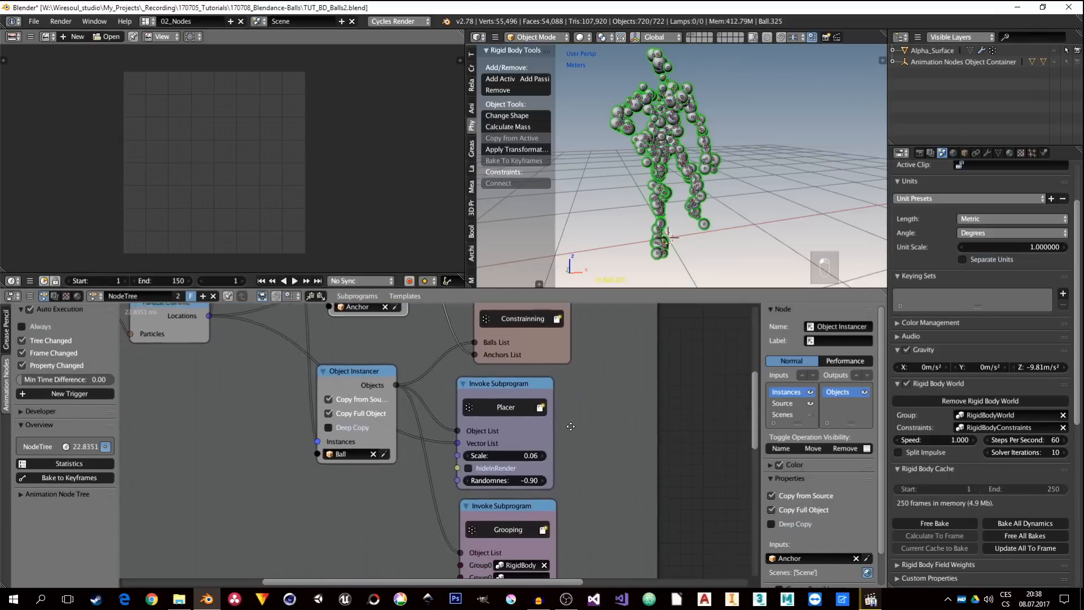
{"action": "left_click", "coordinate": [541, 456]}
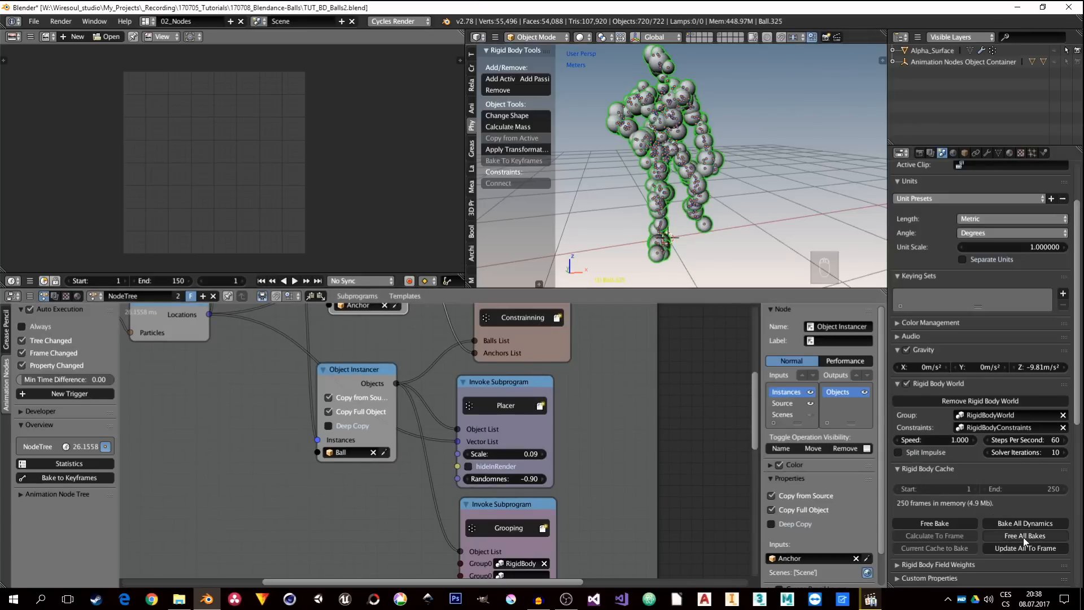
Step: Free all physics bakes and disable the Rigid Body World
{"action": "left_click", "coordinate": [1005, 534]}
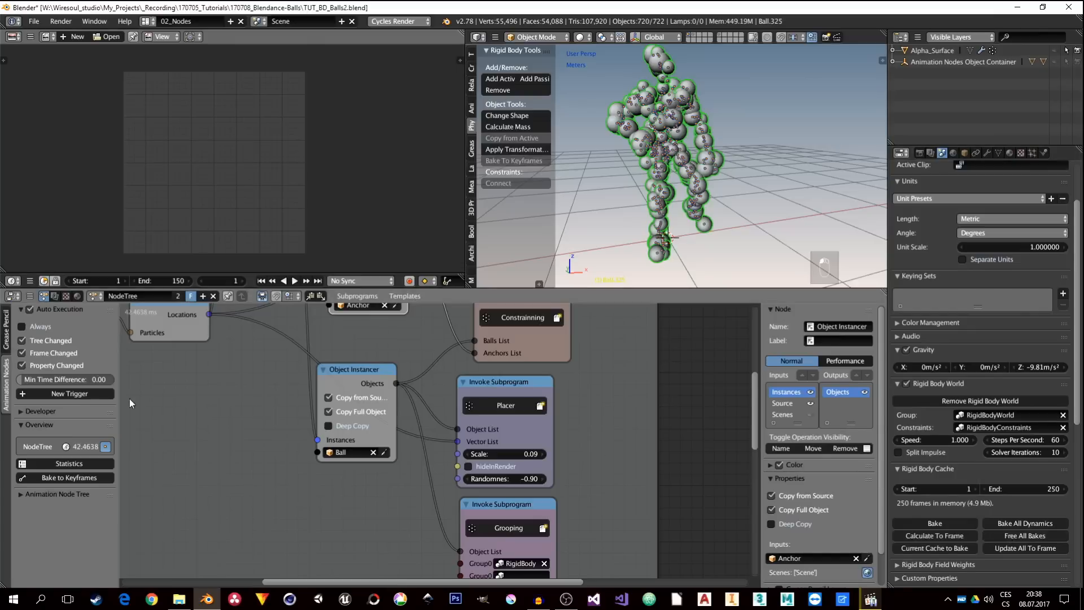
{"action": "left_click", "coordinate": [907, 384]}
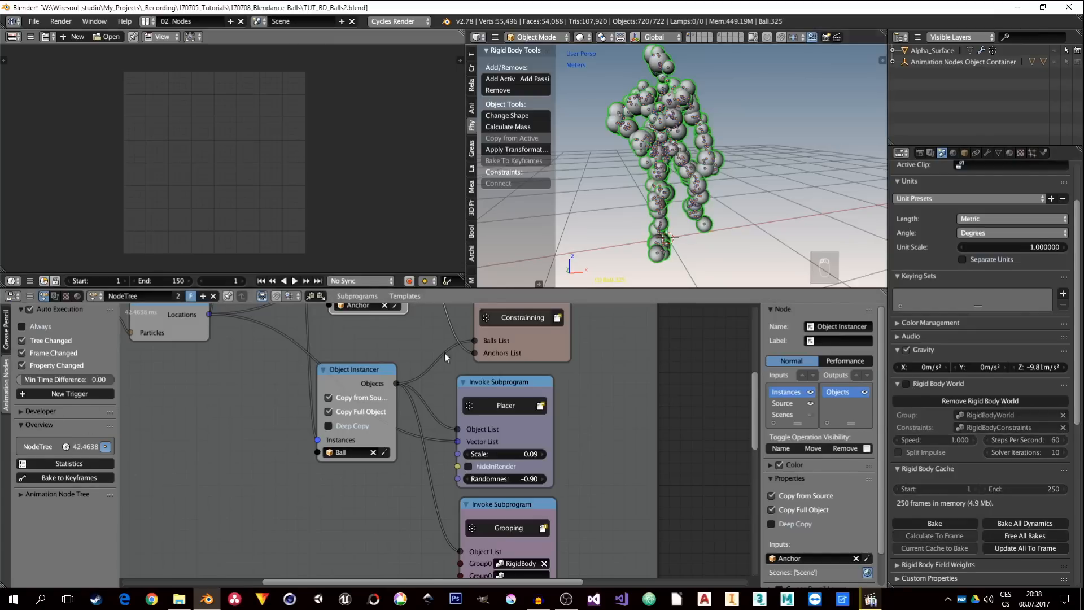
Step: Bake the Animation Nodes tree to keyframes with the larger balls and turn off Auto Execution
{"action": "left_click", "coordinate": [84, 477]}
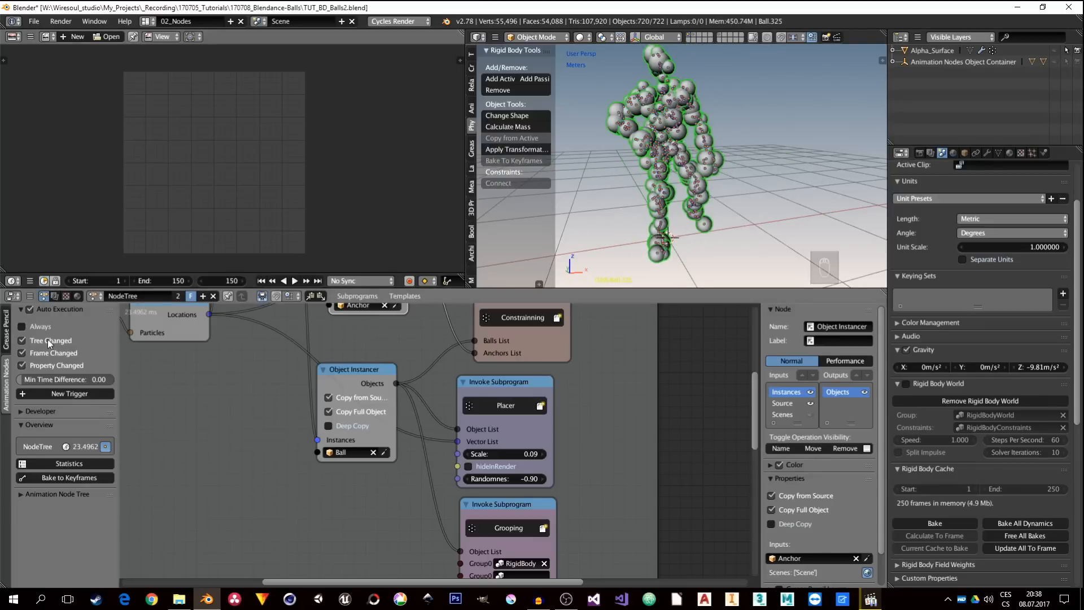
{"action": "left_click", "coordinate": [31, 309]}
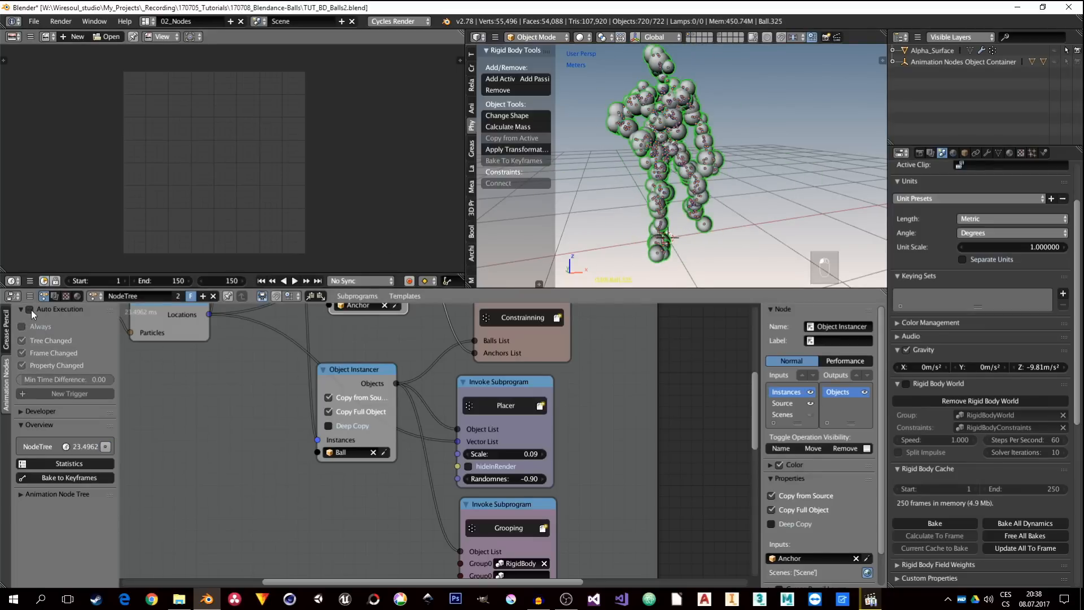
Step: Re-enable the Rigid Body World and bake all dynamics for the larger balls
{"action": "left_click", "coordinate": [906, 383]}
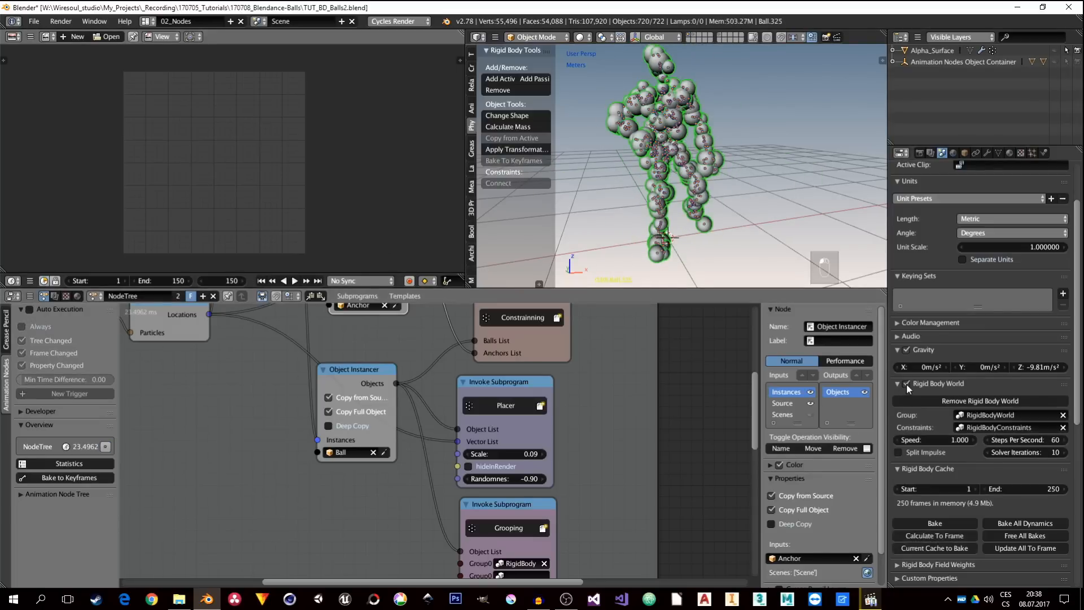
{"action": "left_click", "coordinate": [1023, 523]}
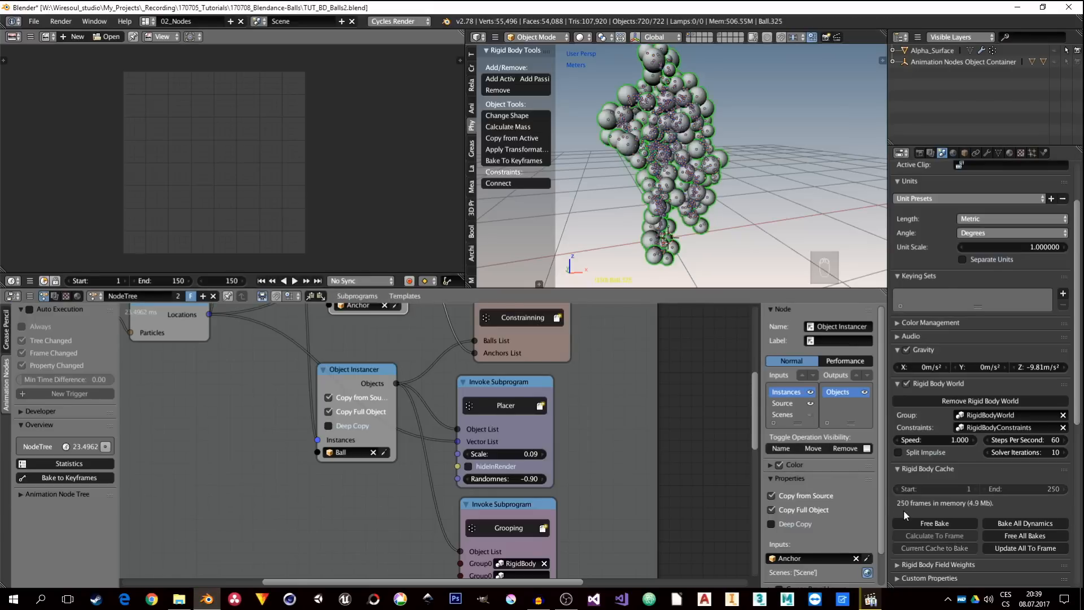
Step: Bake the selected rigid bodies to keyframes for frames 1 to 150 with a frame step of 1
{"action": "left_click", "coordinate": [510, 160]}
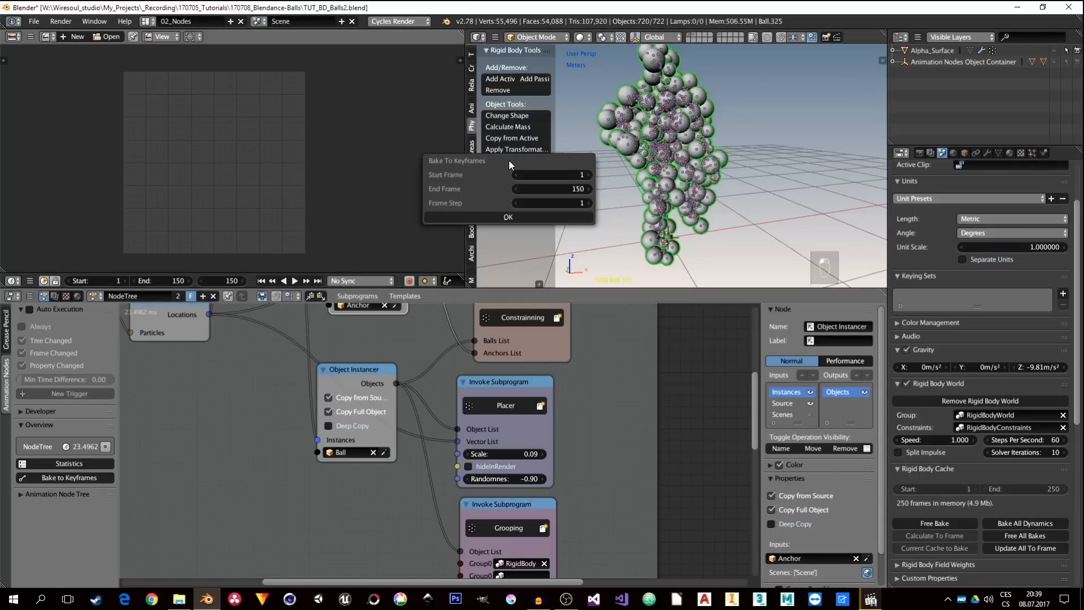
{"action": "left_click", "coordinate": [508, 218]}
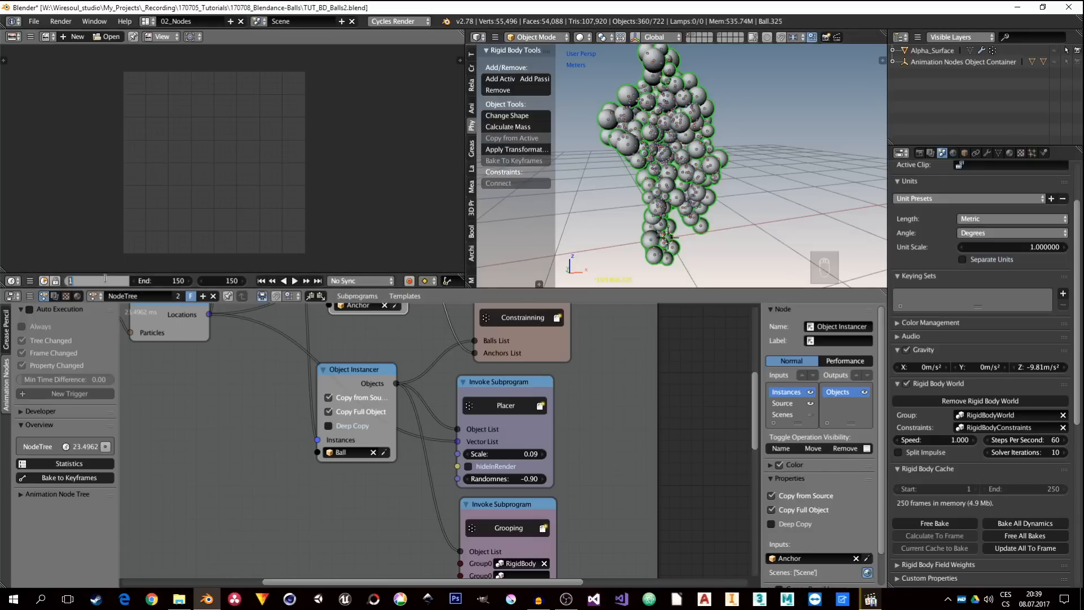
Step: Set the timeline's start frame to 76, deselect everything and play the animation, viewing the character from several angles
{"action": "key", "text": "Return"}
{"action": "key", "text": "alt+a"}
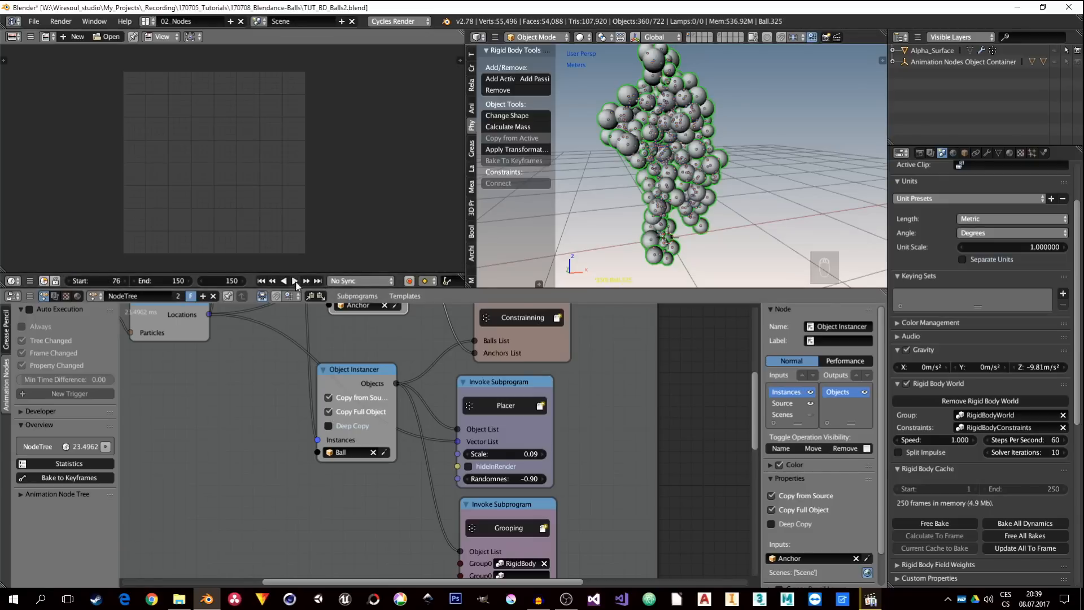
{"action": "key", "text": "a"}
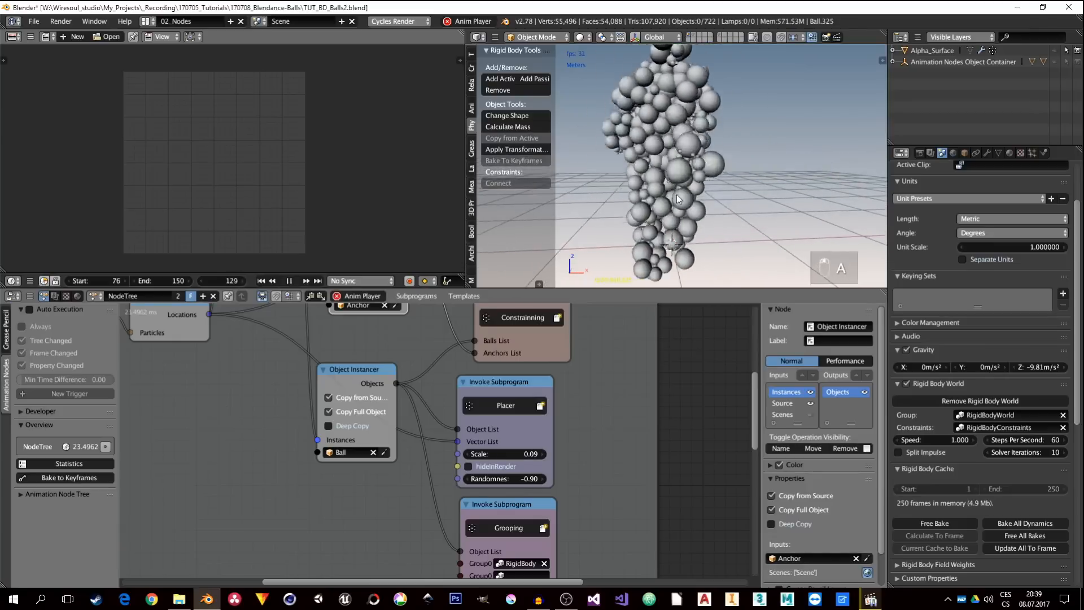
{"action": "middle_click_drag", "start_coordinate": [697, 210], "coordinate": [752, 148]}
{"action": "scroll", "coordinate": [672, 153], "scroll_direction": "up", "scroll_amount": 2}
{"action": "scroll", "coordinate": [708, 145], "scroll_direction": "up", "scroll_amount": 3}
{"action": "scroll", "coordinate": [752, 149], "scroll_direction": "down", "scroll_amount": 4}
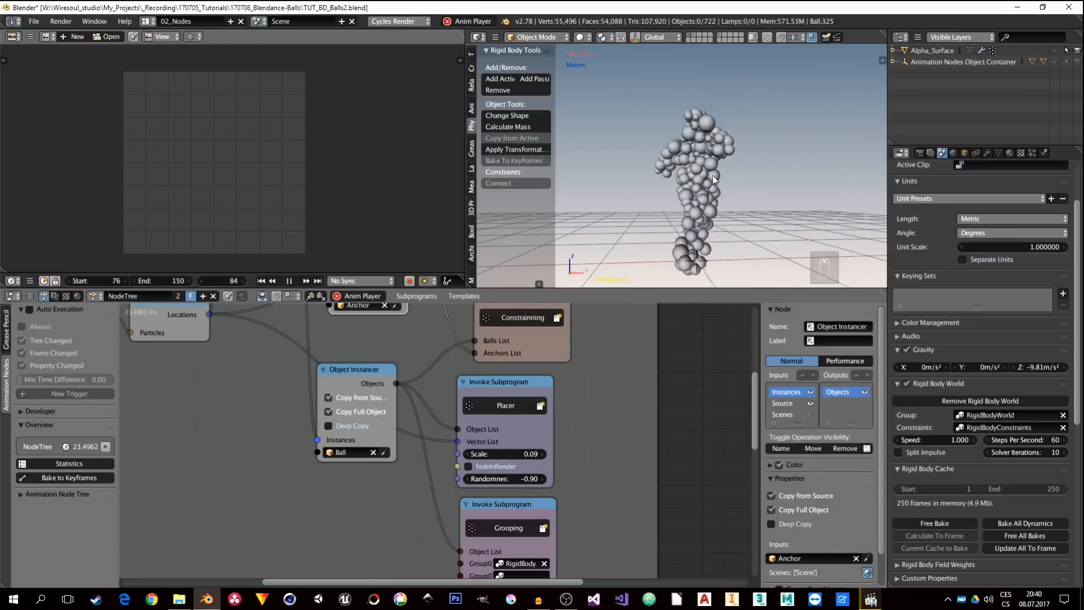
{"action": "middle_click_drag", "start_coordinate": [752, 198], "coordinate": [715, 209]}
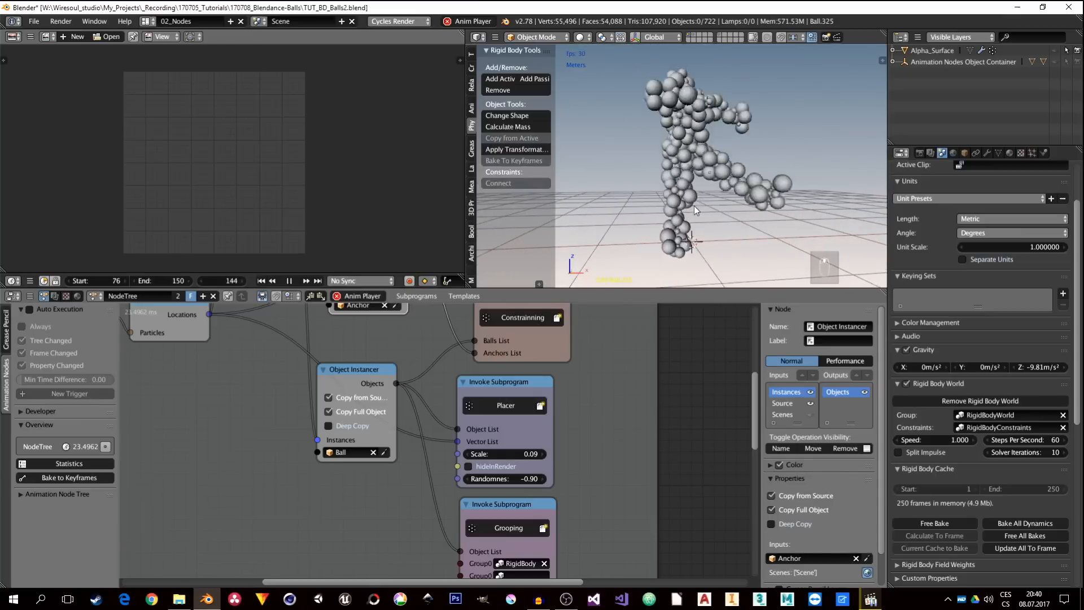
Step: Stop the playback, set the current frame to 132 and add a camera to the scene
{"action": "left_click", "coordinate": [294, 282]}
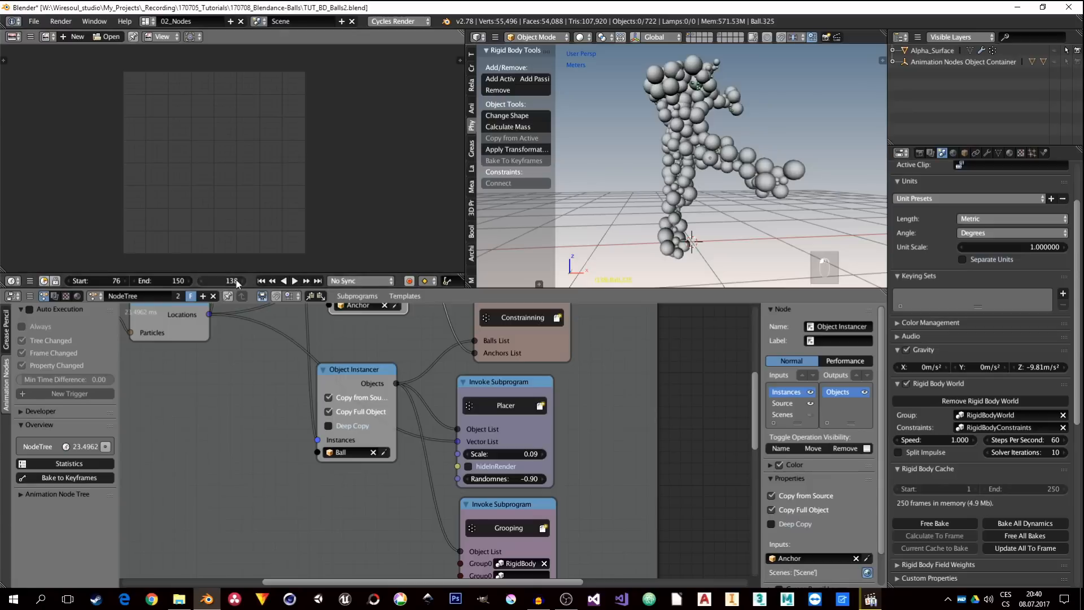
{"action": "left_click_drag", "start_coordinate": [233, 281], "coordinate": [223, 281]}
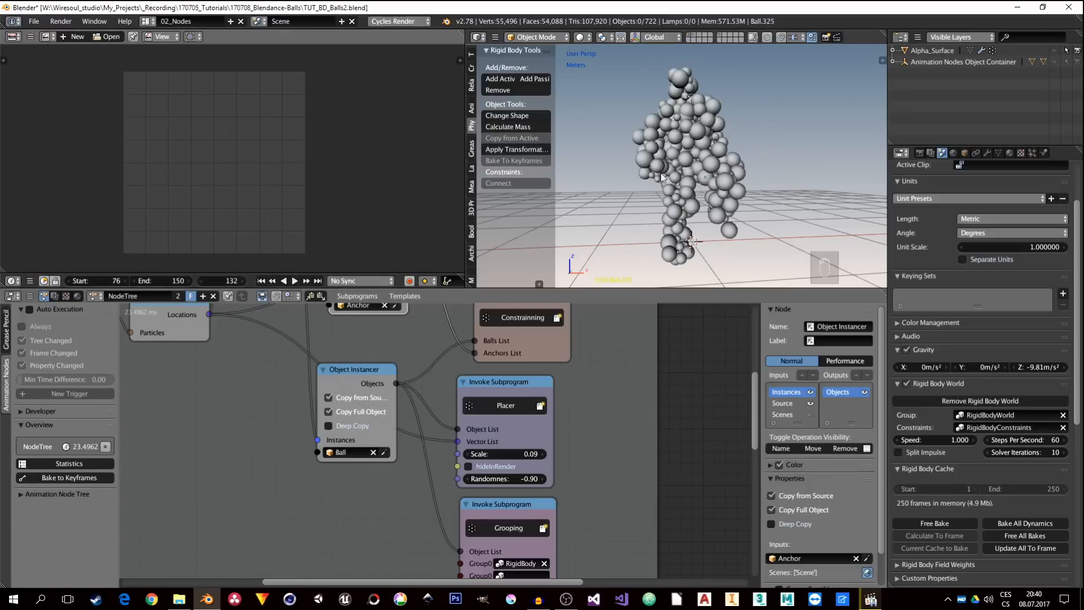
{"action": "scroll", "coordinate": [680, 212], "scroll_direction": "down", "scroll_amount": 2}
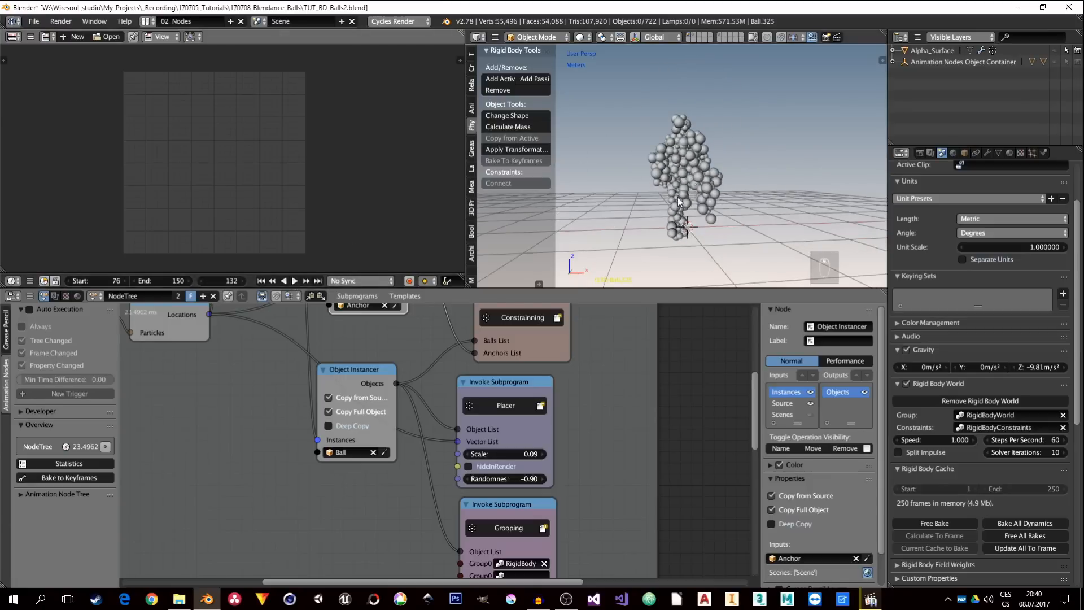
{"action": "key", "text": "shift+a"}
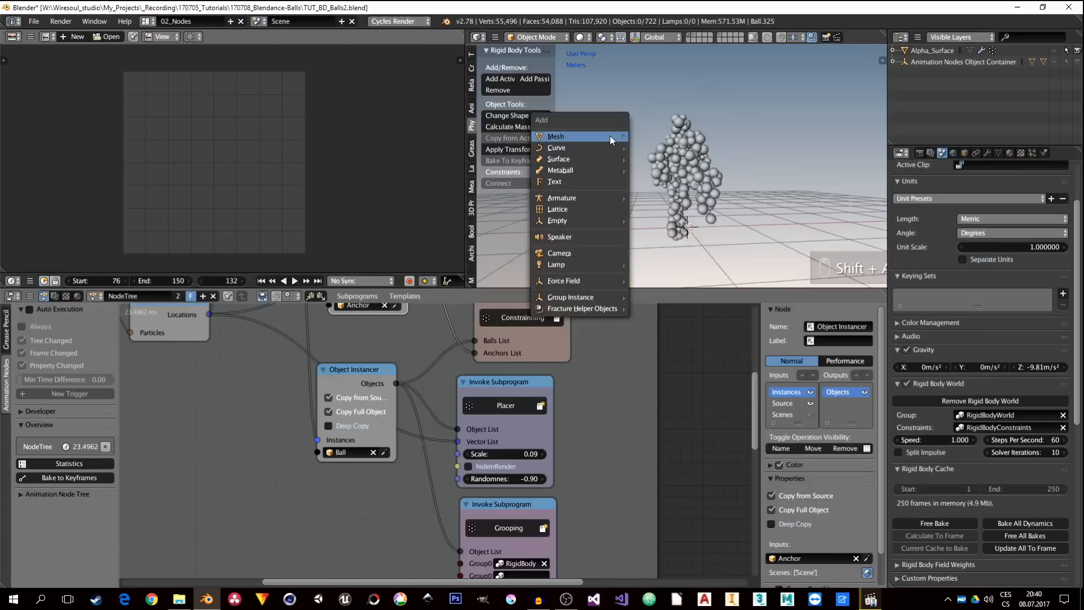
{"action": "mouse_move", "coordinate": [609, 136]}
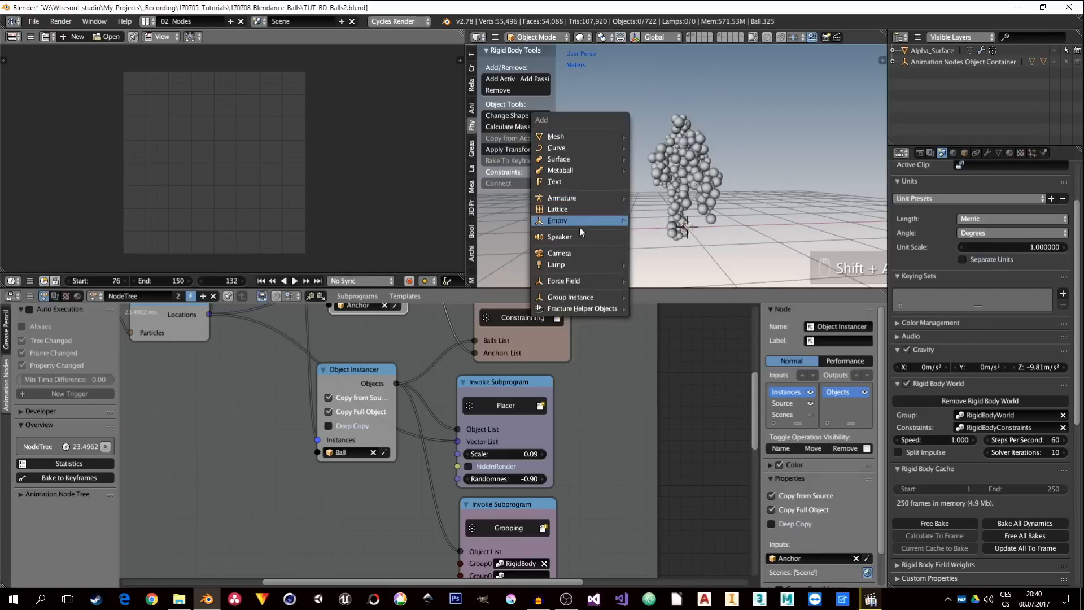
{"action": "left_click", "coordinate": [569, 258]}
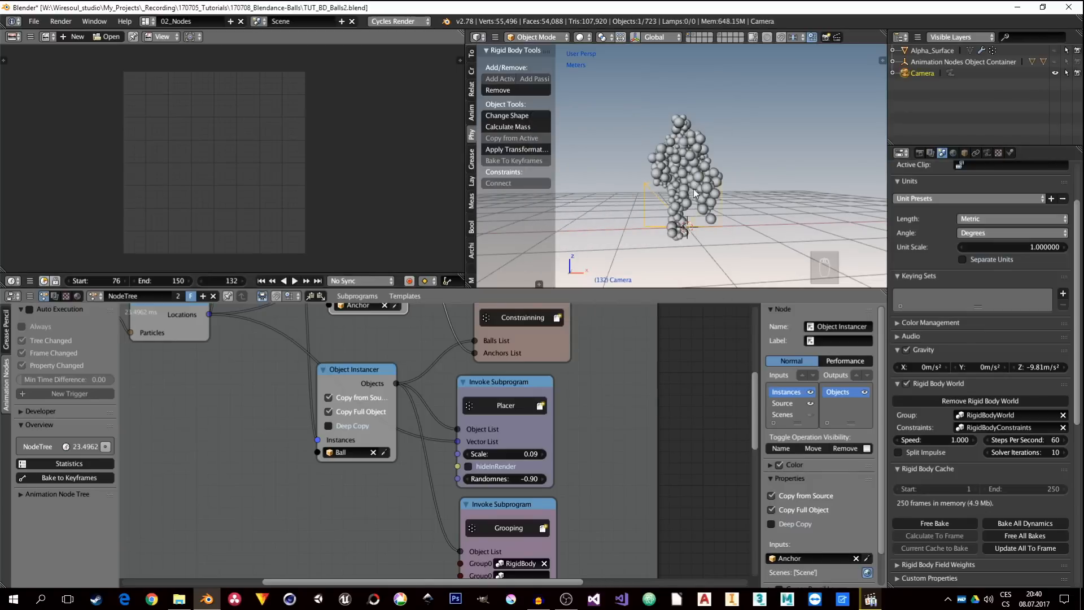
Step: Look through the new camera and fly it back until the whole ball character is framed from slightly above
{"action": "key", "text": "KP_0"}
{"action": "key", "text": "shift+f"}
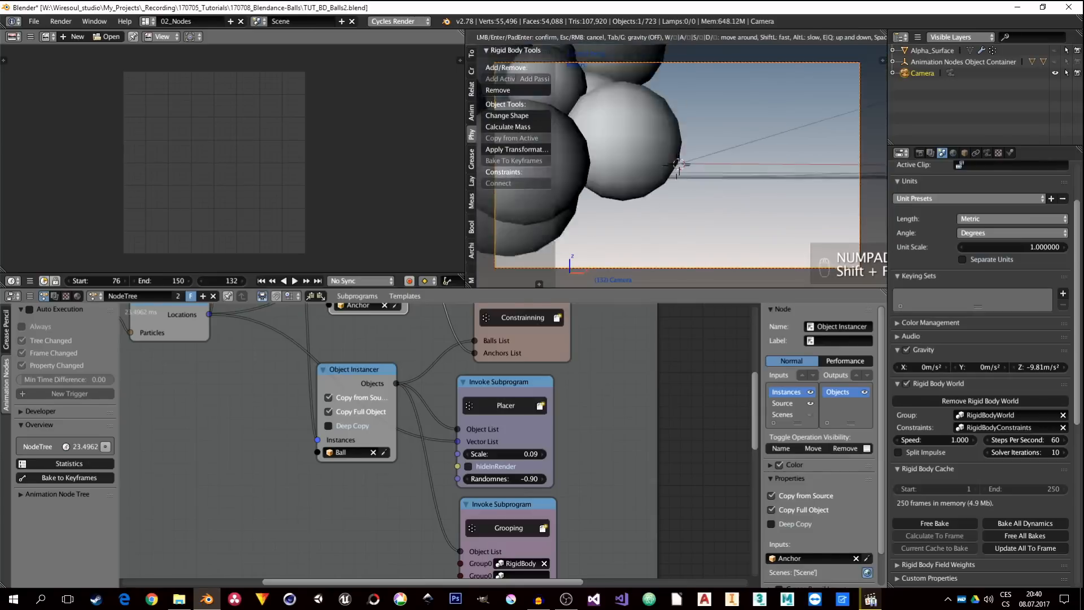
{"action": "key", "text": "s"}
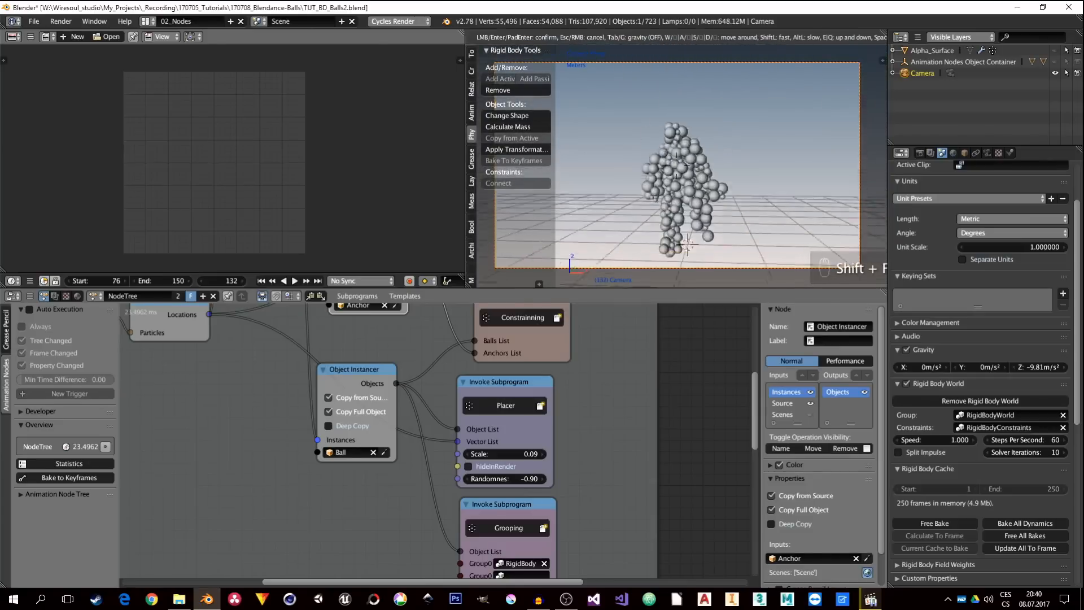
{"action": "key", "text": "w"}
{"action": "key", "text": "d"}
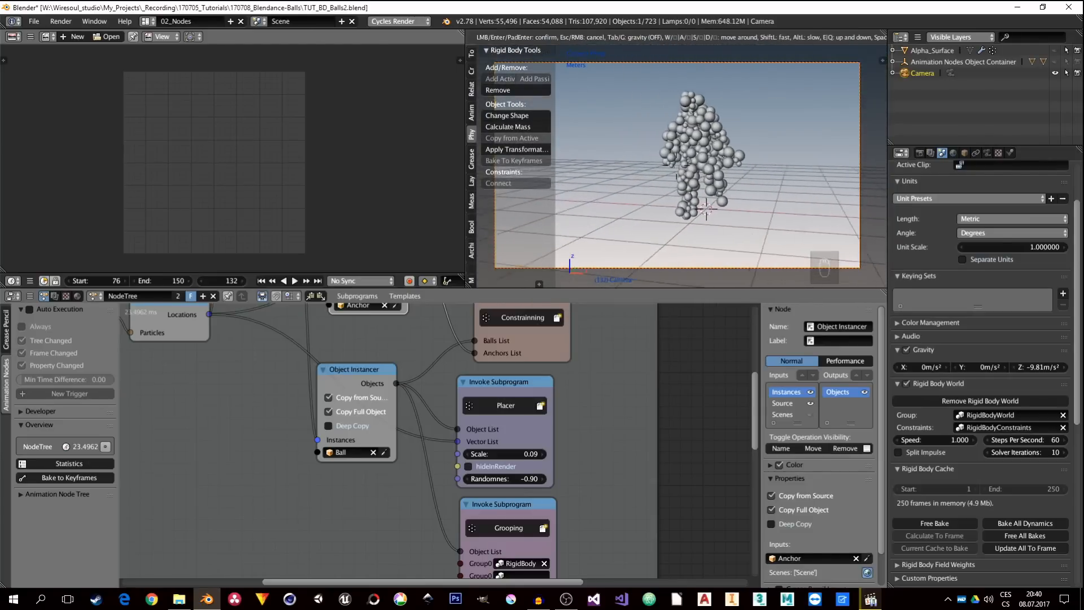
{"action": "key", "text": "Return"}
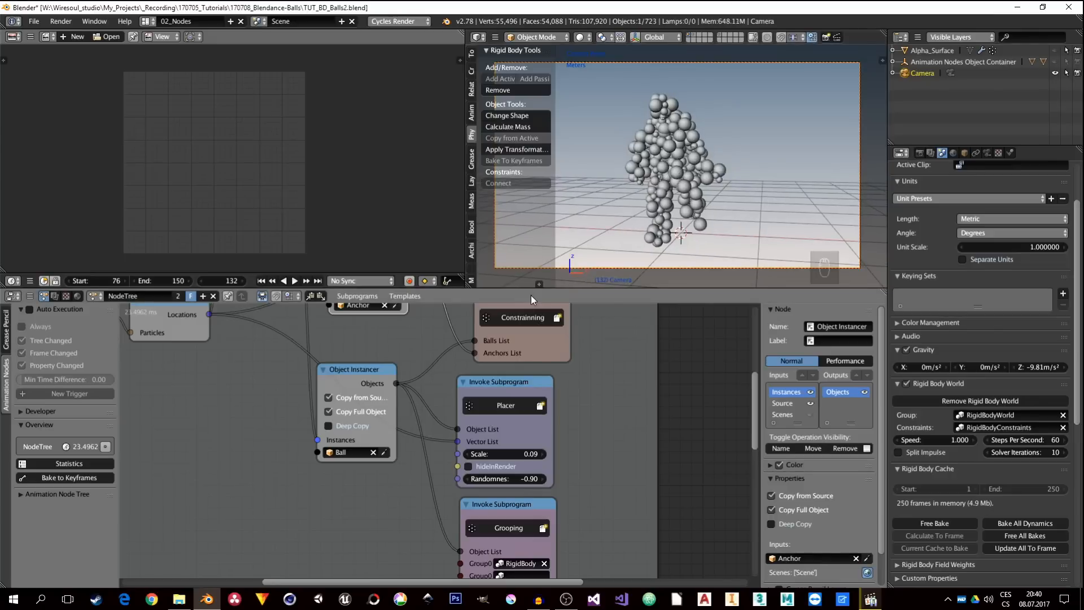
Step: Show the World shader nodes and add an Environment Texture with Mapping and Texture Coordinate nodes to the Background colour
{"action": "left_click", "coordinate": [56, 296]}
{"action": "left_click", "coordinate": [66, 297]}
{"action": "left_click", "coordinate": [78, 296]}
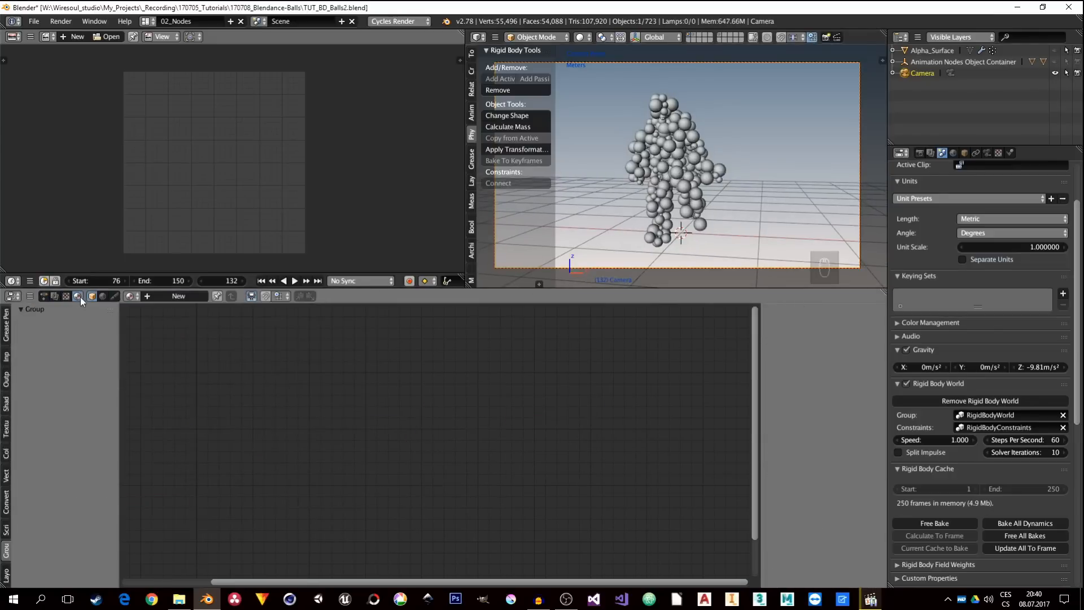
{"action": "left_click", "coordinate": [103, 297]}
{"action": "middle_click_drag", "start_coordinate": [326, 443], "coordinate": [497, 382]}
{"action": "key", "text": "ctrl+t"}
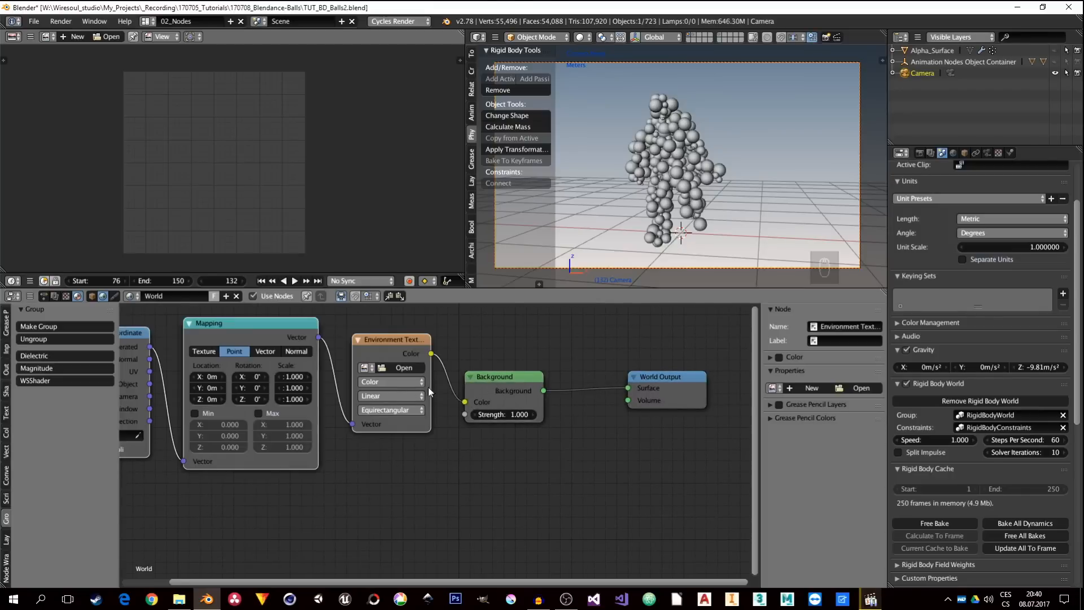
Step: Load hdrmaps_com_free_019_half.hdr from the HDRi Env folder into the Environment Texture node
{"action": "left_click", "coordinate": [400, 372]}
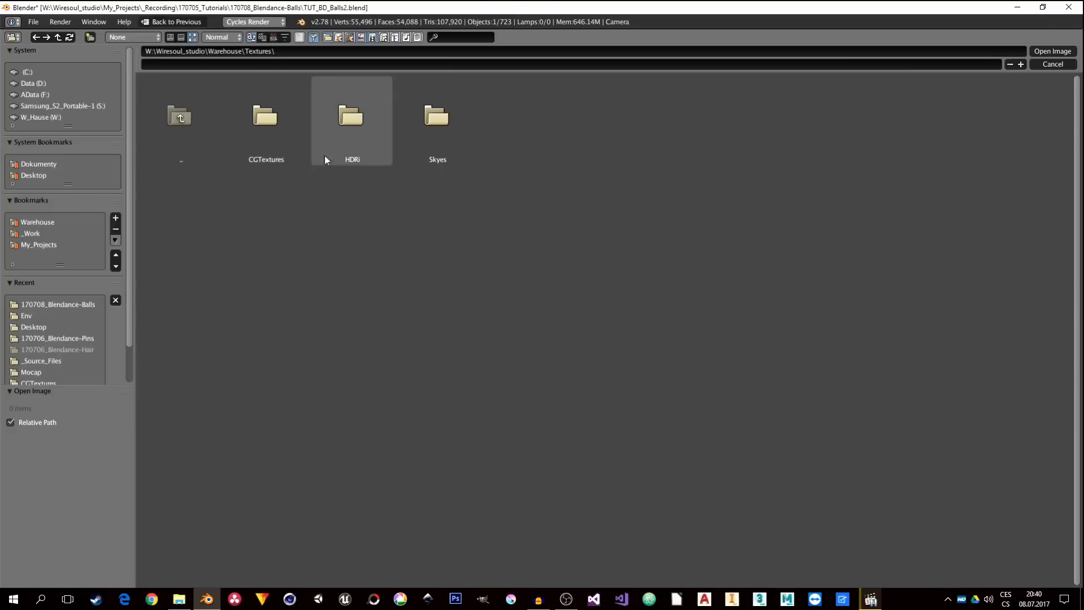
{"action": "left_click", "coordinate": [345, 126]}
{"action": "left_click", "coordinate": [272, 143]}
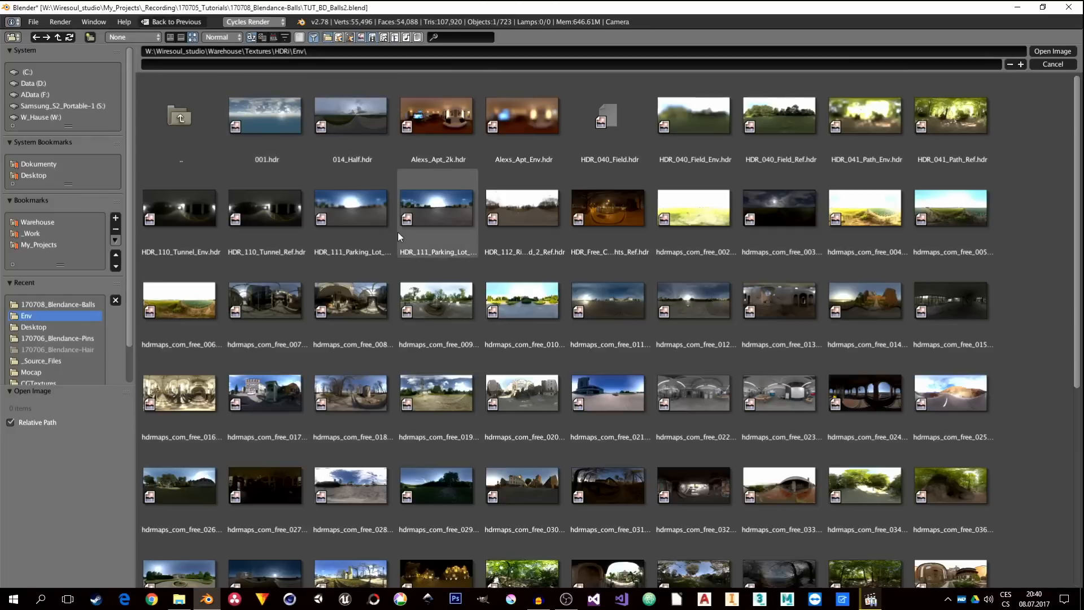
{"action": "left_click", "coordinate": [433, 399]}
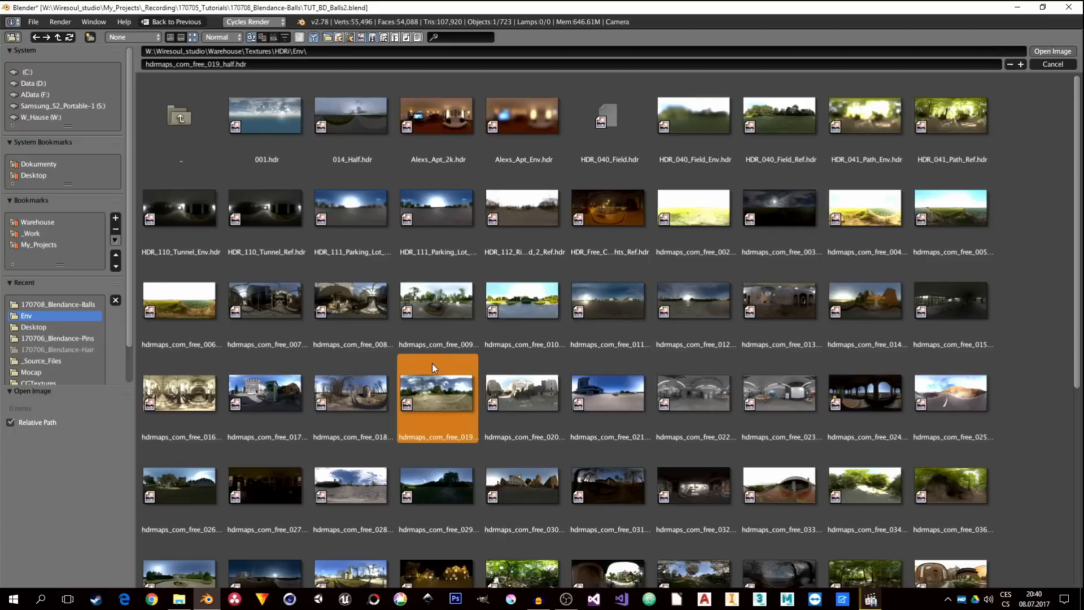
{"action": "key", "text": "Return"}
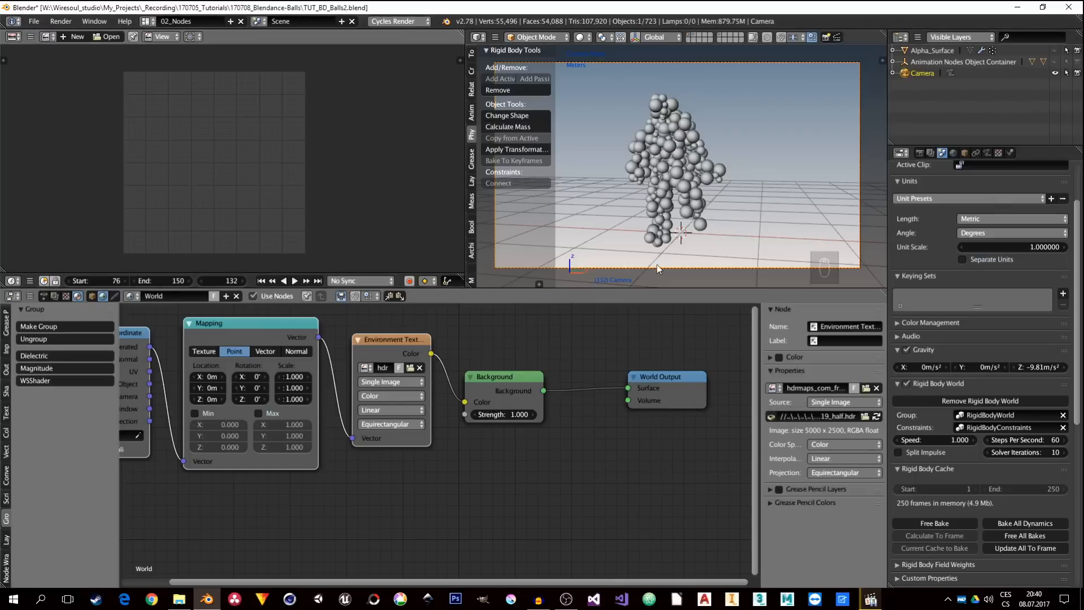
Step: Link the Environment Texture's colour to the Background strength and insert a Math node into that link
{"action": "left_click_drag", "start_coordinate": [431, 354], "coordinate": [465, 415]}
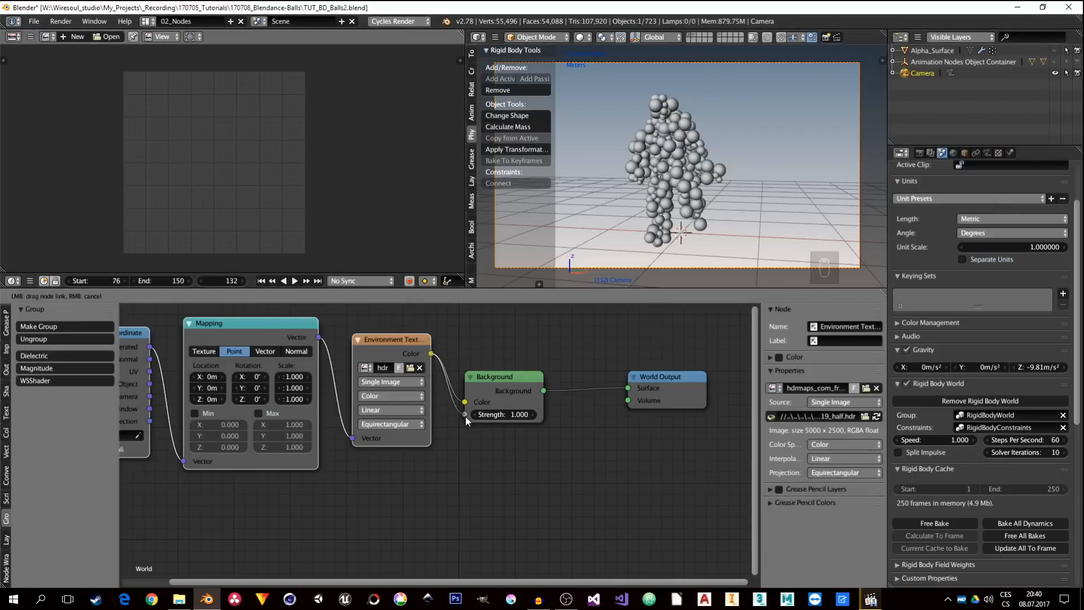
{"action": "key", "text": "shift+a"}
{"action": "mouse_move", "coordinate": [453, 517]}
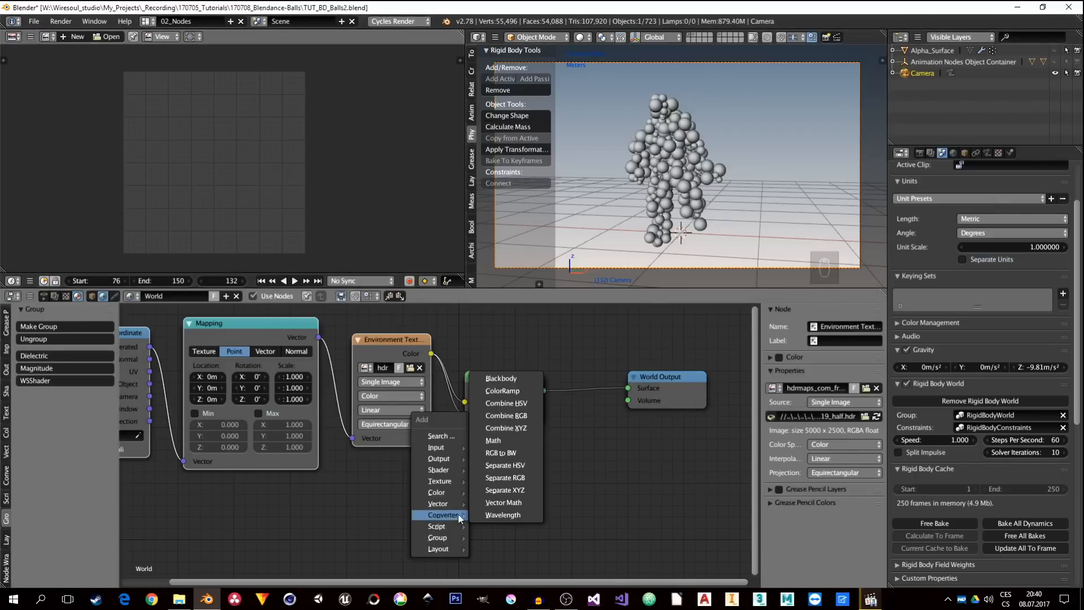
{"action": "left_click", "coordinate": [493, 445]}
{"action": "left_click", "coordinate": [368, 421]}
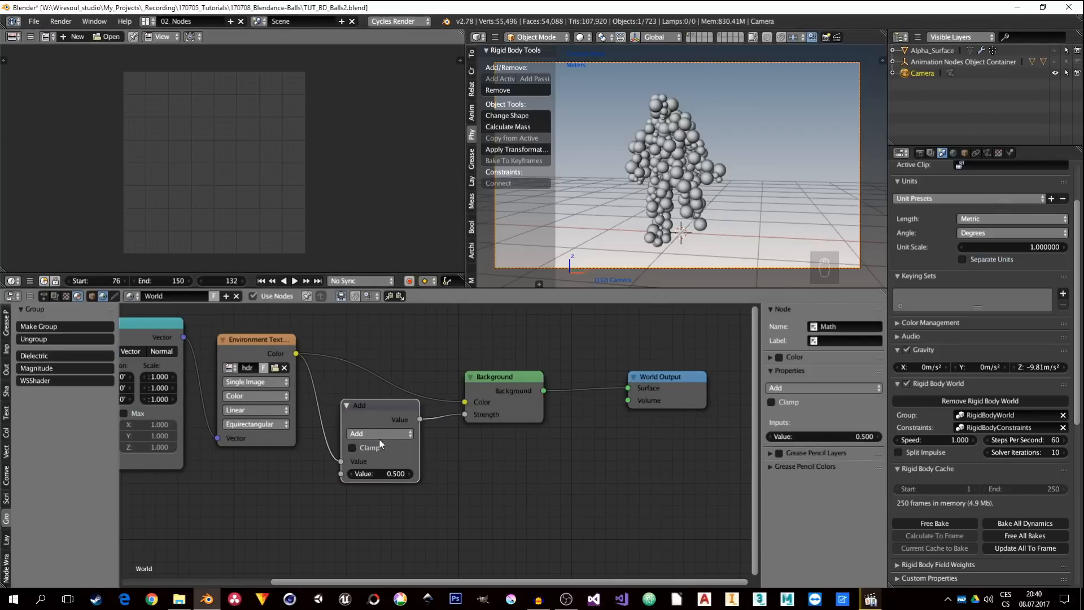
Step: Set the Math node's operation to Multiply with a value of 2
{"action": "left_click", "coordinate": [380, 437]}
{"action": "left_click", "coordinate": [383, 395]}
{"action": "left_click", "coordinate": [384, 474]}
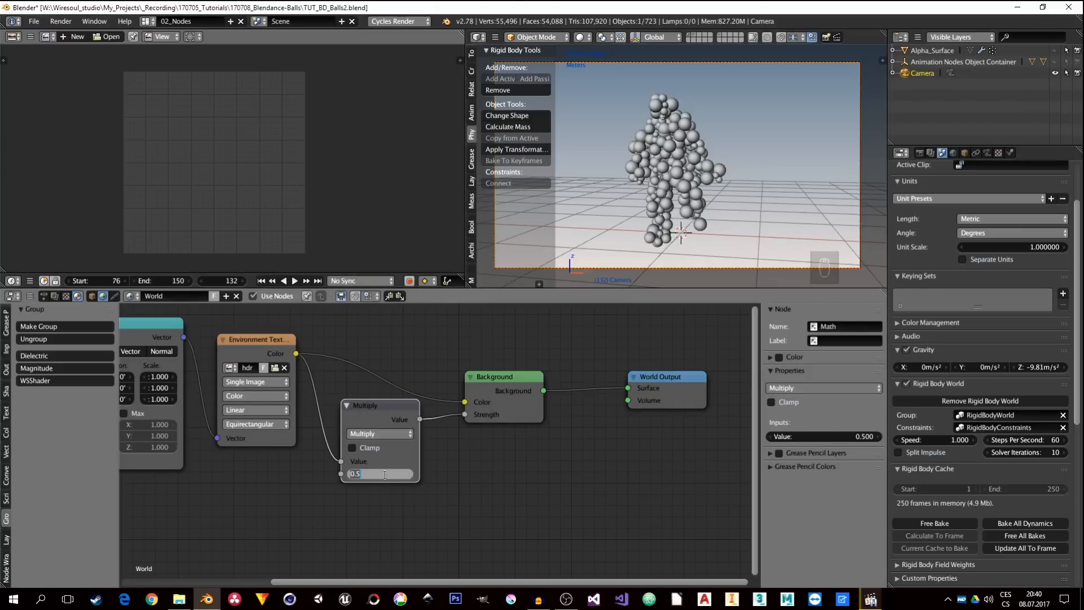
{"action": "type", "text": "2"}
{"action": "key", "text": "Return"}
Step: Set the Environment Texture's colour space to Non-Color Data and display the camera view in Rendered shading
{"action": "left_click", "coordinate": [259, 395]}
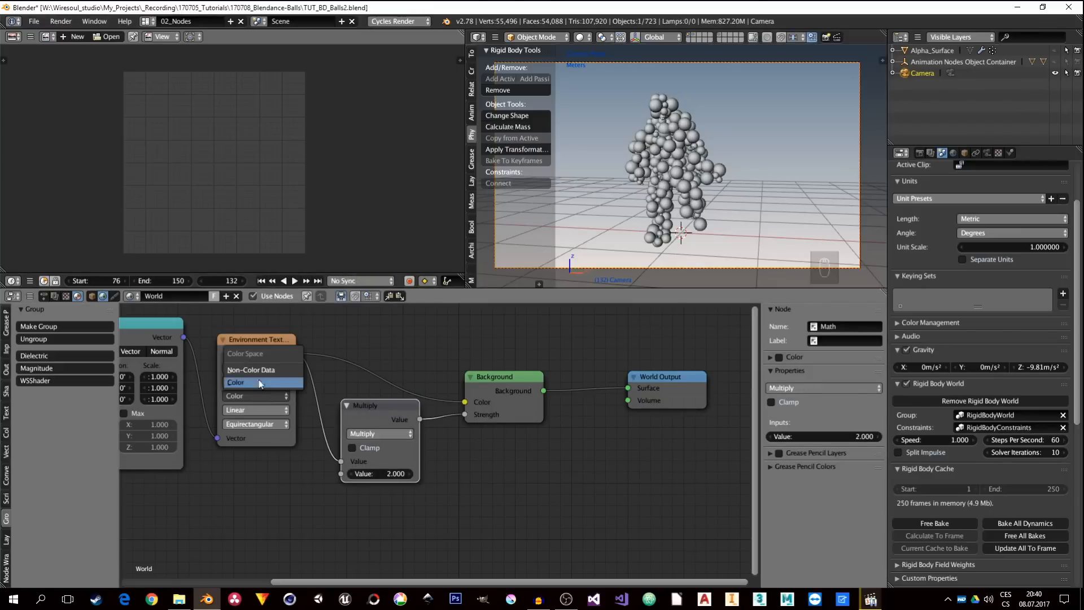
{"action": "left_click", "coordinate": [259, 371]}
{"action": "key", "text": "z"}
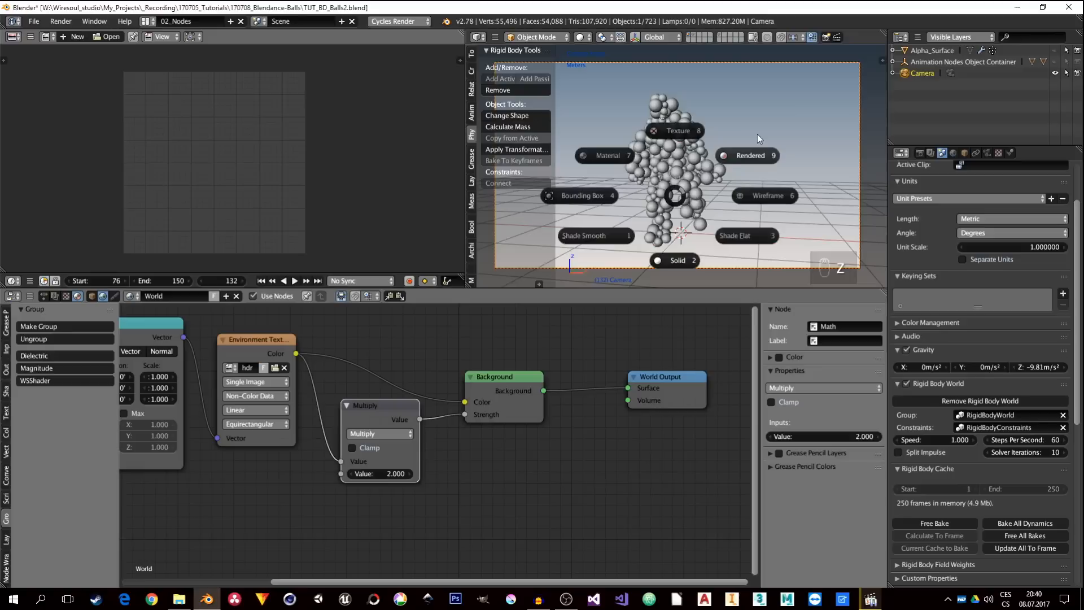
{"action": "left_click", "coordinate": [757, 134]}
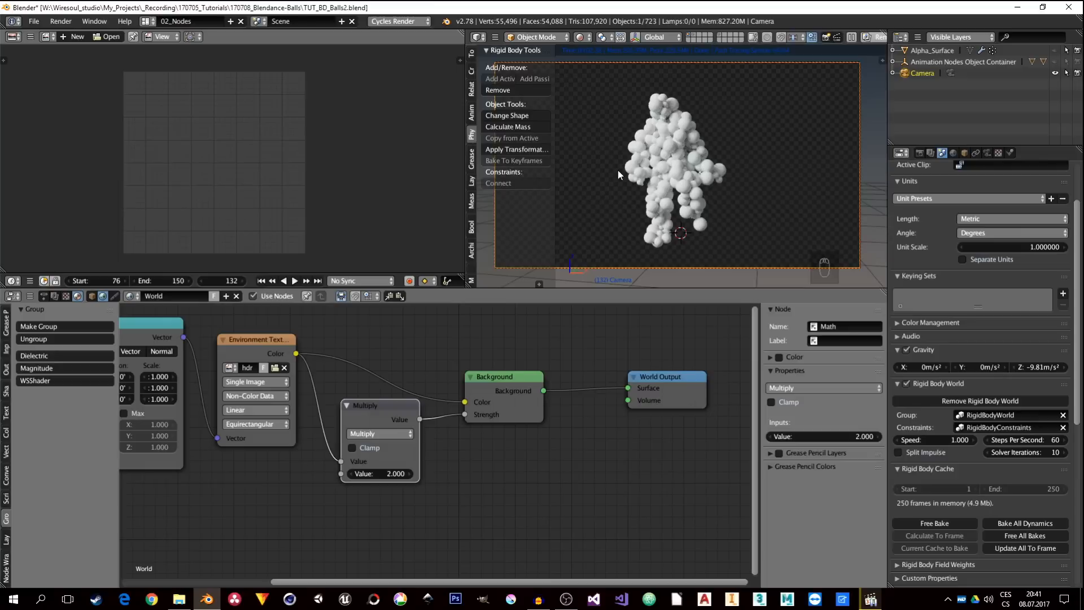
Step: Add a ground plane, scale it up about 5 times and rotate it slightly around the global Z axis
{"action": "key", "text": "shift+a"}
{"action": "mouse_move", "coordinate": [598, 145]}
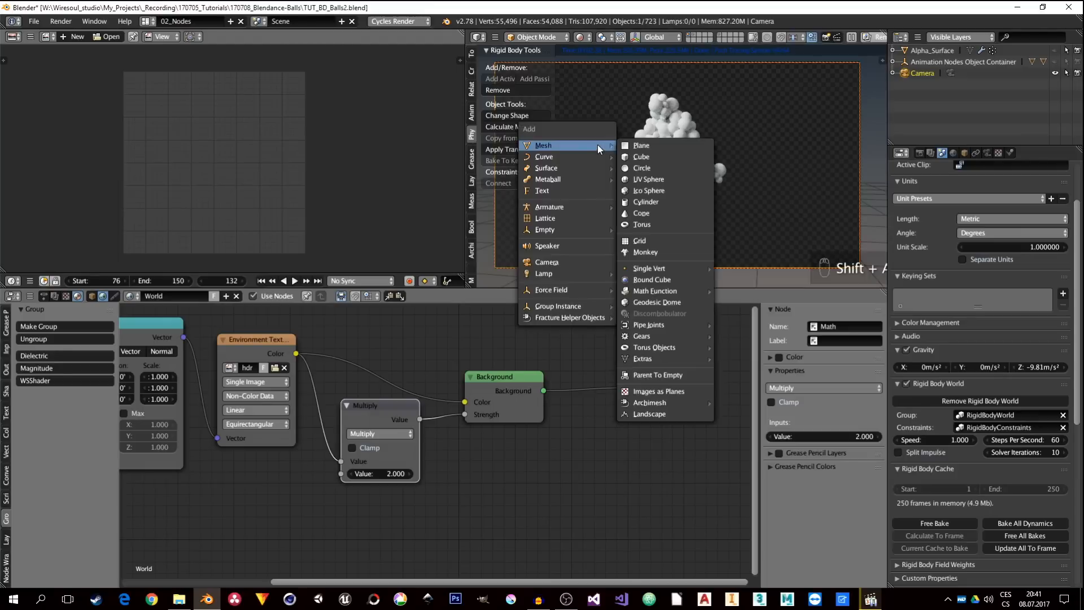
{"action": "left_click", "coordinate": [666, 146]}
{"action": "key", "text": "s"}
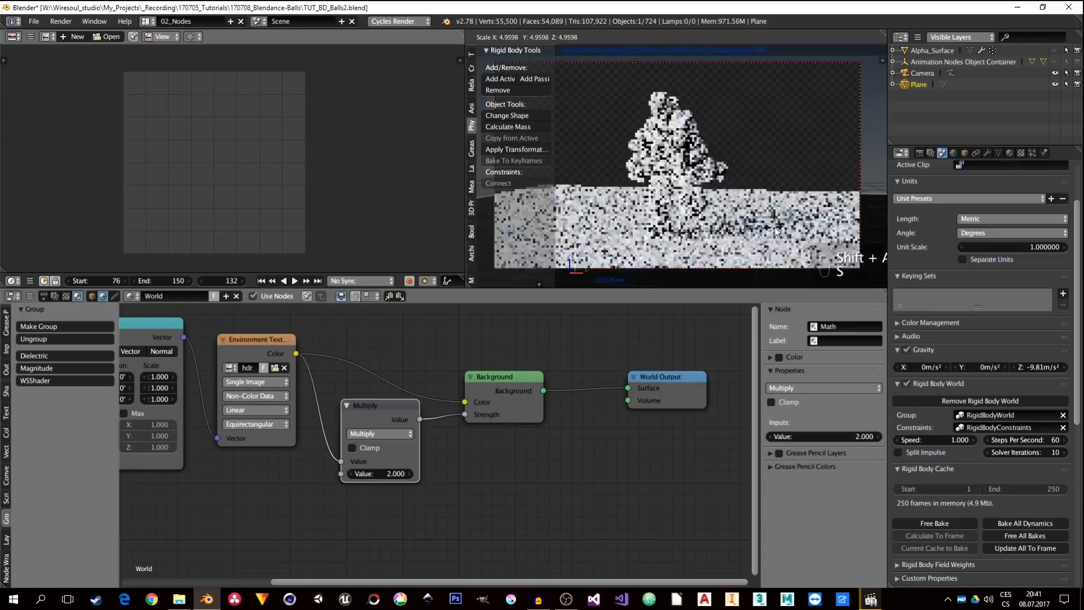
{"action": "left_click", "coordinate": [771, 229]}
{"action": "key", "text": "r"}
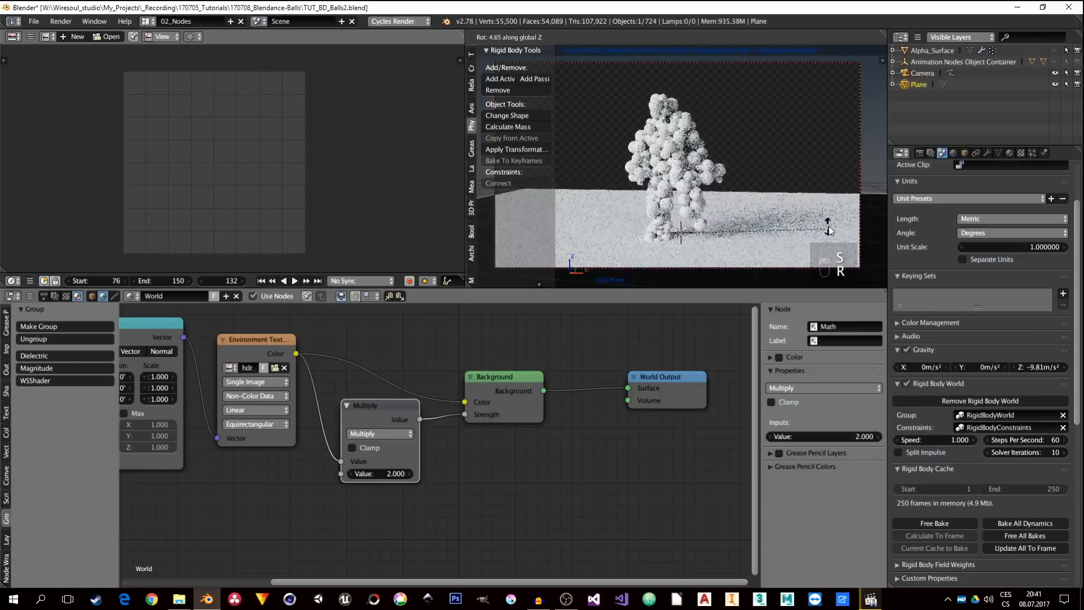
{"action": "left_click", "coordinate": [829, 226]}
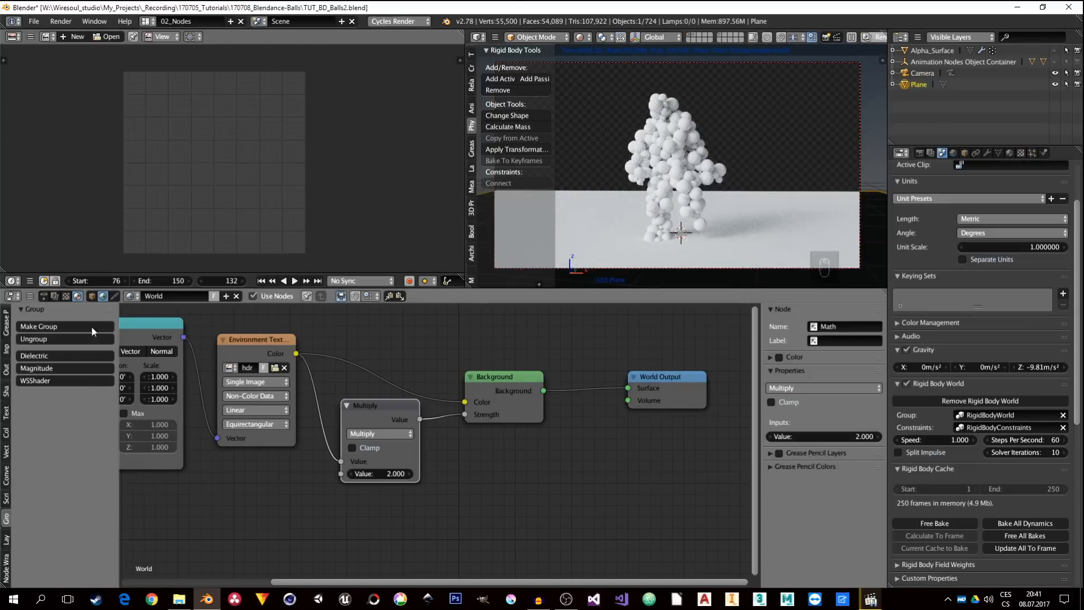
Step: Create a new material for the plane and replace its Diffuse BSDF with the Dielectric node group
{"action": "left_click", "coordinate": [93, 296]}
{"action": "left_click", "coordinate": [170, 299]}
{"action": "left_click", "coordinate": [506, 385]}
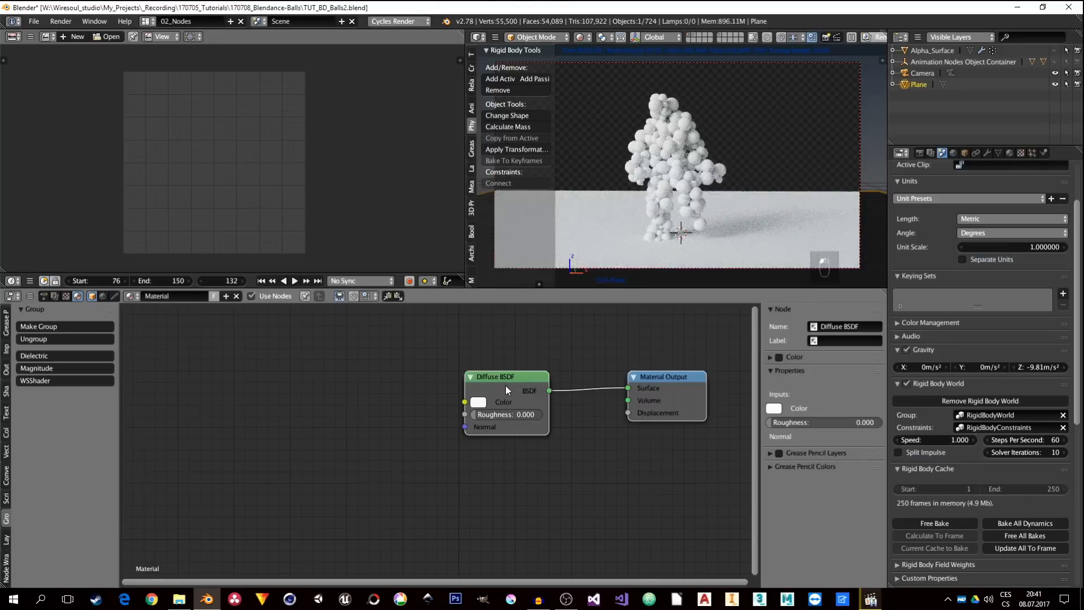
{"action": "key", "text": "x"}
{"action": "left_click", "coordinate": [40, 357]}
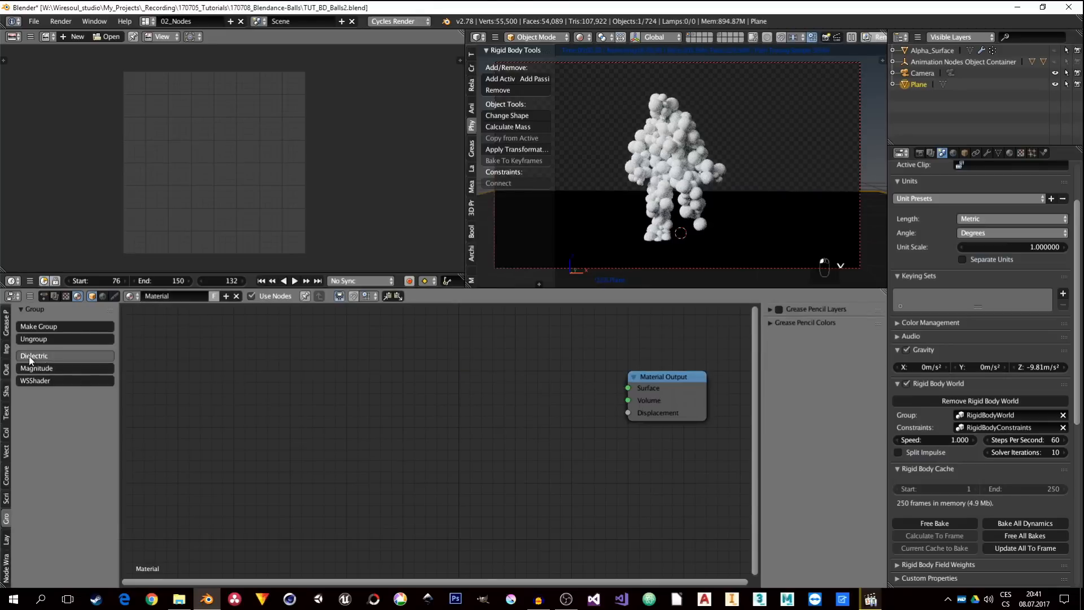
{"action": "left_click", "coordinate": [514, 373]}
Step: Set the plane's Dielectric colour to near black and its roughness to about 0.191
{"action": "left_click", "coordinate": [497, 414]}
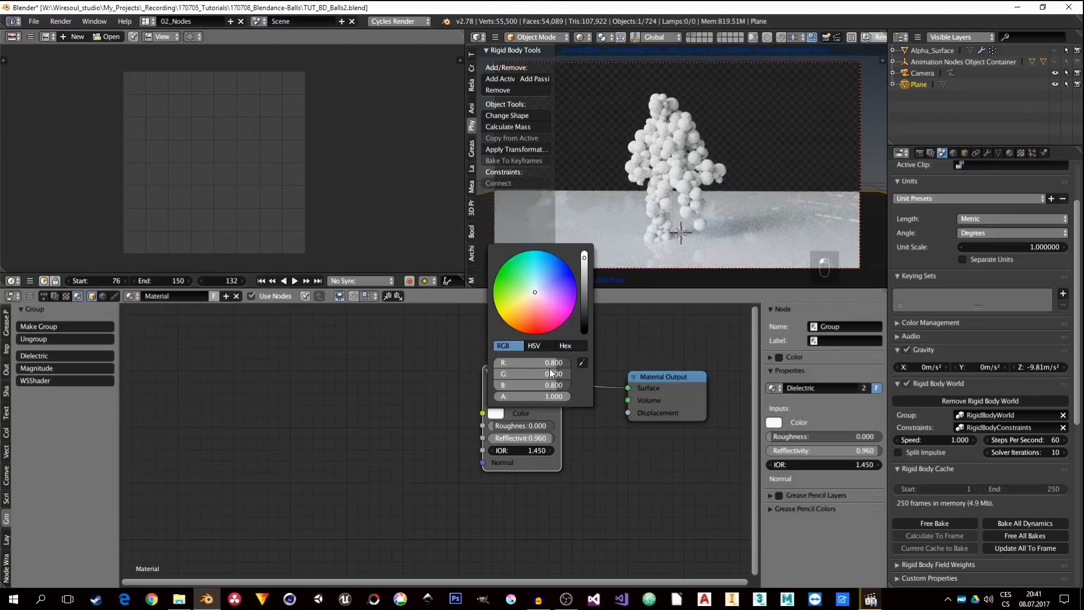
{"action": "left_click_drag", "start_coordinate": [584, 317], "coordinate": [584, 326]}
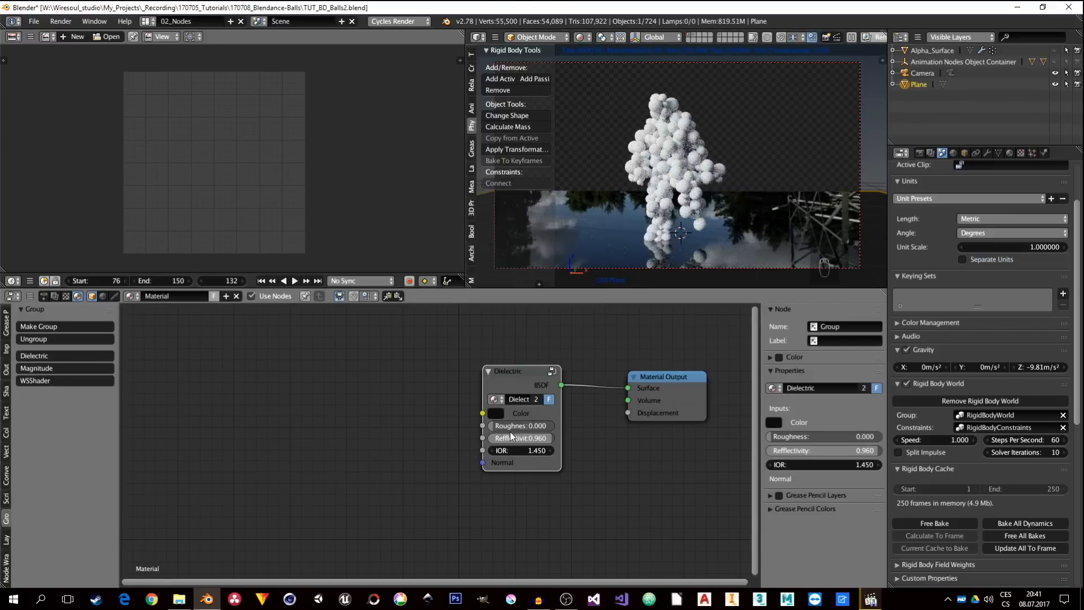
{"action": "left_click_drag", "start_coordinate": [513, 426], "coordinate": [529, 426]}
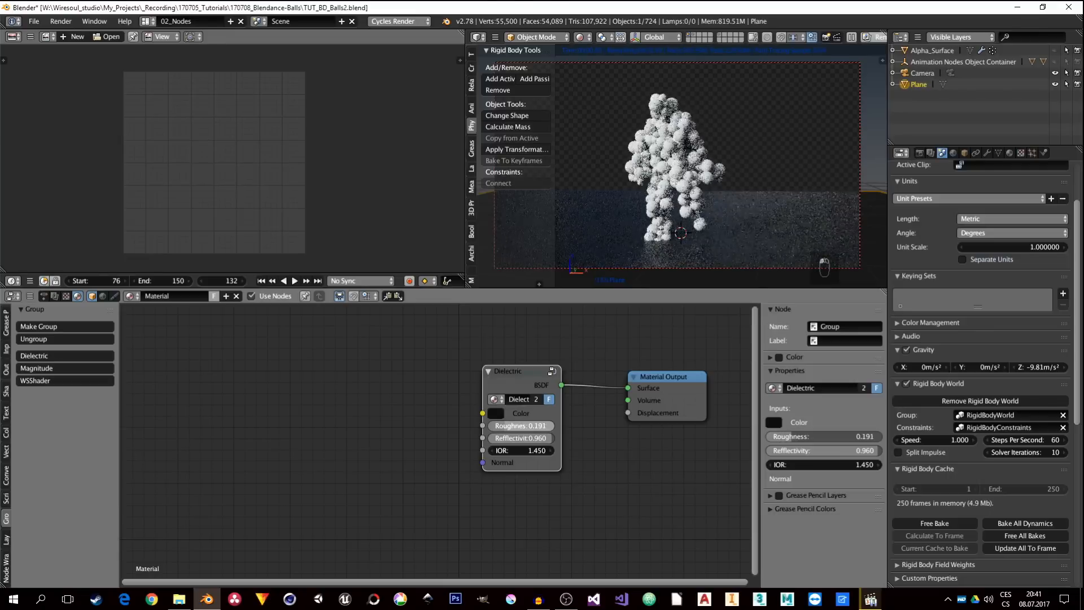
Step: Create a new material for the balls and replace its Diffuse BSDF with the Dielectric node group feeding the Material Output's Surface
{"action": "right_click", "coordinate": [674, 154]}
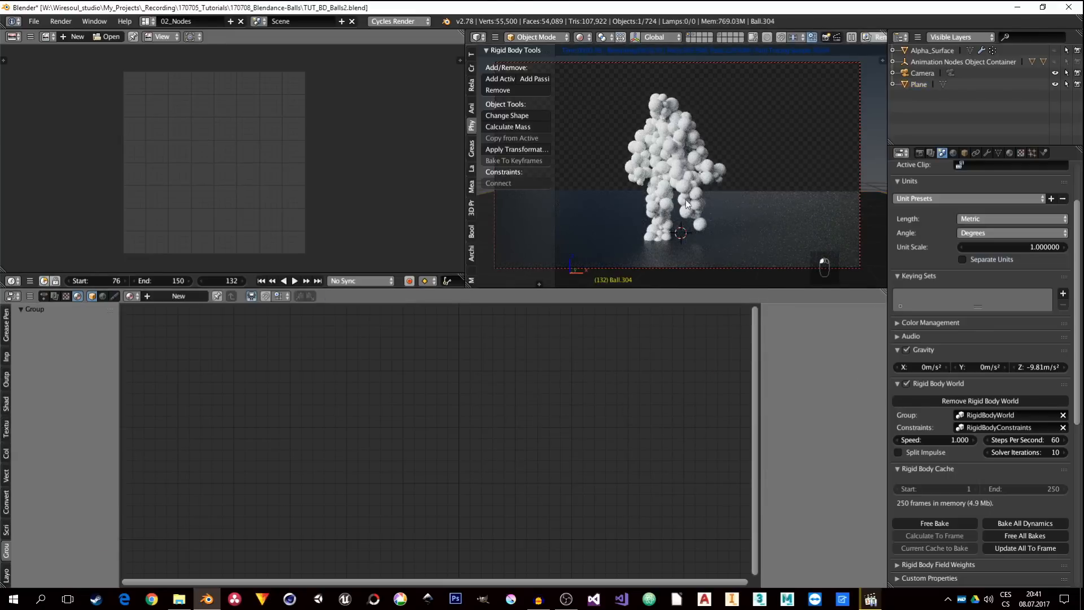
{"action": "left_click", "coordinate": [170, 296]}
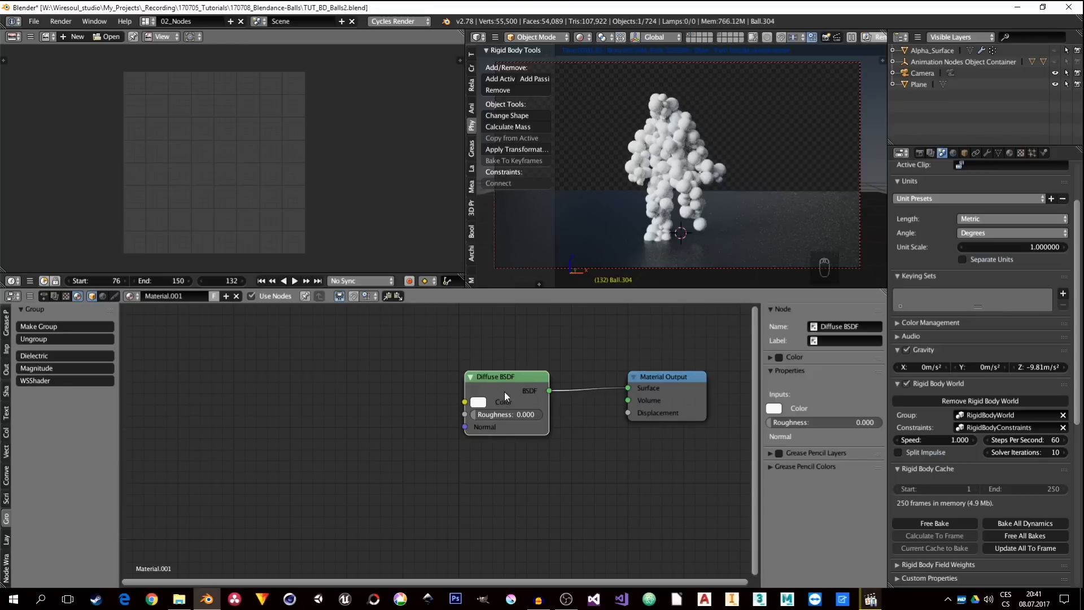
{"action": "key", "text": "x"}
{"action": "left_click", "coordinate": [54, 356]}
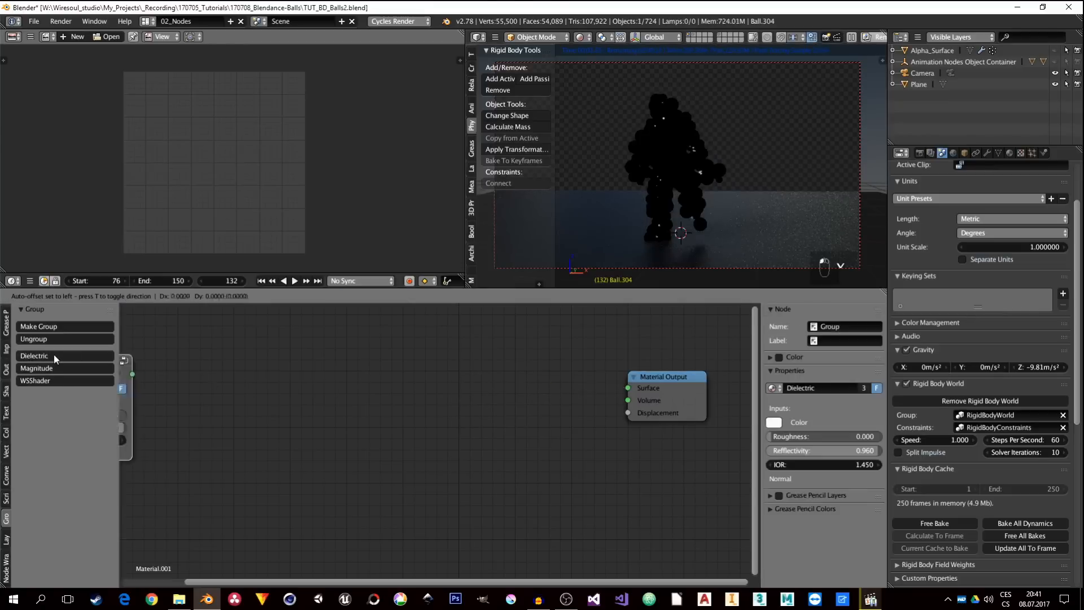
{"action": "left_click", "coordinate": [460, 366]}
{"action": "left_click", "coordinate": [513, 375], "text": "ctrl+shift"}
{"action": "left_click_drag", "start_coordinate": [497, 373], "coordinate": [520, 371]}
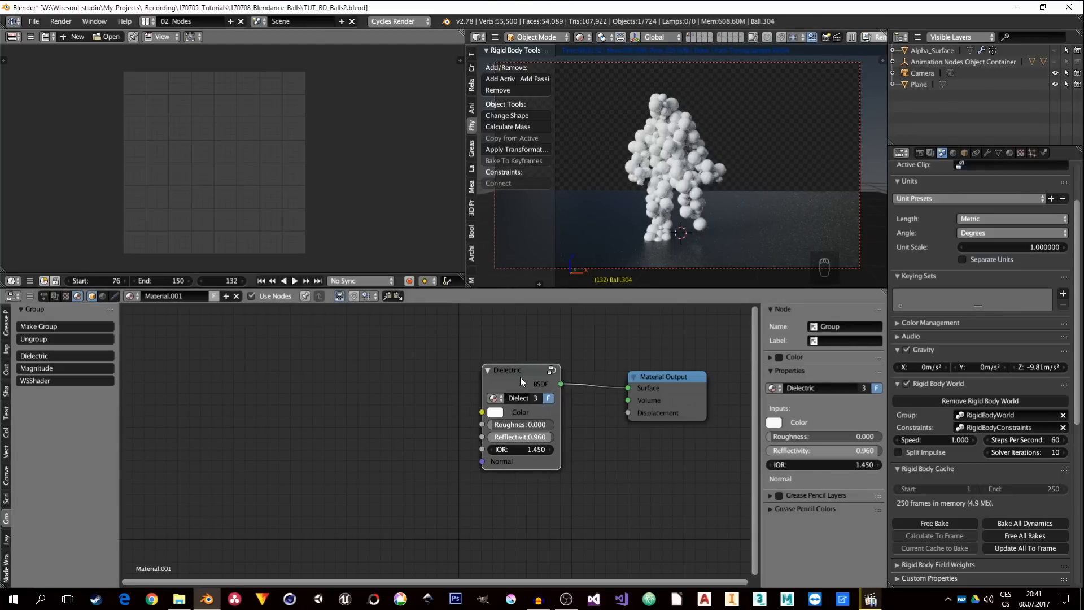
Step: Set the ball material's Dielectric roughness to about 0.118 and its reflectivity to 1.000
{"action": "left_click_drag", "start_coordinate": [520, 378], "coordinate": [537, 374]}
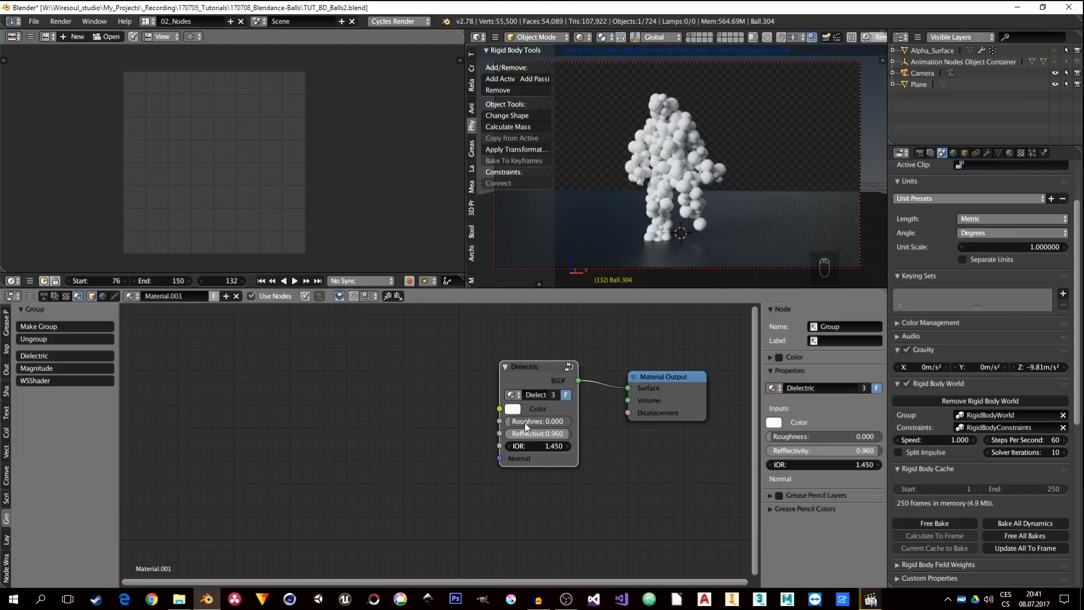
{"action": "left_click_drag", "start_coordinate": [524, 422], "coordinate": [554, 434]}
{"action": "middle_click_drag", "start_coordinate": [390, 428], "coordinate": [435, 421]}
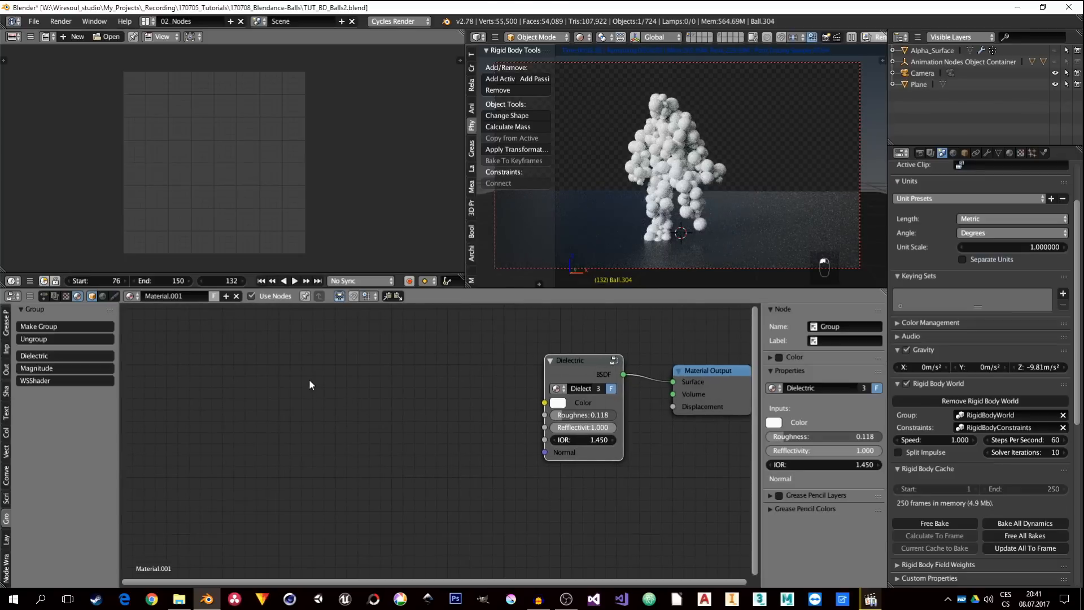
Step: Add an Object Info node and connect its Random output to the Dielectric's Color input
{"action": "key", "text": "shift+a"}
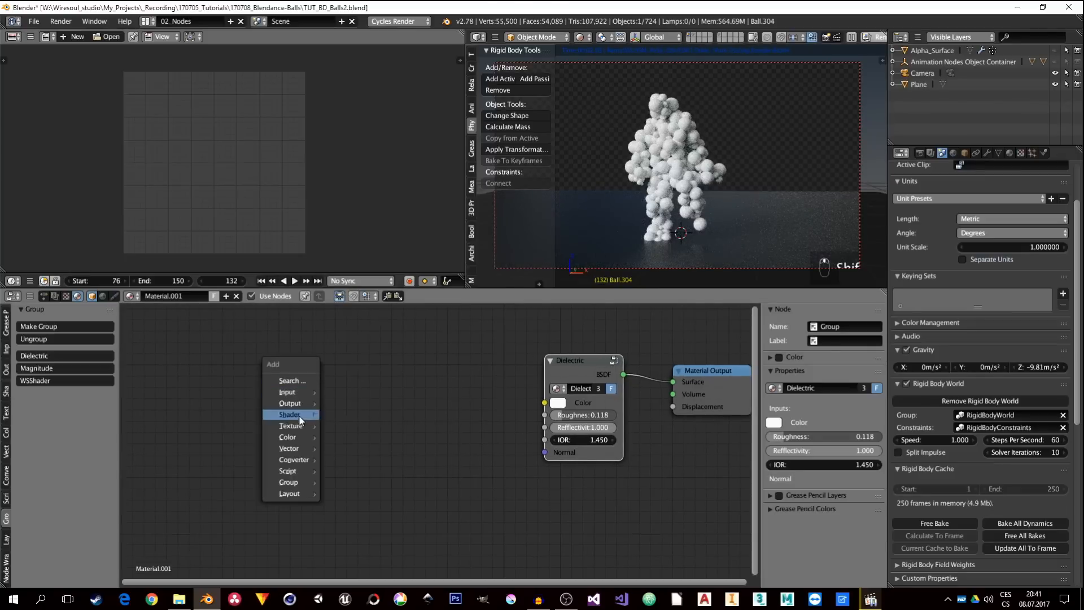
{"action": "mouse_move", "coordinate": [297, 391]}
{"action": "left_click", "coordinate": [368, 304]}
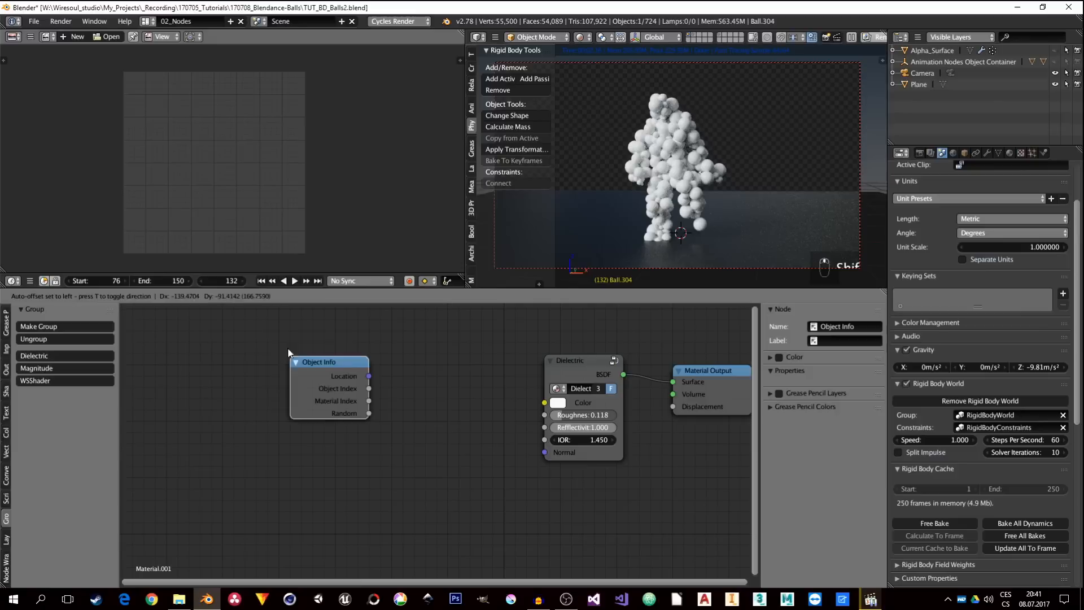
{"action": "left_click", "coordinate": [267, 337]}
{"action": "left_click_drag", "start_coordinate": [348, 398], "coordinate": [545, 403]}
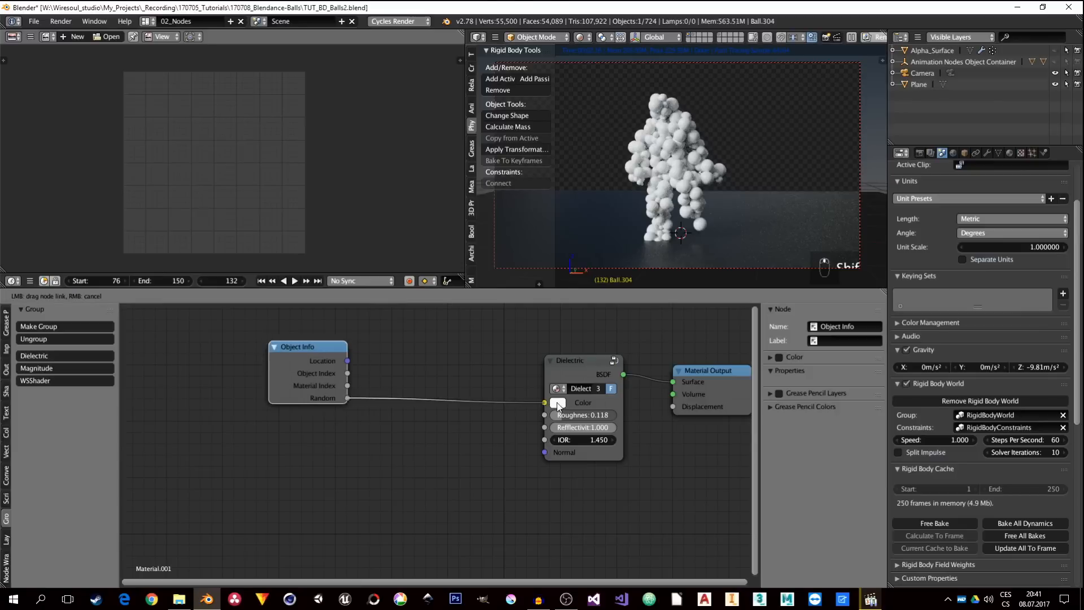
Step: Insert a ColorRamp node on the link between the Object Info and Dielectric nodes
{"action": "key", "text": "shift+a"}
{"action": "mouse_move", "coordinate": [375, 422]}
{"action": "mouse_move", "coordinate": [368, 484]}
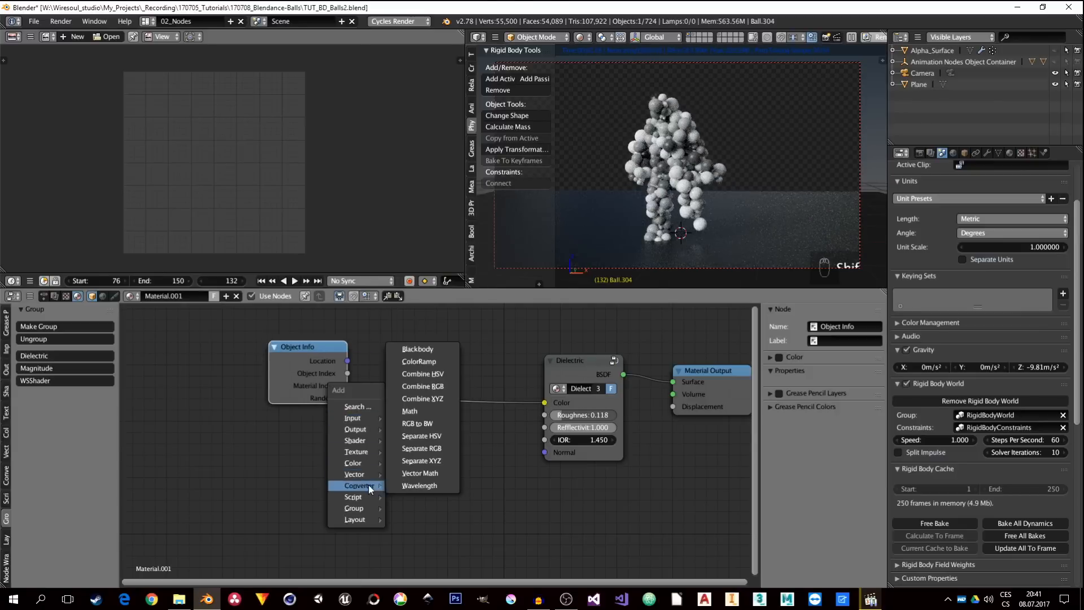
{"action": "left_click", "coordinate": [424, 361]}
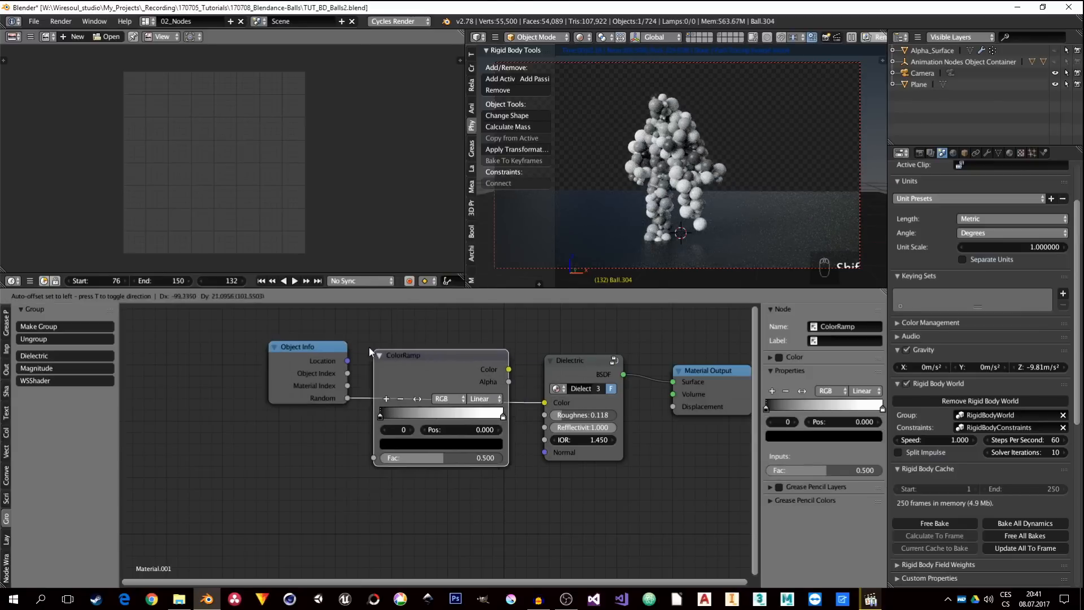
{"action": "left_click", "coordinate": [367, 347]}
Step: Set the ColorRamp to Constant interpolation, move its white stop to about 0.295 and colour that stop orange-red
{"action": "left_click", "coordinate": [475, 394]}
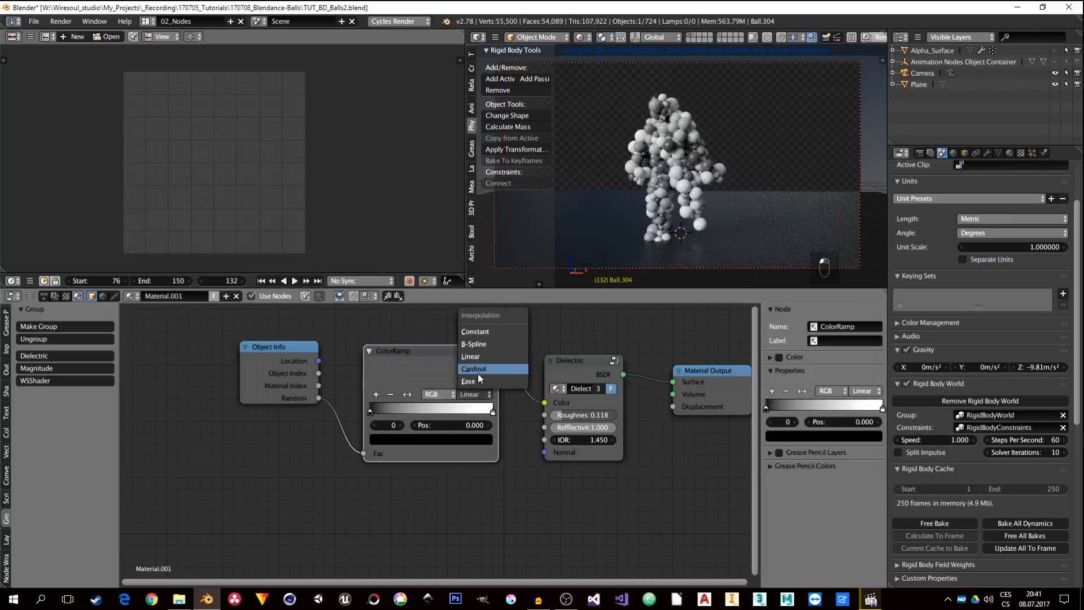
{"action": "left_click", "coordinate": [488, 331]}
{"action": "left_click_drag", "start_coordinate": [492, 411], "coordinate": [403, 421]}
{"action": "left_click", "coordinate": [431, 439]}
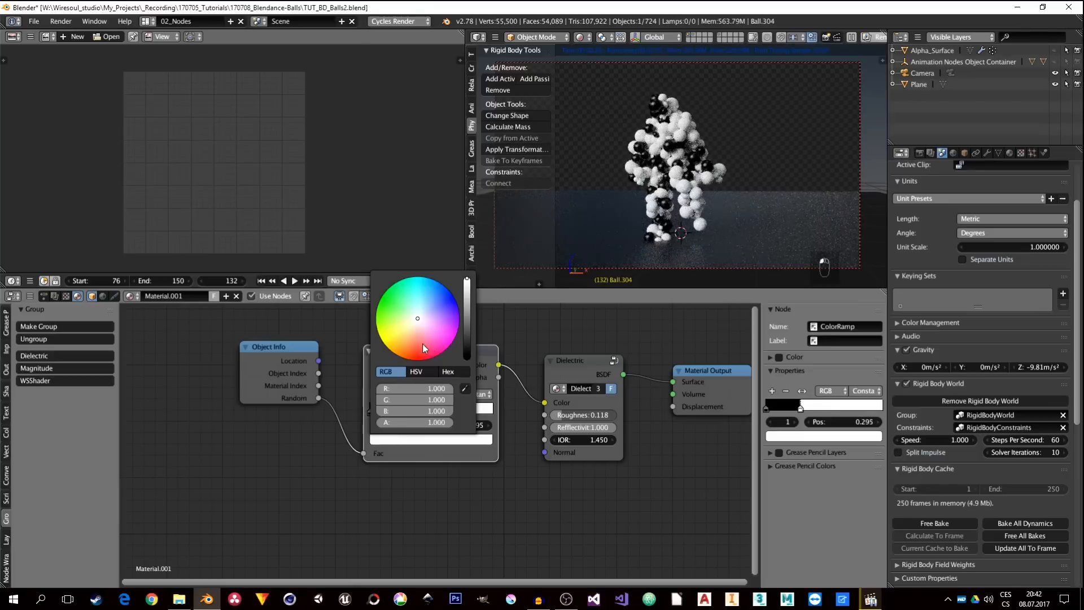
{"action": "left_click", "coordinate": [414, 357]}
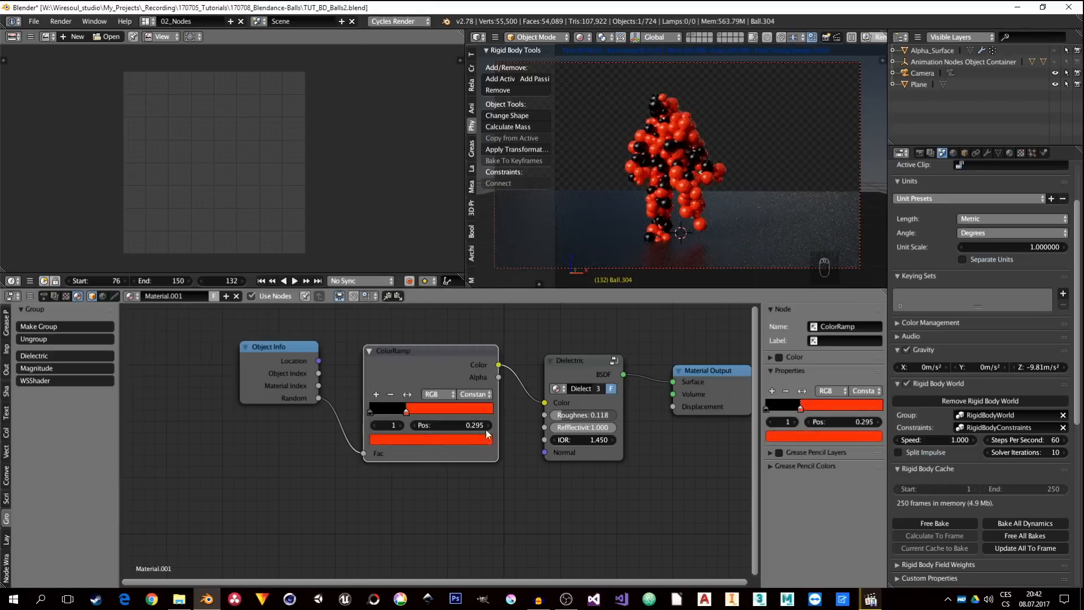
Step: Extend the ColorRamp to three stops: black, orange-red from about 0.268 and white from about 0.643
{"action": "left_click_drag", "start_coordinate": [408, 409], "coordinate": [449, 408]}
{"action": "left_click", "coordinate": [376, 395]}
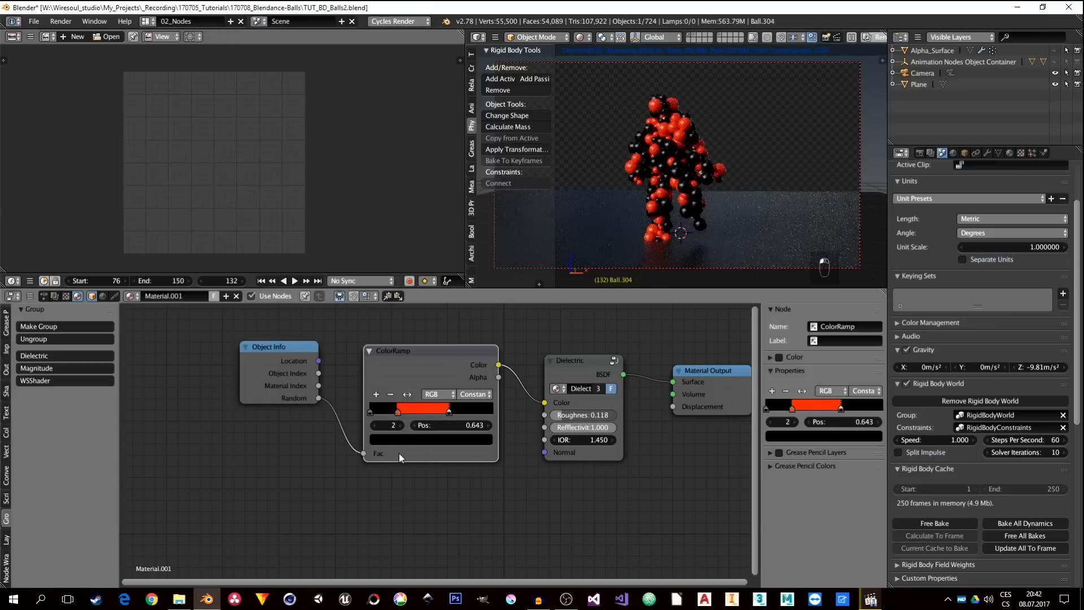
{"action": "left_click", "coordinate": [411, 440]}
{"action": "left_click_drag", "start_coordinate": [469, 331], "coordinate": [468, 279]}
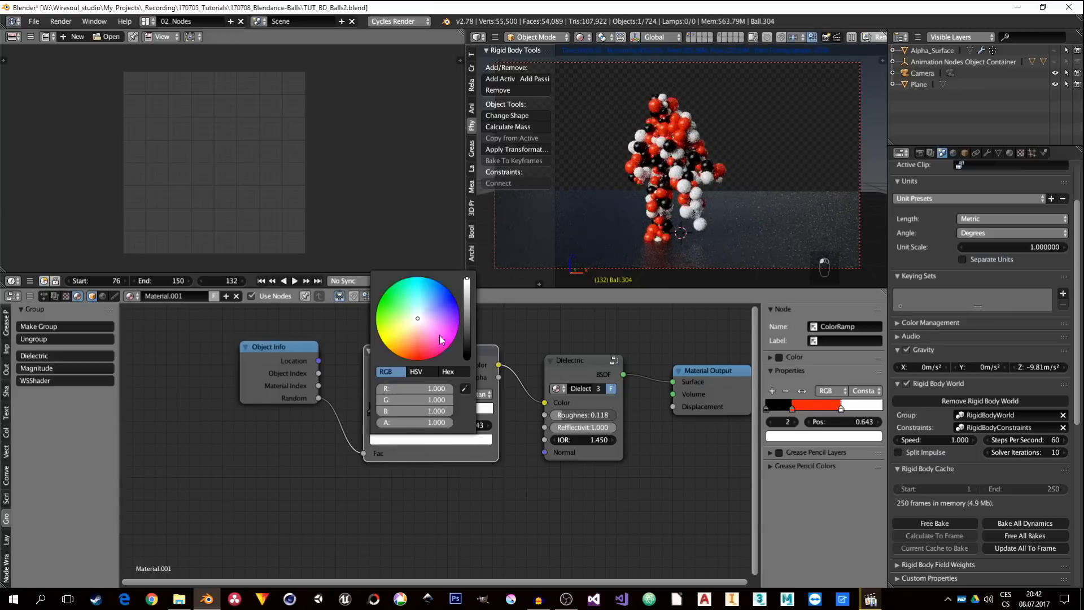
{"action": "left_click_drag", "start_coordinate": [404, 413], "coordinate": [402, 409]}
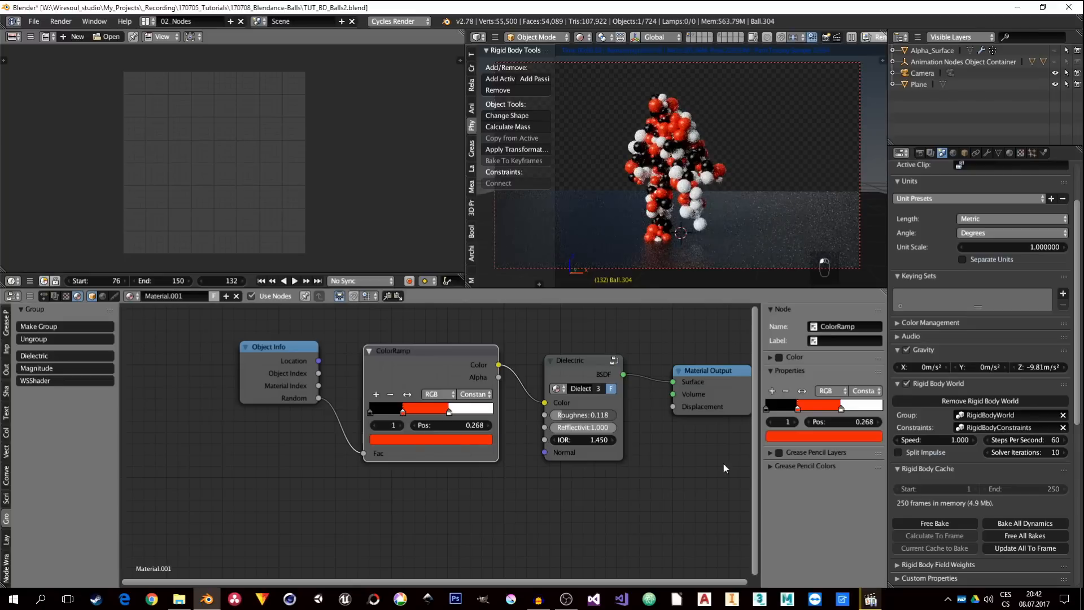
Step: View the finished reference render in the video player and compare it with the balls in the rendered camera view
{"action": "left_click", "coordinate": [871, 598]}
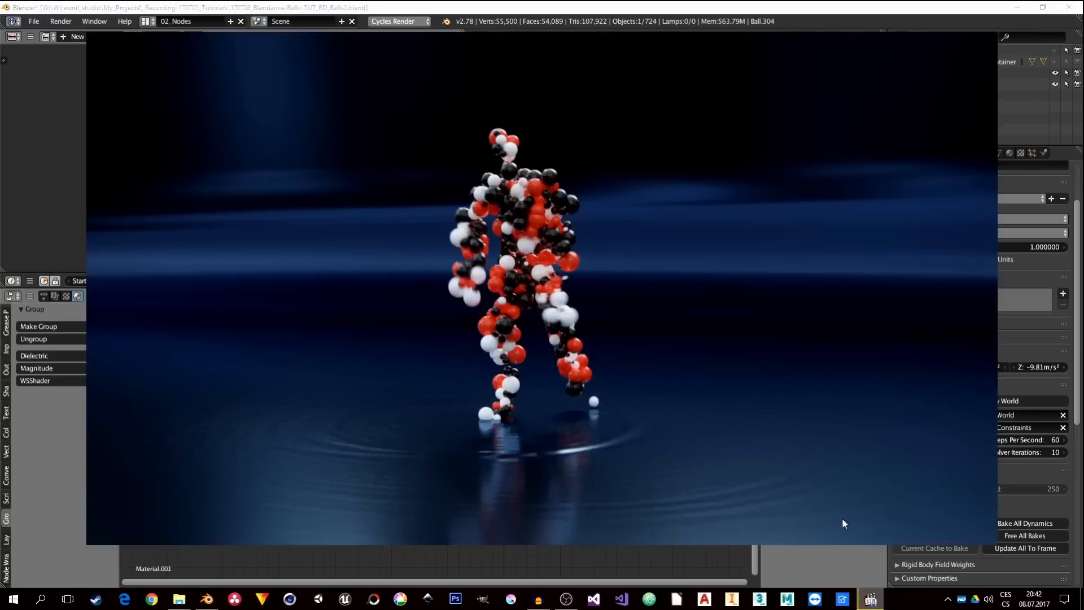
{"action": "left_click", "coordinate": [960, 5]}
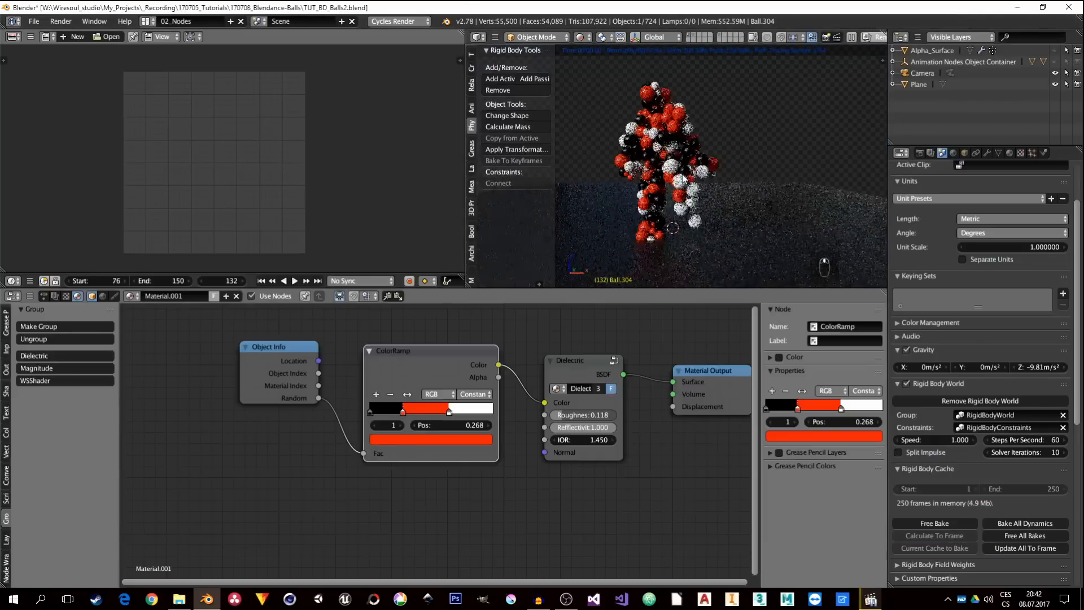
{"action": "scroll", "coordinate": [696, 210], "scroll_direction": "up", "scroll_amount": 4}
{"action": "scroll", "coordinate": [696, 210], "scroll_direction": "down", "scroll_amount": 5}
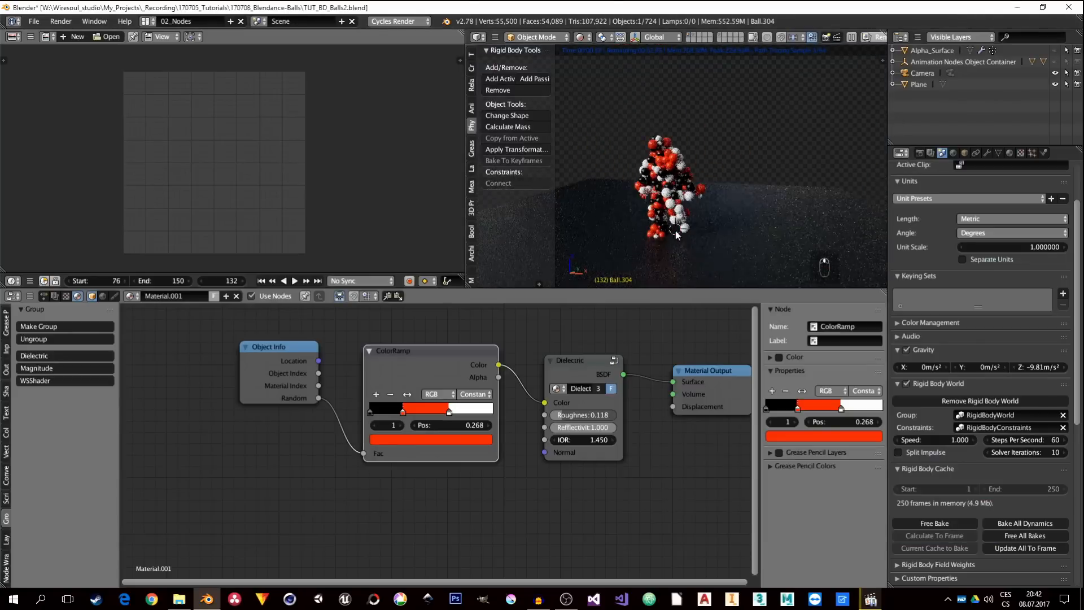
{"action": "middle_click_drag", "start_coordinate": [656, 457], "coordinate": [637, 459]}
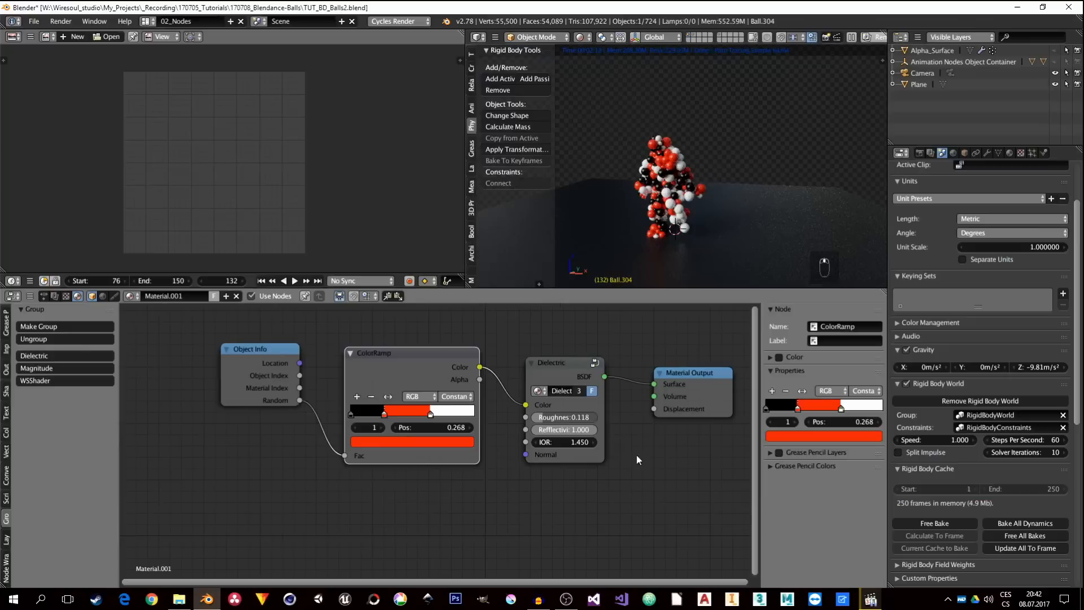
{"action": "key", "text": "KP_0"}
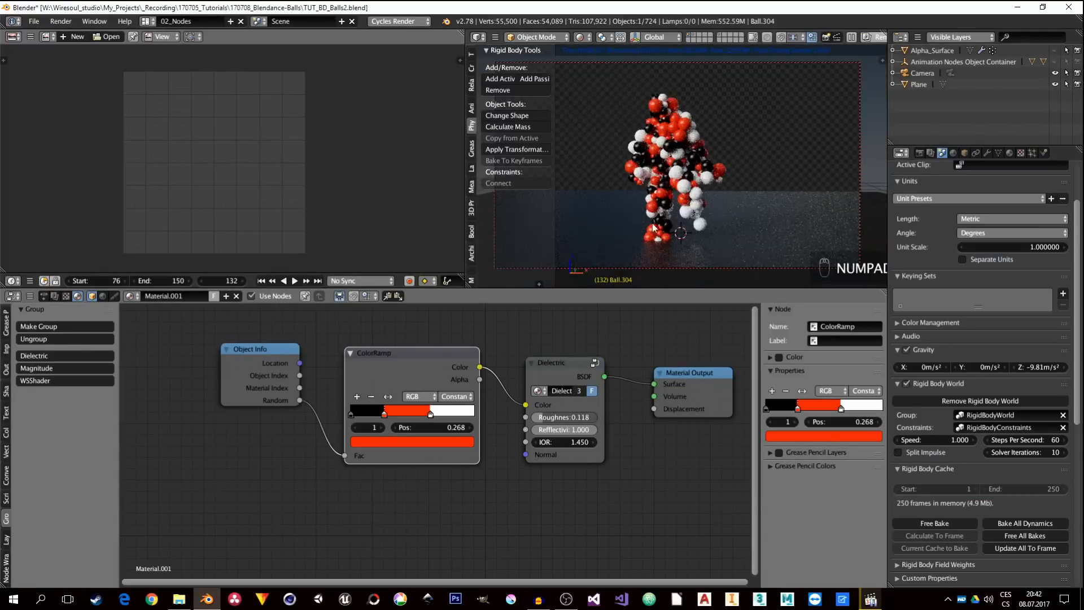
Step: Make room beside the Dielectric node and insert a Hue Saturation Value node between the ColorRamp and the Dielectric
{"action": "left_click_drag", "start_coordinate": [426, 370], "coordinate": [272, 374]}
{"action": "key", "text": "shift+a"}
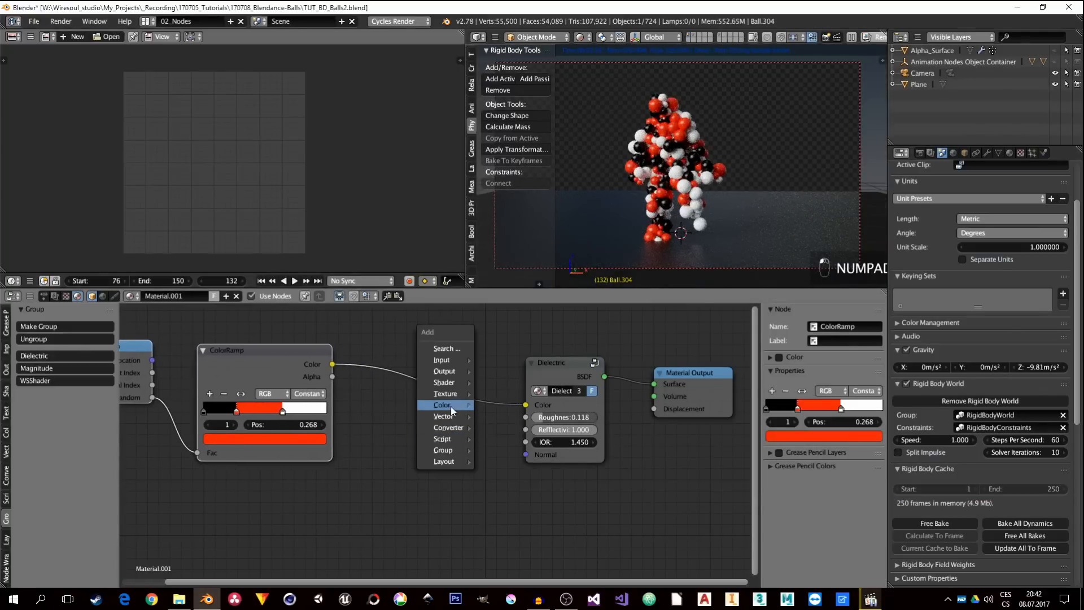
{"action": "mouse_move", "coordinate": [451, 405]}
{"action": "left_click", "coordinate": [514, 430]}
{"action": "left_click", "coordinate": [425, 422]}
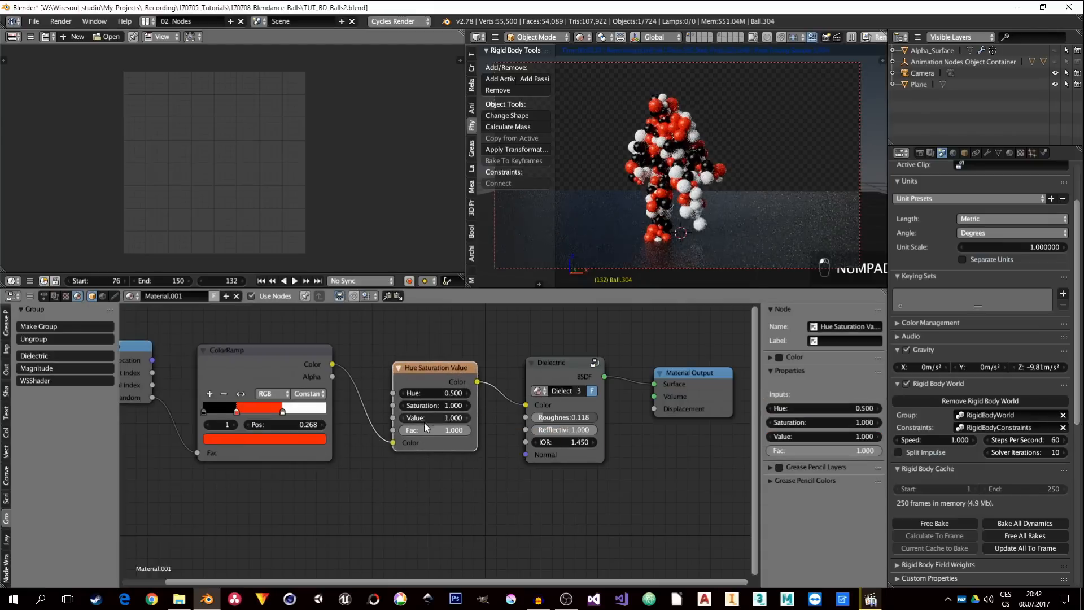
Step: Set the Hue Saturation Value node's Value to 1.400 to brighten the ball colours
{"action": "left_click_drag", "start_coordinate": [434, 419], "coordinate": [433, 419]}
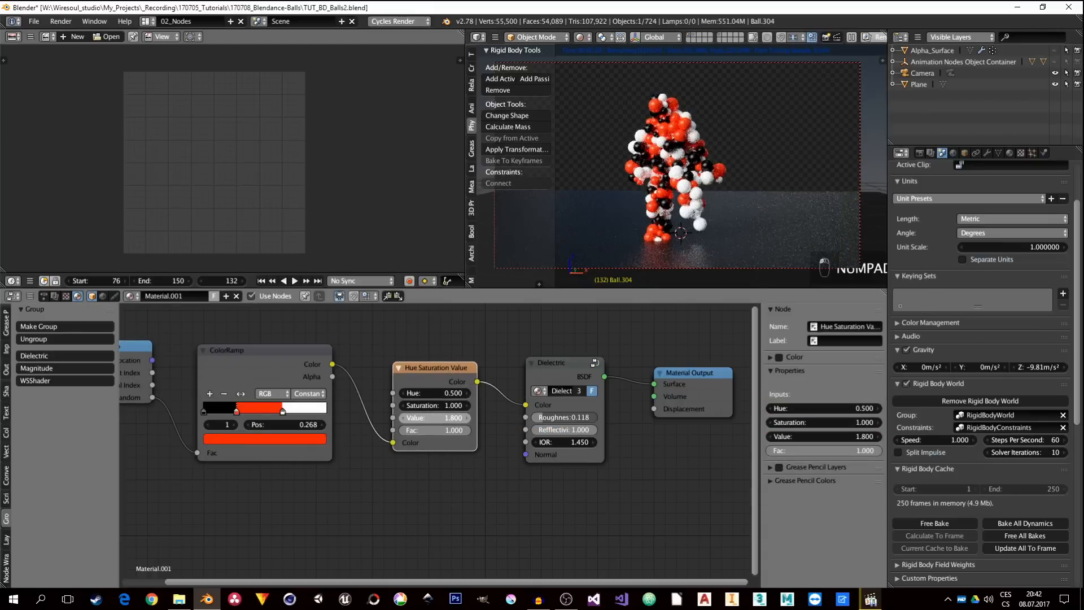
{"action": "scroll", "coordinate": [707, 145], "scroll_direction": "up", "scroll_amount": 1}
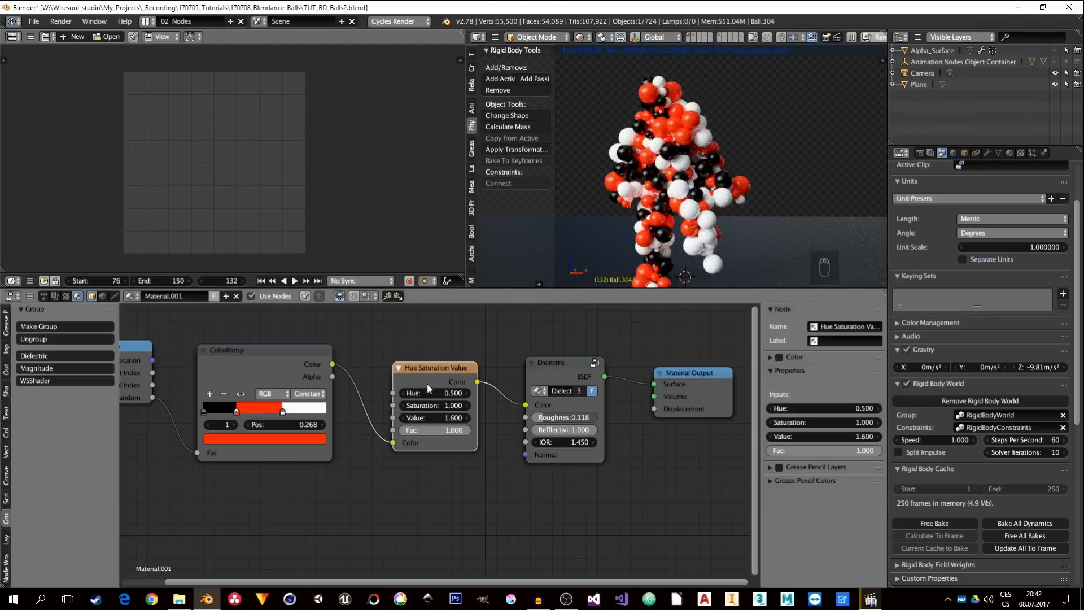
{"action": "left_click_drag", "start_coordinate": [446, 421], "coordinate": [409, 420]}
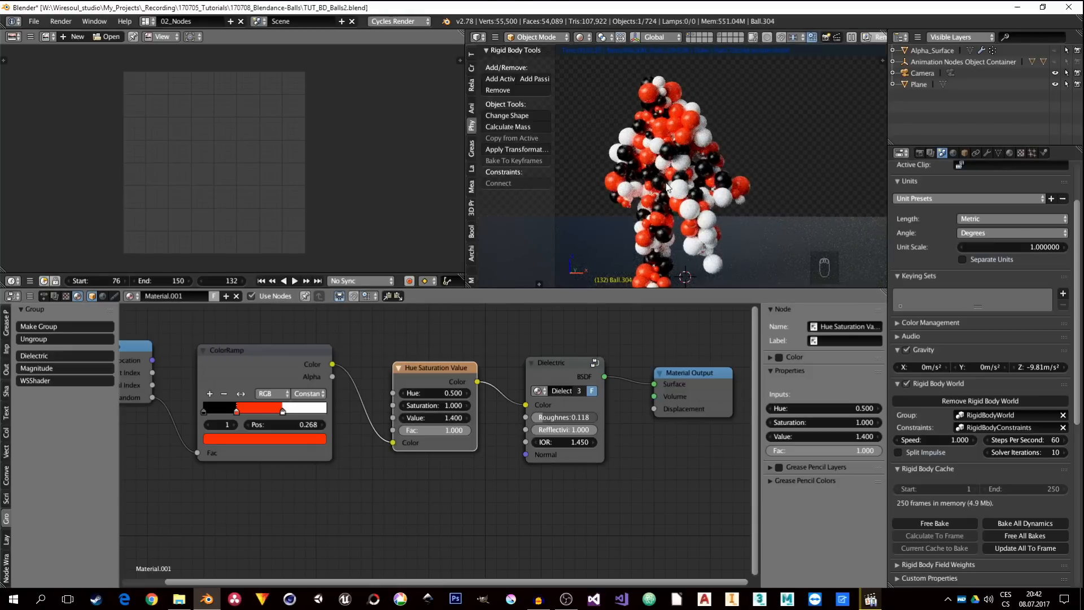
{"action": "scroll", "coordinate": [669, 187], "scroll_direction": "down", "scroll_amount": 2}
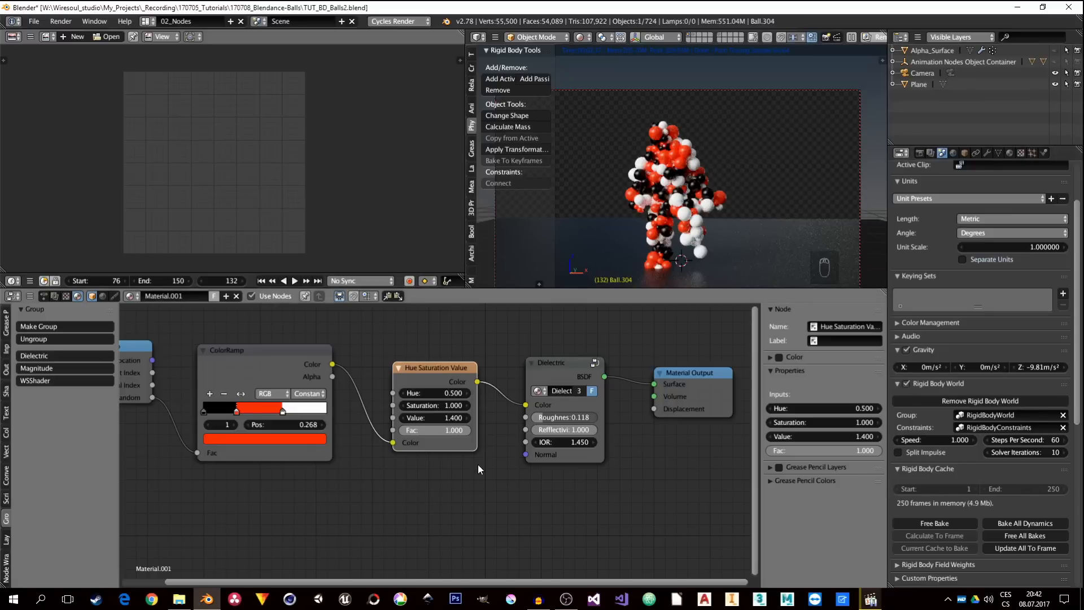
Step: Enable Motion Blur in the scene's render settings
{"action": "middle_click_drag", "start_coordinate": [677, 239], "coordinate": [742, 243]}
{"action": "scroll", "coordinate": [742, 243], "scroll_direction": "up", "scroll_amount": 3}
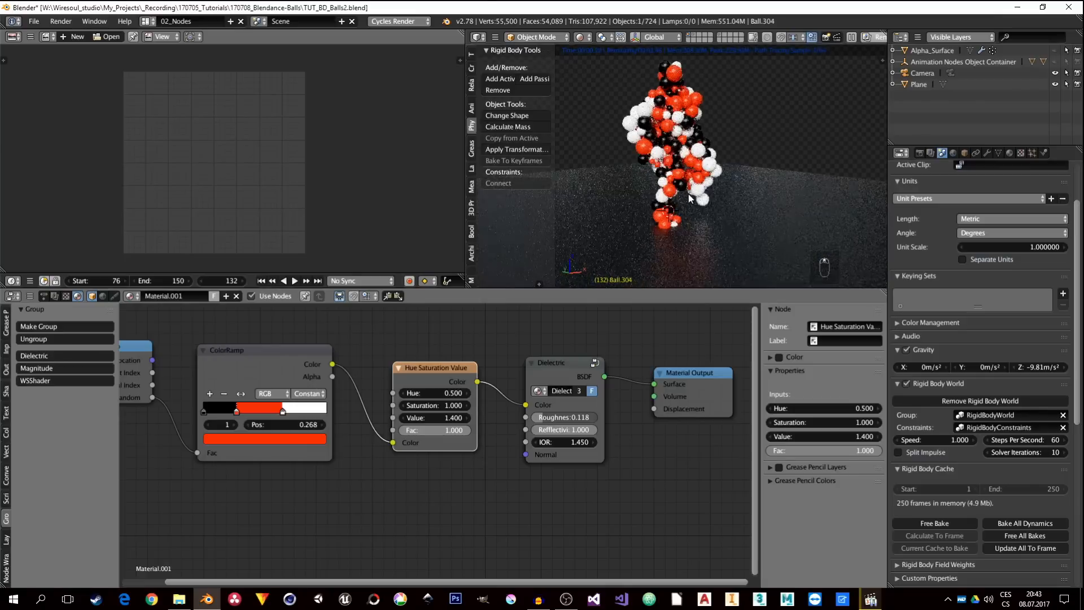
{"action": "middle_click_drag", "start_coordinate": [756, 203], "coordinate": [770, 193]}
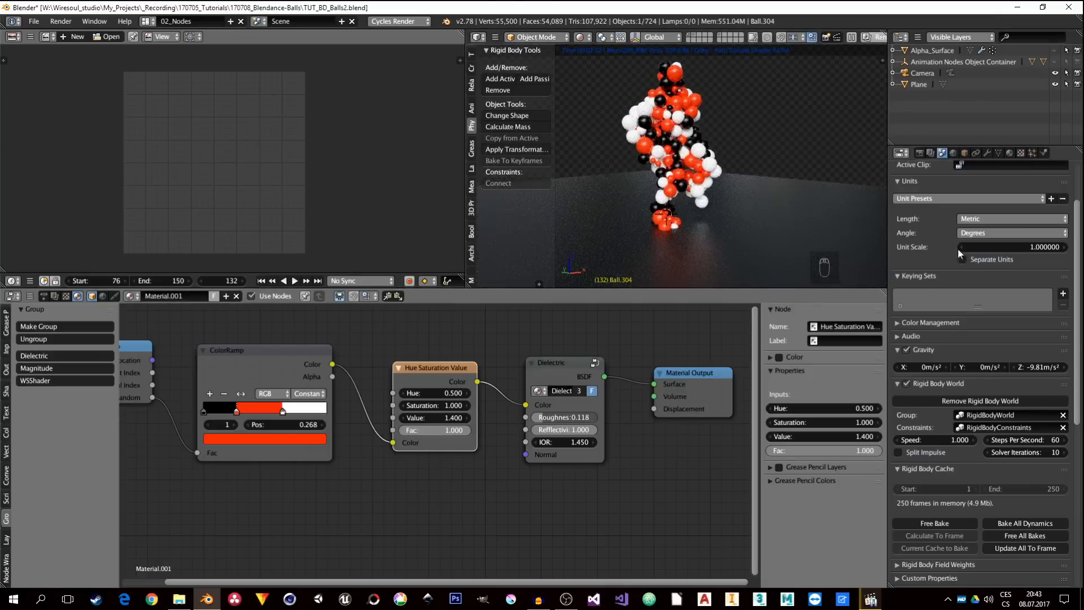
{"action": "left_click", "coordinate": [921, 153]}
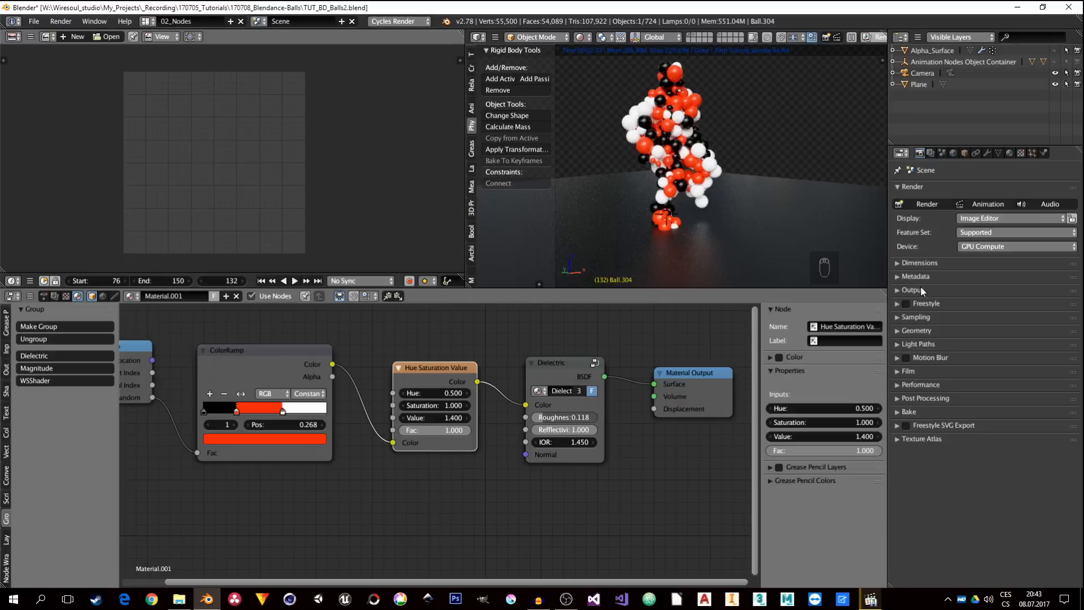
{"action": "left_click", "coordinate": [899, 358]}
{"action": "left_click", "coordinate": [907, 358]}
{"action": "left_click", "coordinate": [898, 358]}
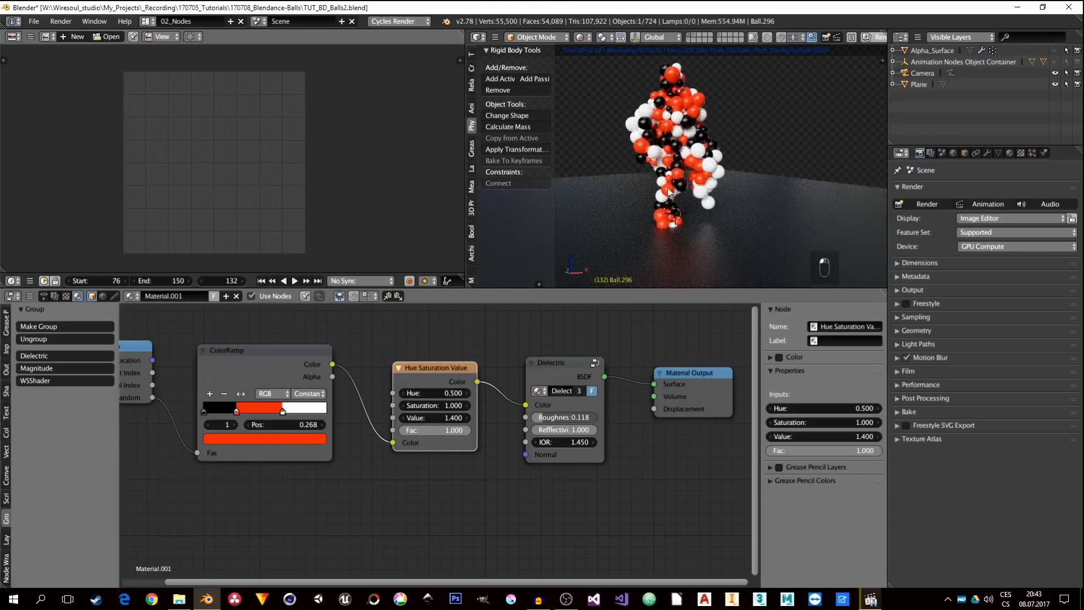
Step: Change the UV/Image Editor area into a Dope Sheet and play the baked animation briefly
{"action": "left_click", "coordinate": [14, 37]}
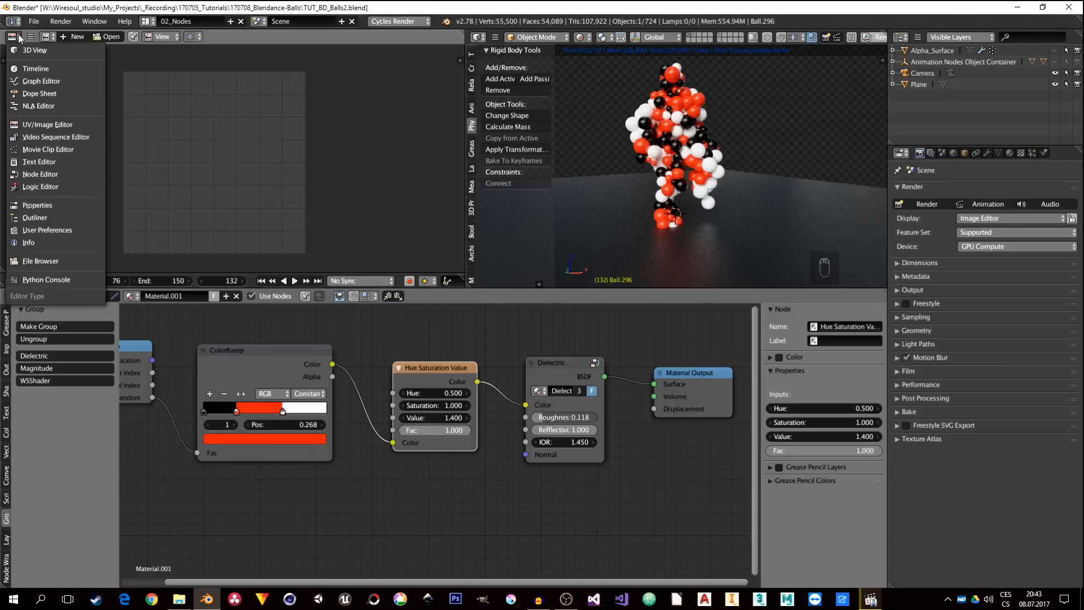
{"action": "left_click", "coordinate": [34, 94]}
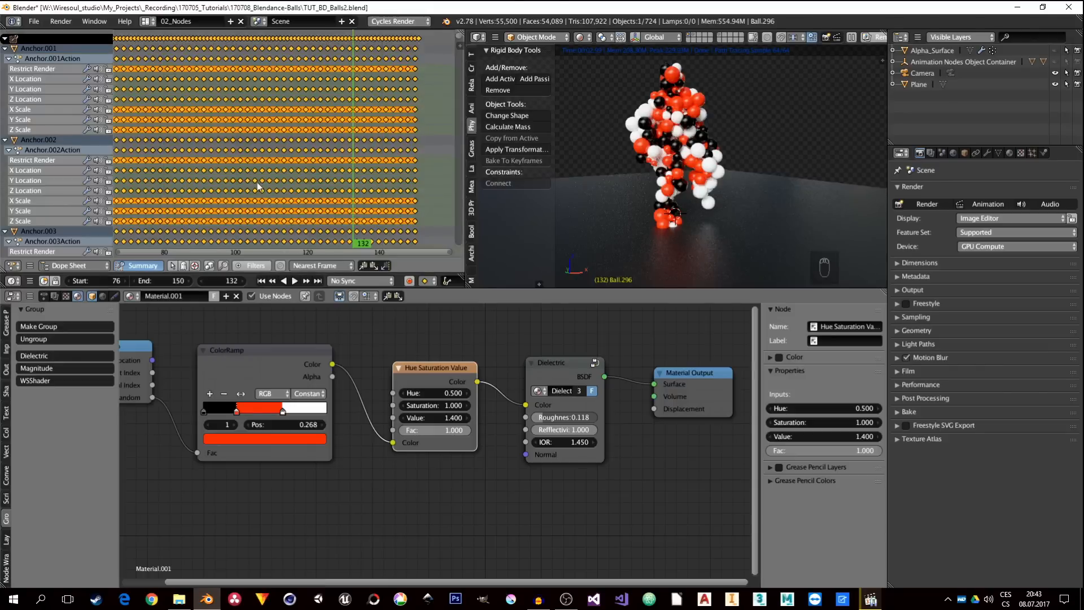
{"action": "key", "text": "alt+a"}
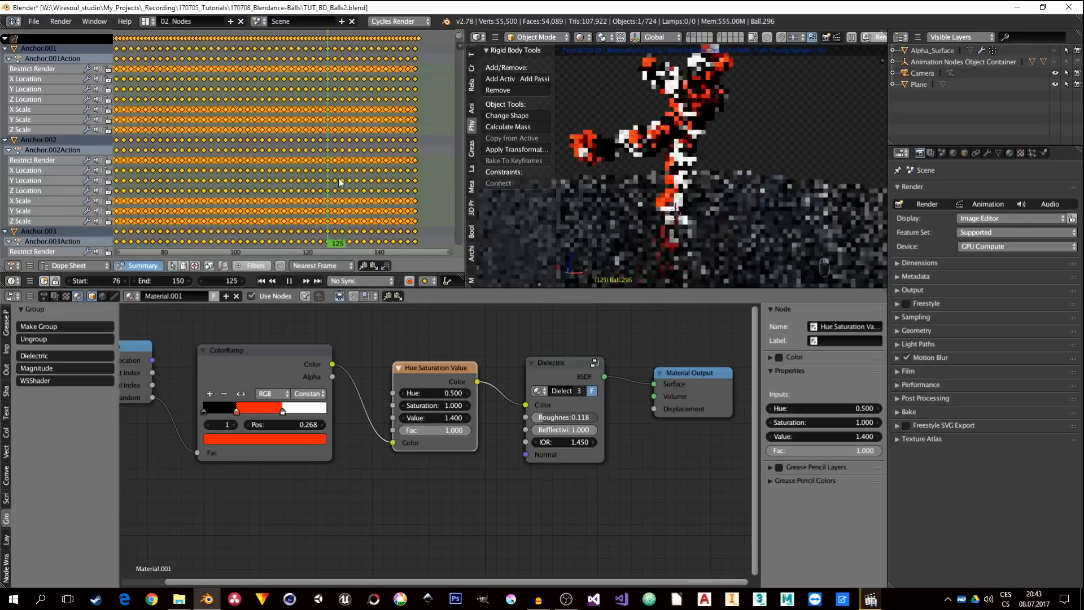
{"action": "key", "text": "alt+a"}
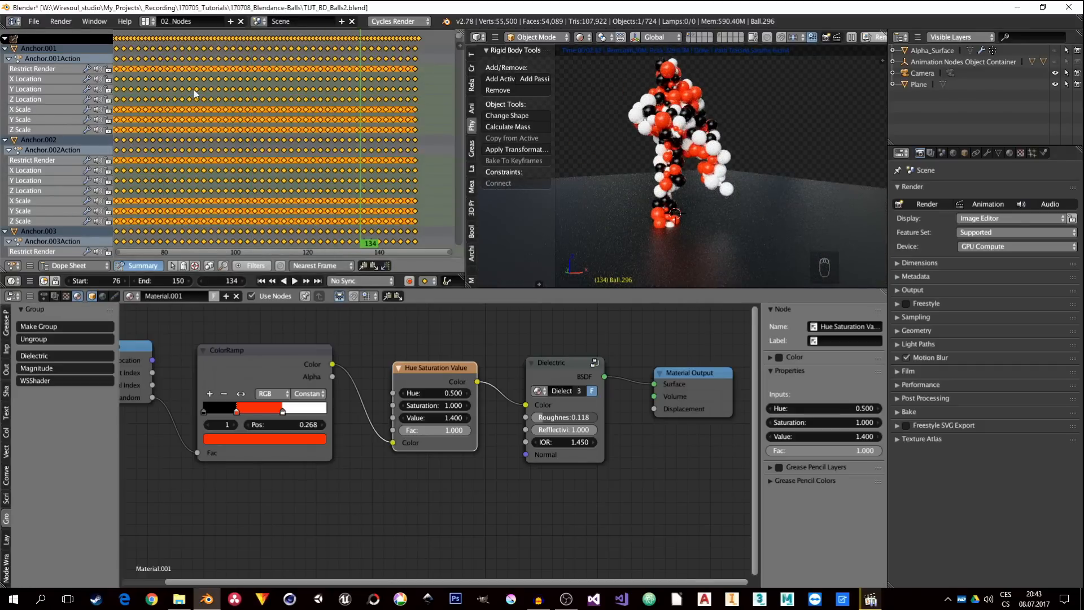
Step: Review the reference render once more and inspect the ball character from other angles in the viewport
{"action": "middle_click_drag", "start_coordinate": [690, 181], "coordinate": [647, 185]}
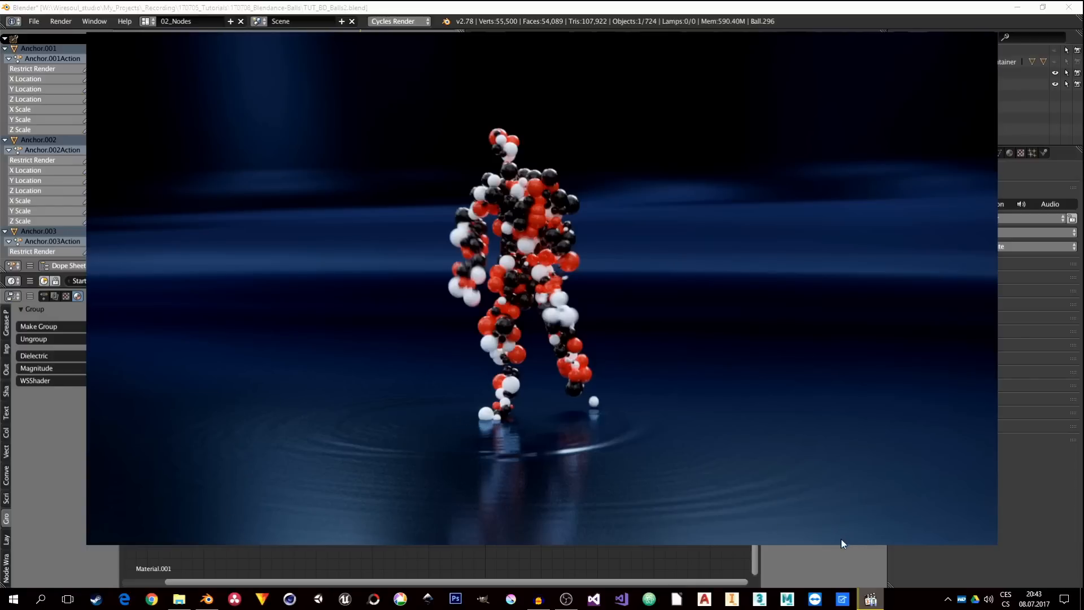
{"action": "left_click", "coordinate": [1012, 360]}
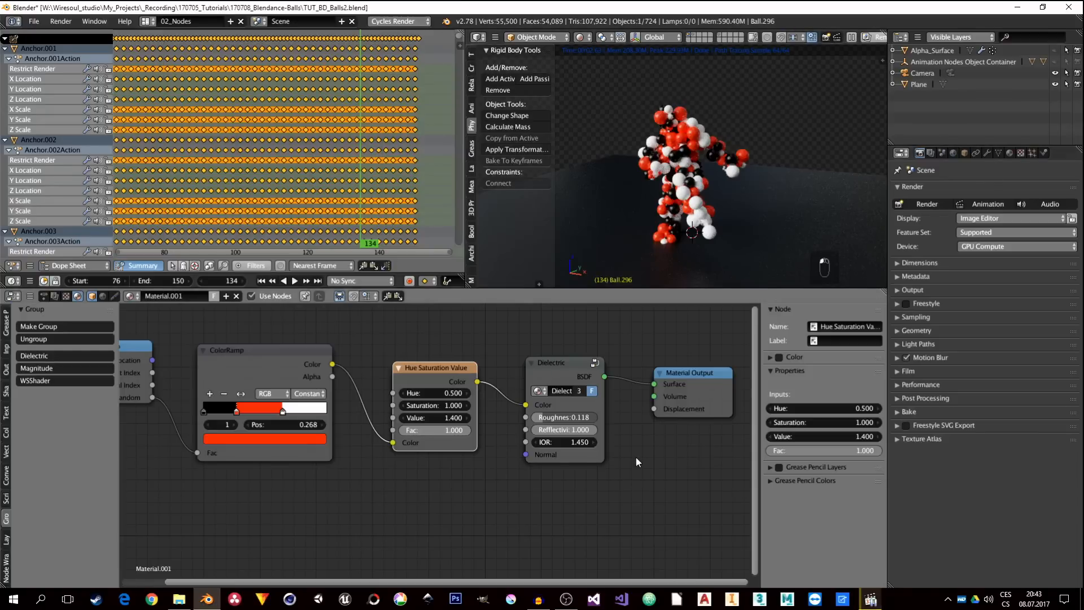
{"action": "middle_click_drag", "start_coordinate": [706, 209], "coordinate": [724, 199]}
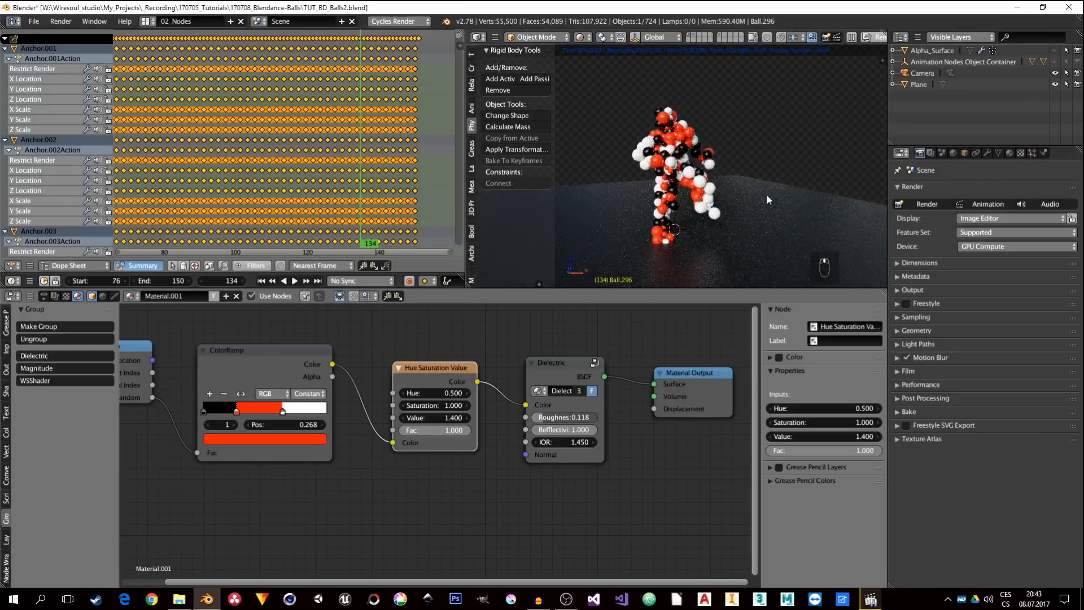